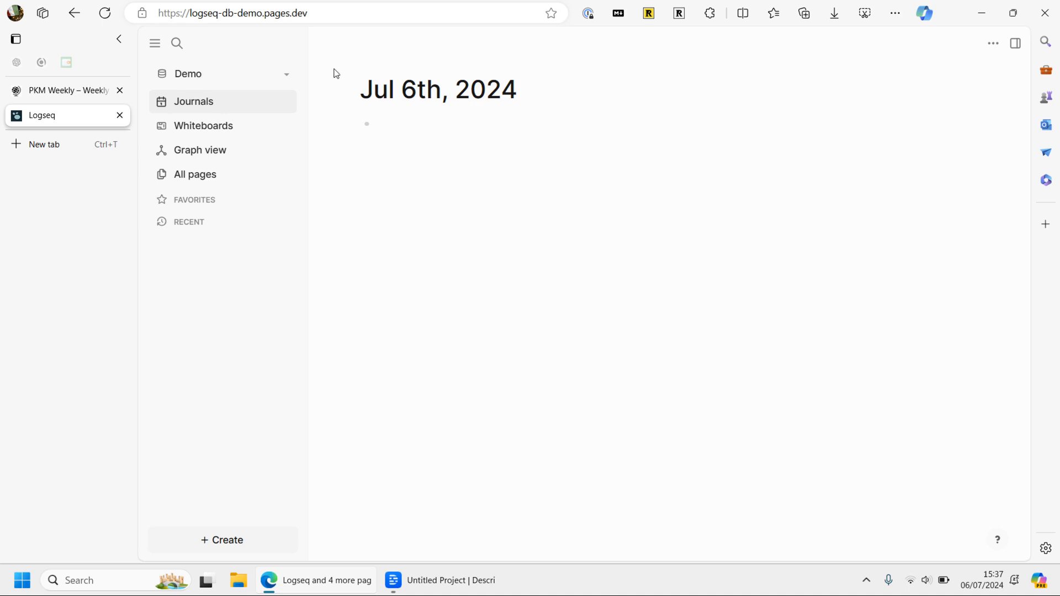
- Create a new DB version graph named Test1
click(325, 14)
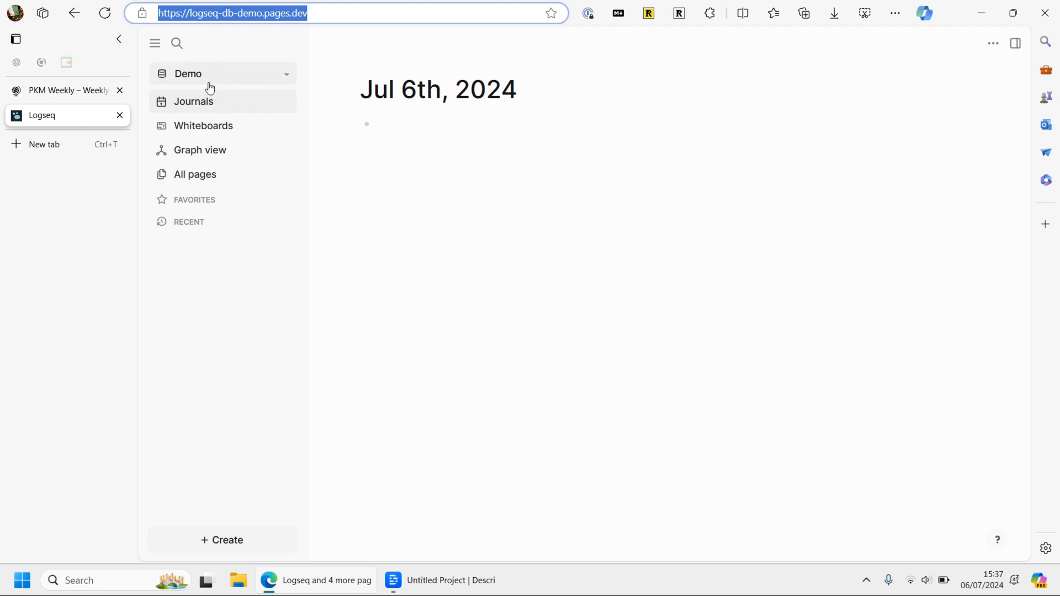
click(154, 44)
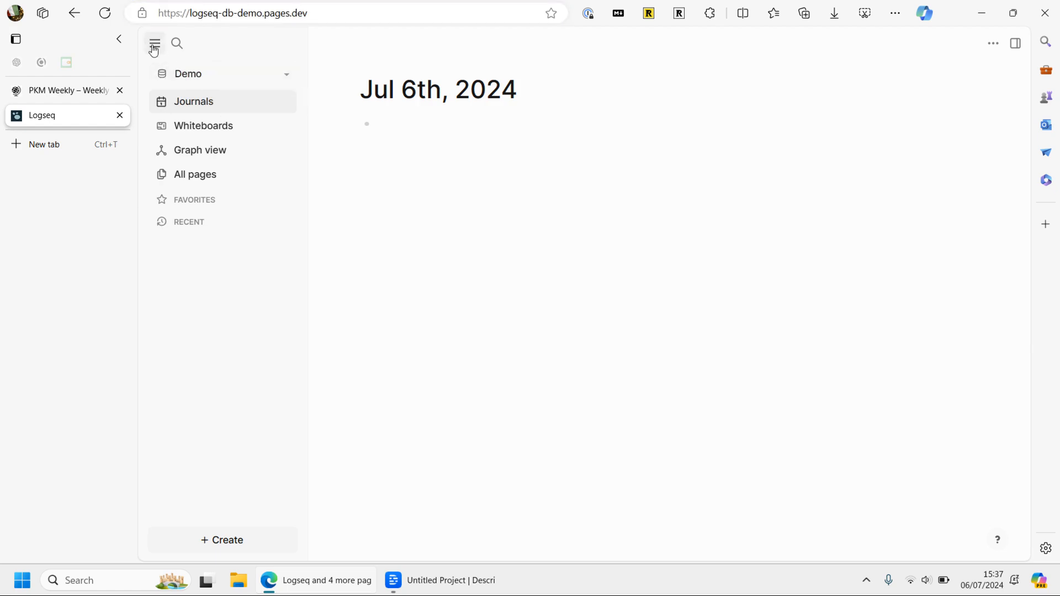
click(208, 82)
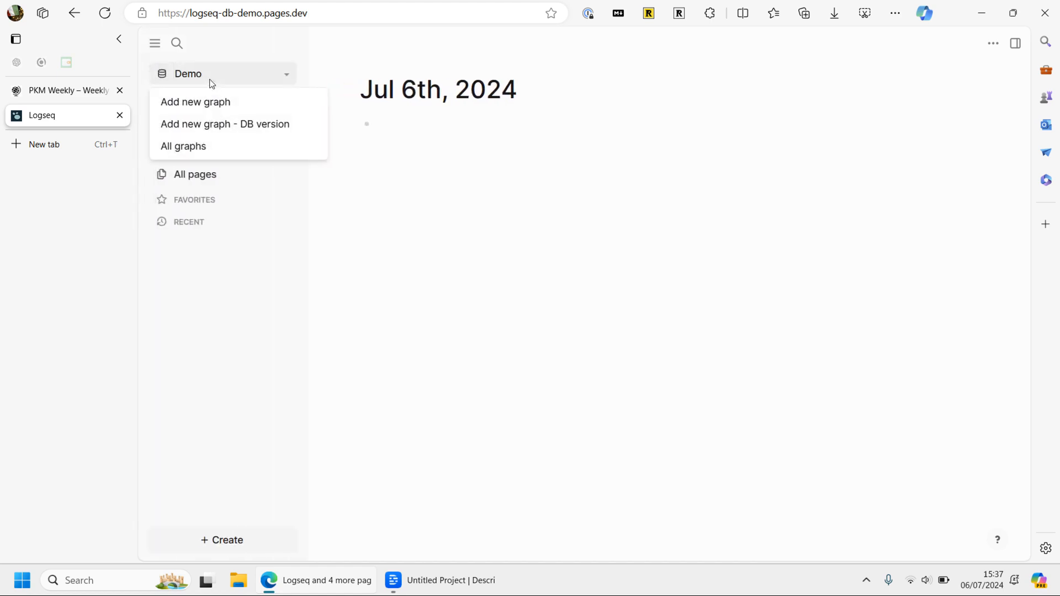
click(266, 129)
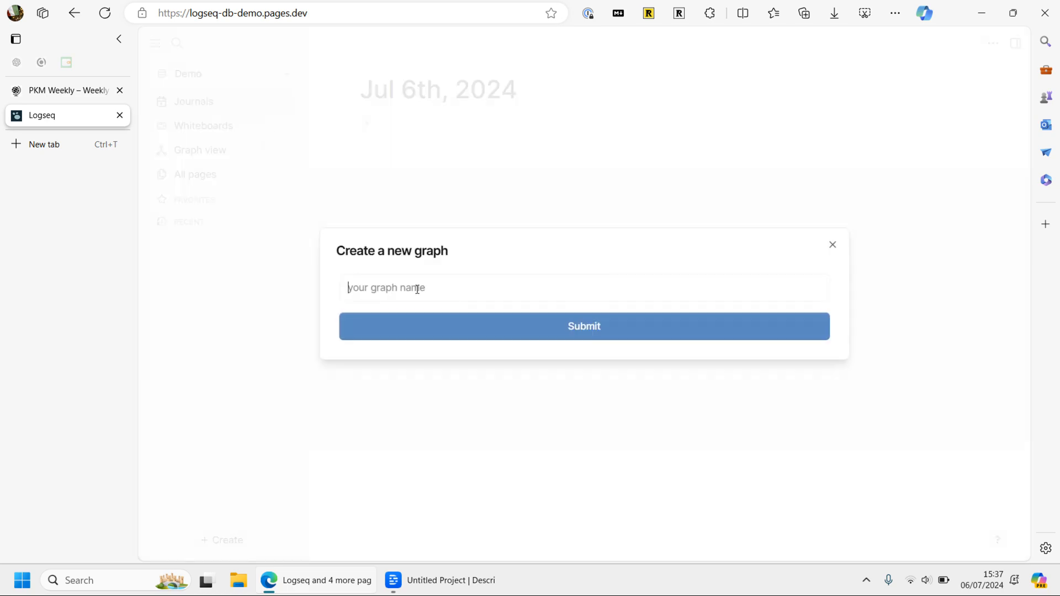
text(Test1)
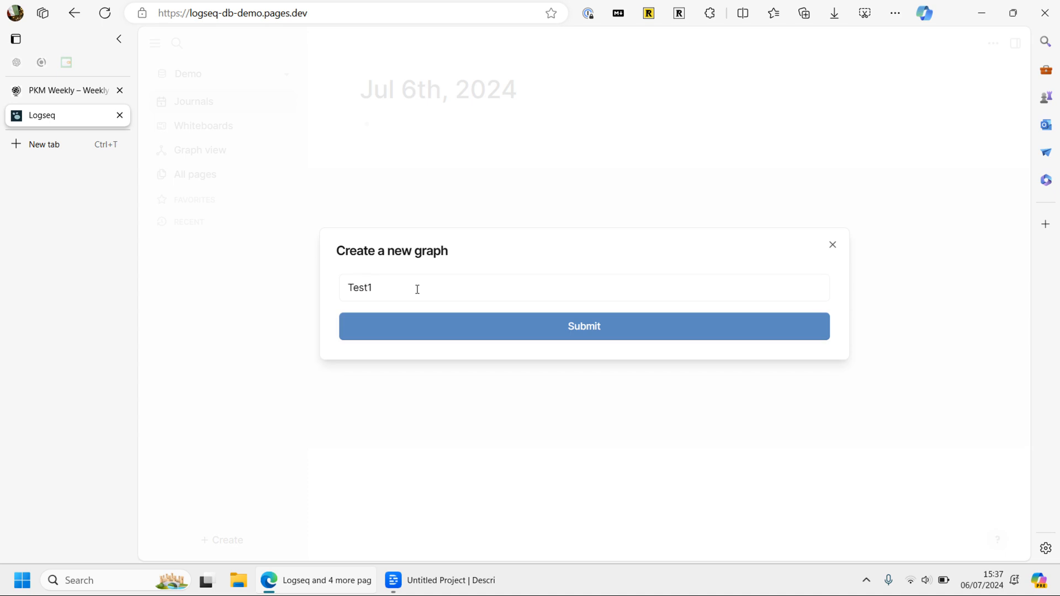
click(460, 339)
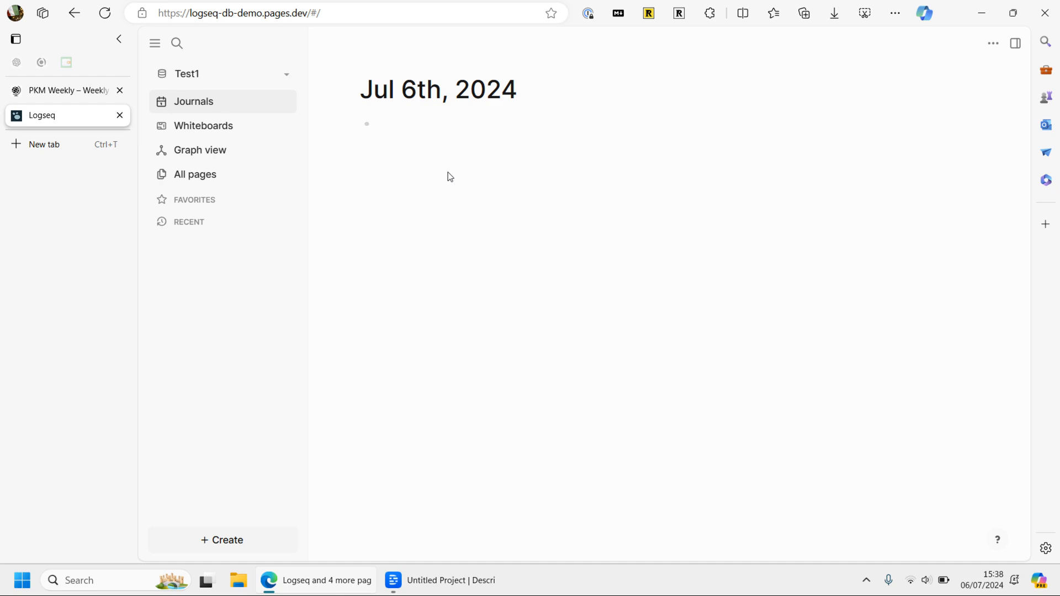
- View the list of all graphs and return to the journals
click(224, 74)
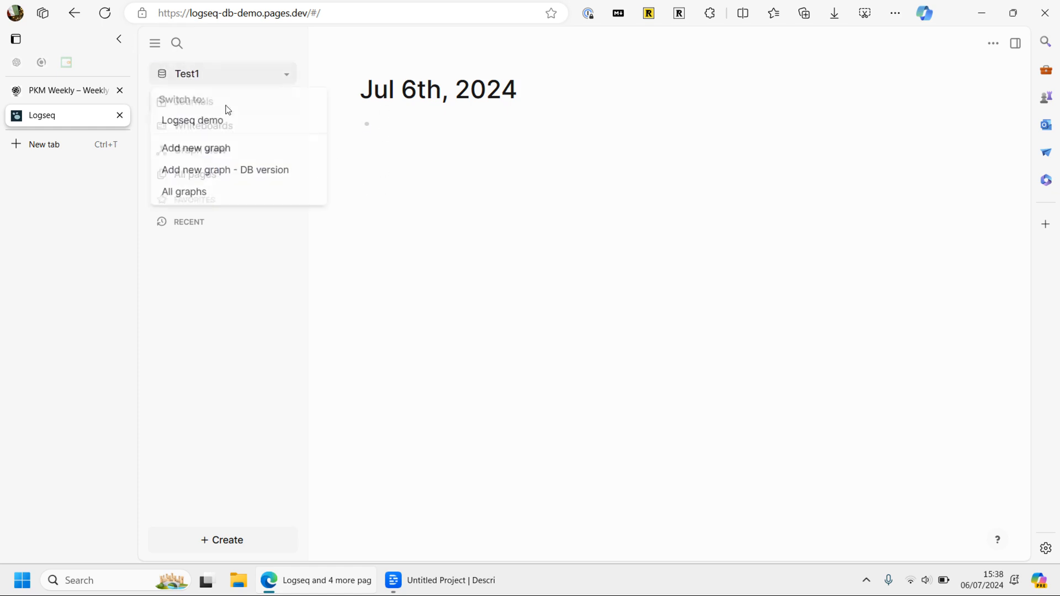
click(213, 197)
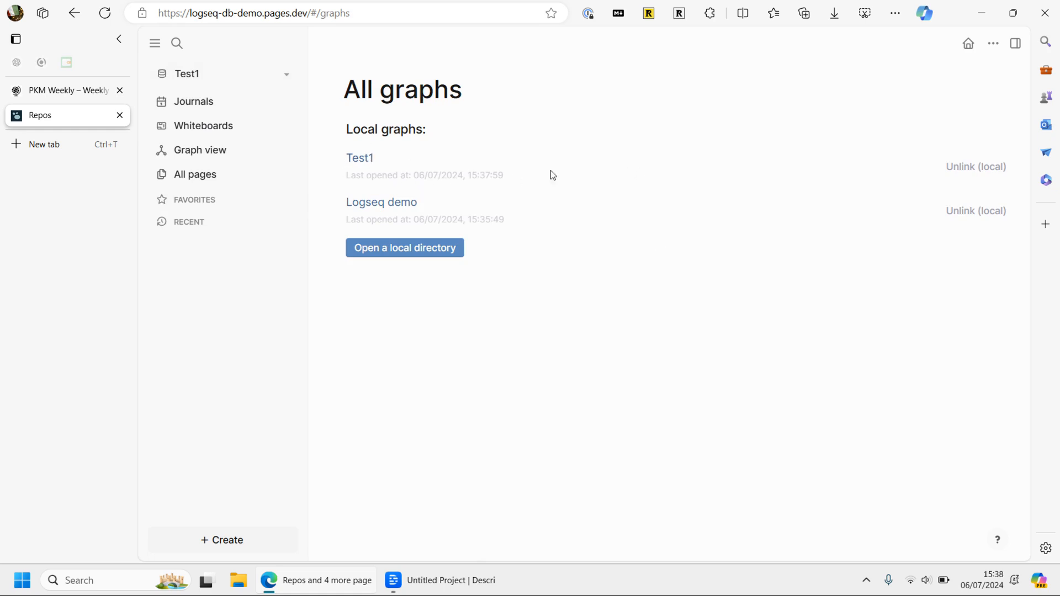
click(181, 104)
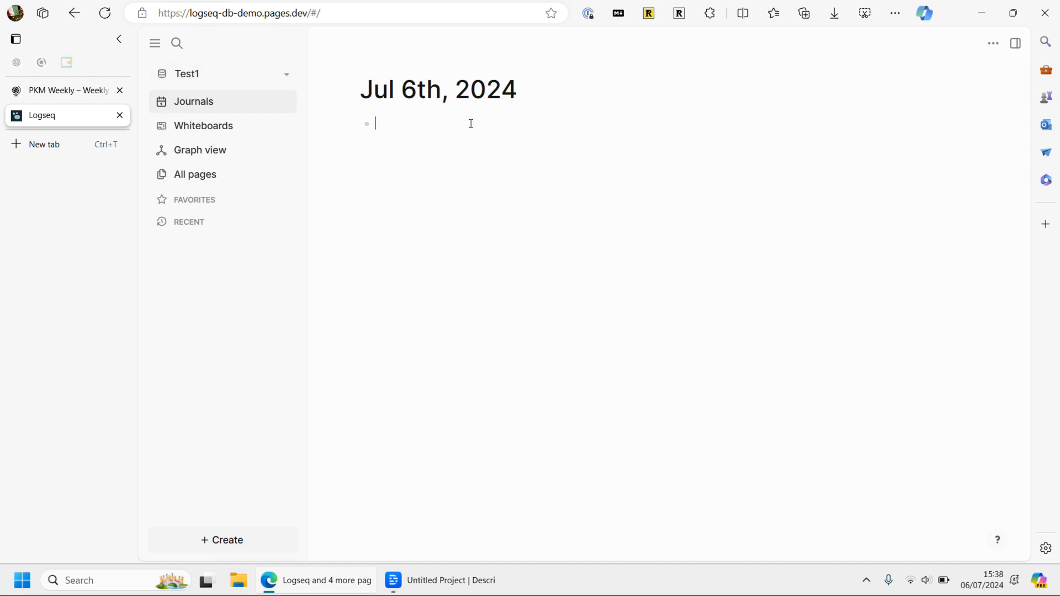
- Write a "Testing" block in the Jul 6th journal with children "dasda" and "sadas", nesting "asdsad" under "dasda"
text(Testingg)
key(BackSpace)
key(Return)
key(Tab)
text(dasda)
key(Return)
key(Tab)
text(asdsad)
key(Return)
key(shift+Tab)
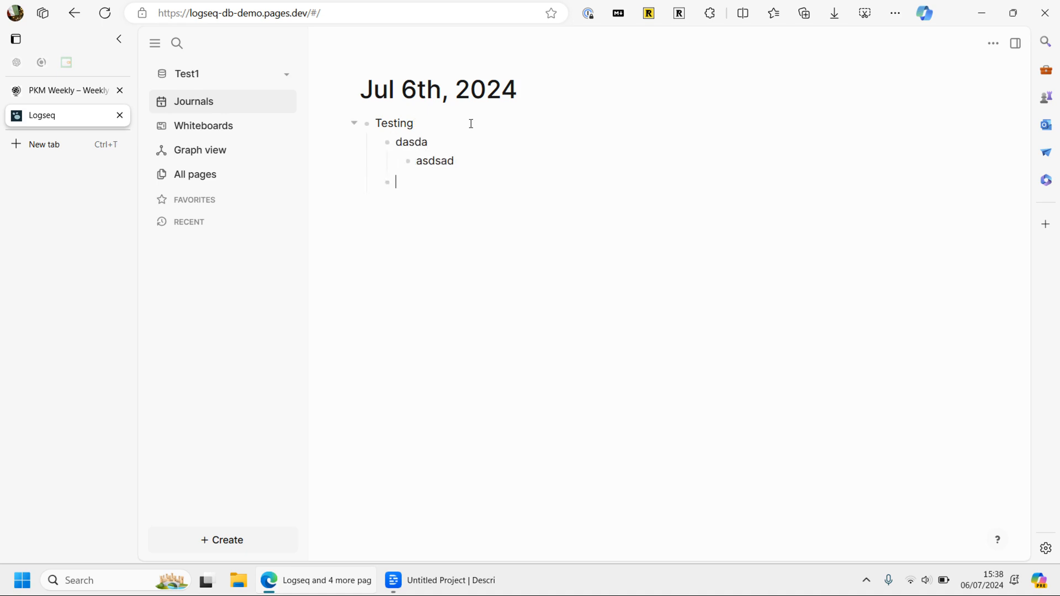
text(sadas)
key(Return)
key(shift+Tab)
- Zoom into the "sadas" block and go back up to the Jul 6th, 2024 page
click(387, 182)
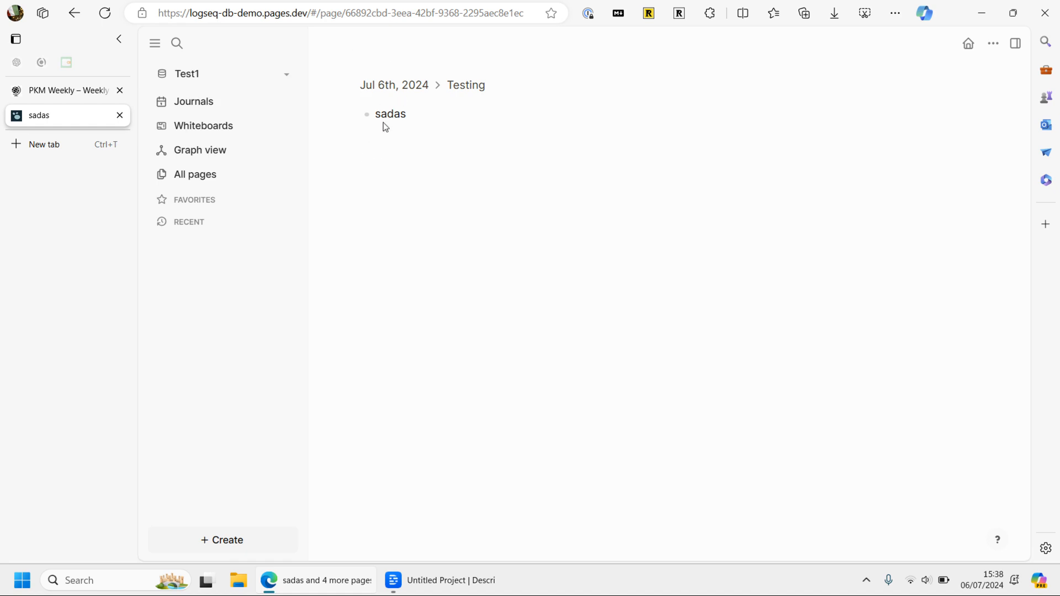
click(407, 89)
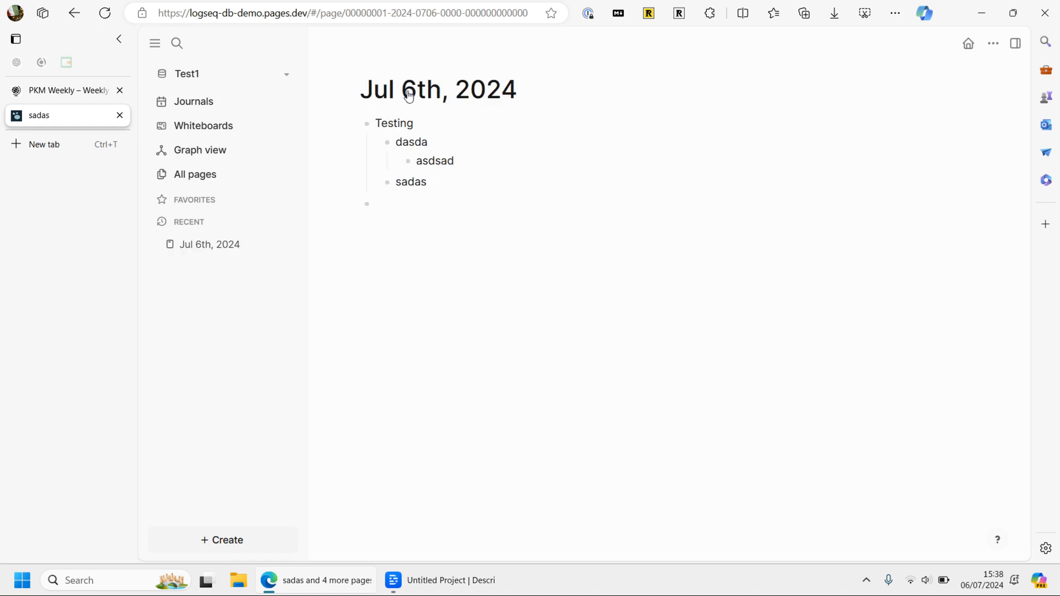
- Insert a link to yesterday's date, Jul 5th, 2024, in the empty last block and open the linked page
click(416, 202)
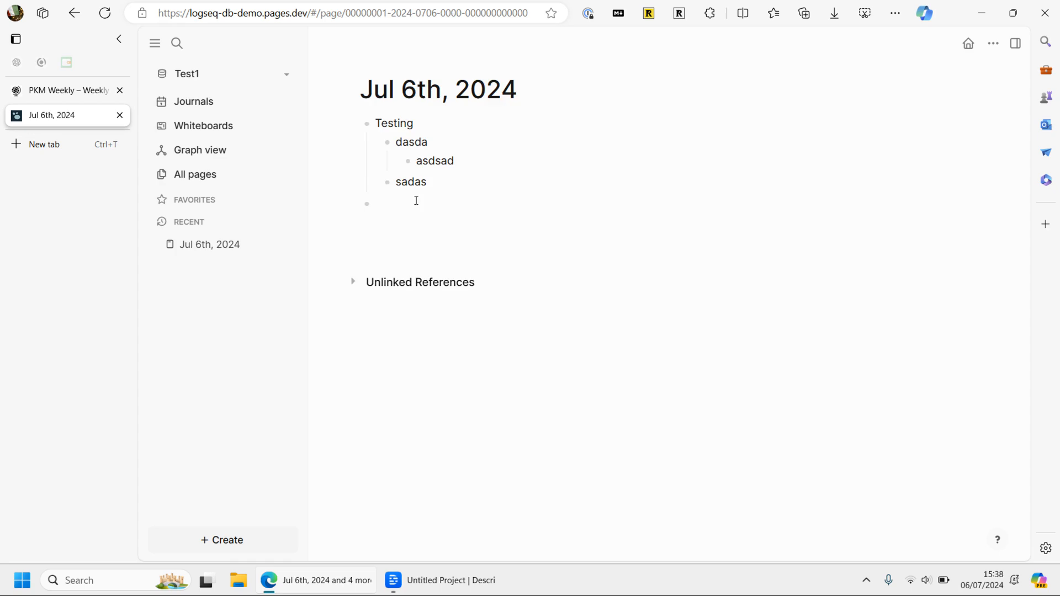
text(/yes)
click(406, 230)
key(Return)
click(425, 206)
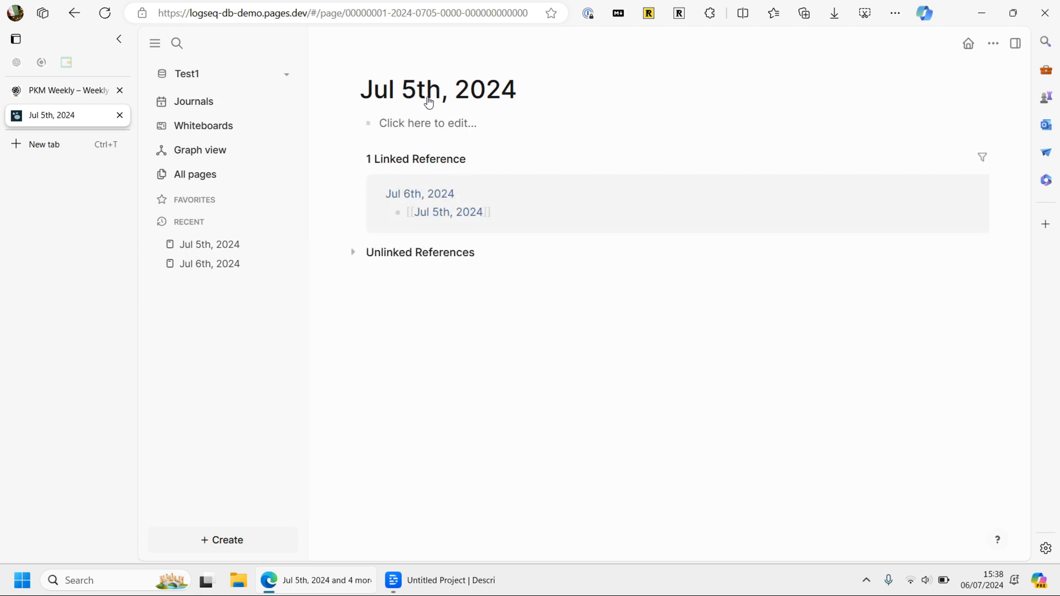
- Add a block reading "test" to the Jul 5th, 2024 page
click(410, 125)
text(test)
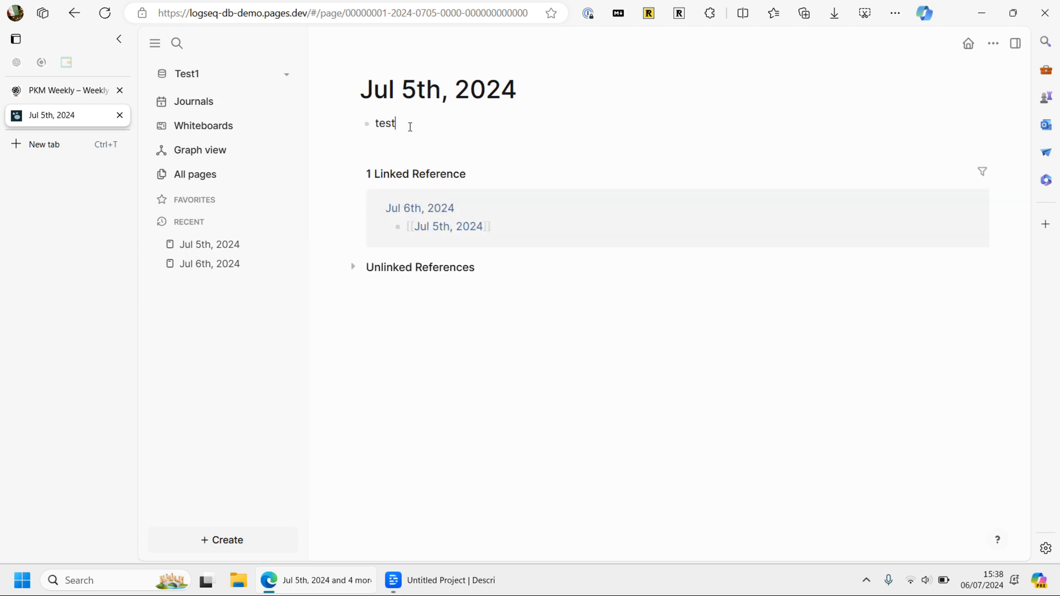
key(Return)
- Return to the journals and delete the "Testing" outline and the Jul 5th link from the Jul 6th entry
click(178, 102)
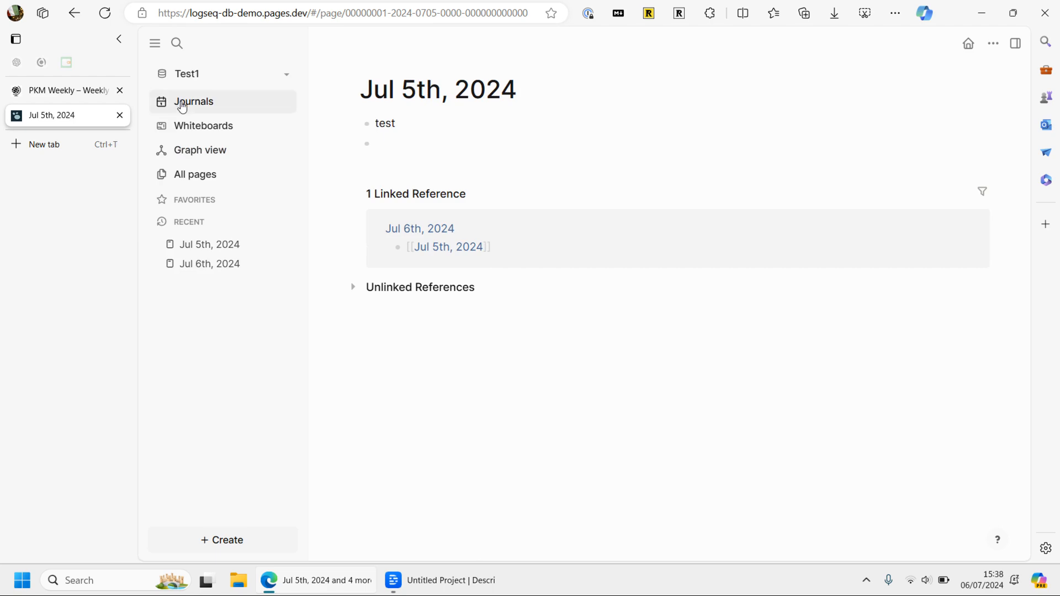
scroll(525, 310, down, 1)
scroll(473, 372, down, 5)
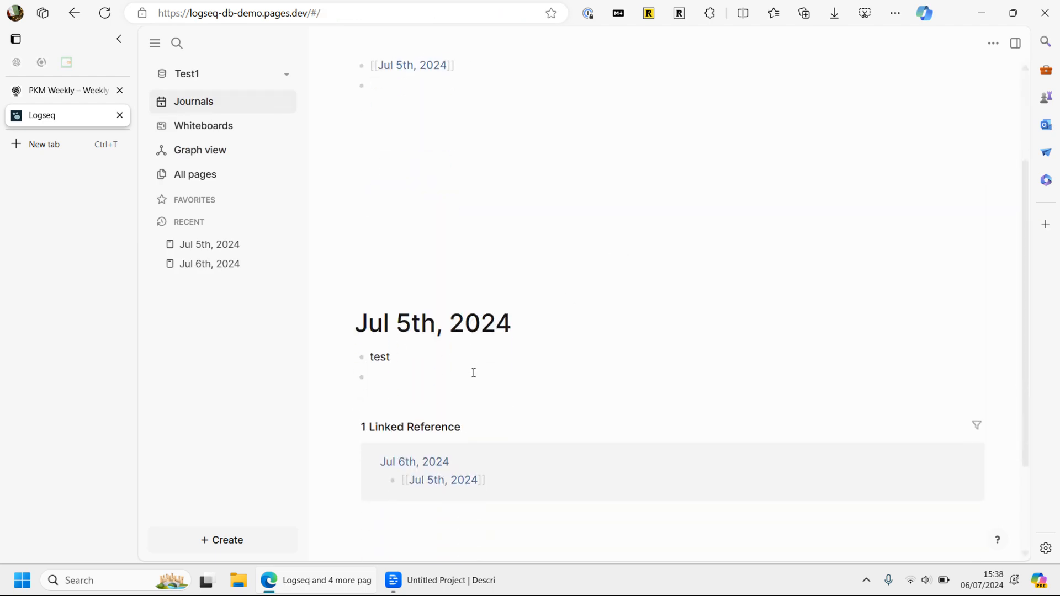
scroll(469, 369, up, 3)
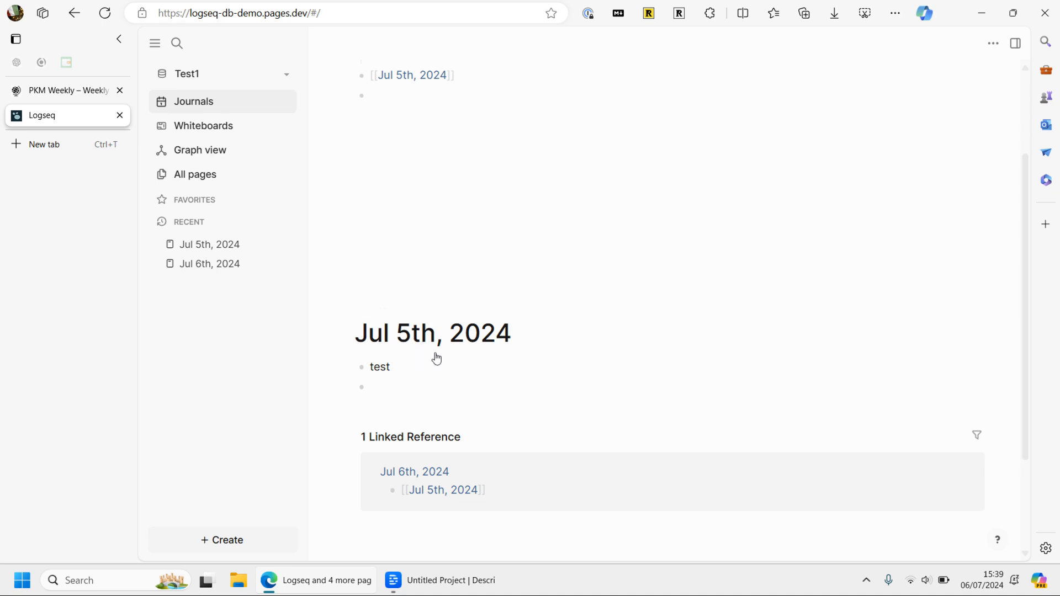
scroll(480, 359, up, 2)
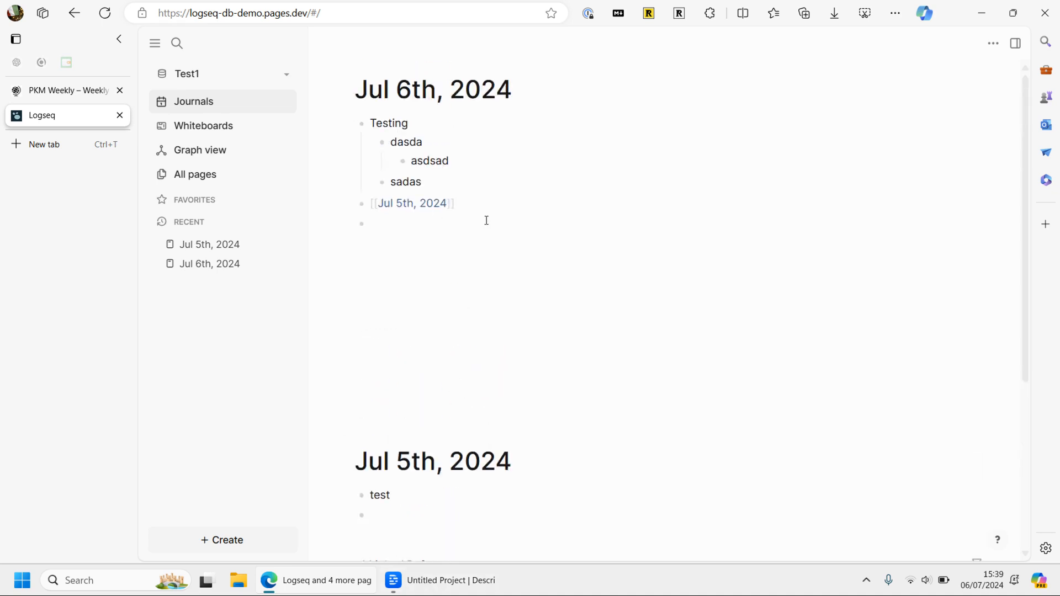
drag(478, 208, 381, 128)
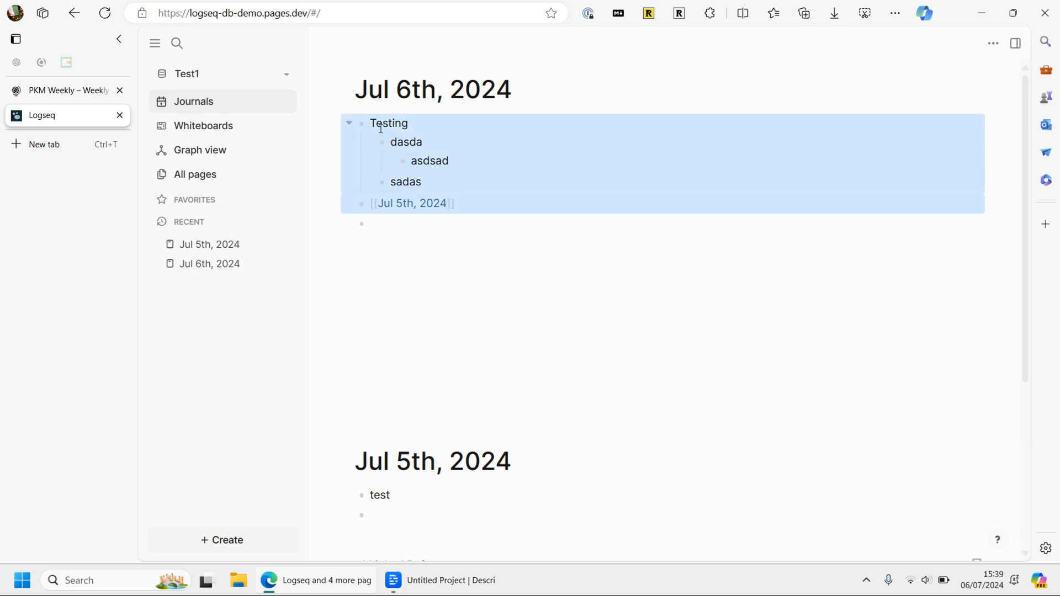
key(BackSpace)
- Create a new page named Template through a page link in the Jul 6th journal and open it
click(397, 121)
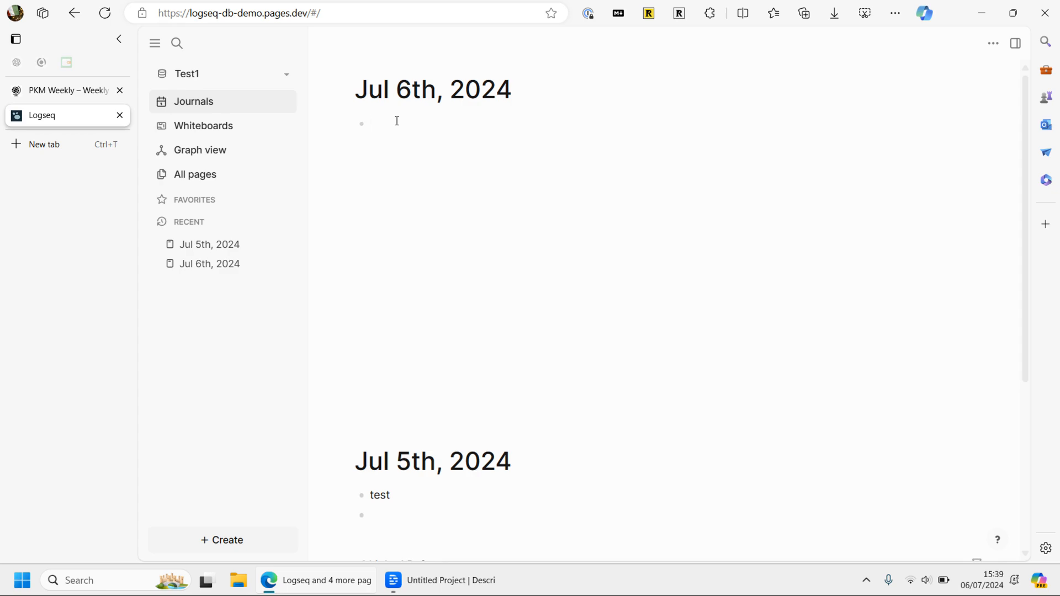
text([[Te)
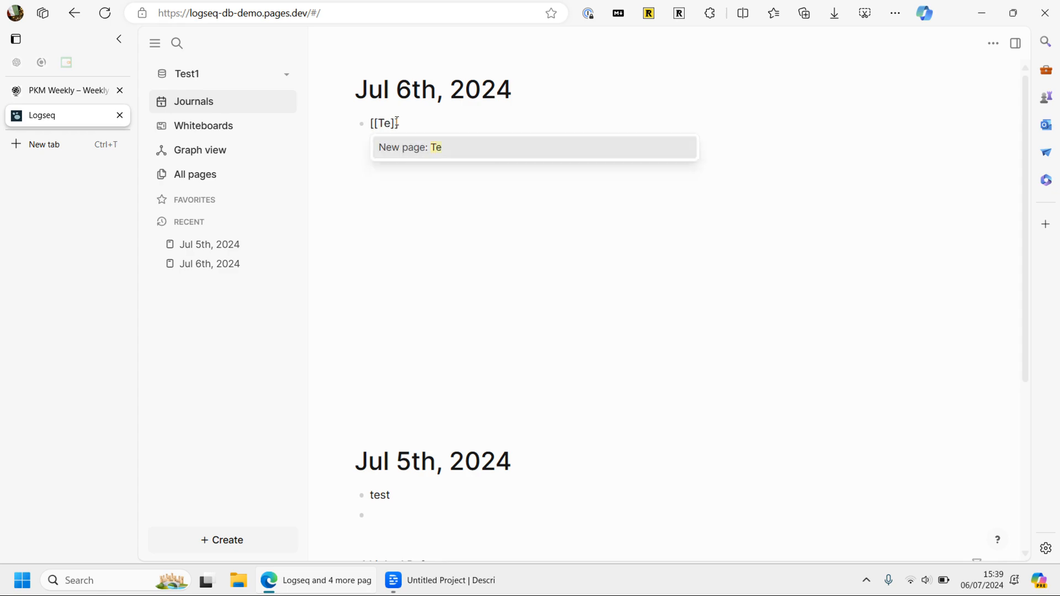
text(mple)
key(BackSpace)
key(BackSpace)
text(late)
click(423, 148)
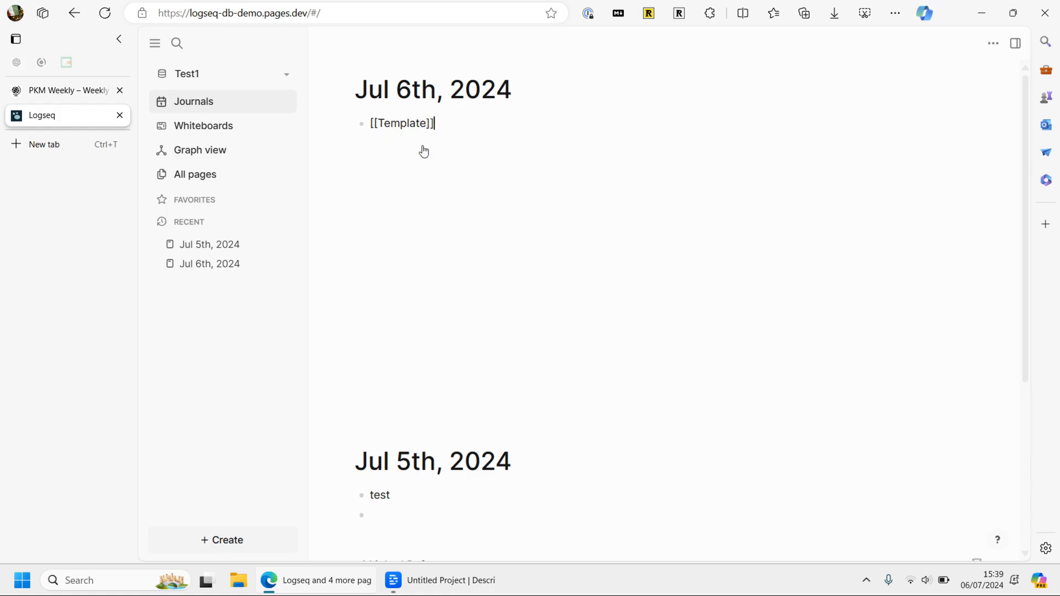
key(Escape)
click(400, 124)
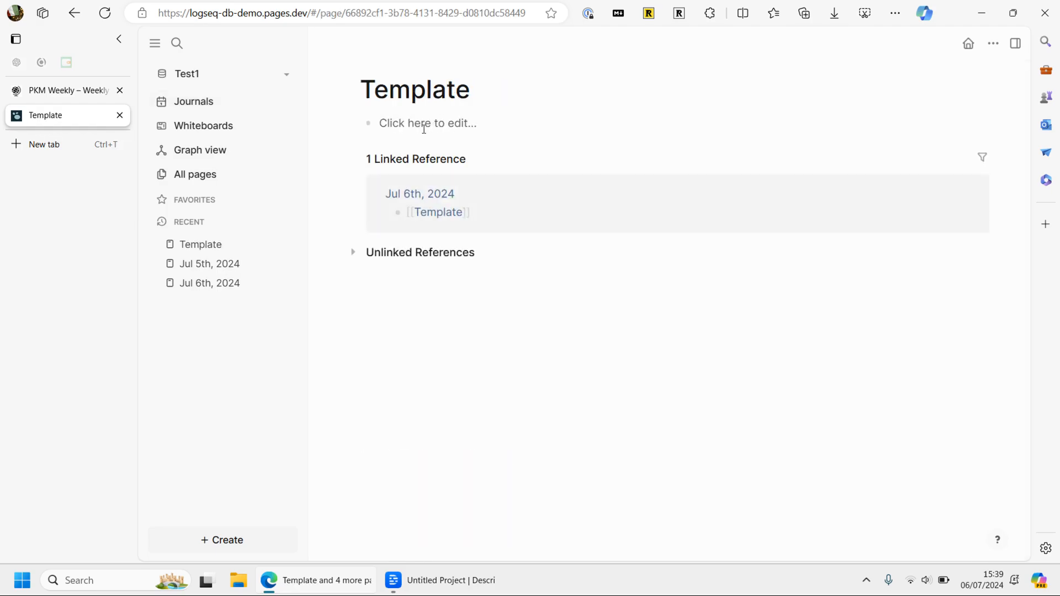
- Tag the first block of the Template page with a new class called books
click(424, 128)
text(#books)
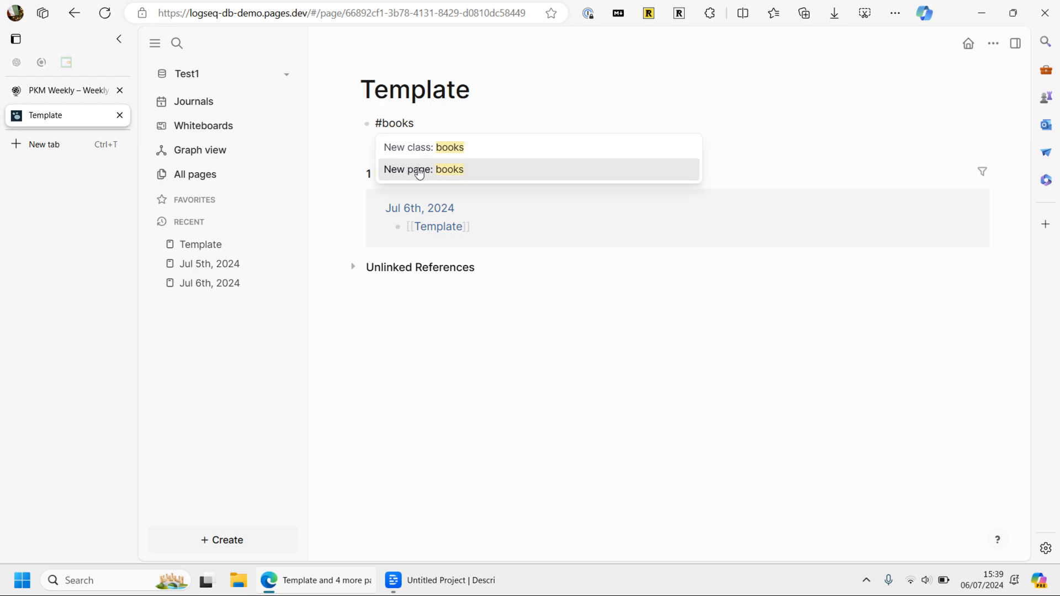
click(439, 147)
click(388, 148)
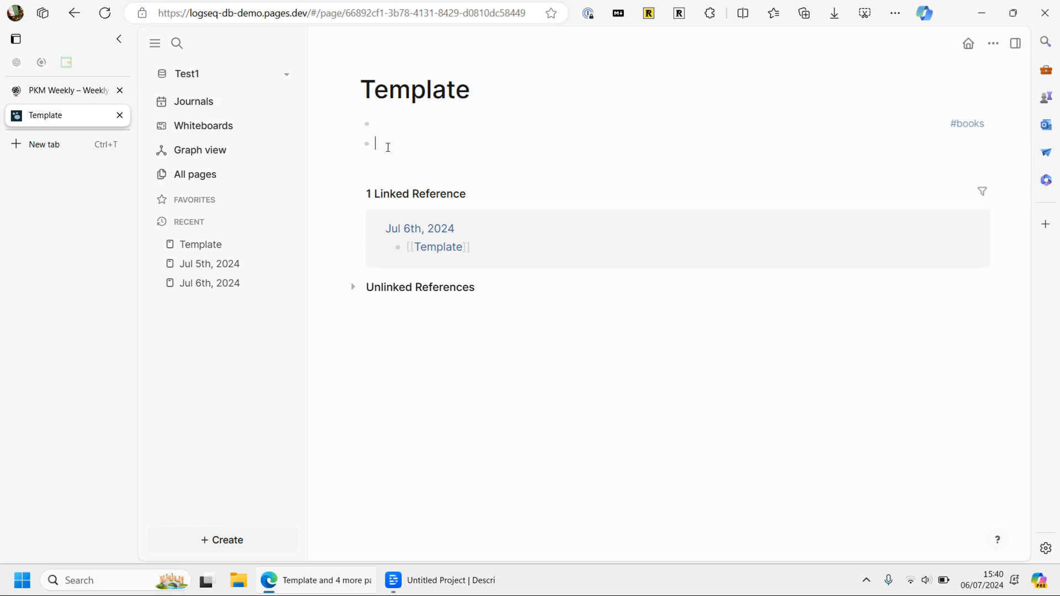
text(authoor:)
key(BackSpace)
key(BackSpace)
key(BackSpace)
text(r::)
key(ctrl+BackSpace)
key(ctrl+BackSpace)
- Open the page of the books class from its tag on the first block
click(380, 121)
click(961, 128)
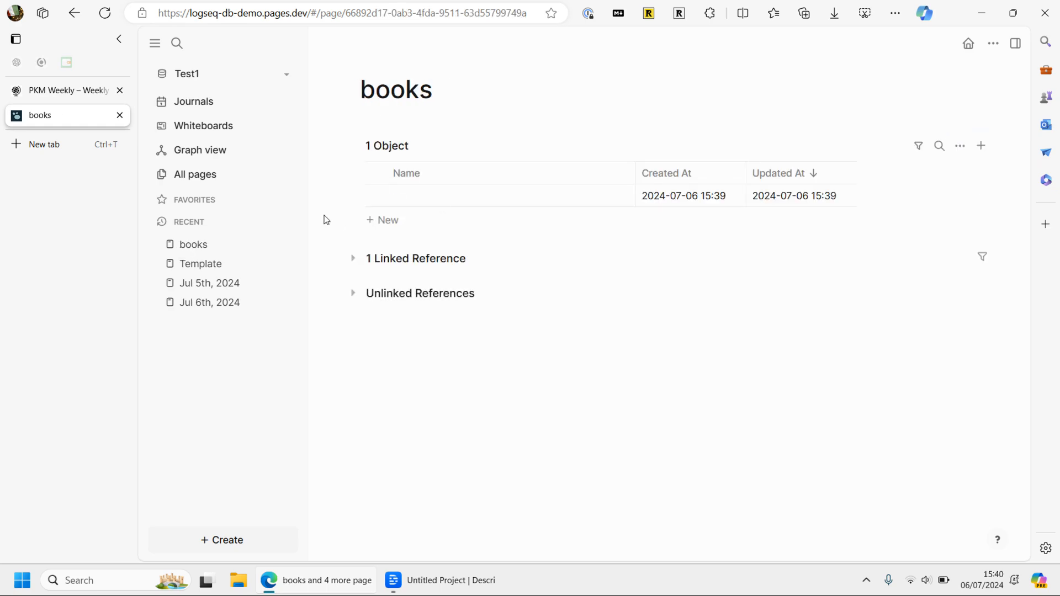
mouse_move(435, 71)
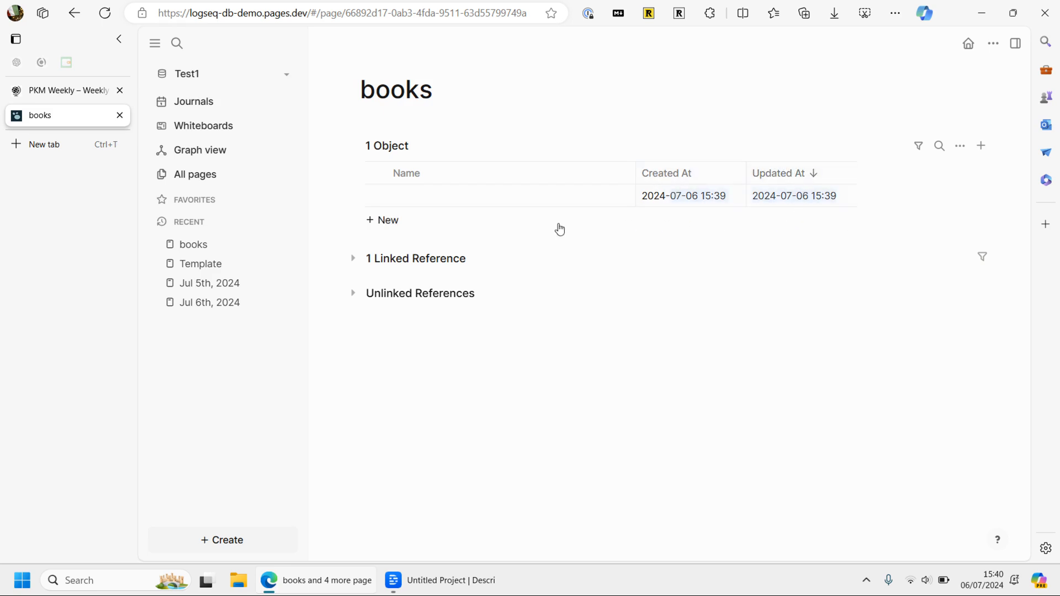
click(465, 402)
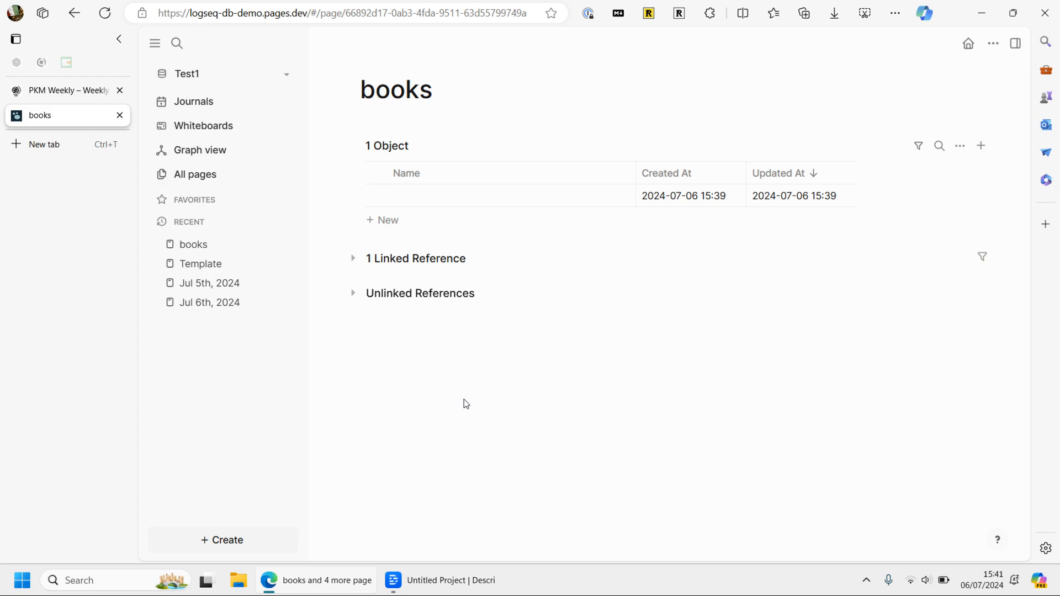
- Configure the books class with a new property named Title, using the Text schema type
mouse_move(386, 104)
click(386, 77)
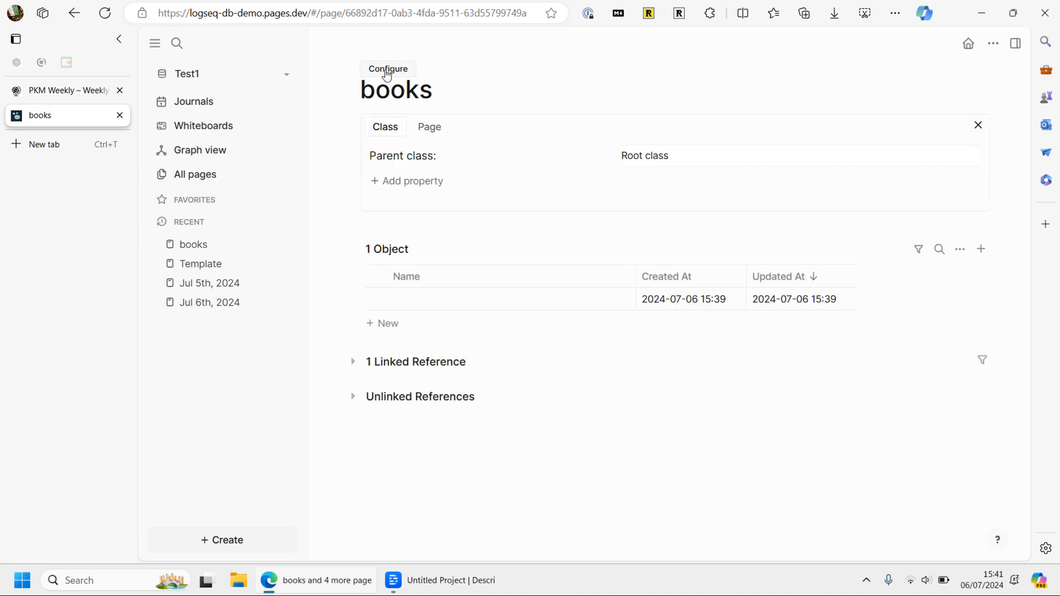
click(404, 184)
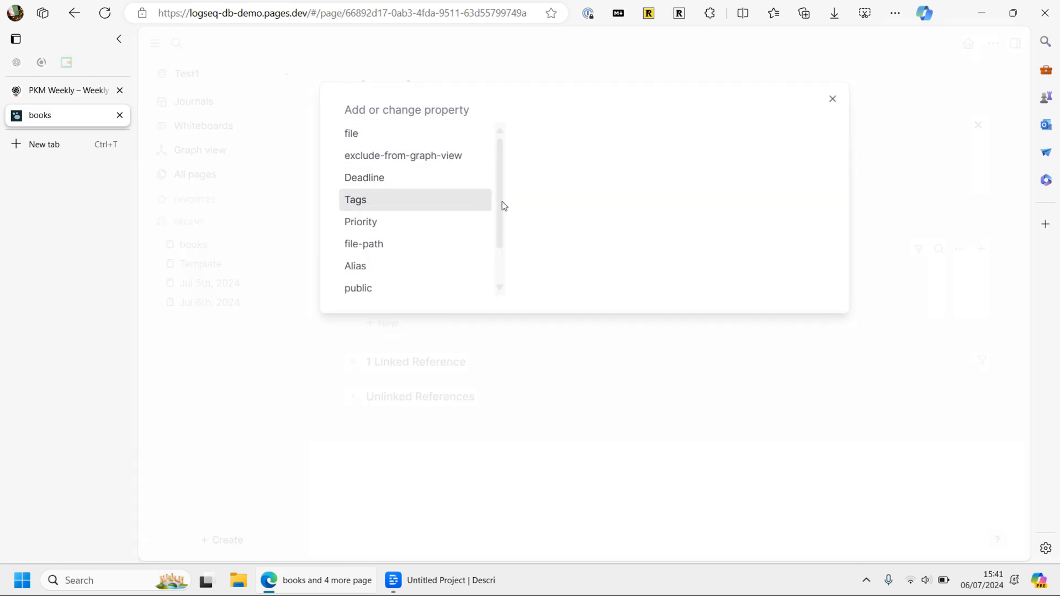
drag(503, 202, 514, 156)
text(Title)
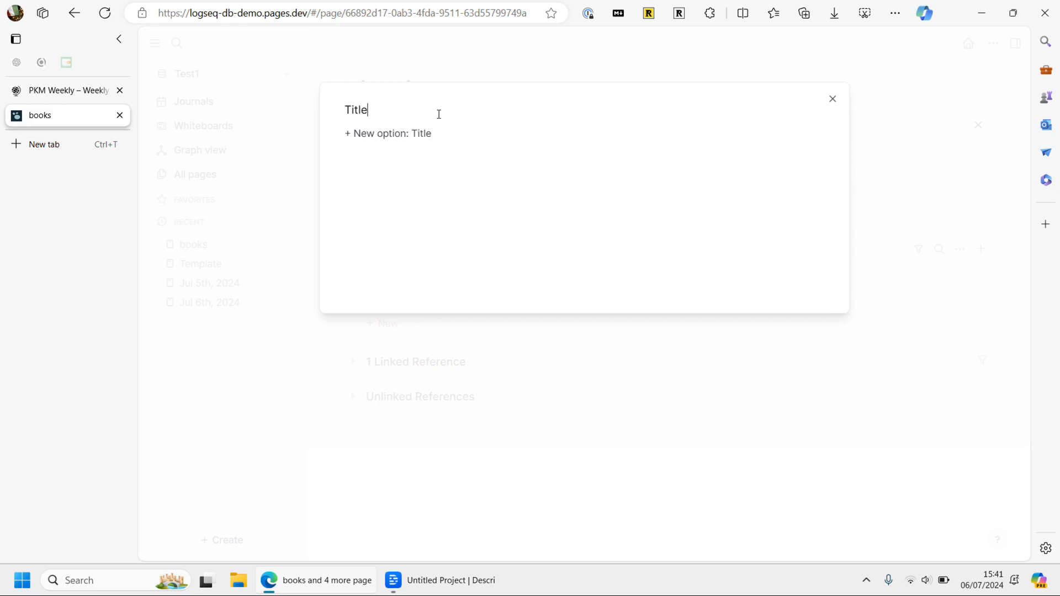
click(378, 143)
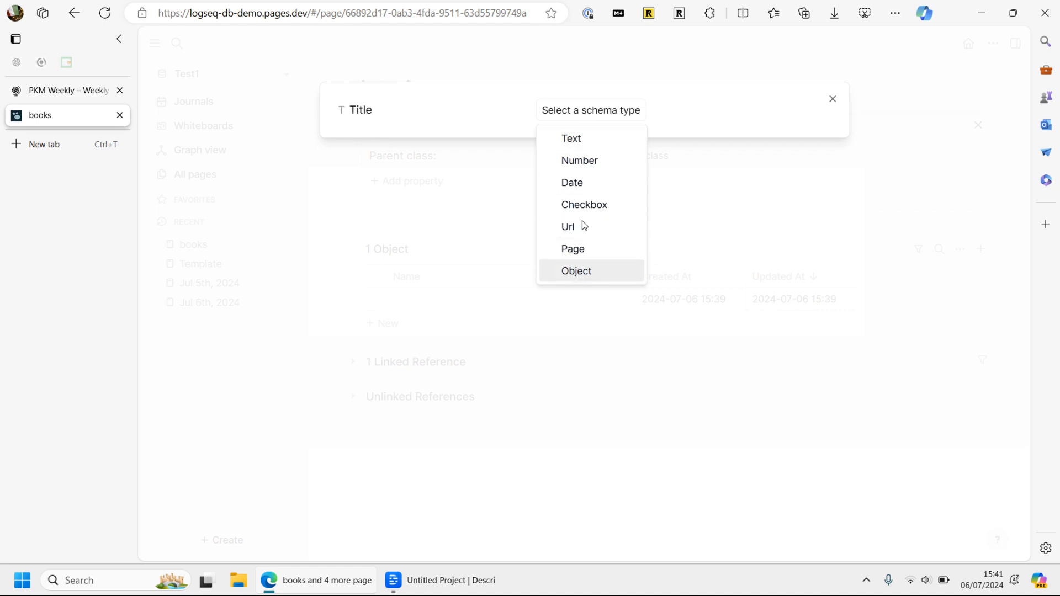
click(586, 141)
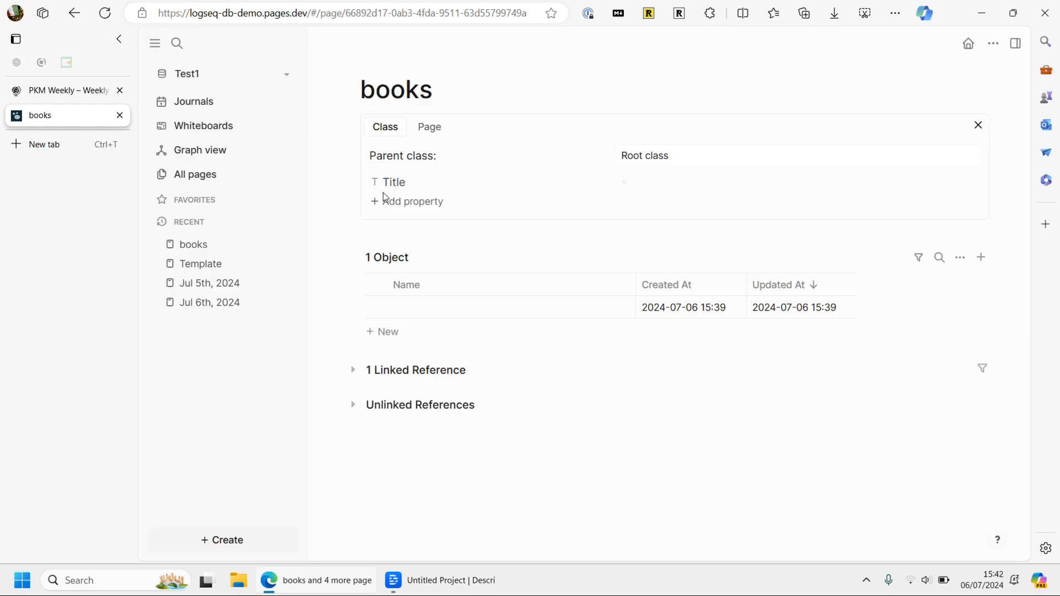
- Review the Title property's configuration, and add a new property named Pages with the Number schema type to the books class
click(399, 183)
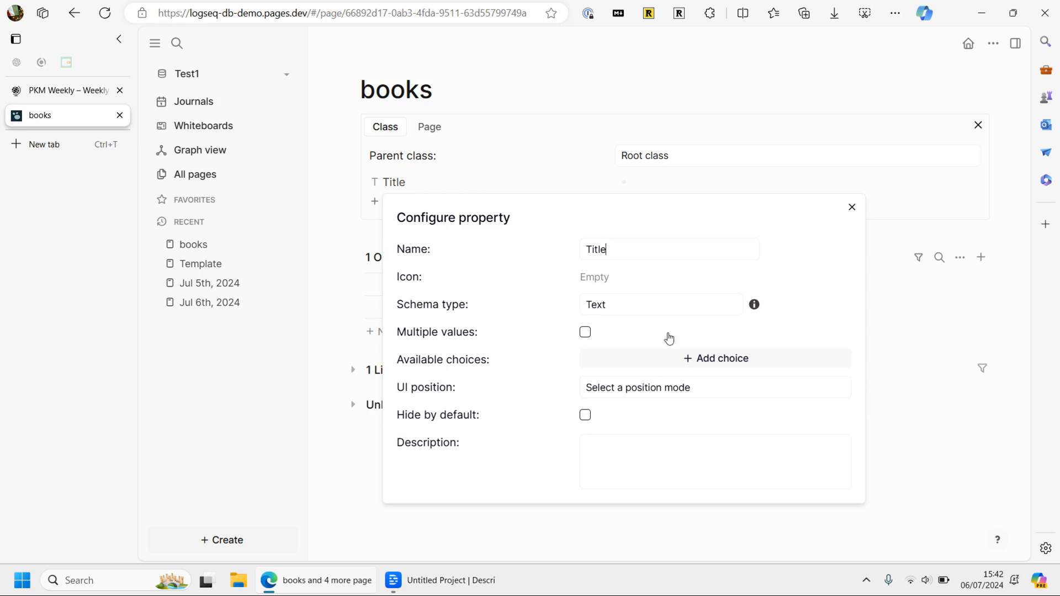
click(852, 208)
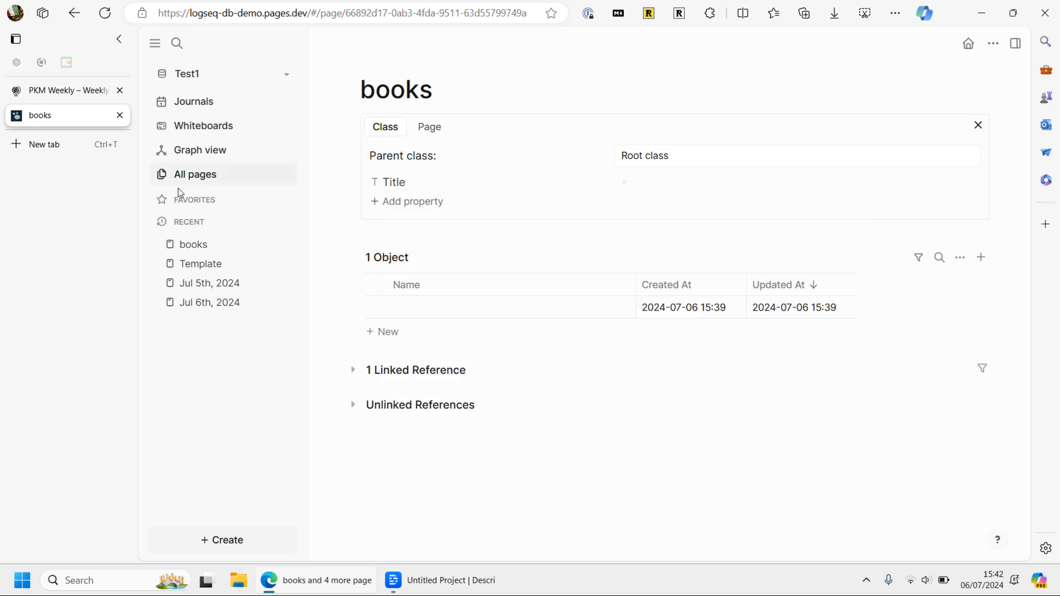
click(400, 205)
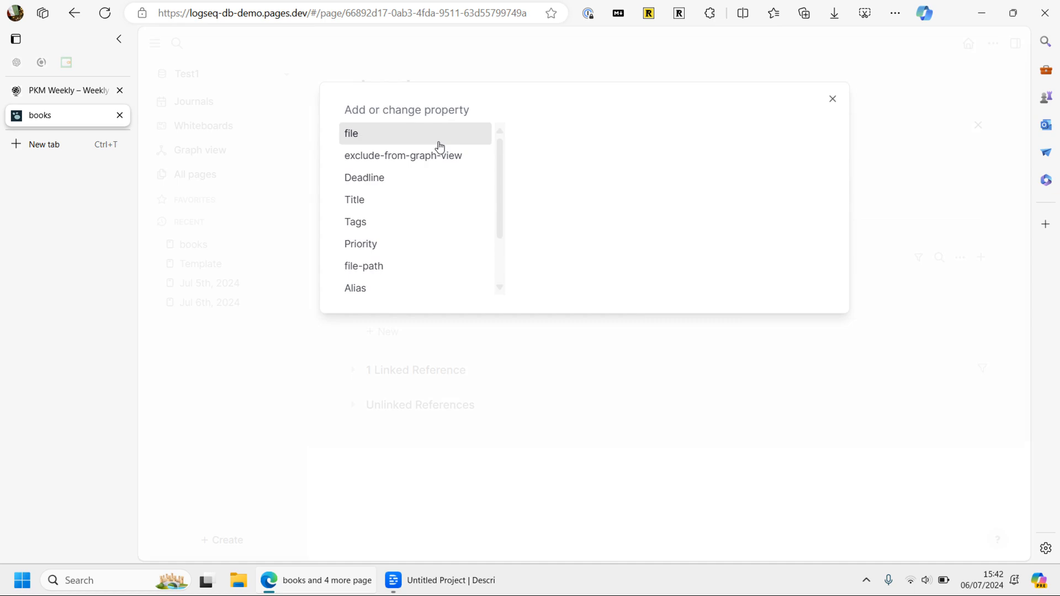
text(Pages)
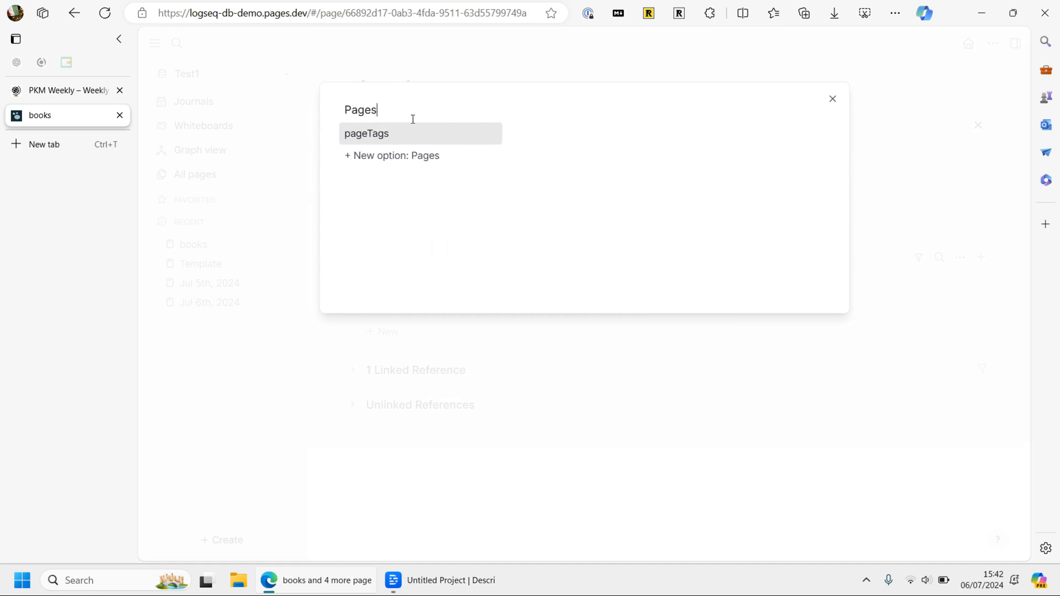
click(370, 169)
click(583, 160)
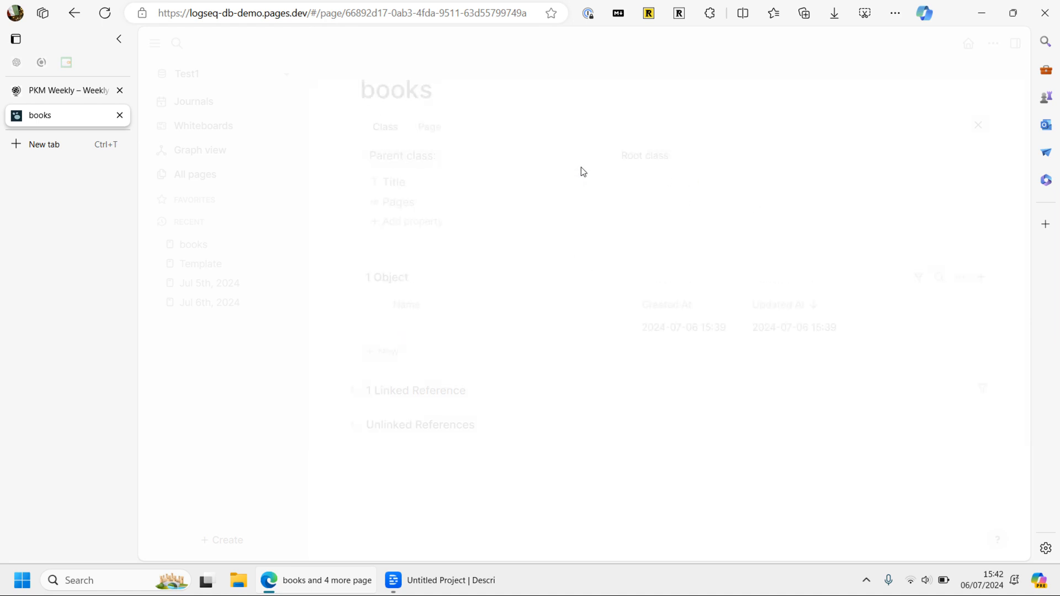
- Add a new property named Date Started with the Date schema type to the books class
click(390, 223)
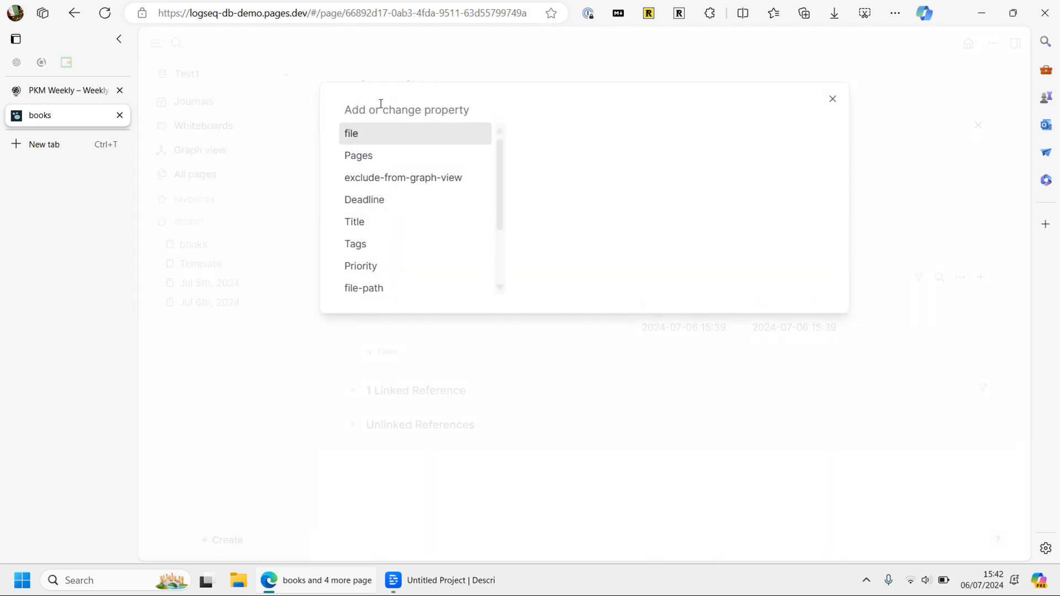
text(Date Started)
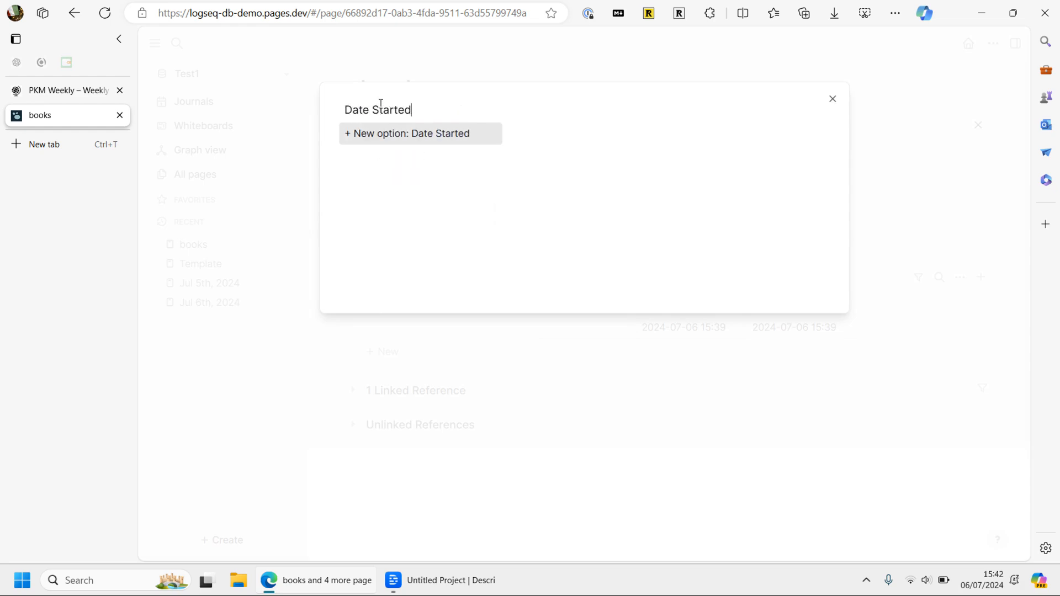
click(380, 137)
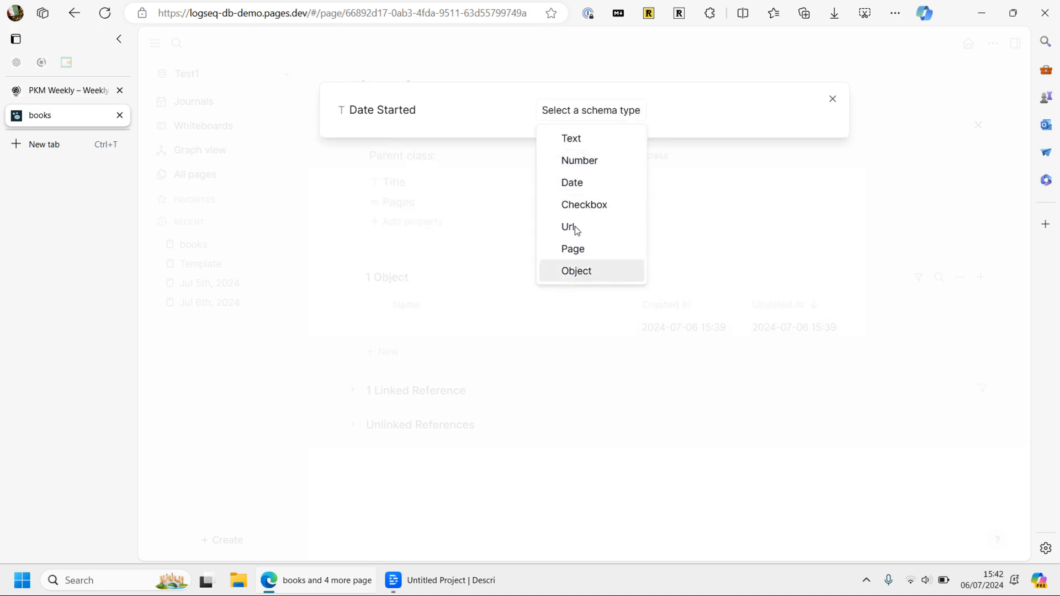
click(584, 183)
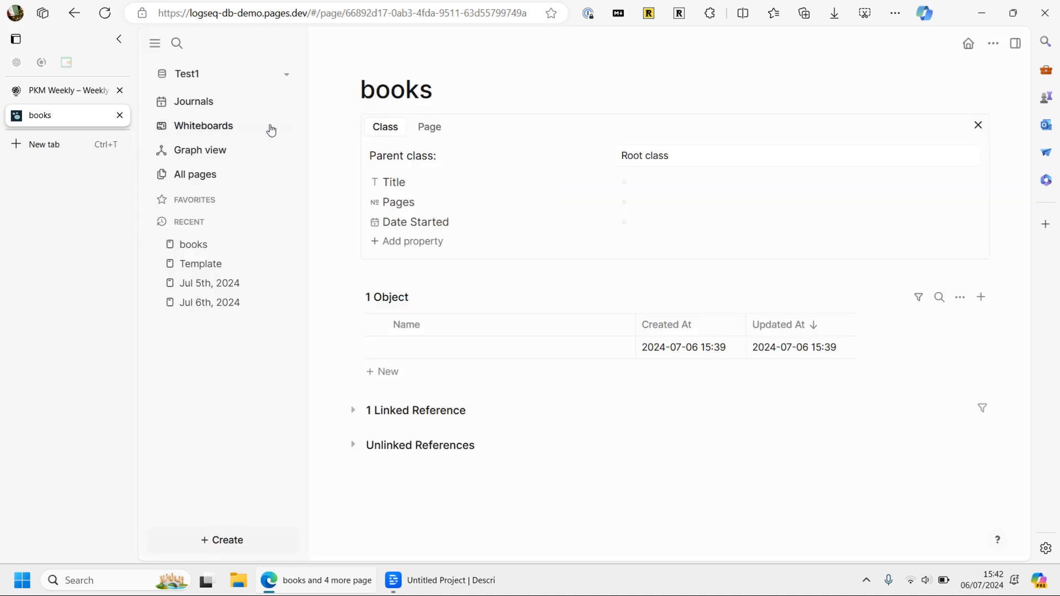
- Add the existing Status property to the books class and change its schema type to Checkbox
click(393, 241)
text(Status)
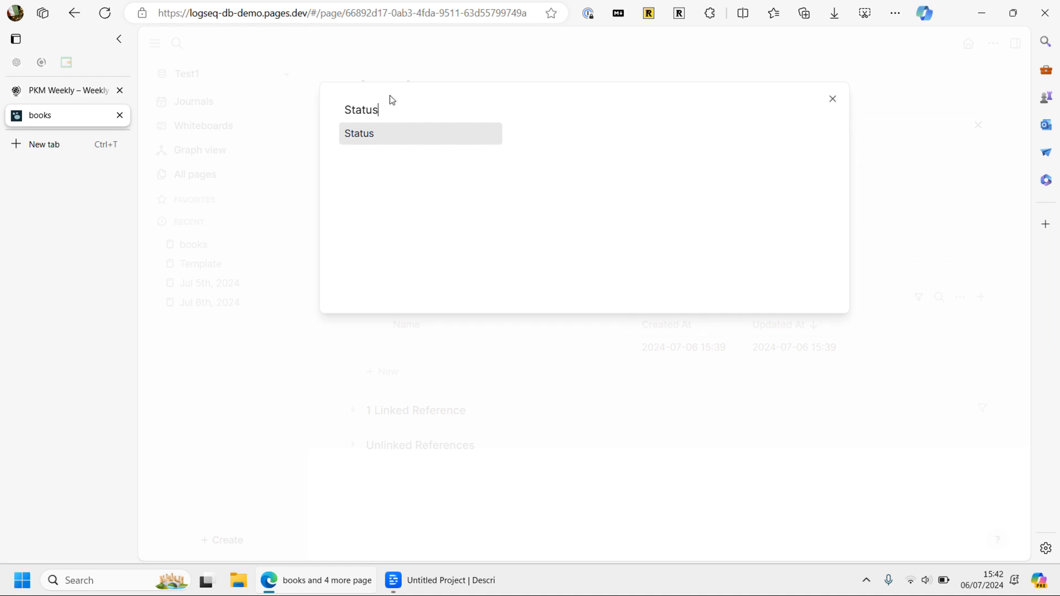
click(382, 142)
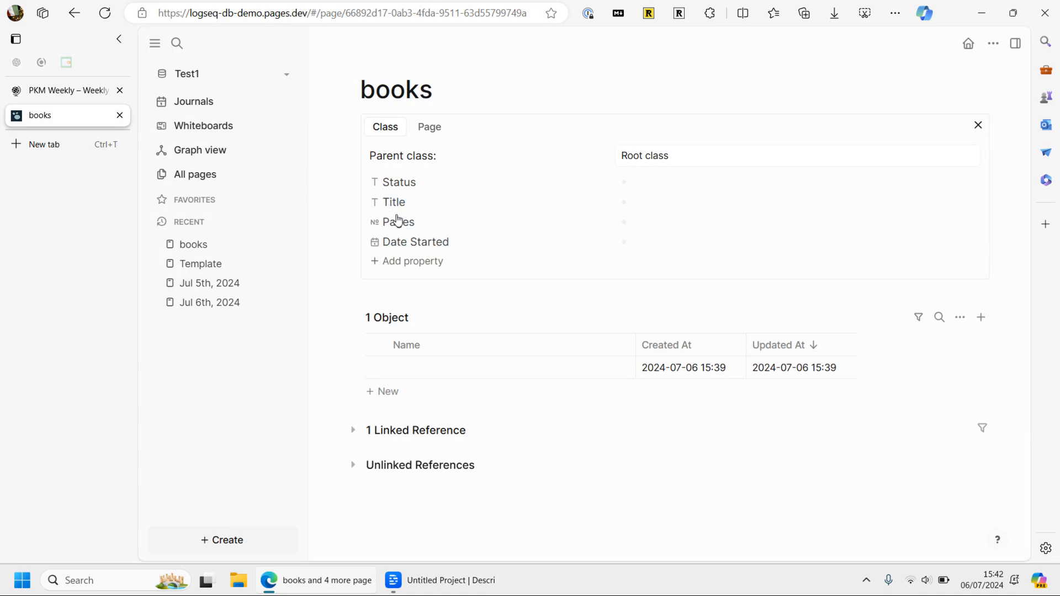
click(393, 183)
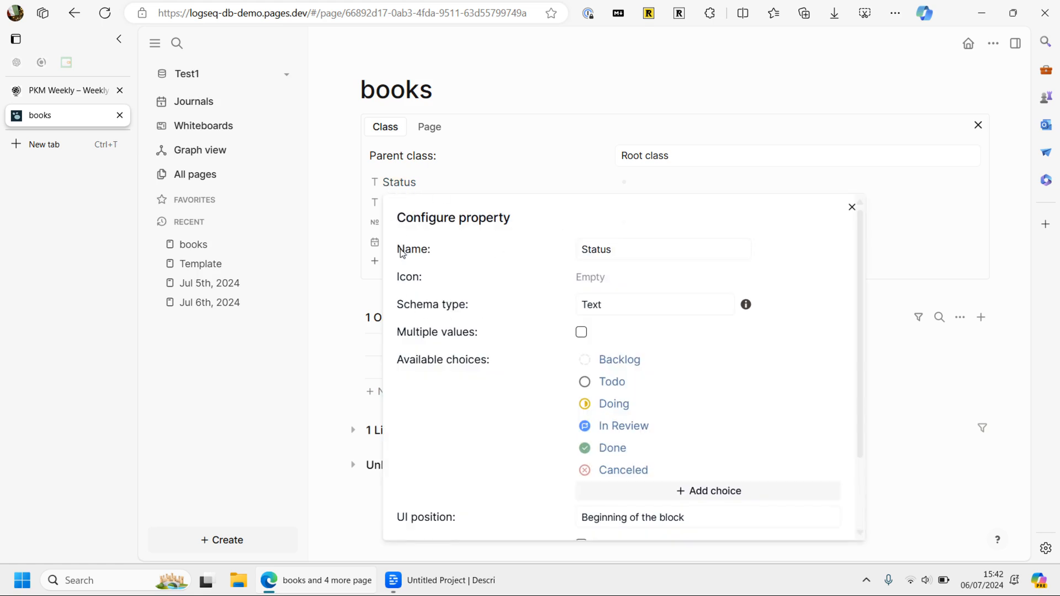
click(625, 309)
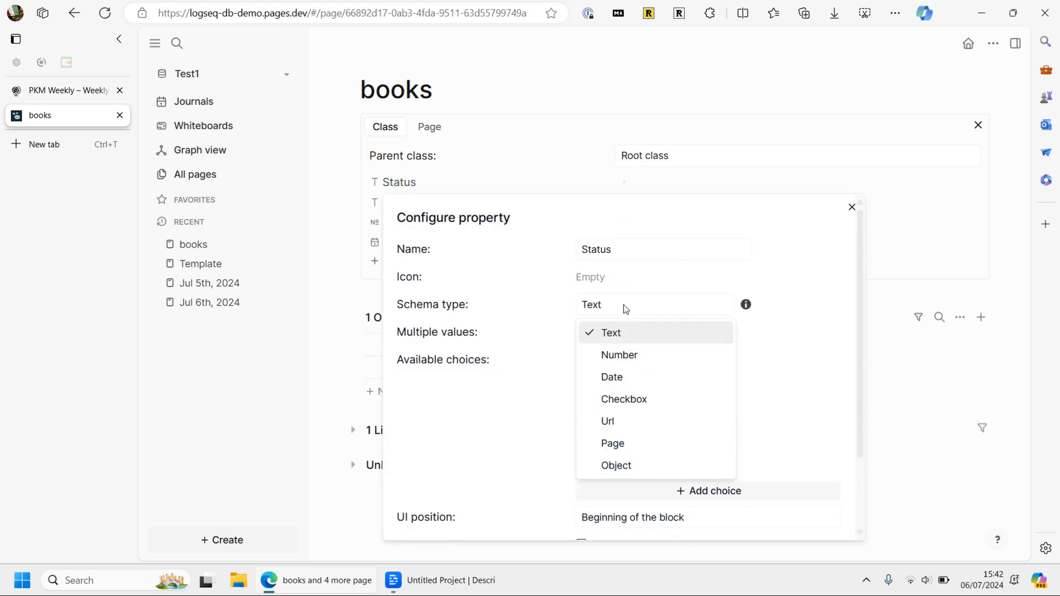
click(622, 398)
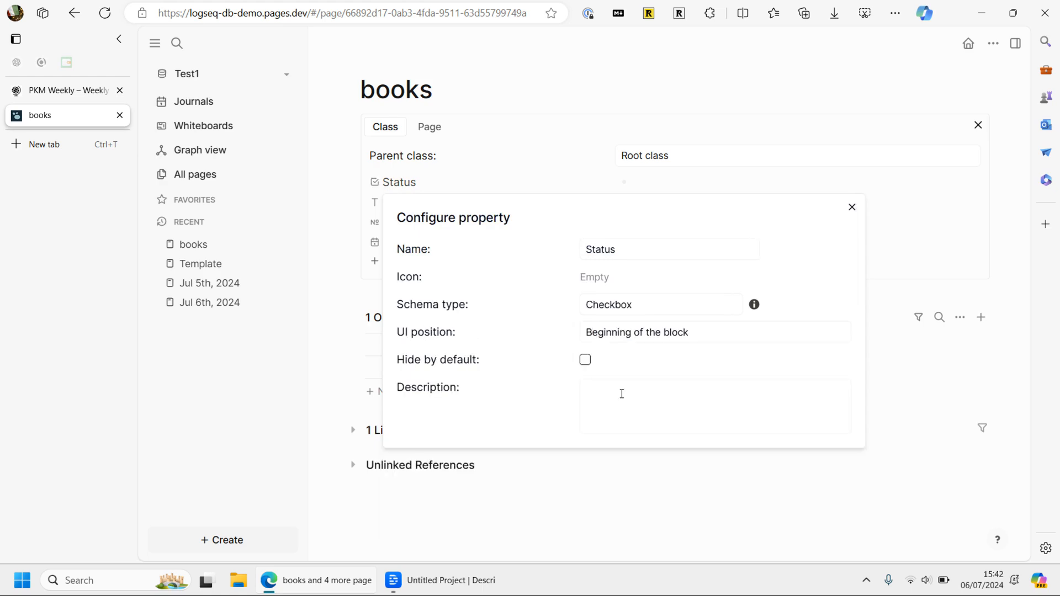
click(360, 247)
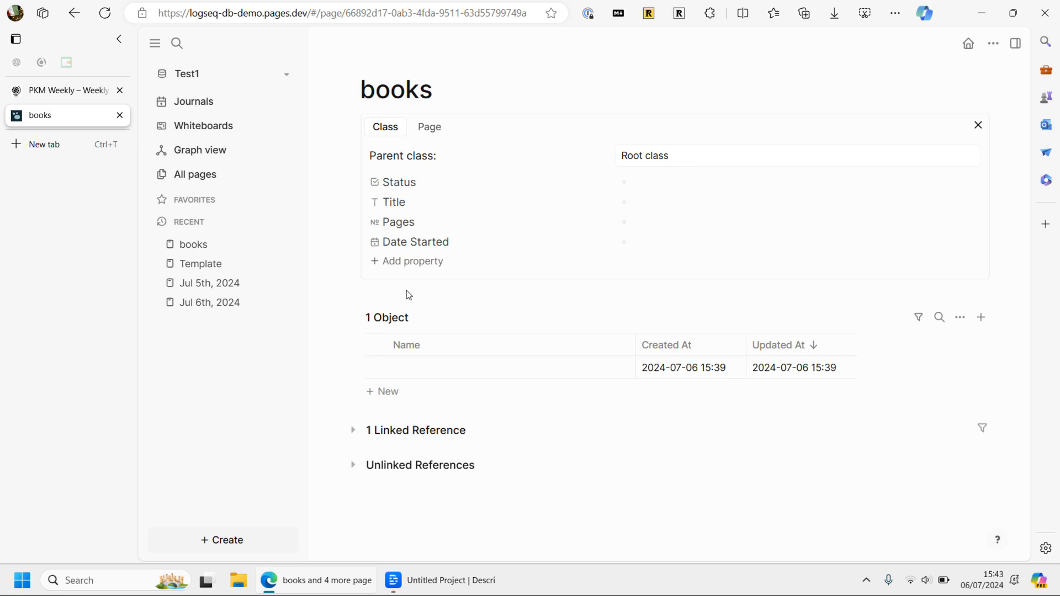
- Add a new property named Author with the Object schema type to the books class, linking it to a new class called Author
click(407, 263)
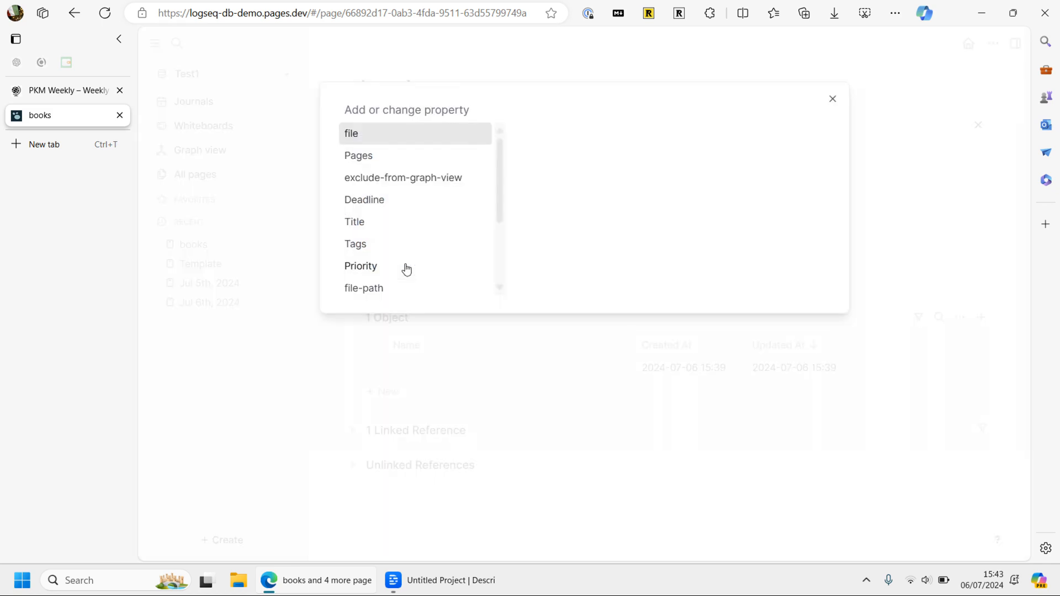
text(Author)
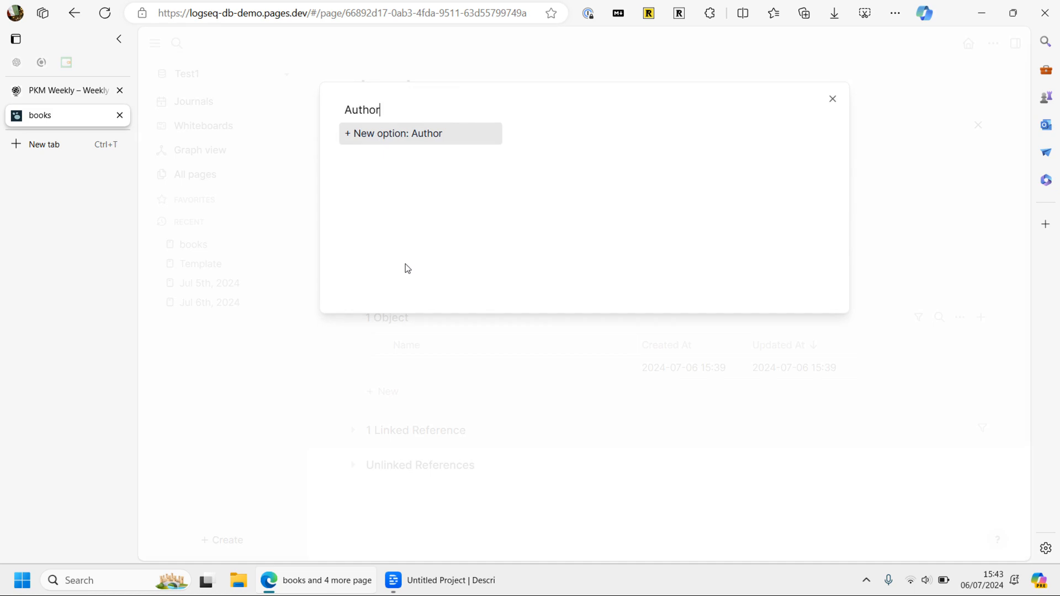
click(408, 145)
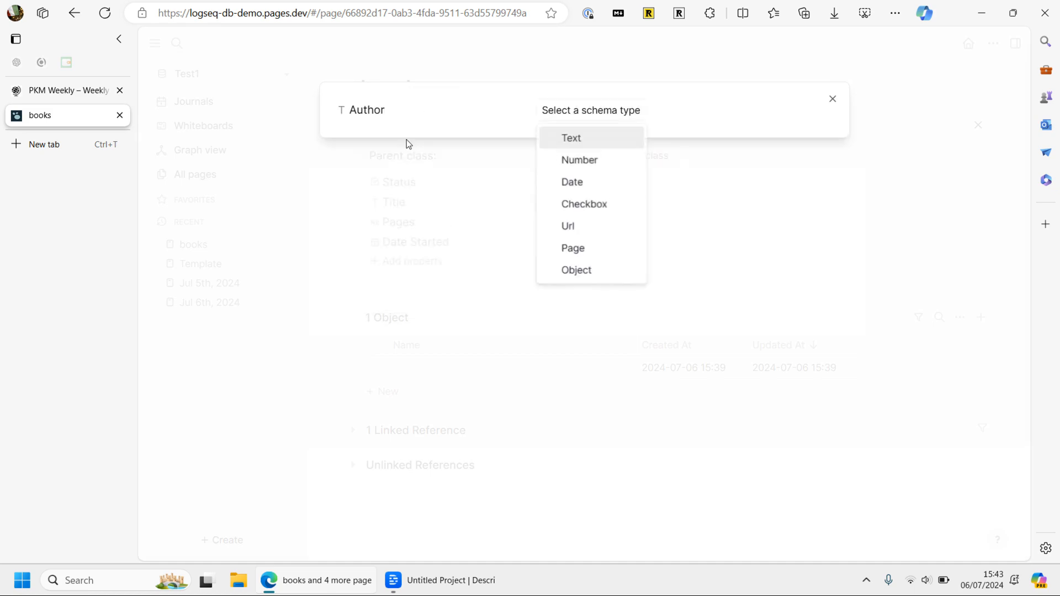
click(596, 279)
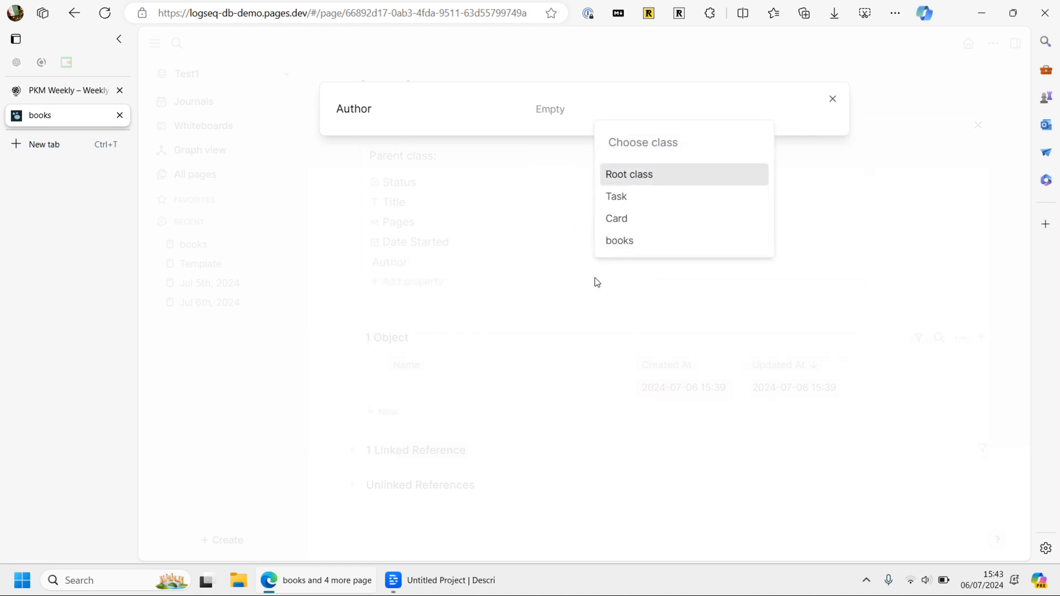
text(Author)
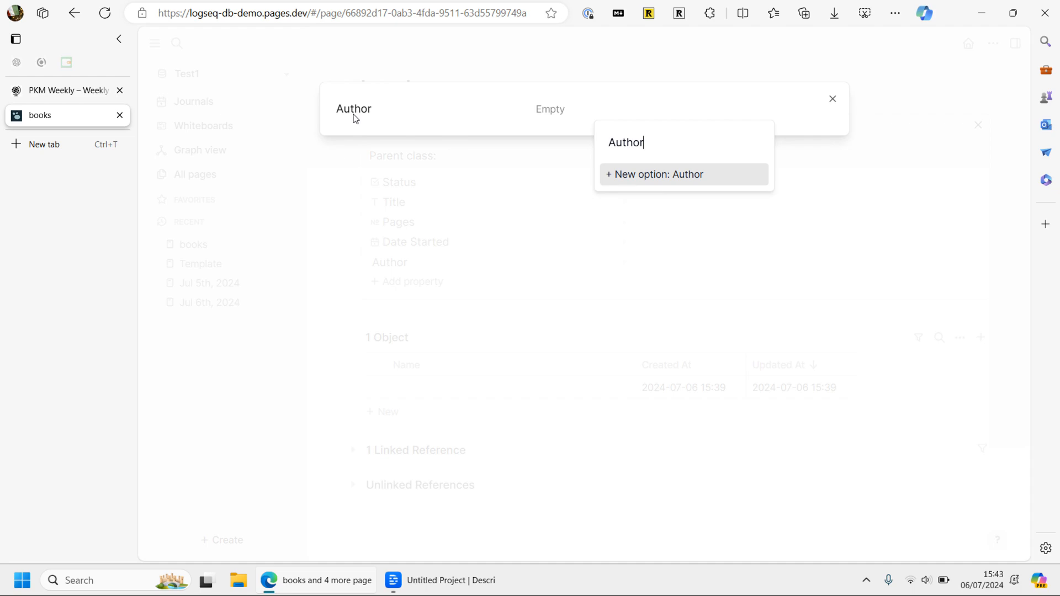
click(681, 174)
click(681, 181)
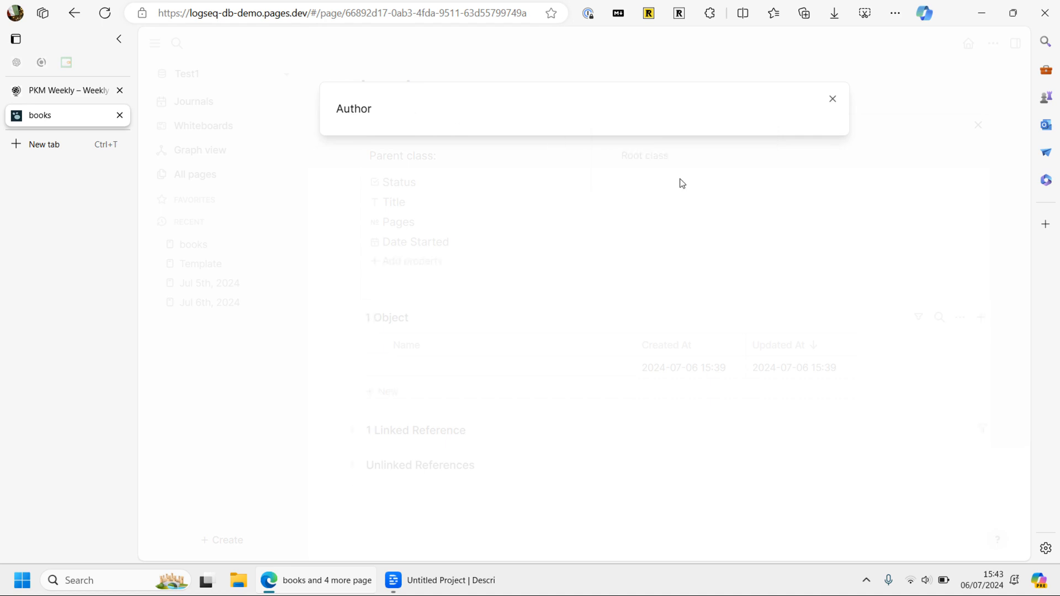
click(354, 280)
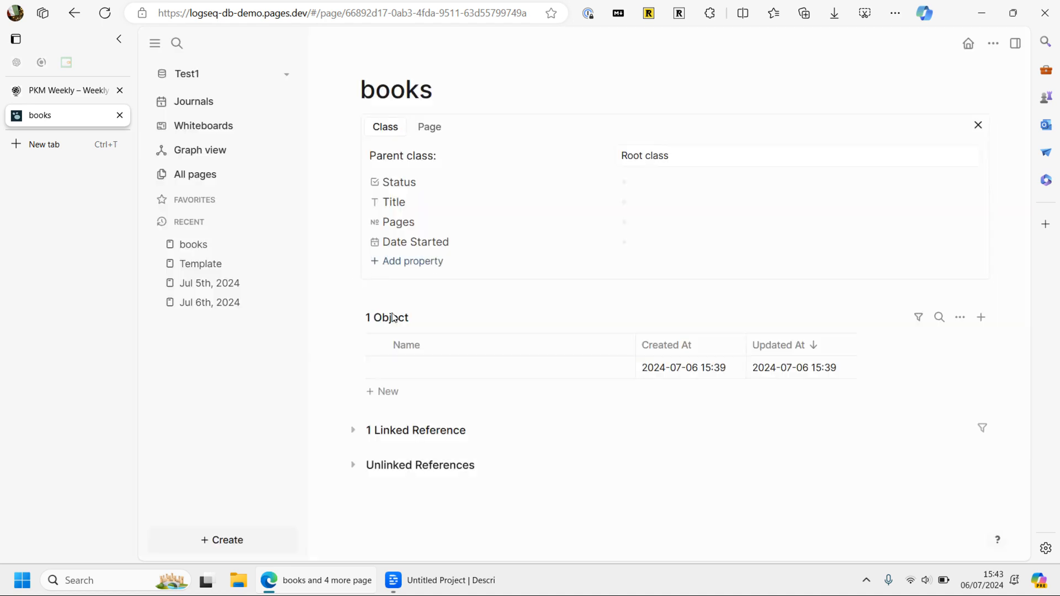
click(389, 265)
key(Escape)
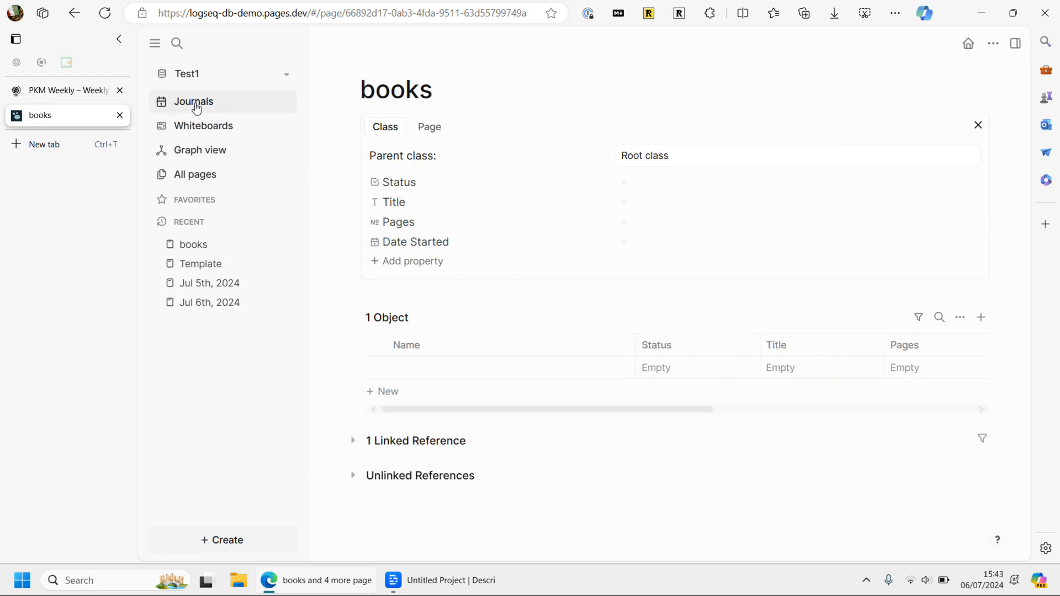
- Open the Template page and tag its empty second block with the Author class
click(200, 265)
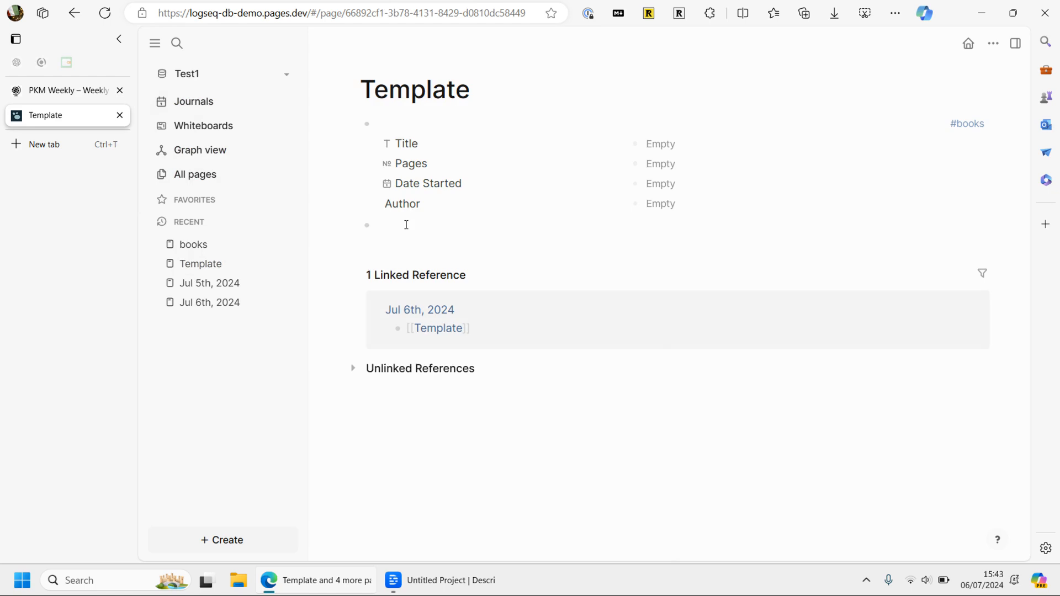
text(#author)
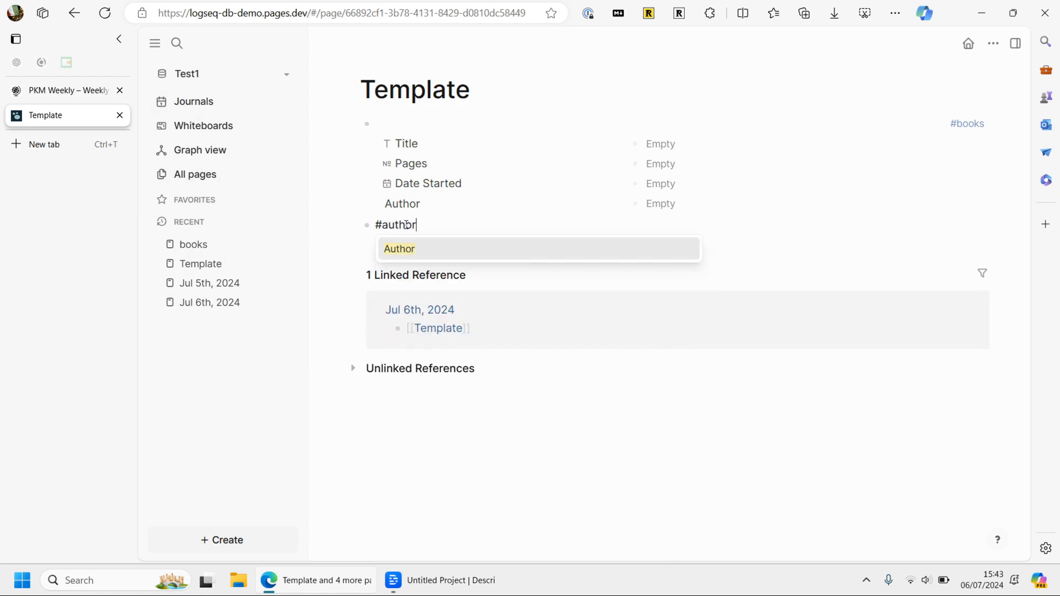
click(426, 250)
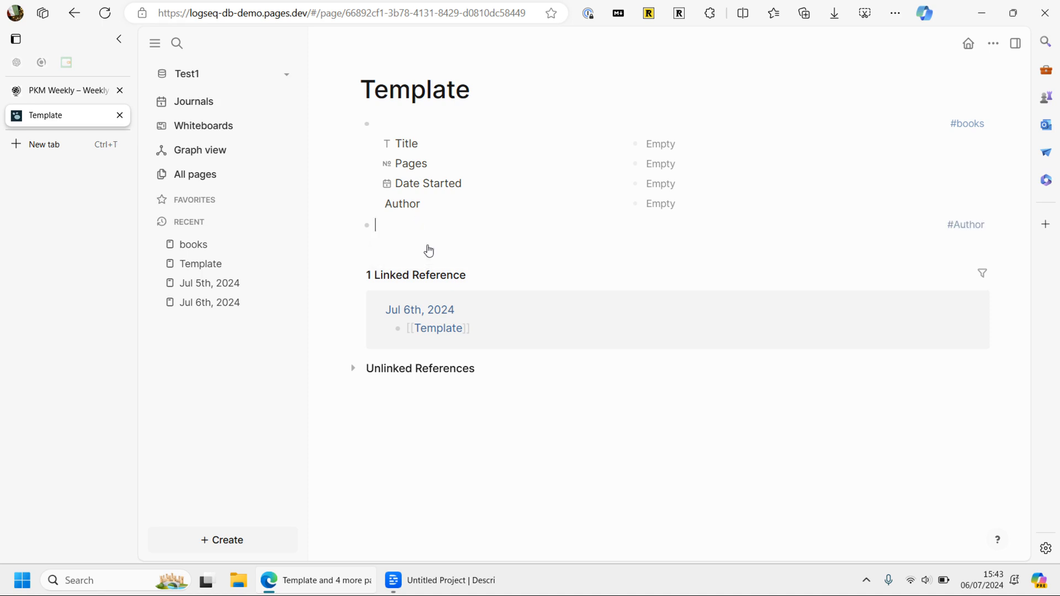
- Open the Author class from its tag and configure it with a new property named Name, using the Text schema type
click(966, 225)
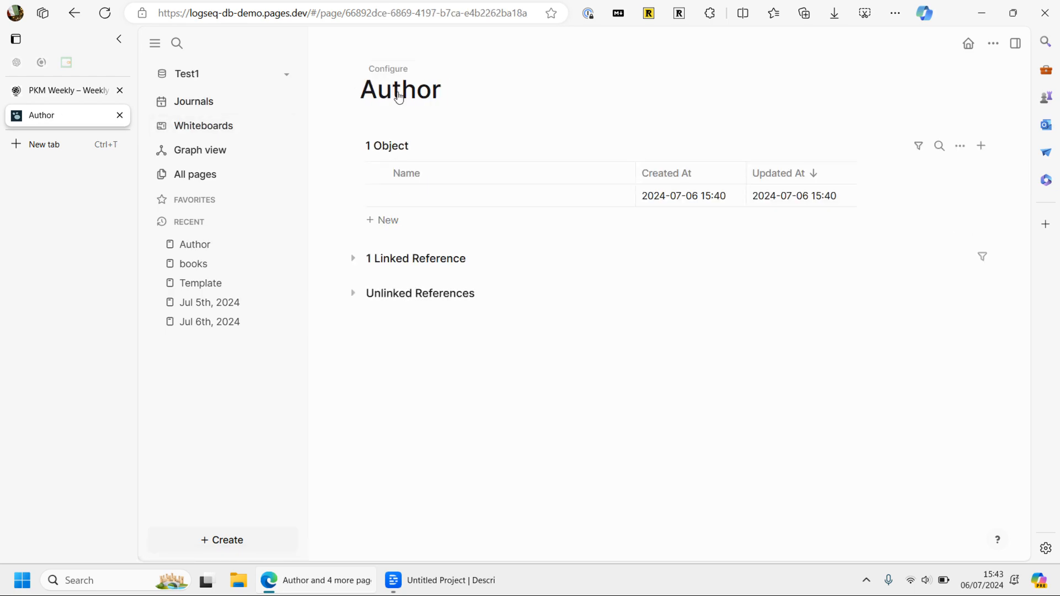
click(388, 69)
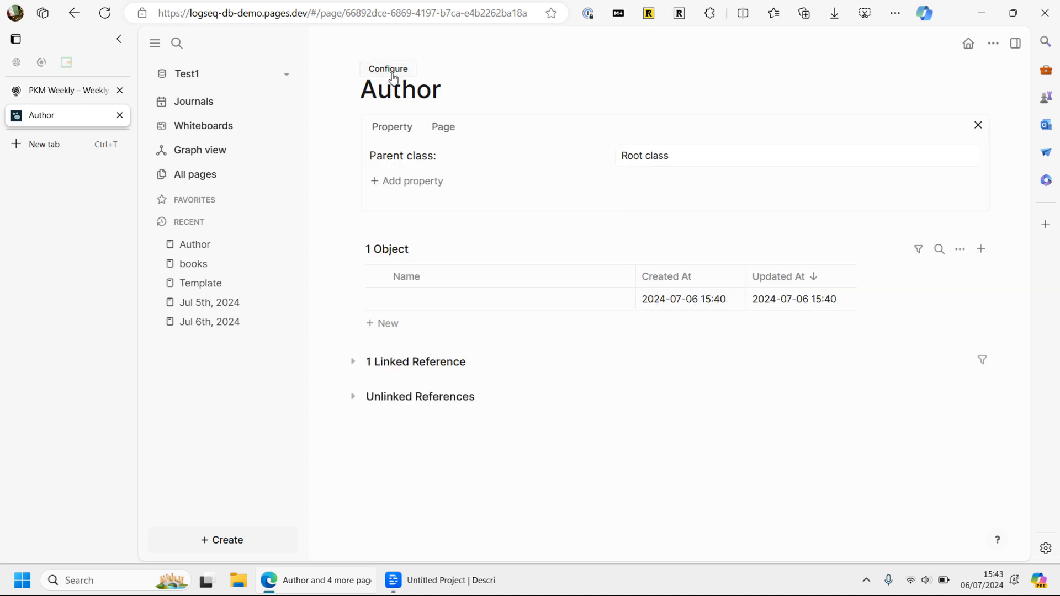
click(397, 183)
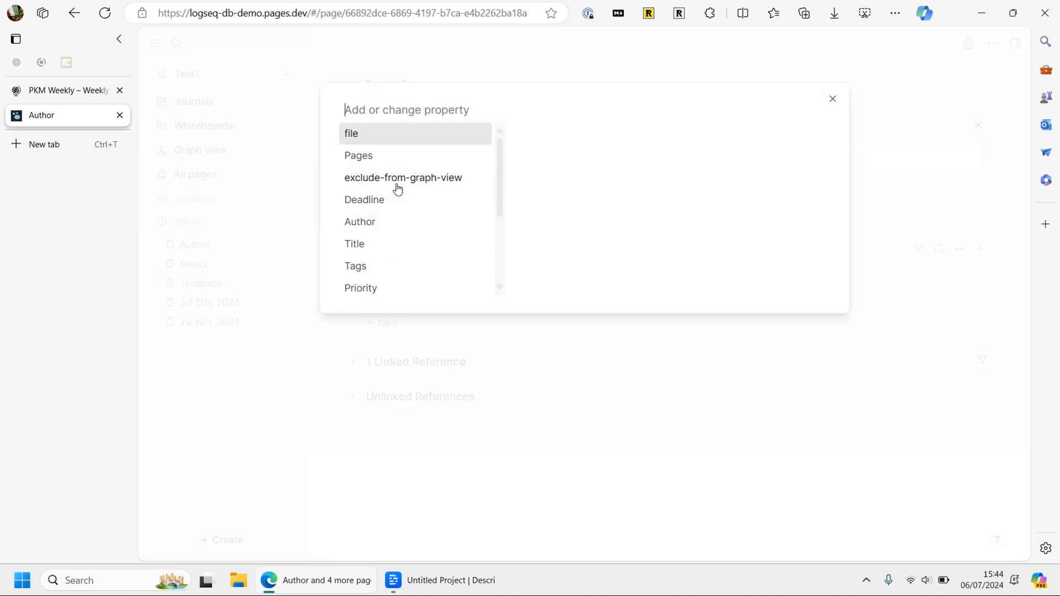
text(Name)
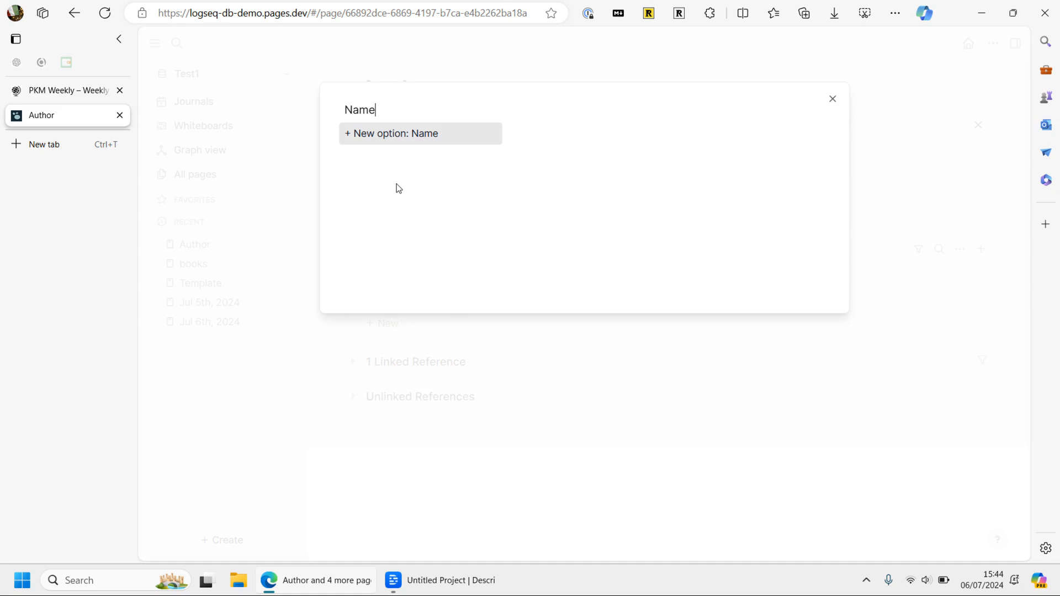
click(391, 145)
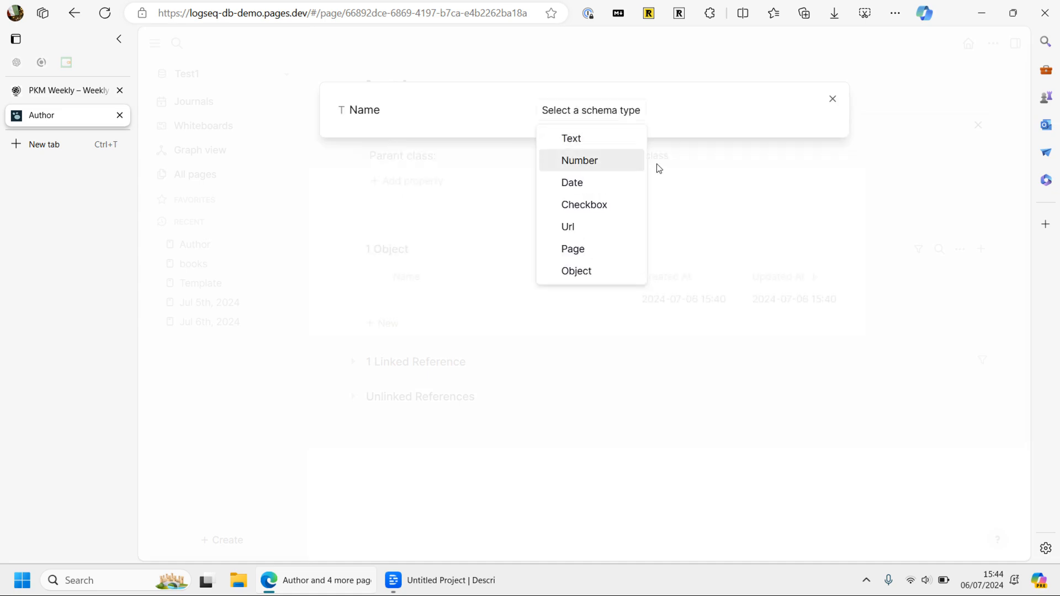
click(584, 139)
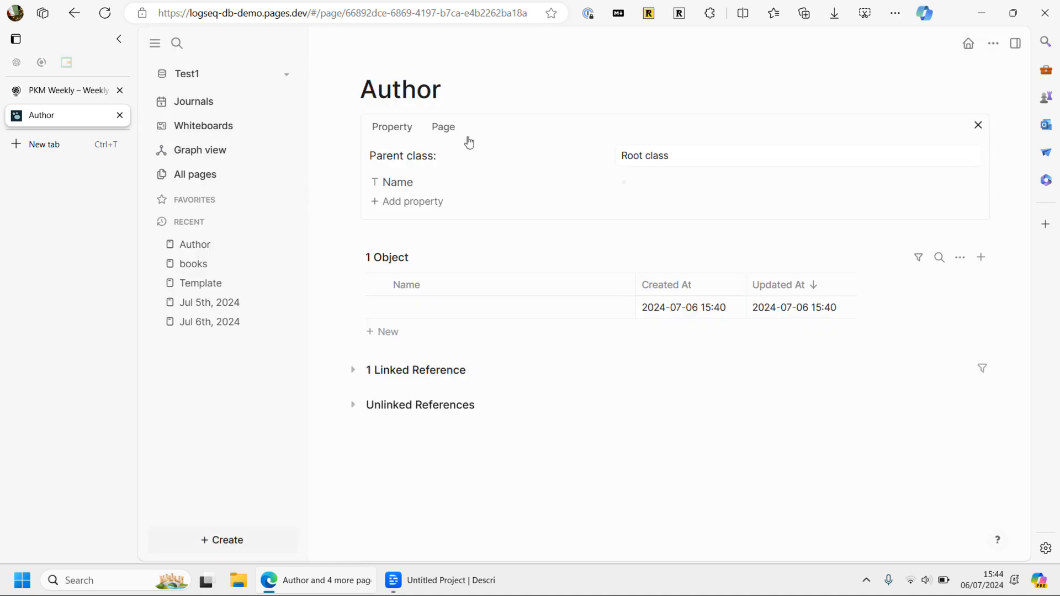
- Return to the Template page to examine the properties under the blocks tagged books and Author
click(426, 208)
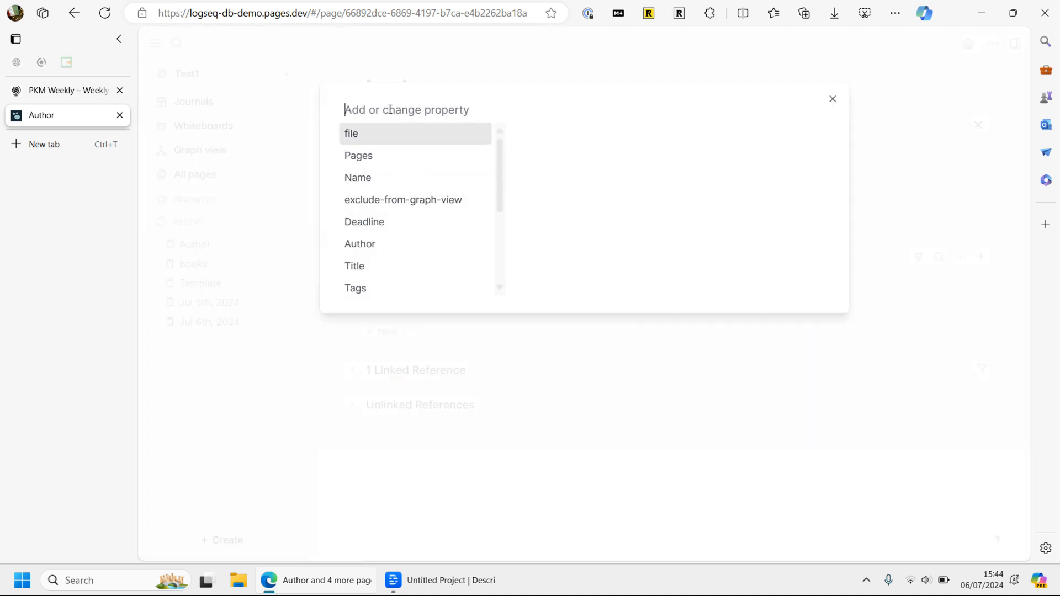
key(Escape)
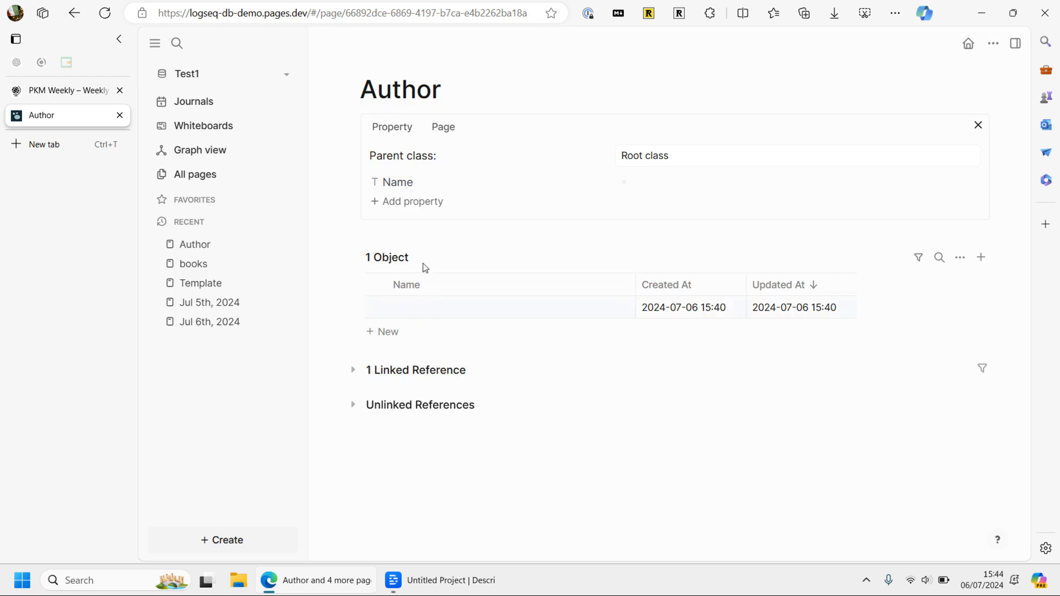
click(201, 288)
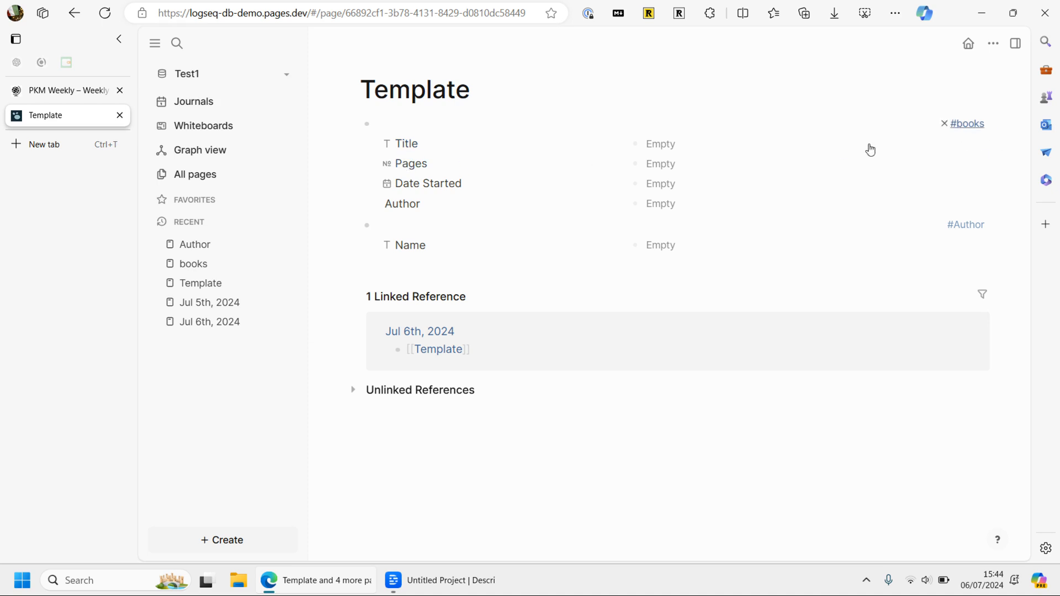
- Open the books class and reorder its properties to Title, Author, Date Started, Pages, Status, then close the class configuration
click(967, 125)
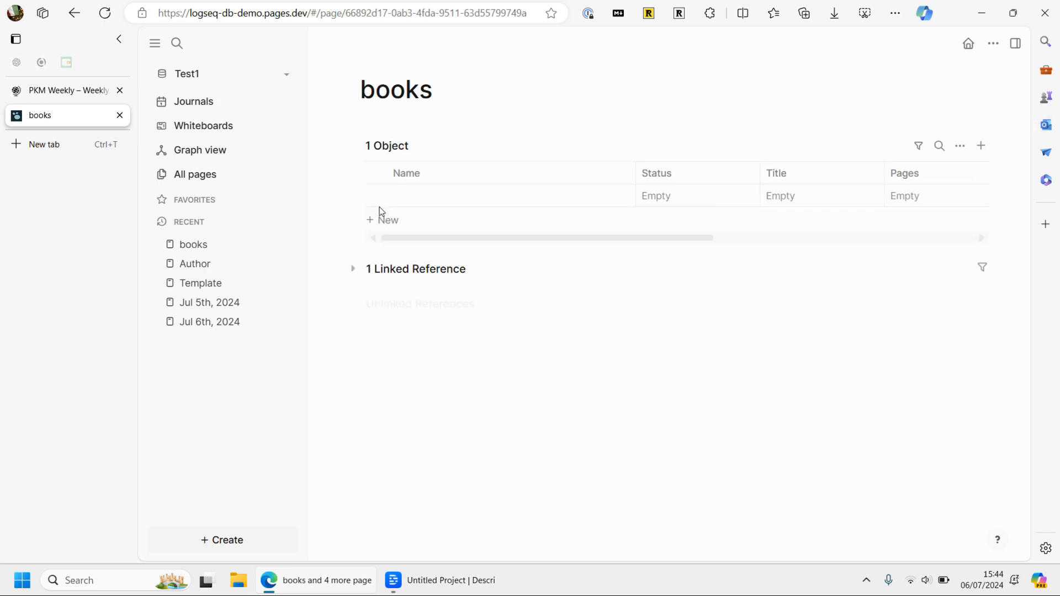
click(399, 73)
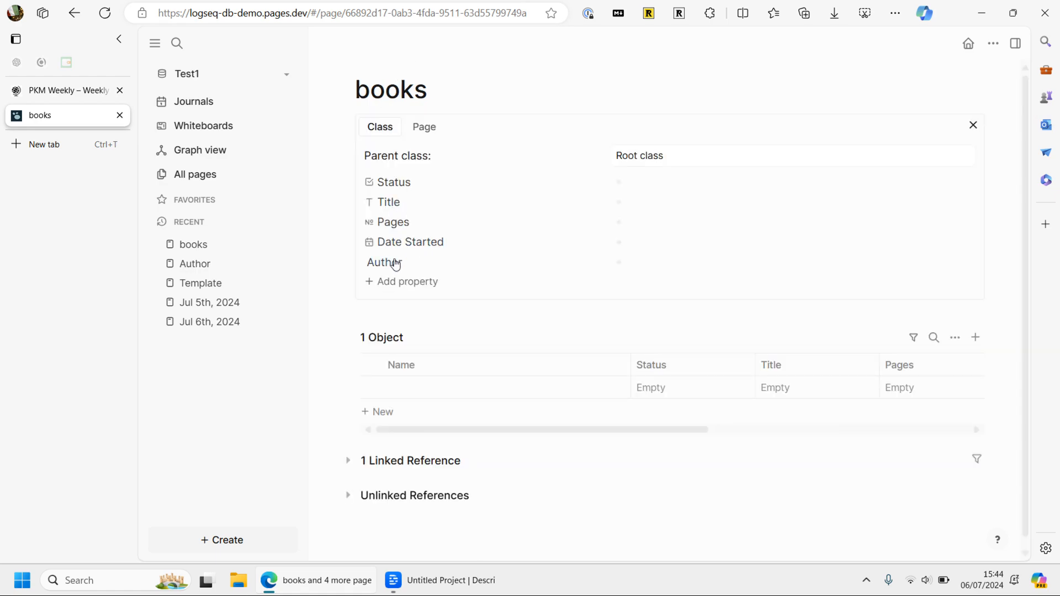
drag(395, 265, 390, 180)
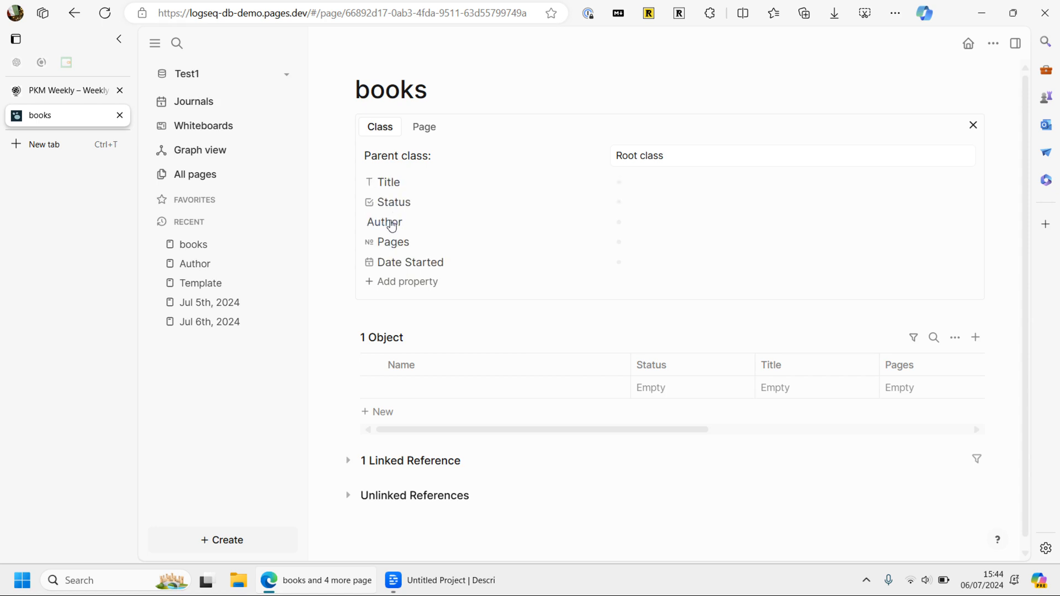
mouse_move(391, 225)
mouse_down()
mouse_move(390, 208)
mouse_move(392, 219)
mouse_up()
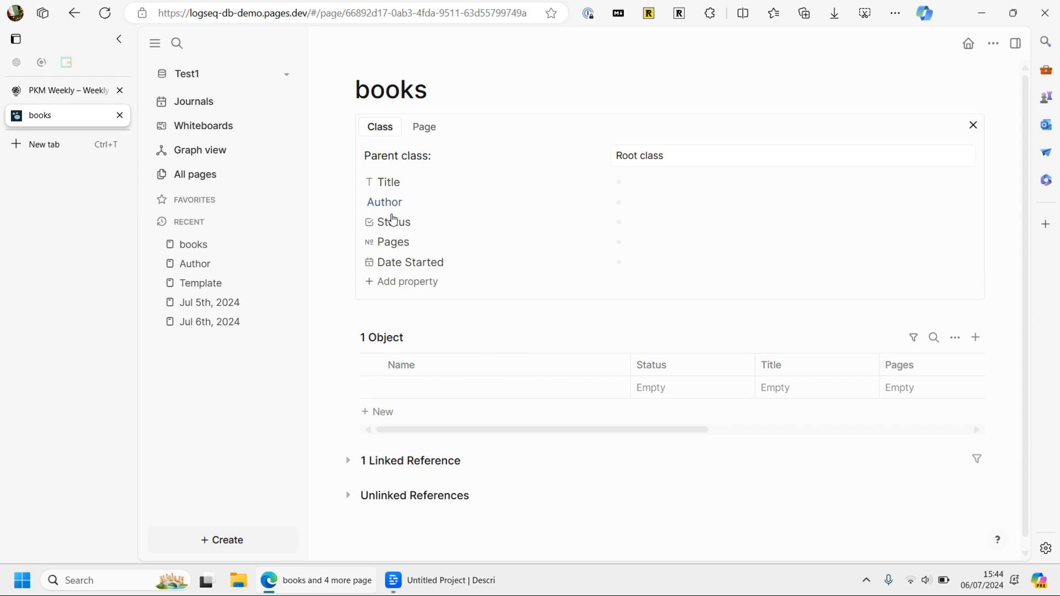
drag(395, 265, 398, 224)
drag(397, 270, 388, 242)
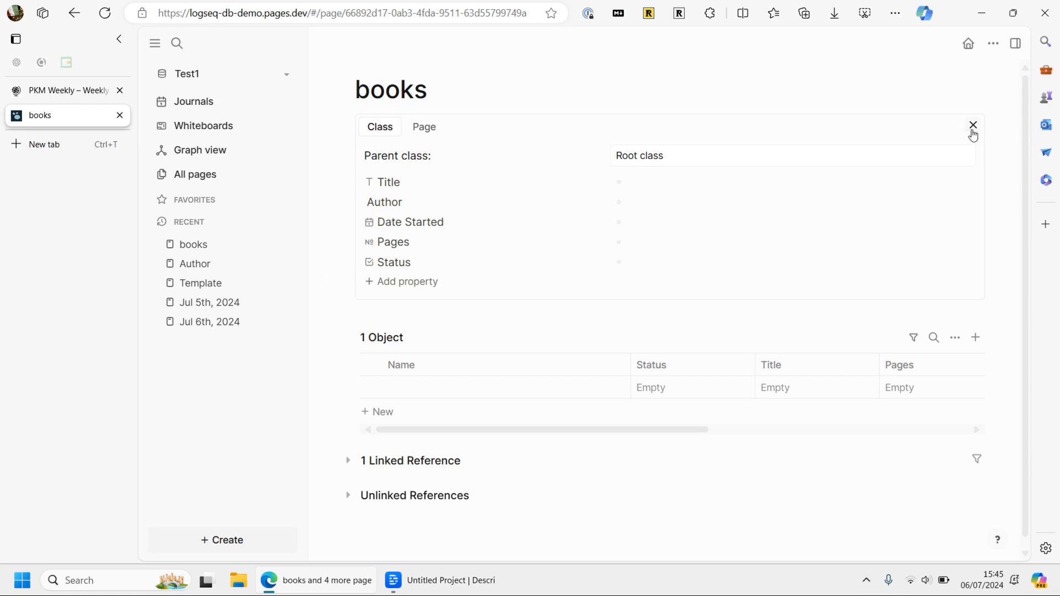
click(973, 125)
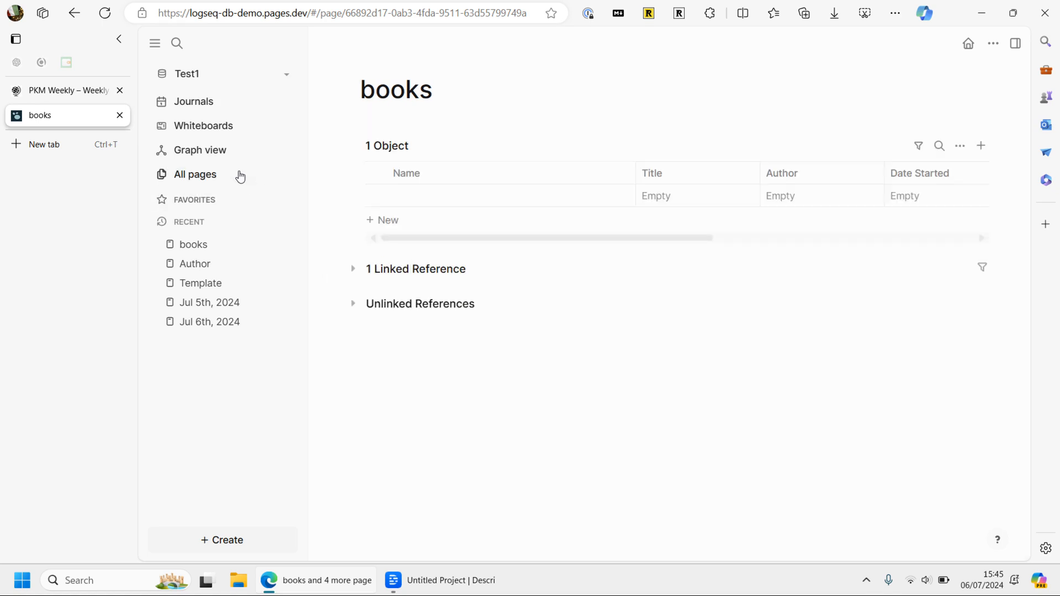
- Add a block to the Jul 6th, 2024 journal that links to a new page named Slow Productivity
click(196, 107)
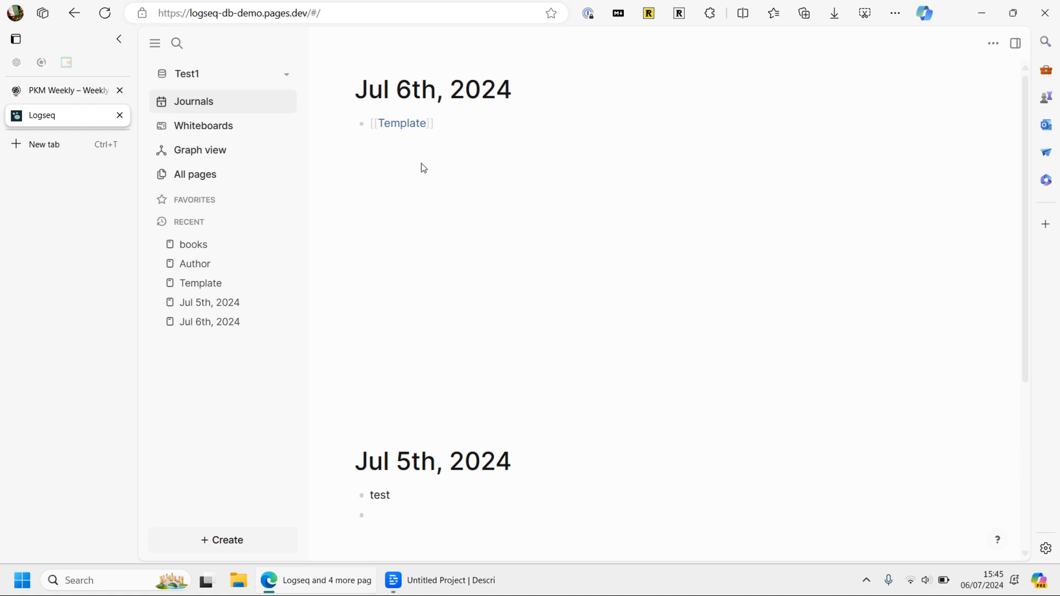
click(483, 126)
key(Return)
text([[)
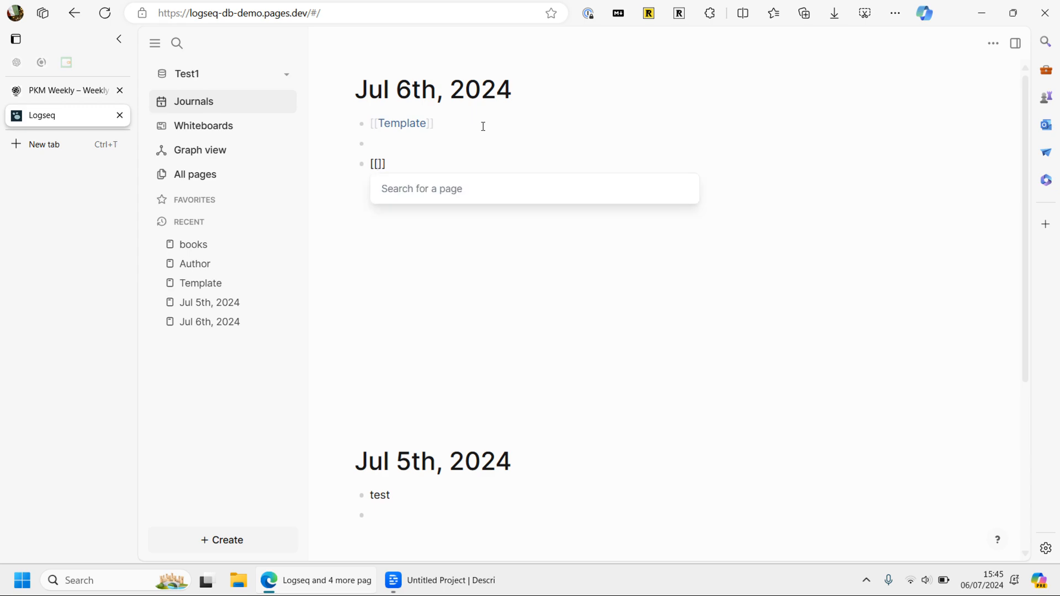
text(Slow Prod)
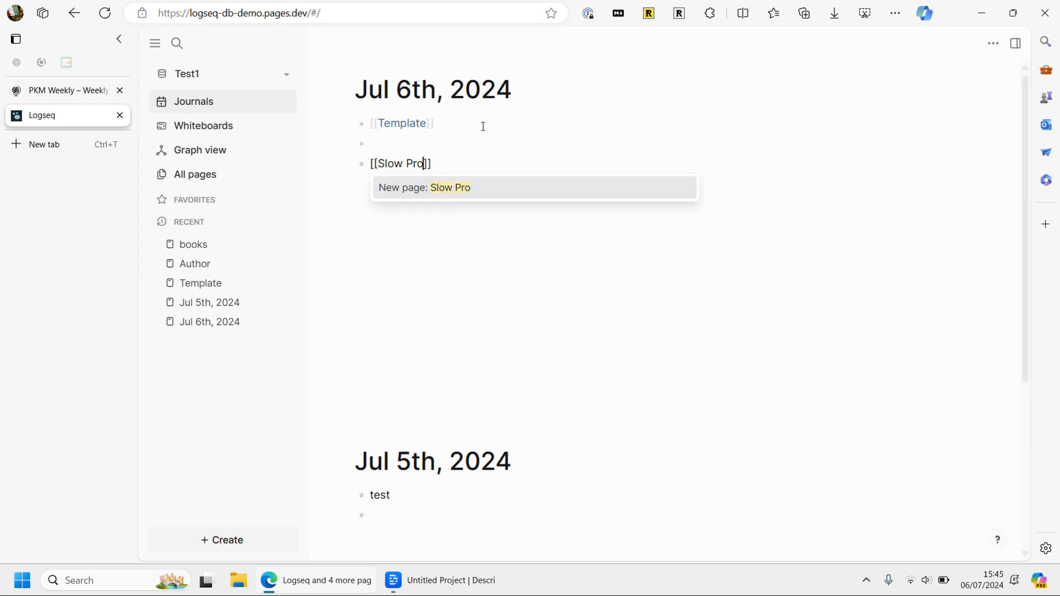
text(c)
key(BackSpace)
text(uctivity)
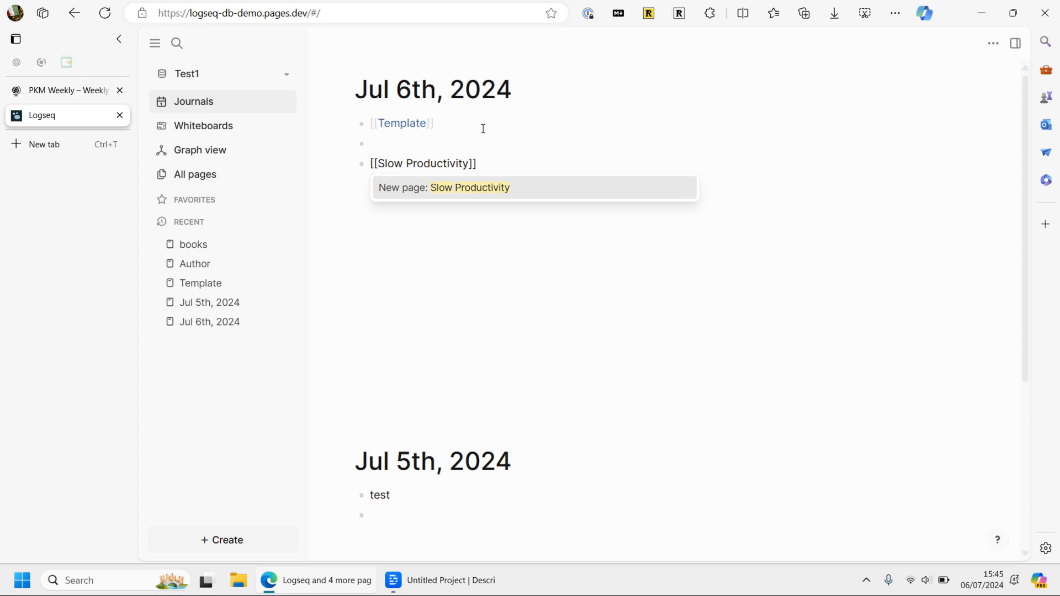
click(430, 196)
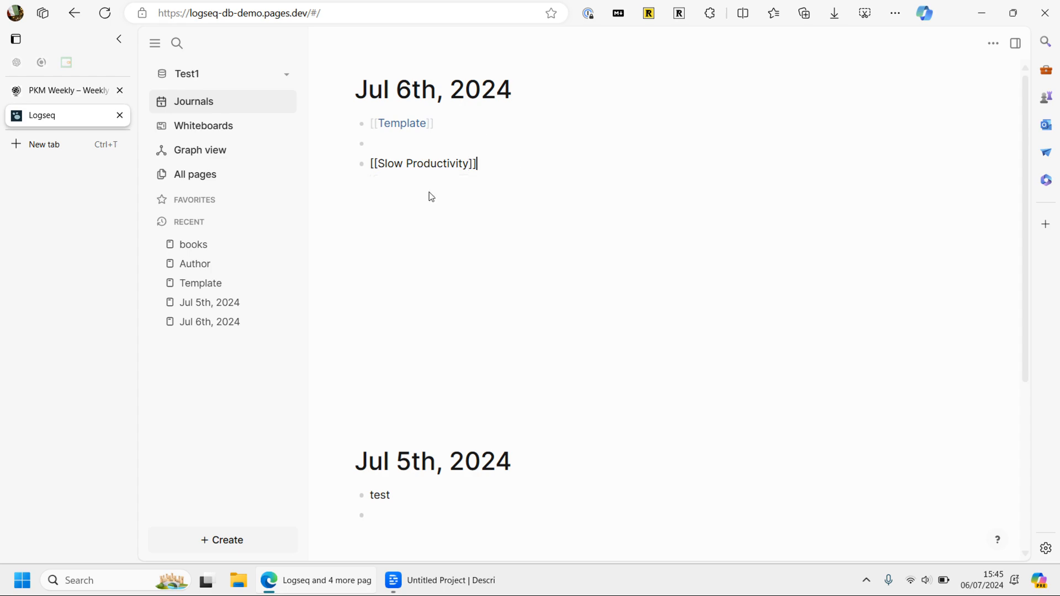
click(427, 202)
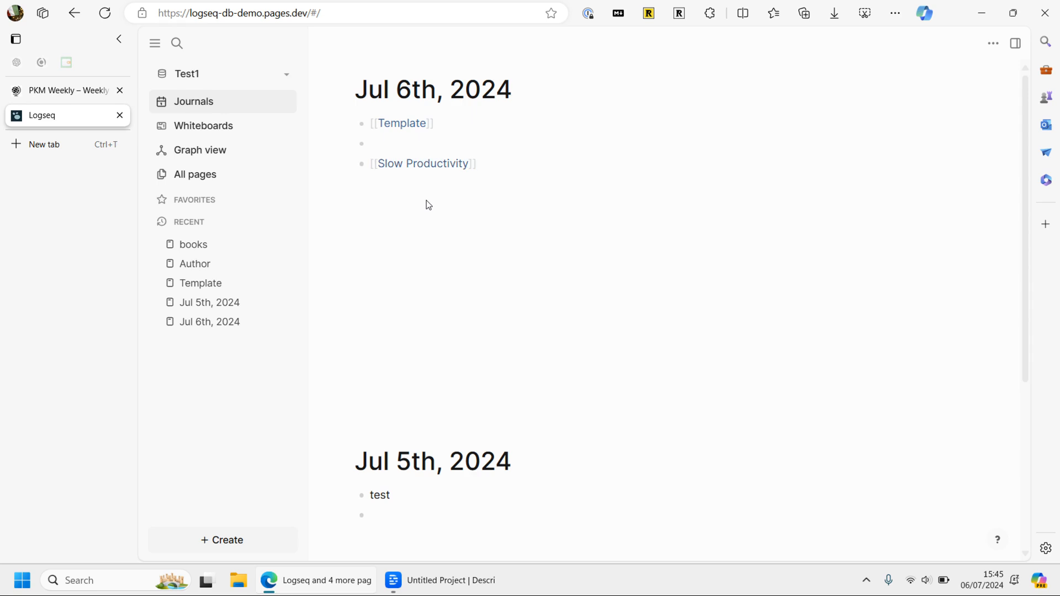
- Open the Slow Productivity page, tag its first block with the books class and label the block Meta
click(420, 166)
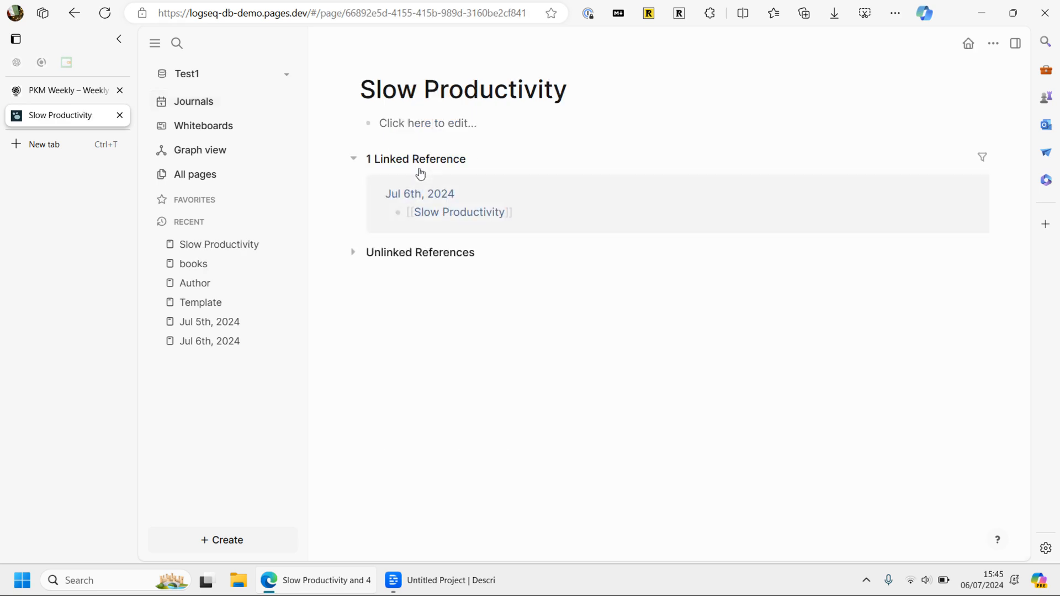
click(399, 124)
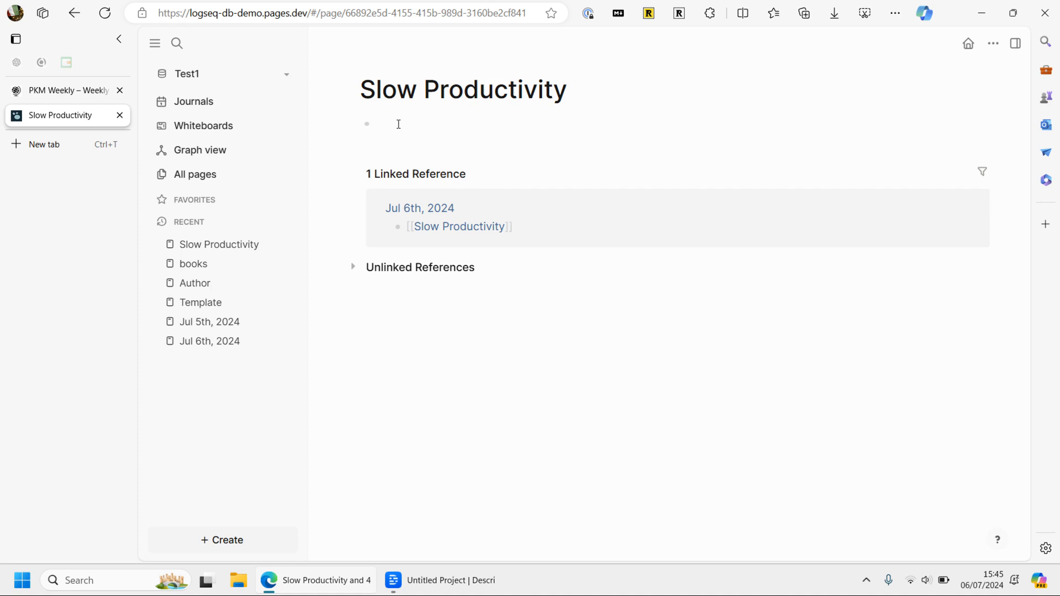
text(#book)
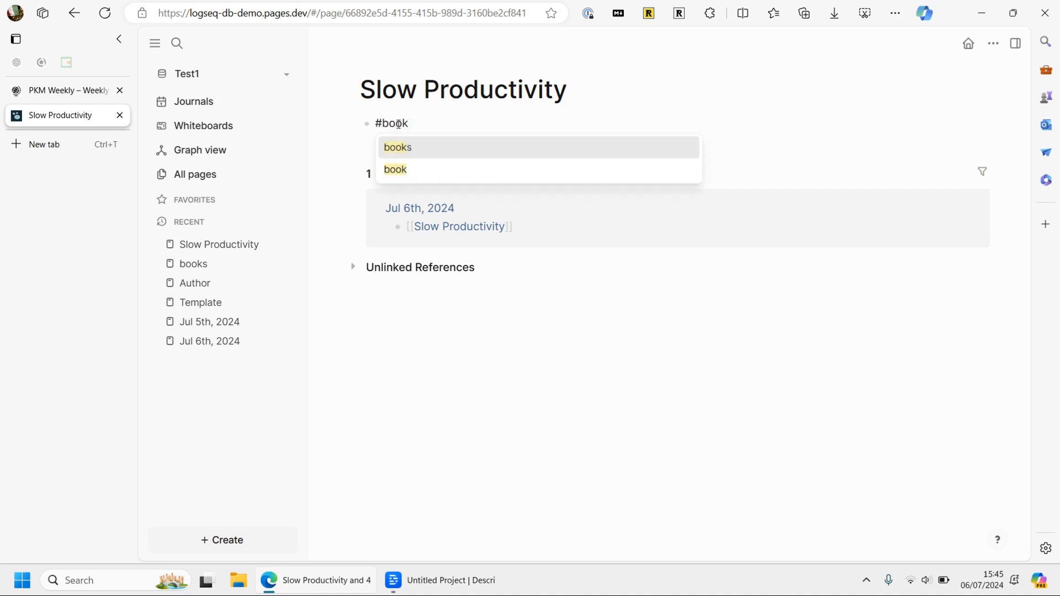
text(s)
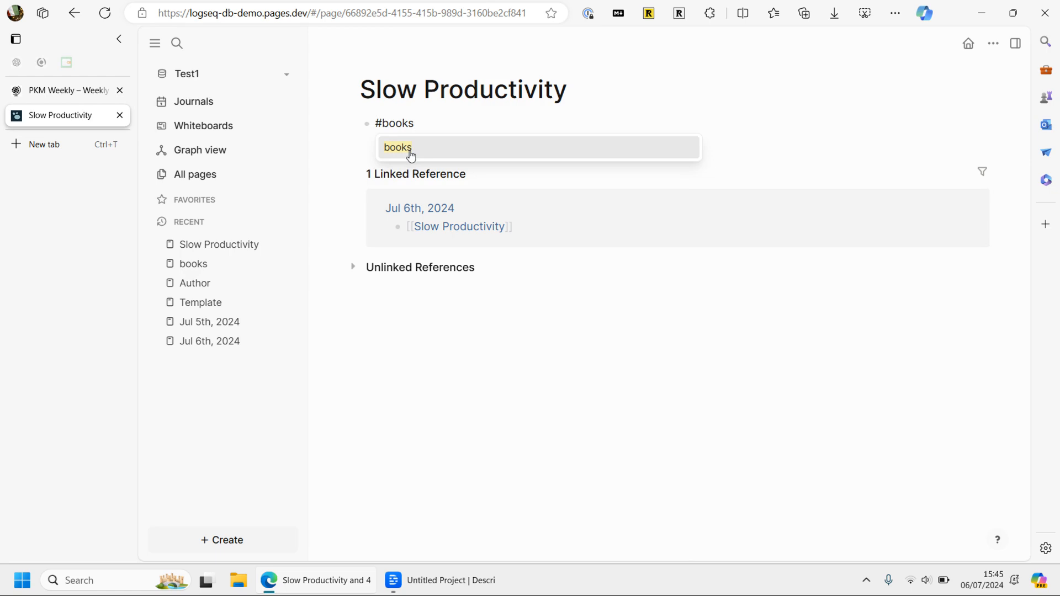
click(409, 154)
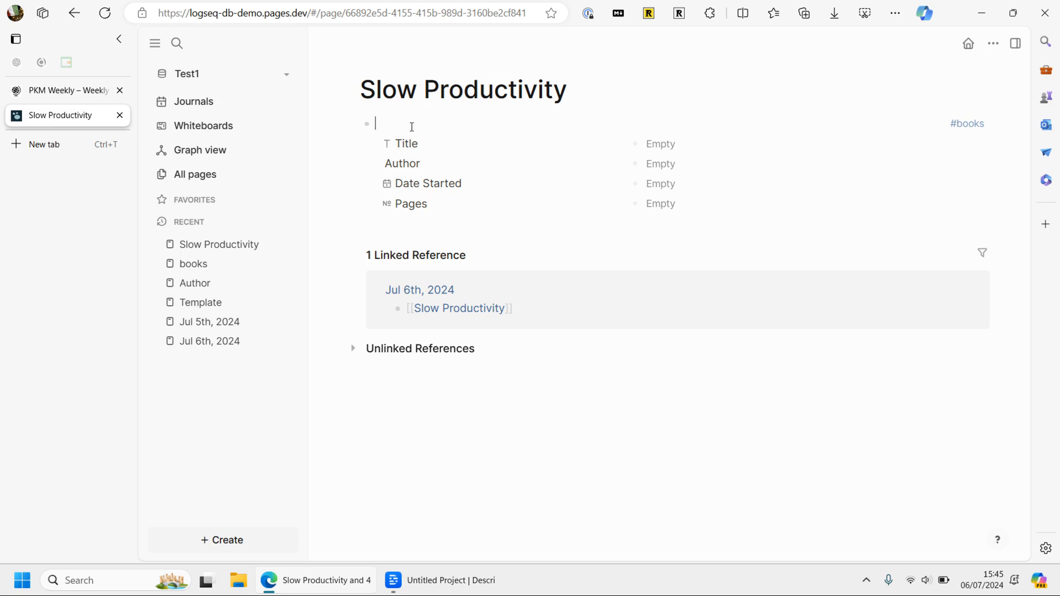
text(Meta)
- Set the Meta block's Title to Slow Productivity and its Author to a new object named Cal Newport
click(674, 143)
text(Slow Produc)
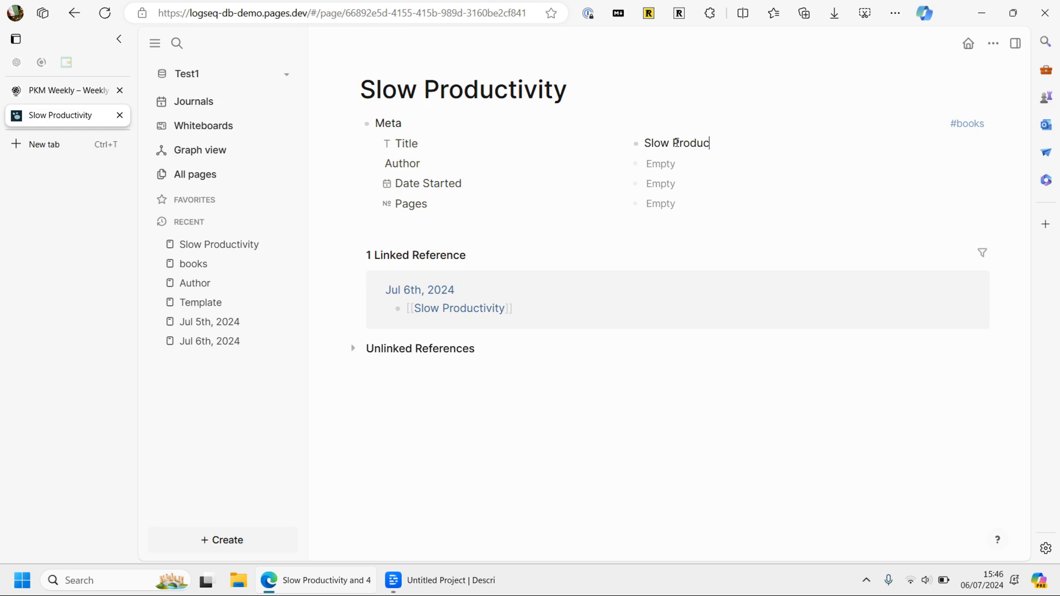
text(tivity)
key(Escape)
click(688, 166)
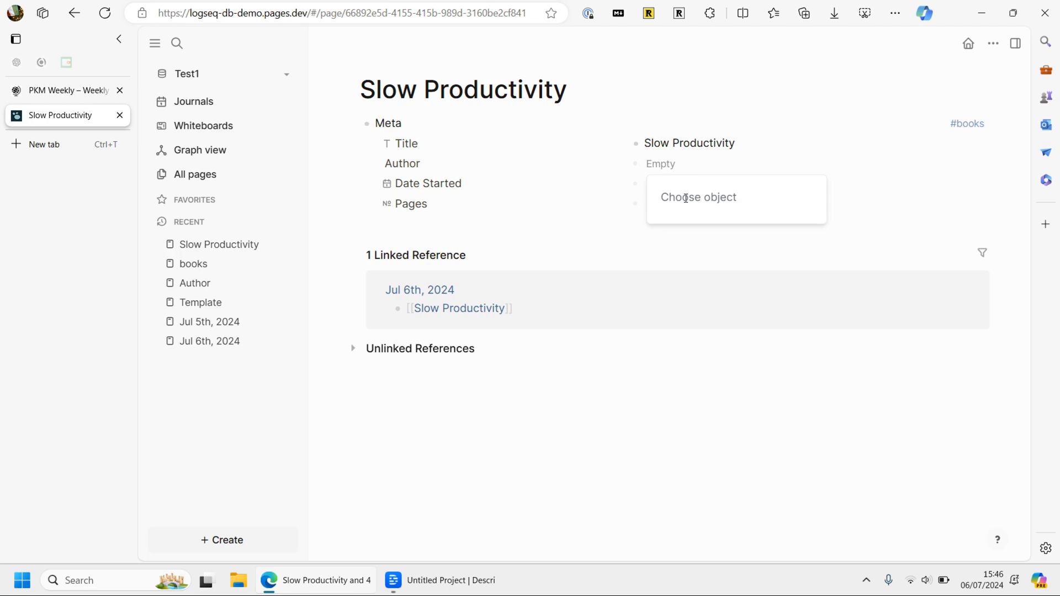
text(Cal Newpo)
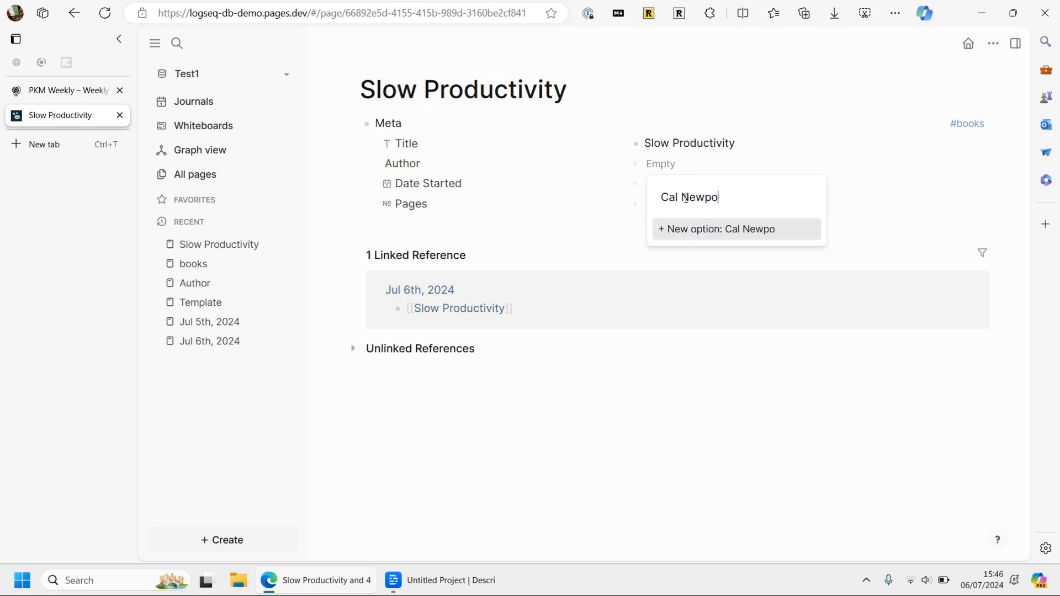
text(rt)
click(705, 234)
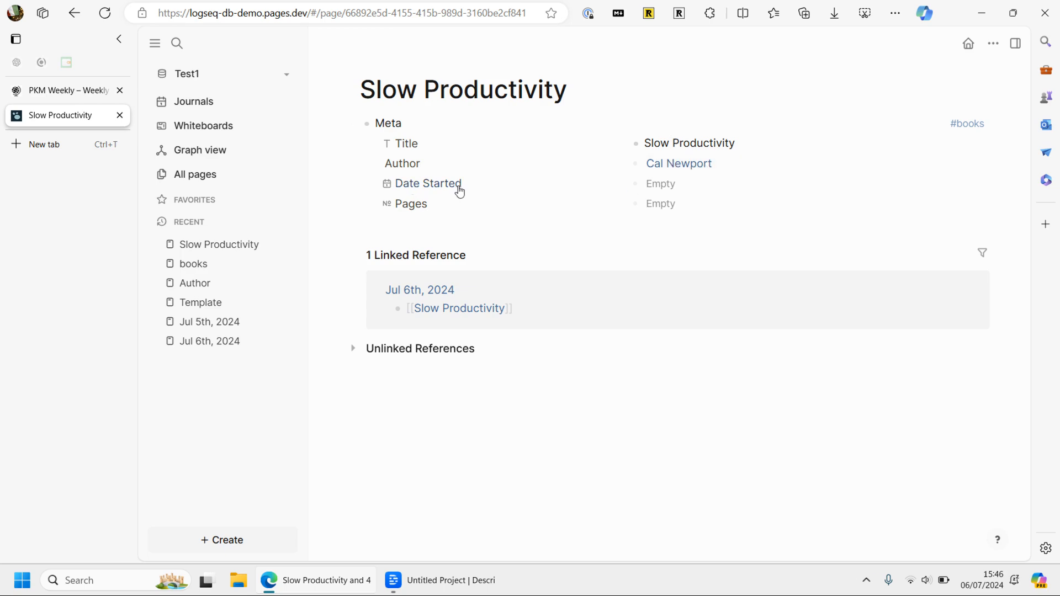
- Set the Meta block's Date Started to Jul 5th, 2024 and its Pages value to 244
click(704, 184)
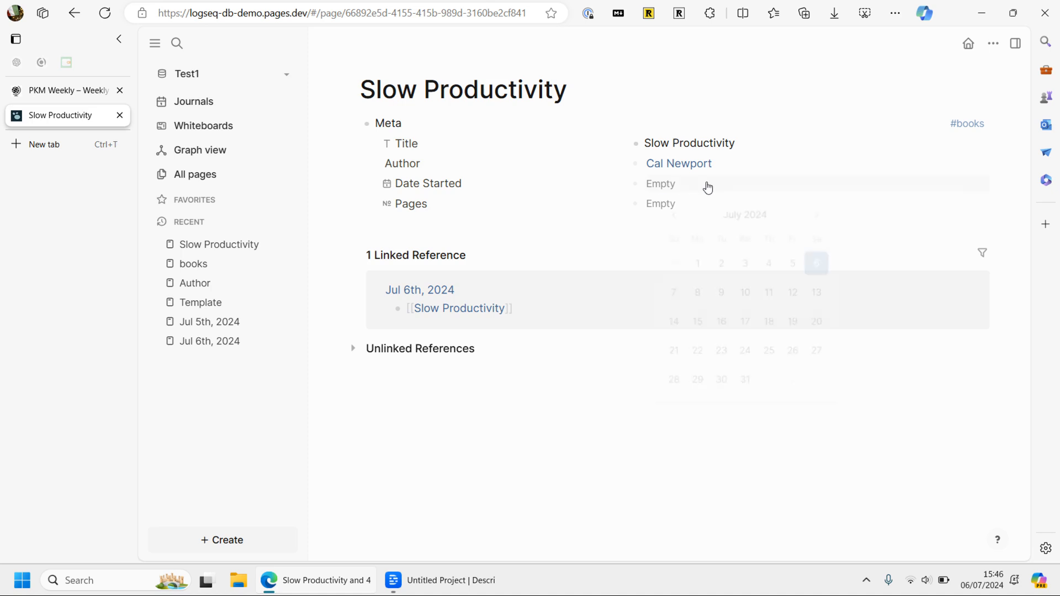
click(796, 268)
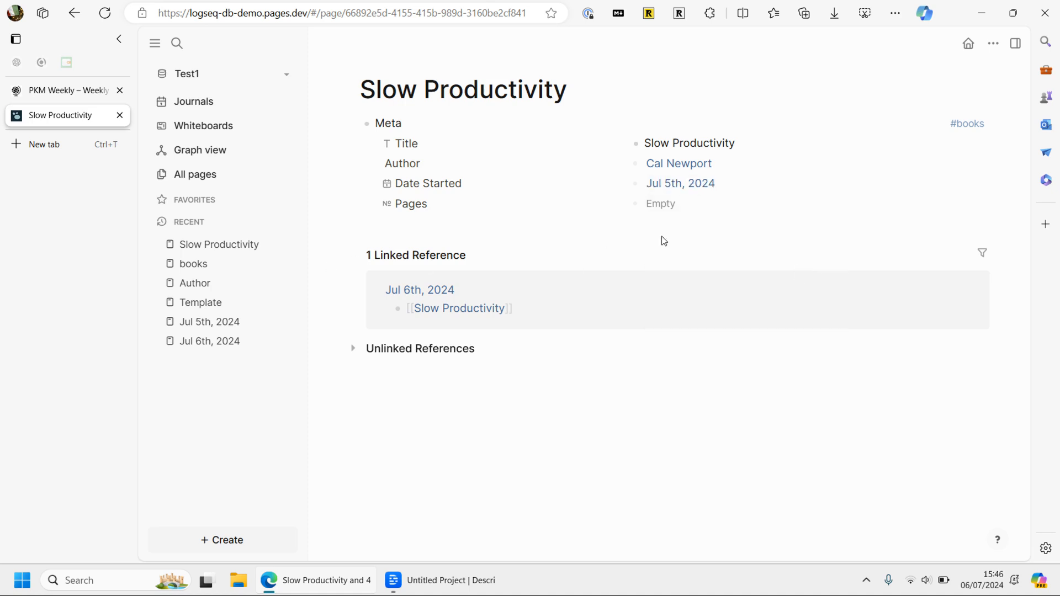
click(683, 213)
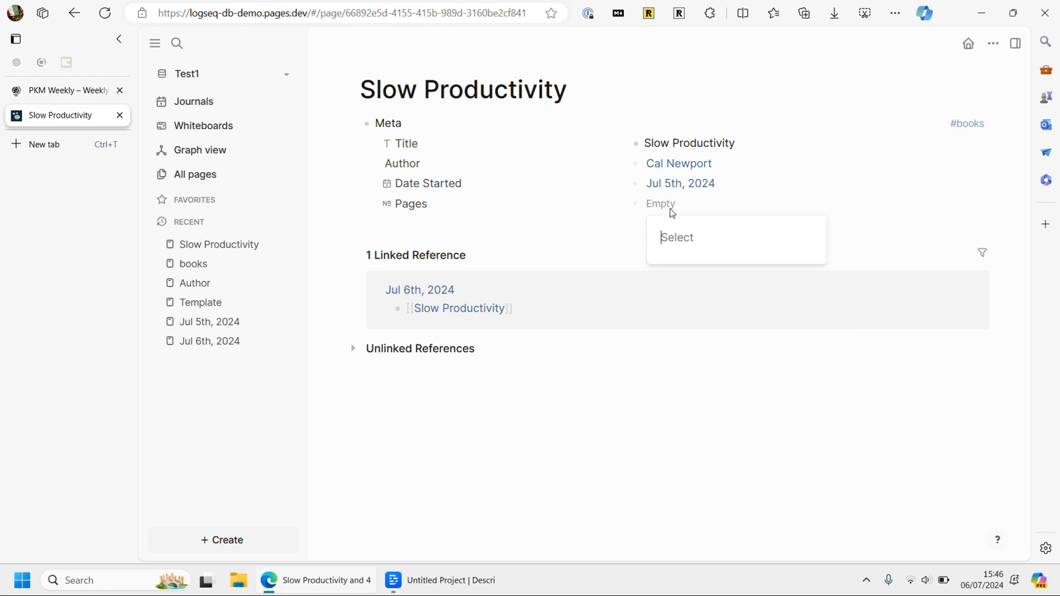
text(2)
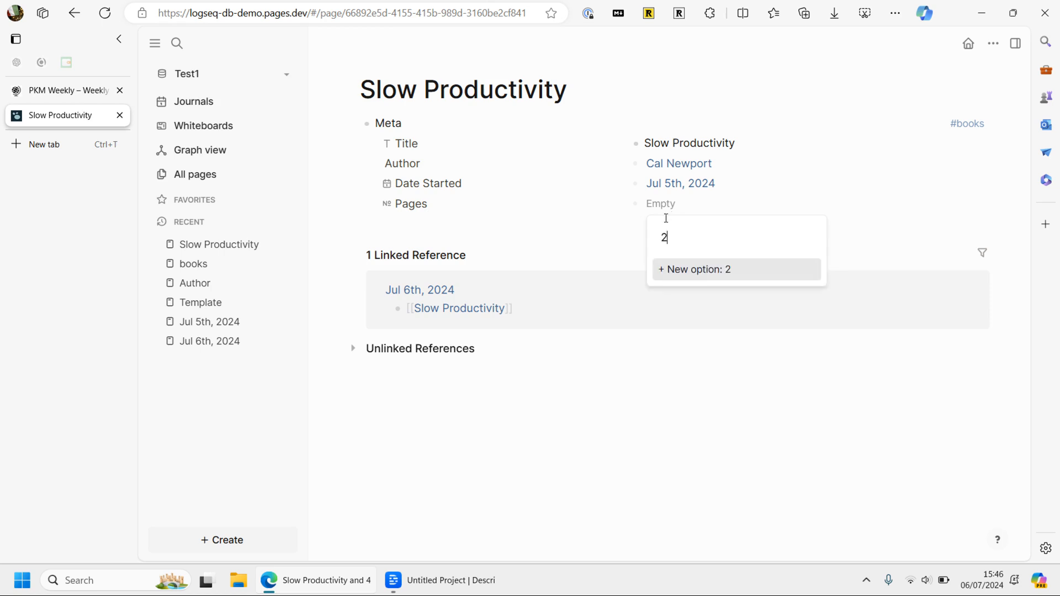
text(44)
click(684, 275)
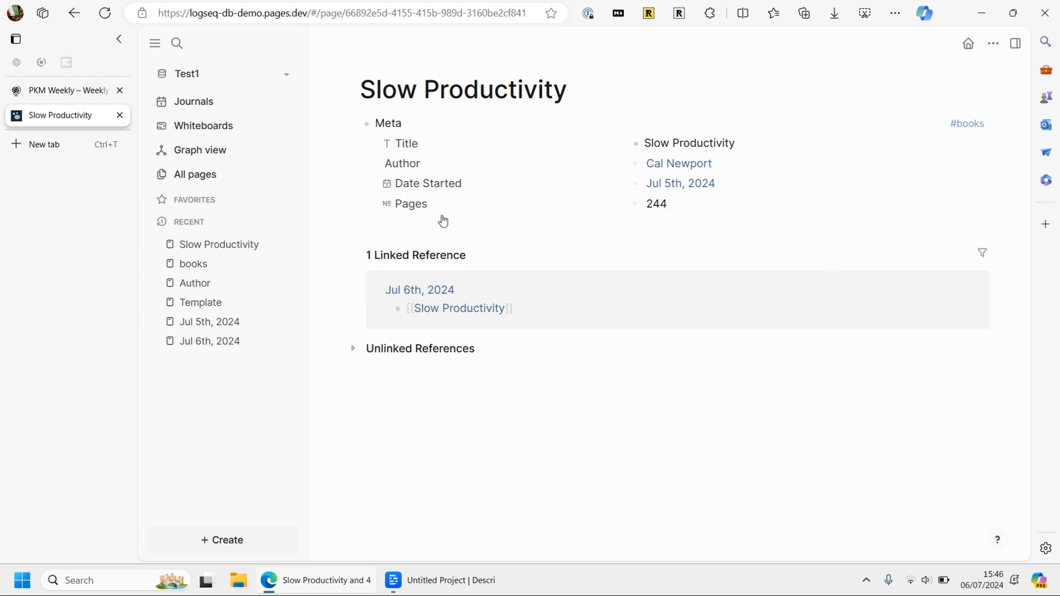
- Open the Cal Newport page from the Author property and set its Name property to Cal Newport
click(688, 165)
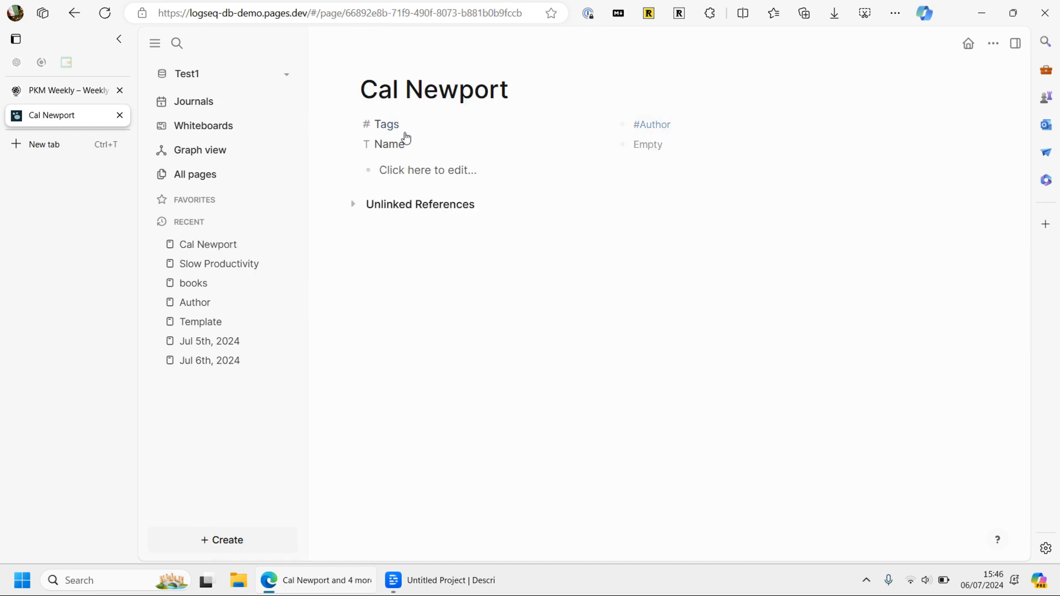
click(657, 149)
text(Cal Newport)
click(552, 335)
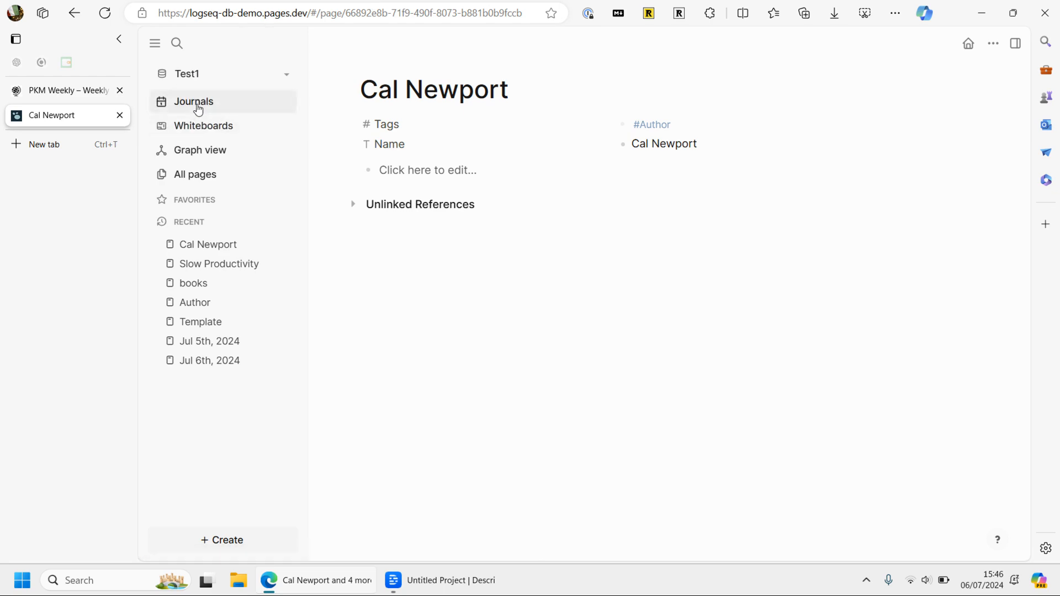
- Return to the Slow Productivity page and add a Book Notes block with the nested note "This is a good read"
click(218, 264)
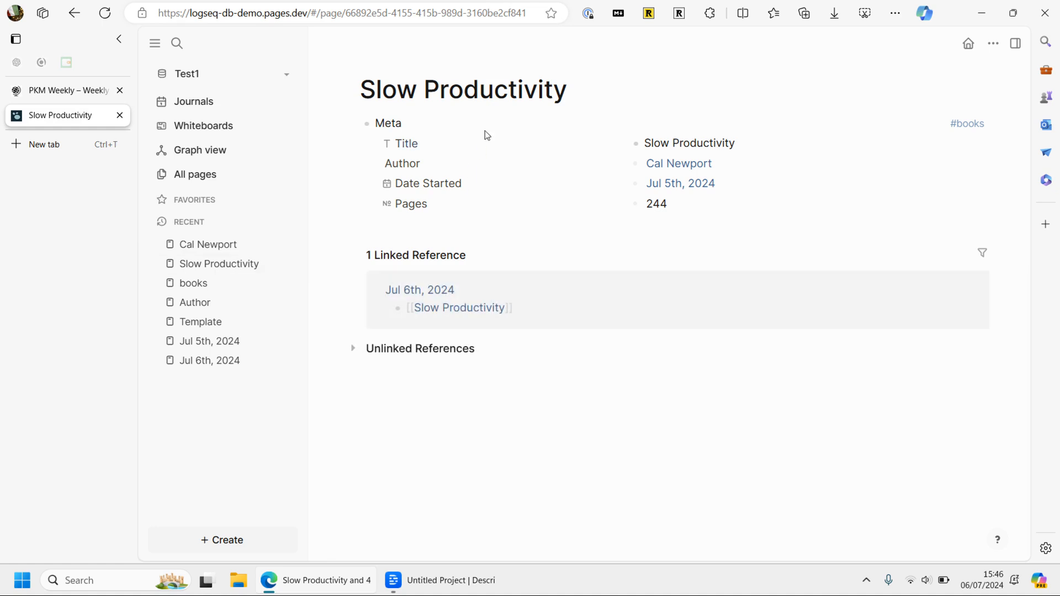
click(405, 222)
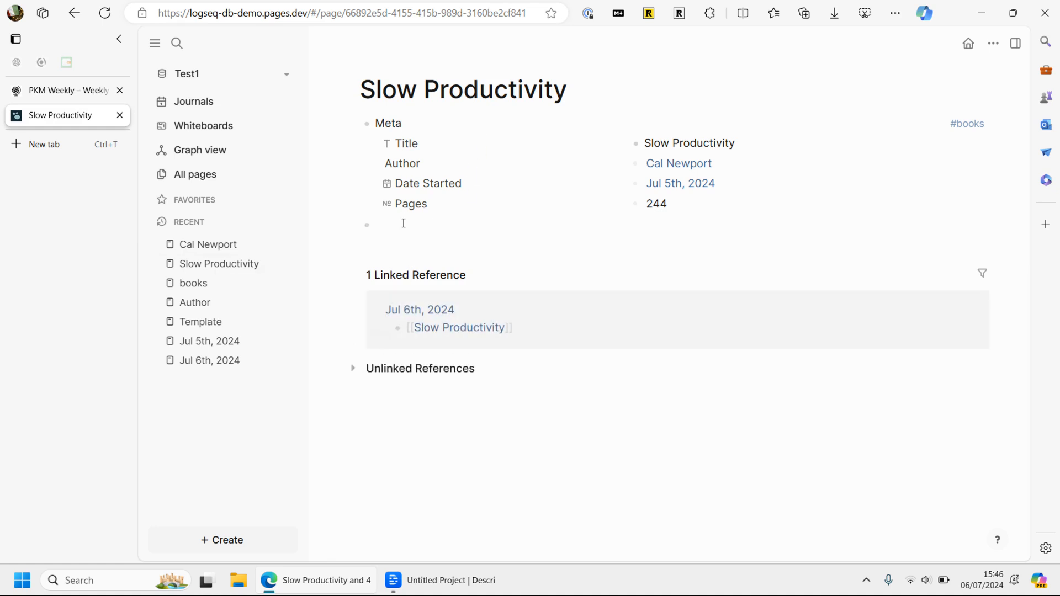
text(Book Notres)
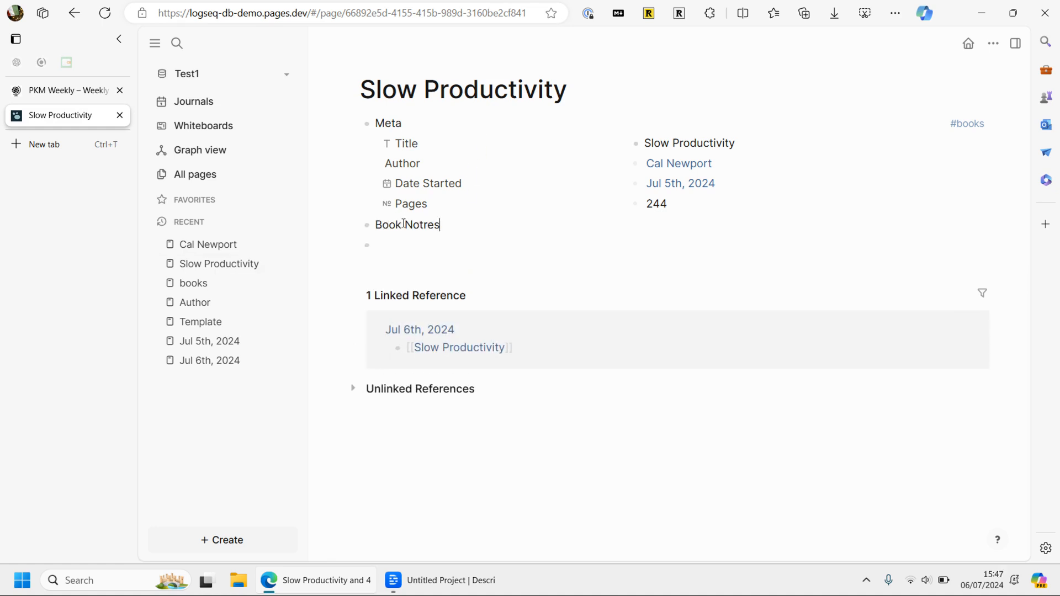
key(BackSpace)
key(BackSpace)
key(BackSpace)
key(BackSpace)
text(es)
key(Return)
key(Tab)
text(This is a good read)
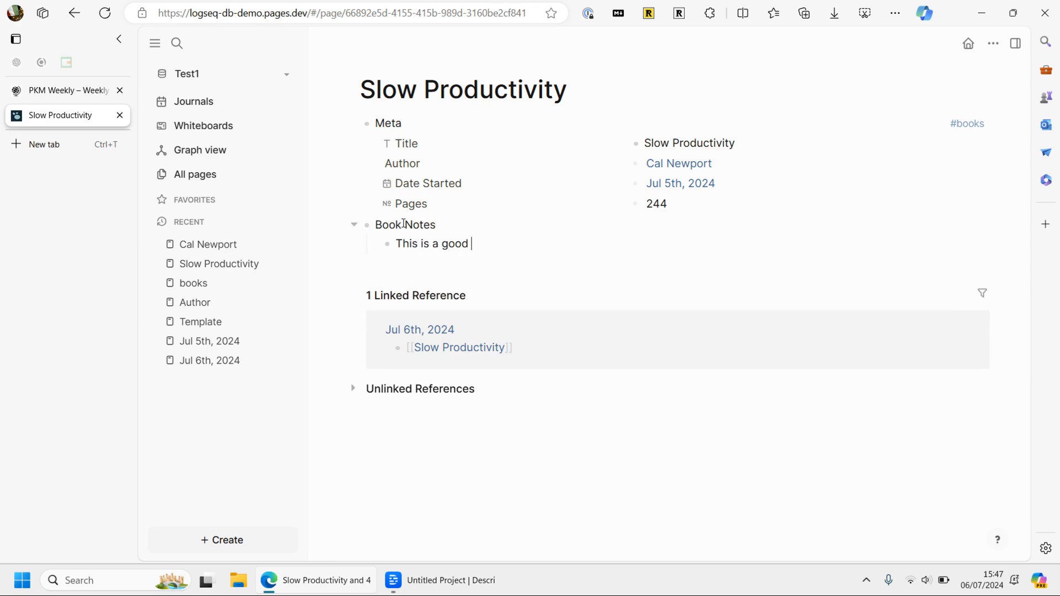
key(Return)
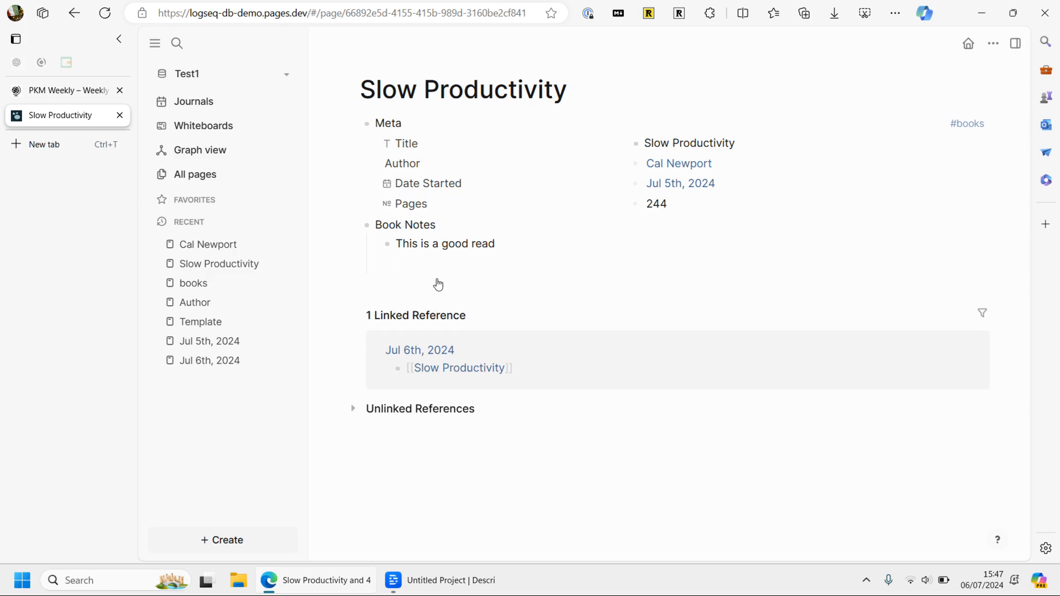
key(shift+Tab)
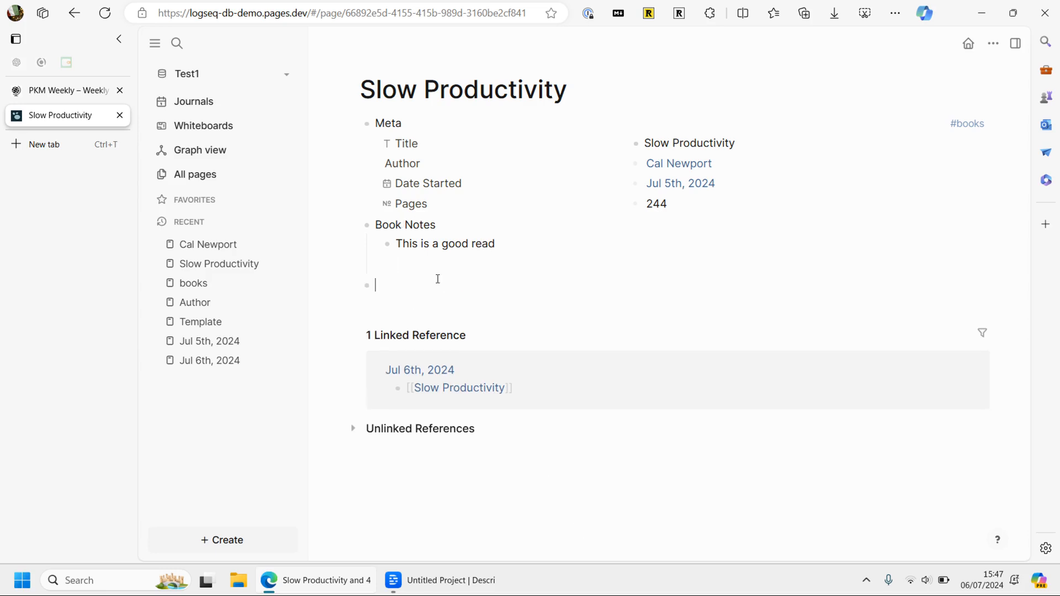
- Open the Jul 5th, 2024 journal page from the Date Started property to examine its linked reference
click(687, 185)
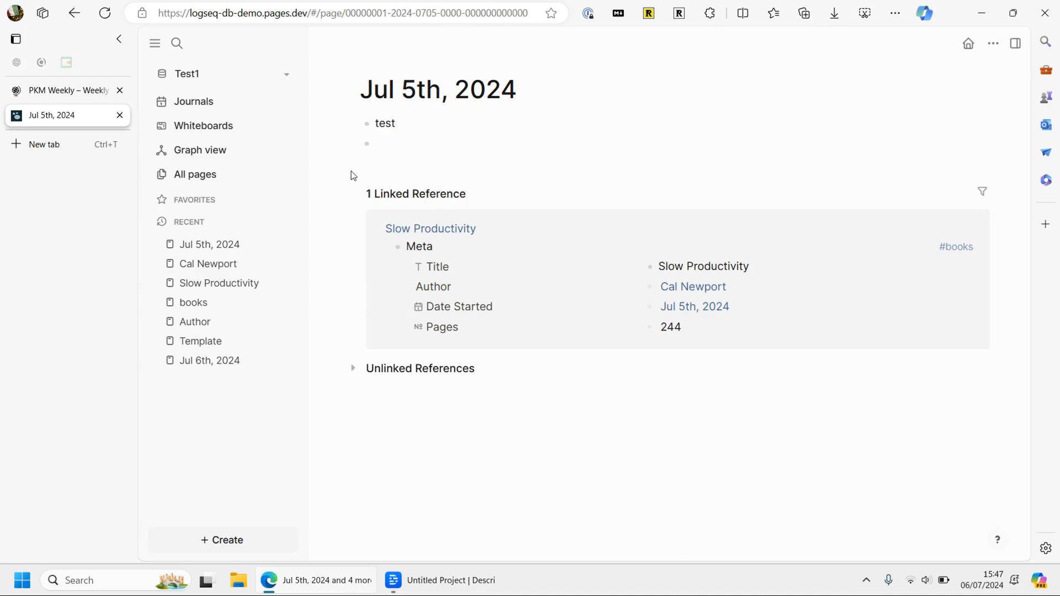
drag(353, 172, 586, 302)
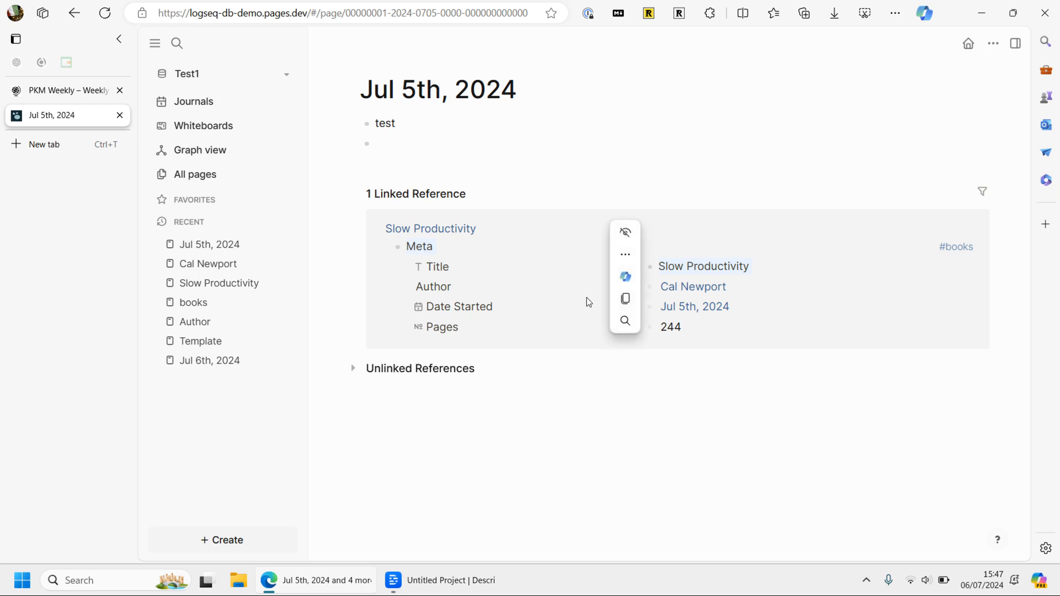
click(592, 420)
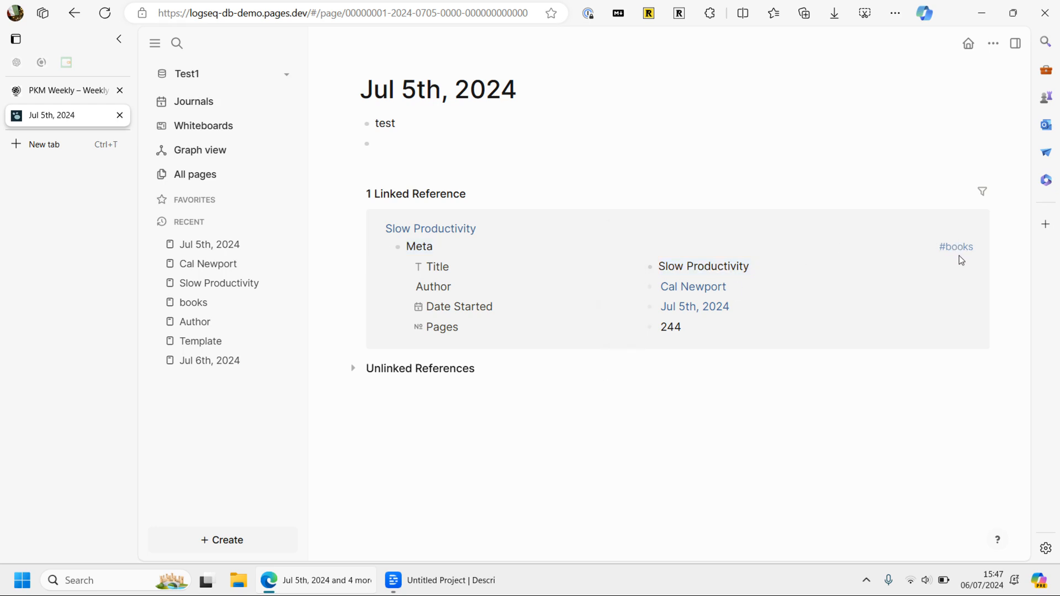
- Add a block linking to a new page named The Midnight Library below Slow Productivity in the Jul 6th, 2024 journal
click(199, 101)
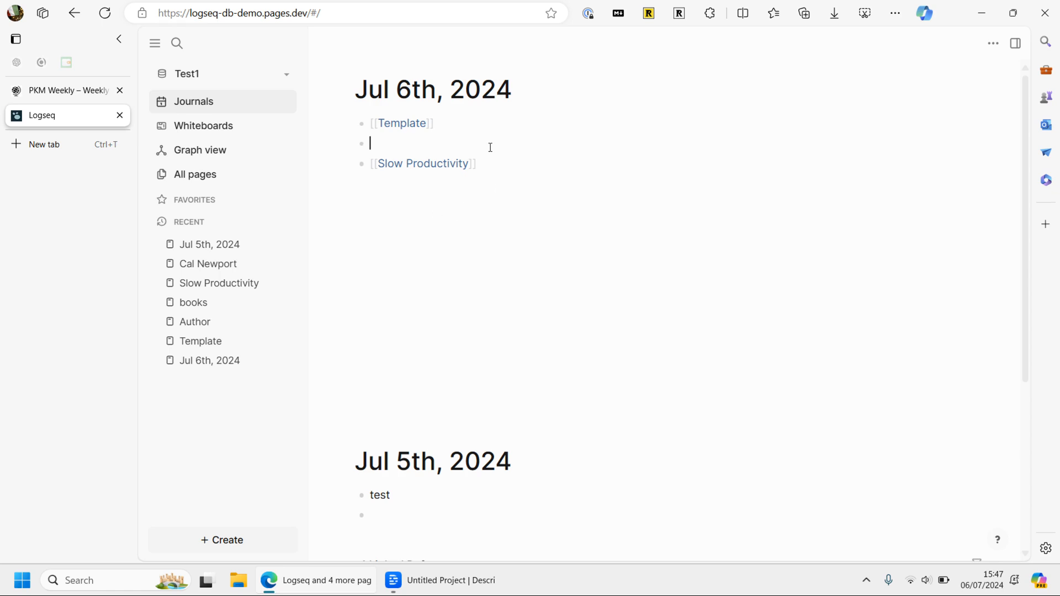
text(/)
key(BackSpace)
click(506, 163)
key(Return)
text([[The Mi)
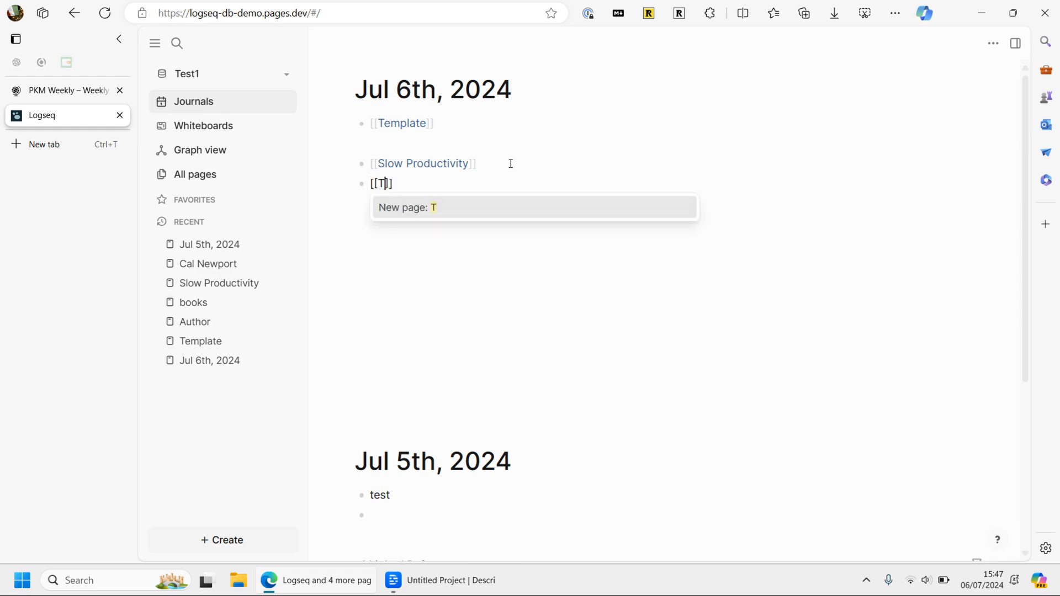
text(dnight Li)
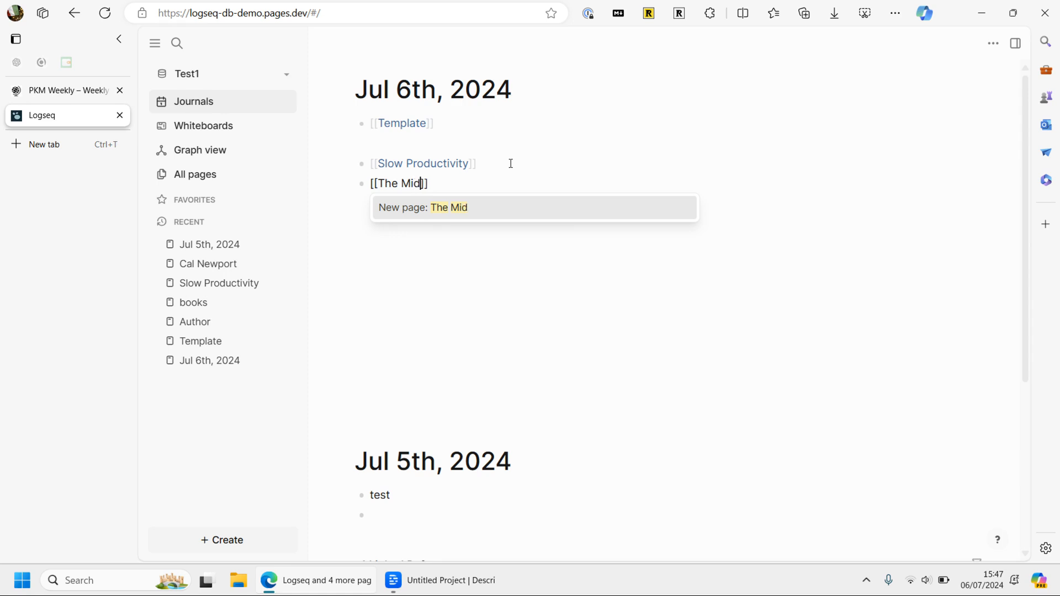
text(brary)
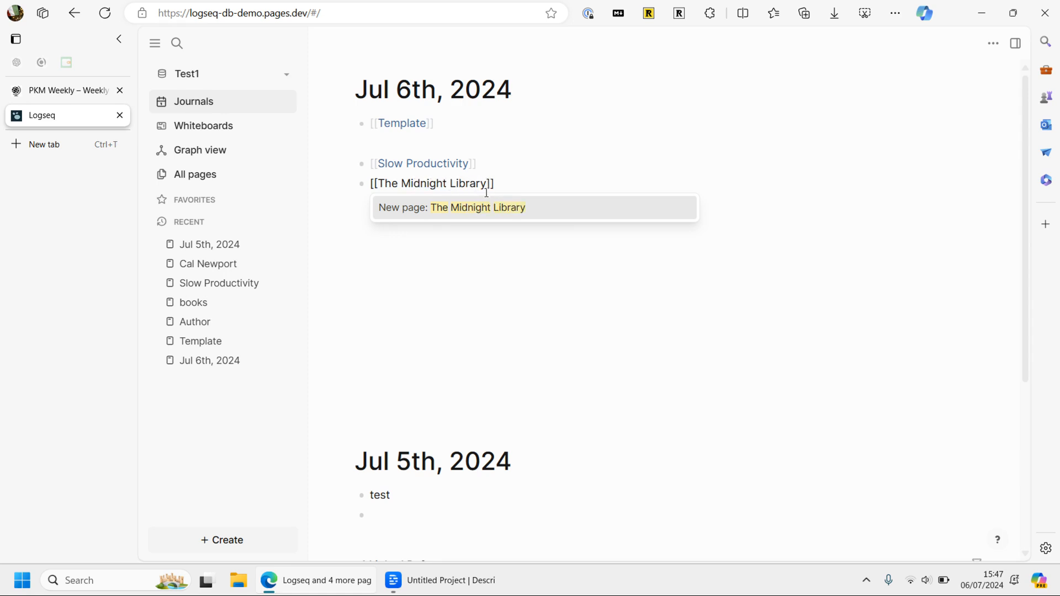
key(Escape)
key(Escape)
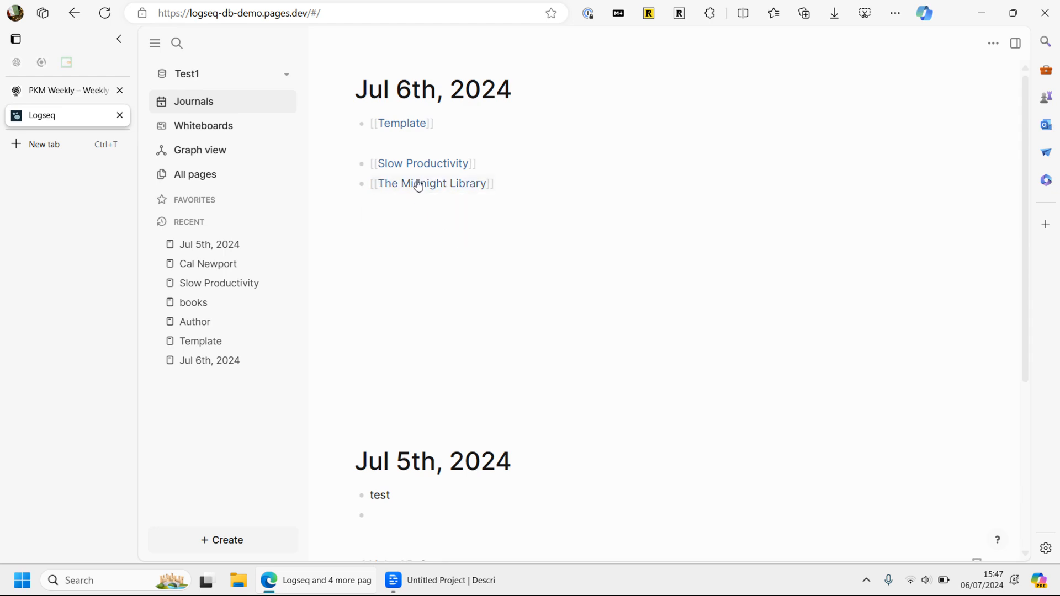
- Expand the new journal block to "Read the book [[The Midnight Library]] by [[Matt Haig]]", creating the Matt Haig page link
click(414, 205)
text([[)
key(BackSpace)
key(BackSpace)
key(Up)
text(Read the book [[The)
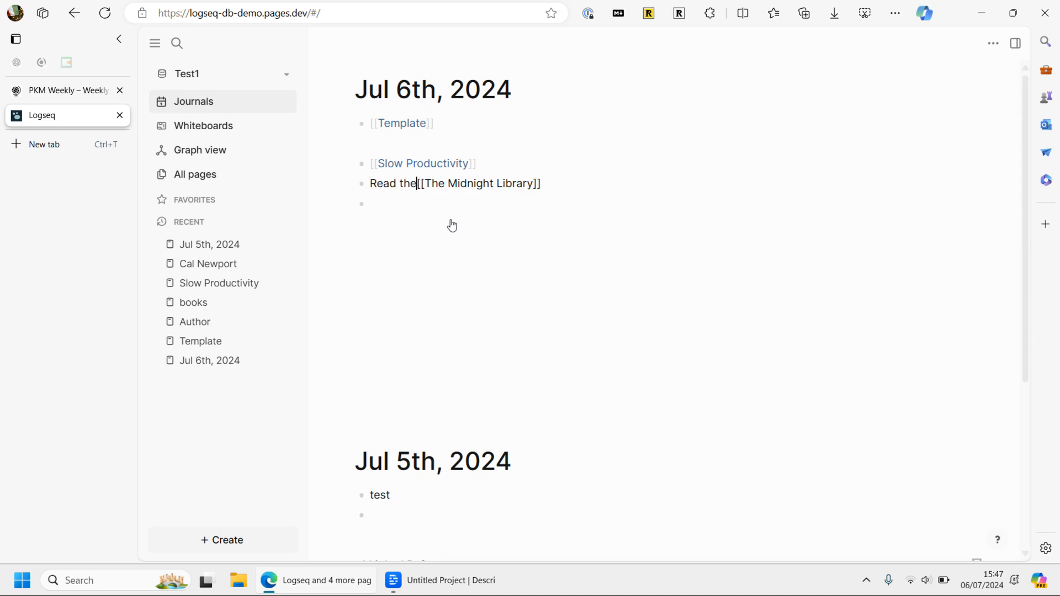
text( Midnight Library]] by)
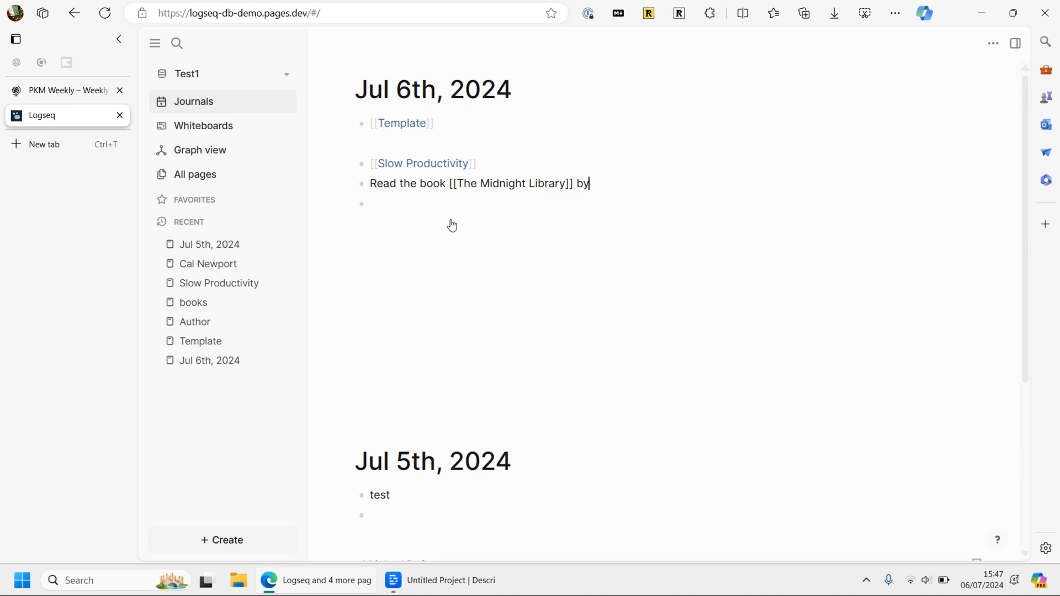
text( [[Matt)
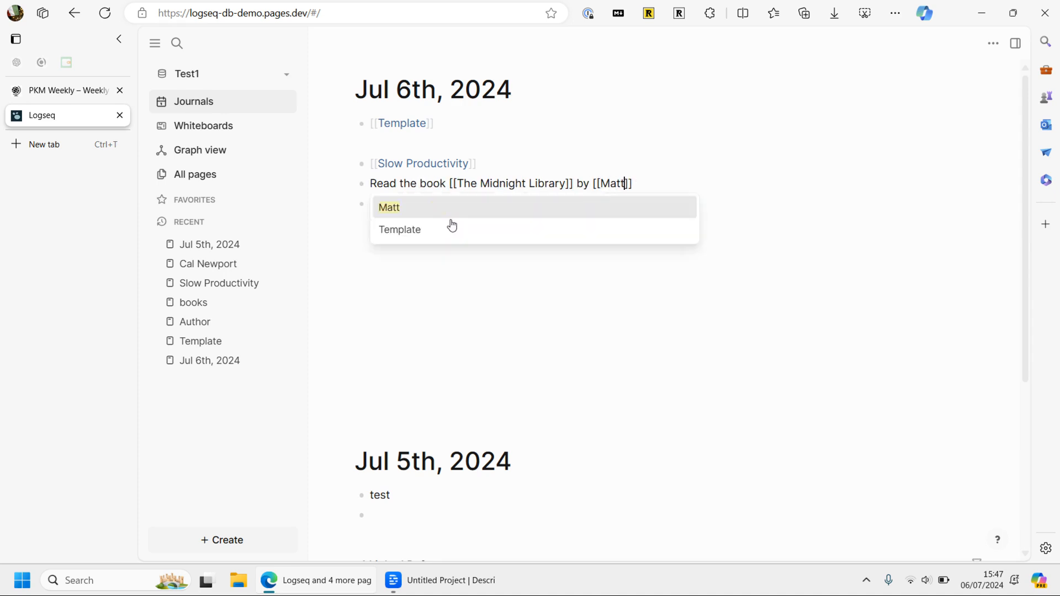
text( Haig)
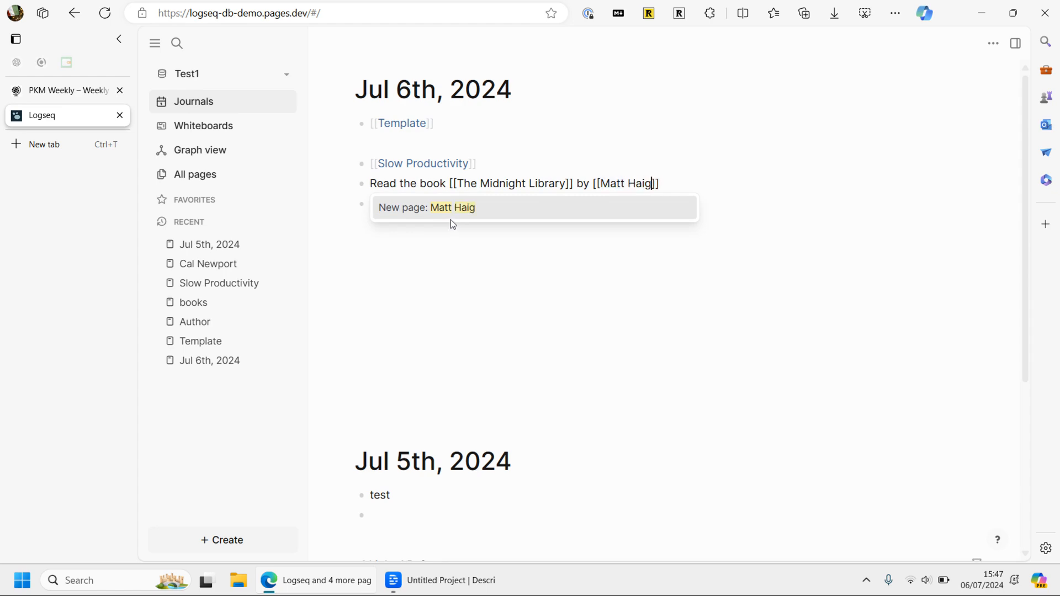
click(454, 207)
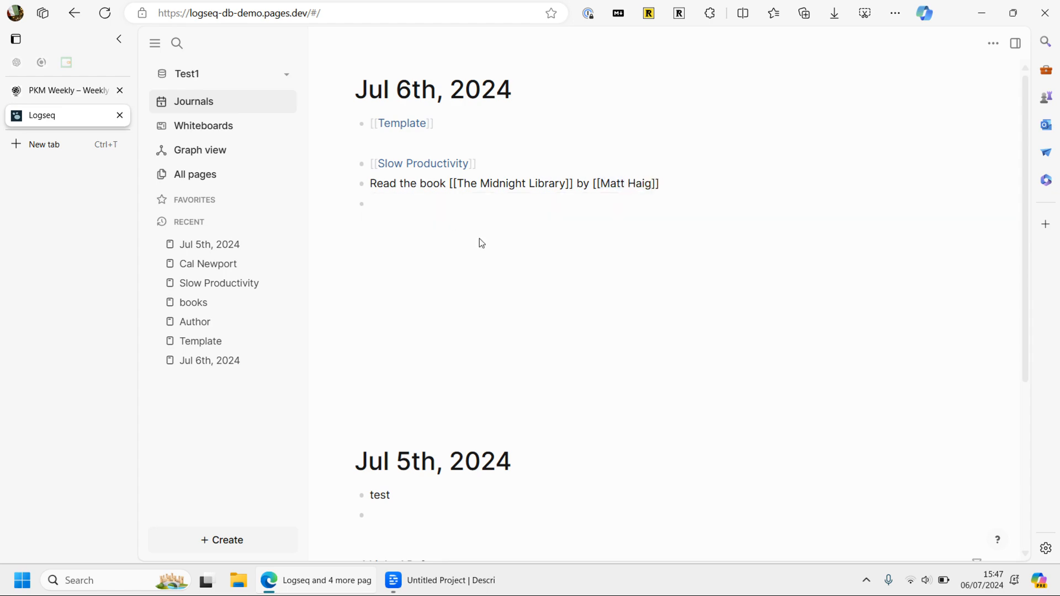
key(Escape)
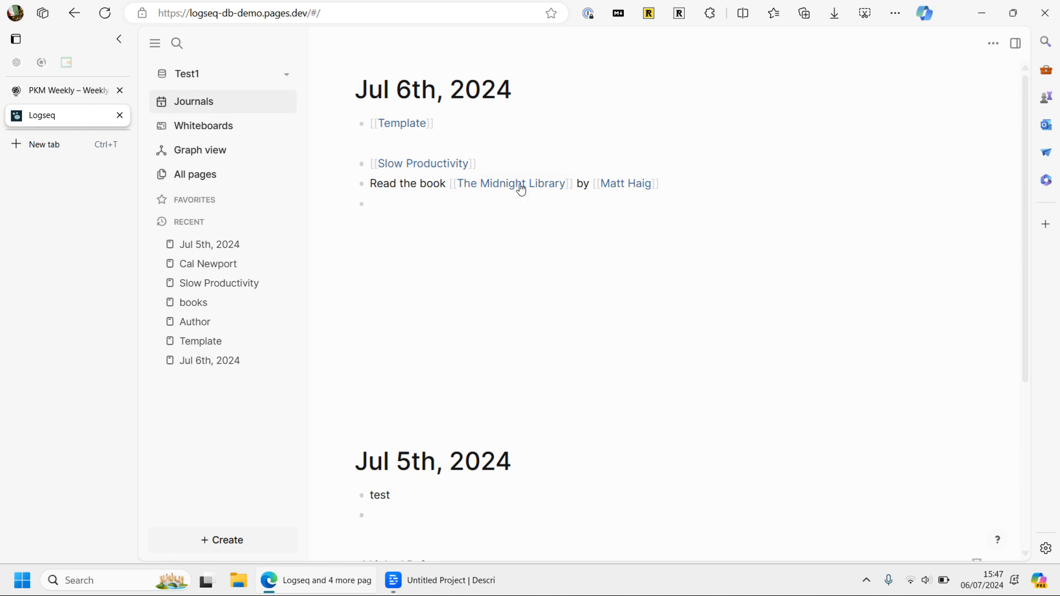
- Open the Matt Haig page from the journal block and tag its first block with the Author class
click(639, 192)
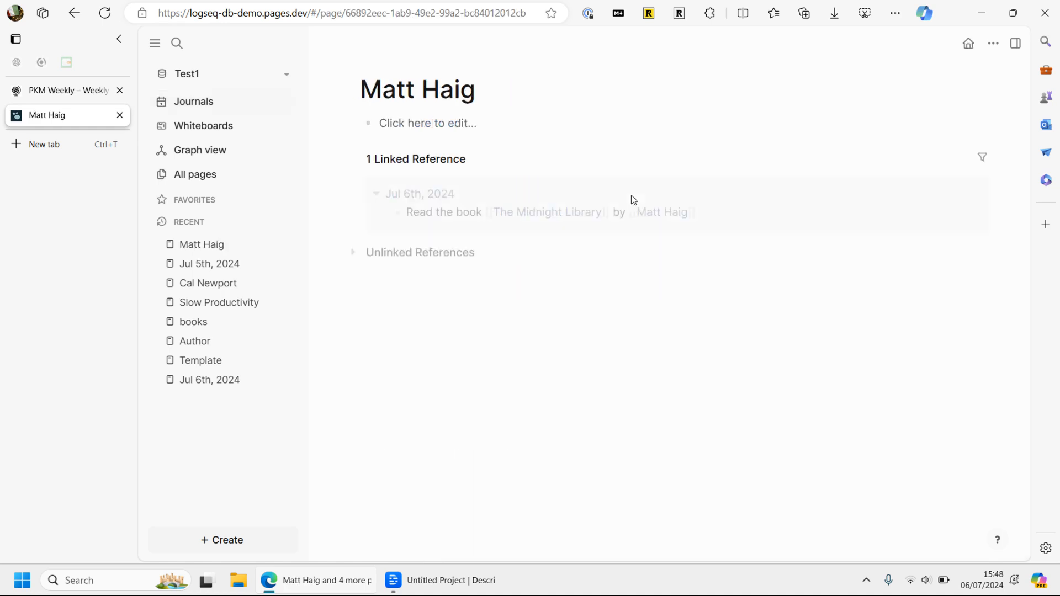
click(417, 123)
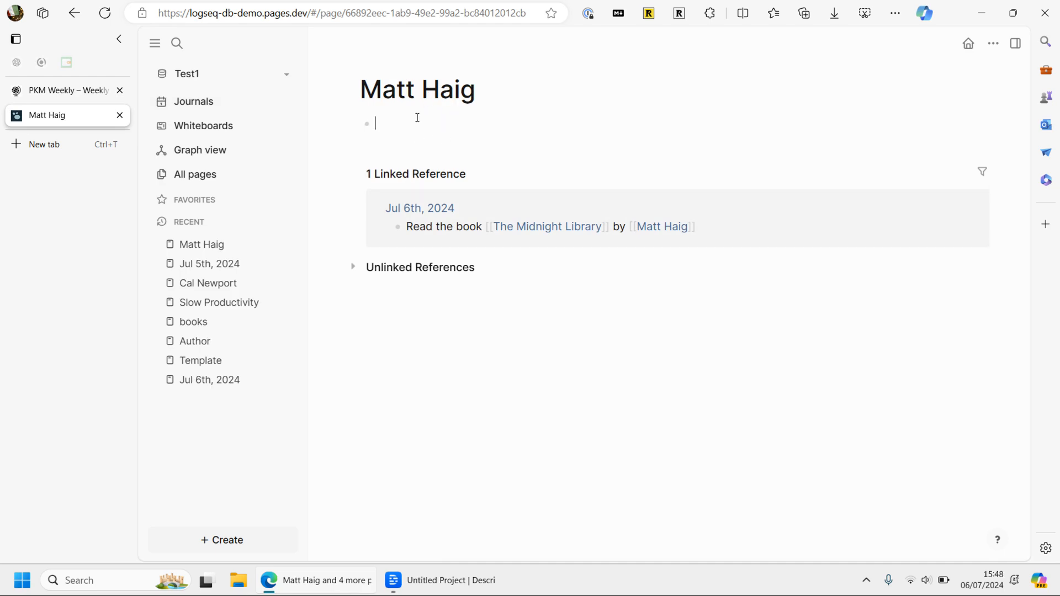
text(#)
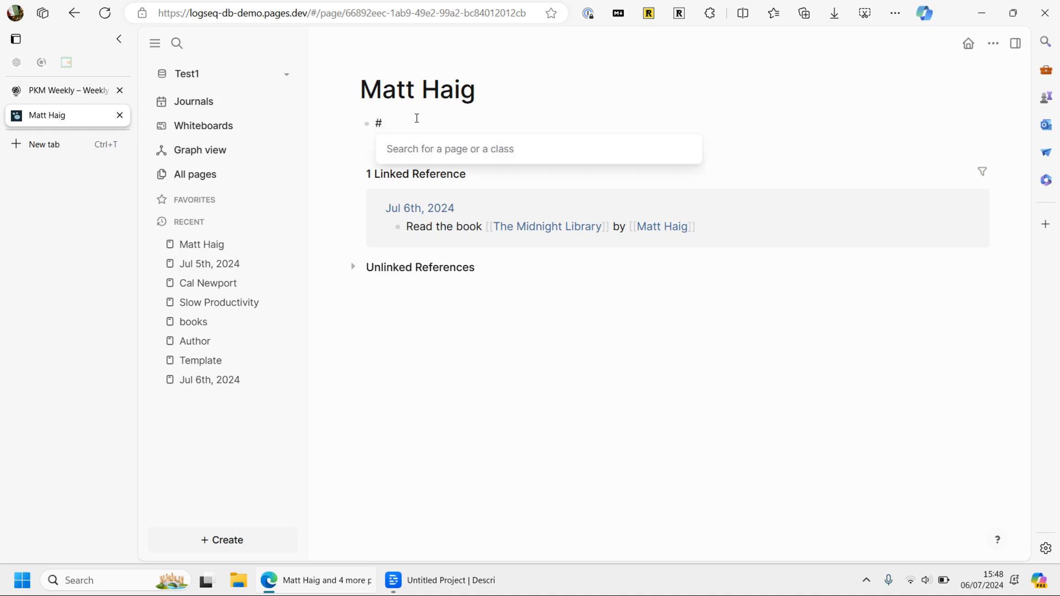
text(auth)
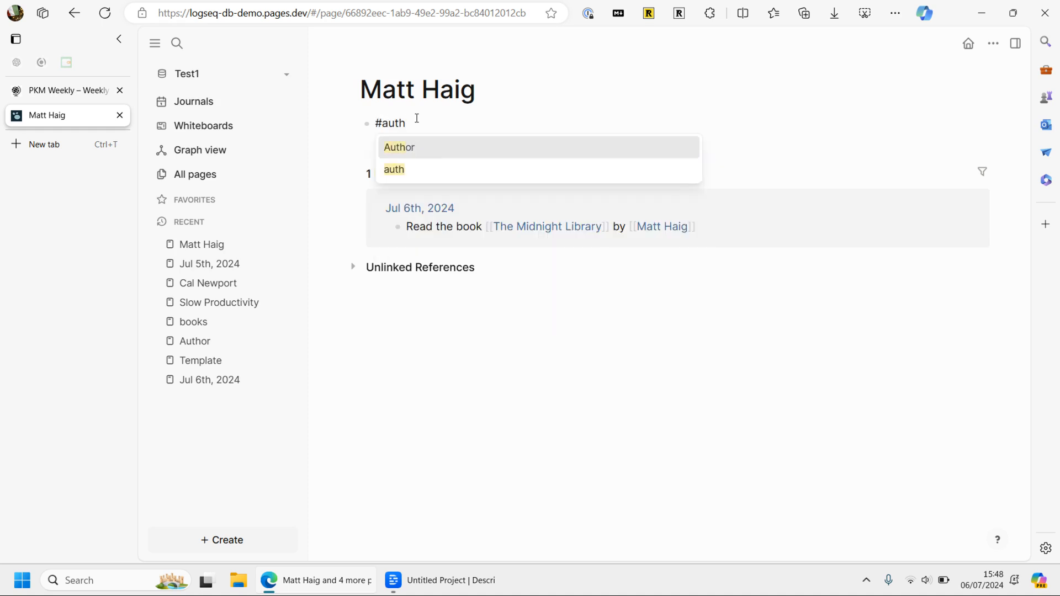
click(428, 152)
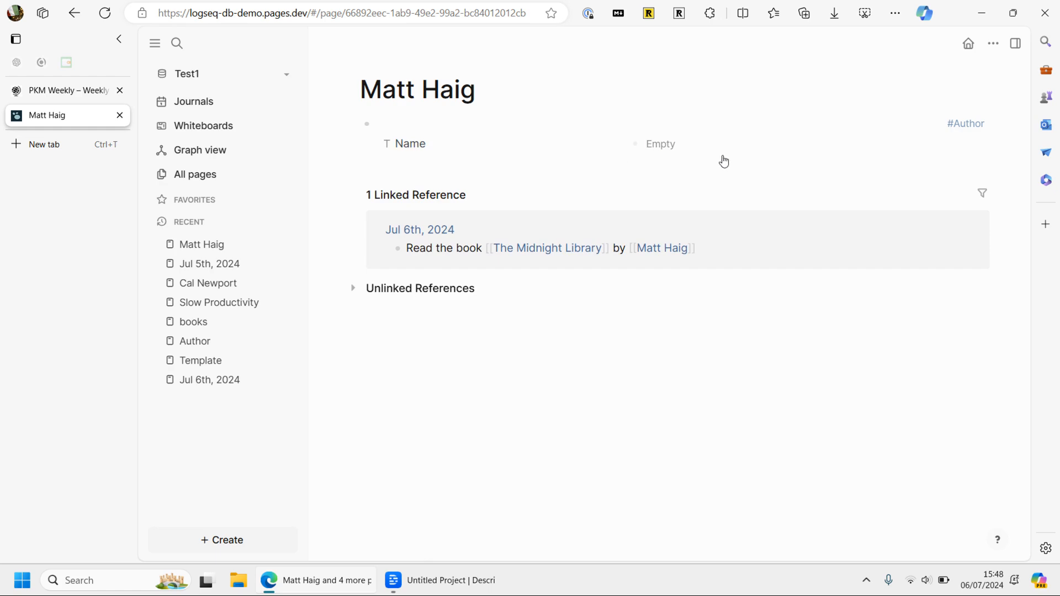
- Copy the page title into the Author block's Name property so it reads Matt Haig
click(689, 149)
click(441, 89)
key(ctrl+a)
key(ctrl+c)
click(680, 149)
key(ctrl+v)
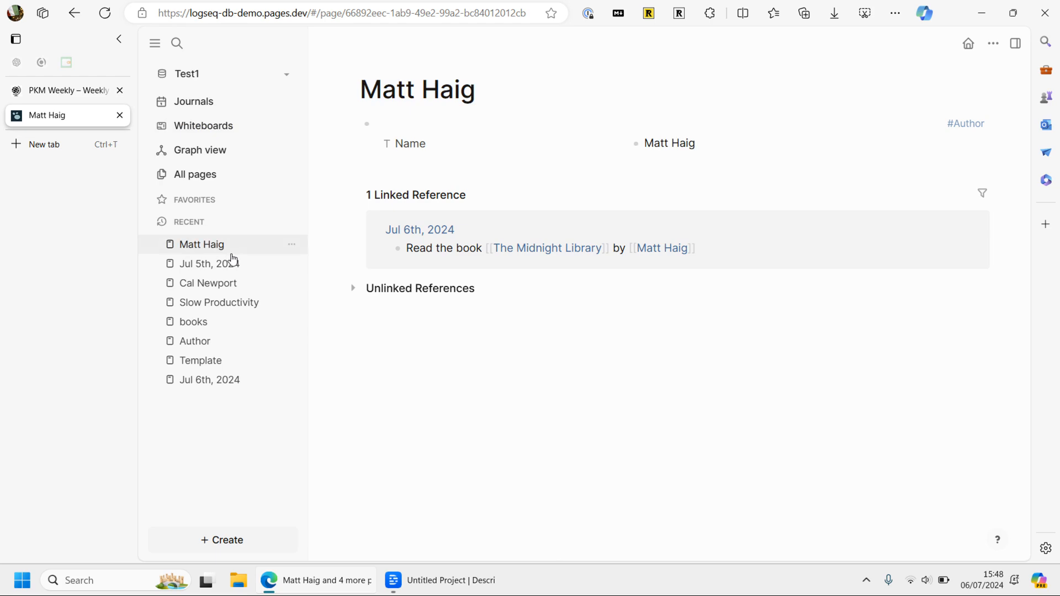
- Open The Midnight Library page from the linked reference and tag its first block with the books class
click(539, 249)
click(422, 124)
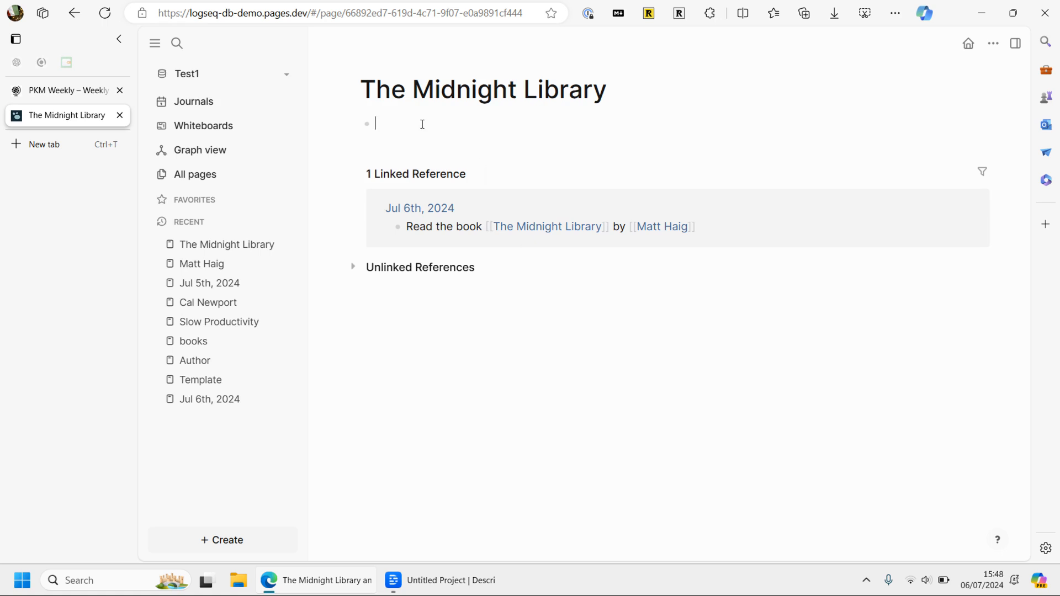
text(#book)
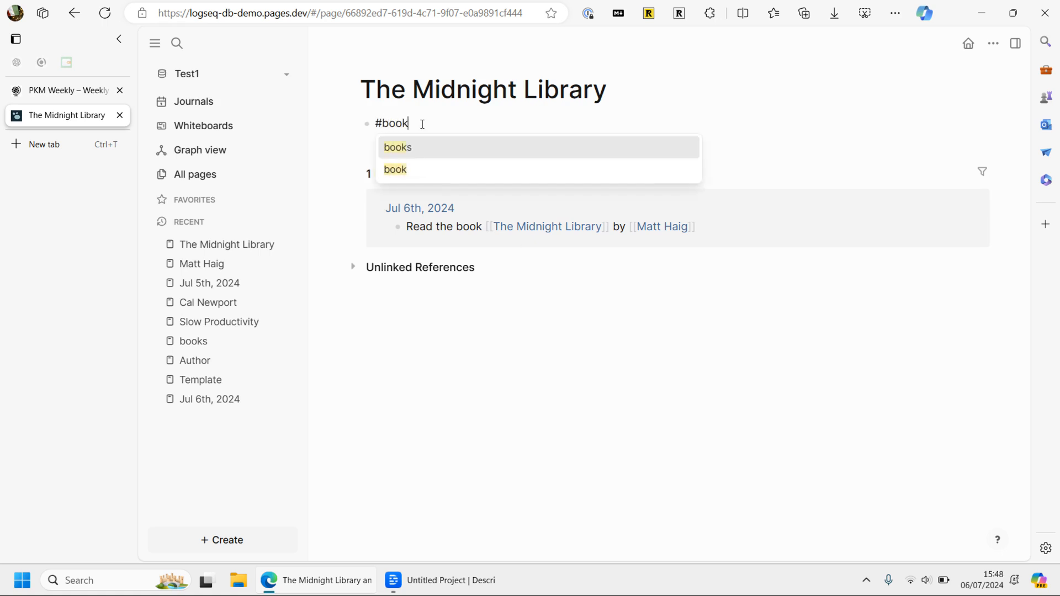
click(420, 148)
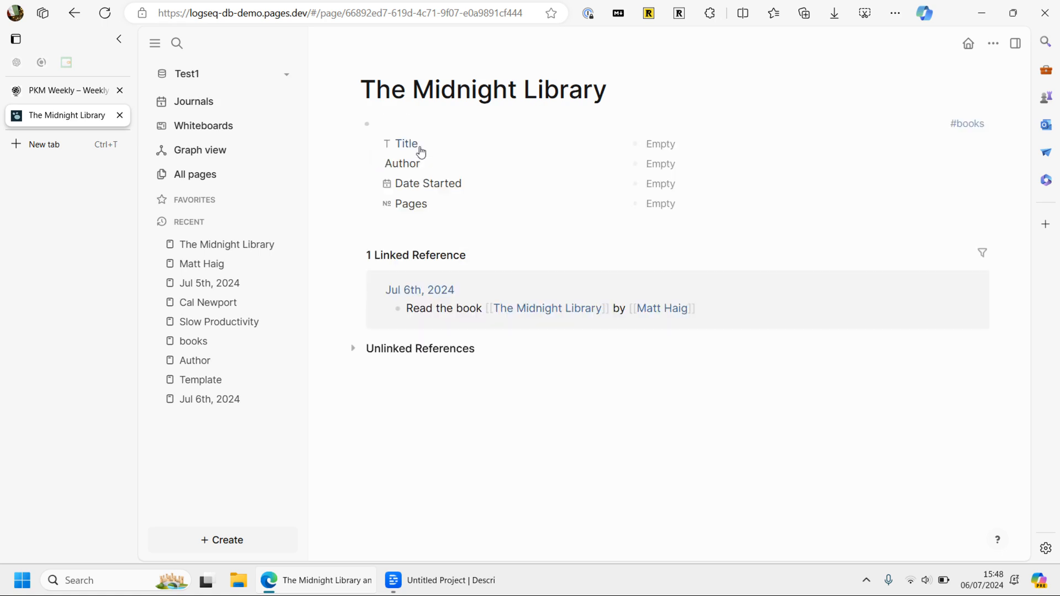
- Copy the page title into the books block's Title property so it reads The Midnight Library
triple_click(603, 92)
key(ctrl+c)
click(666, 146)
key(ctrl+v)
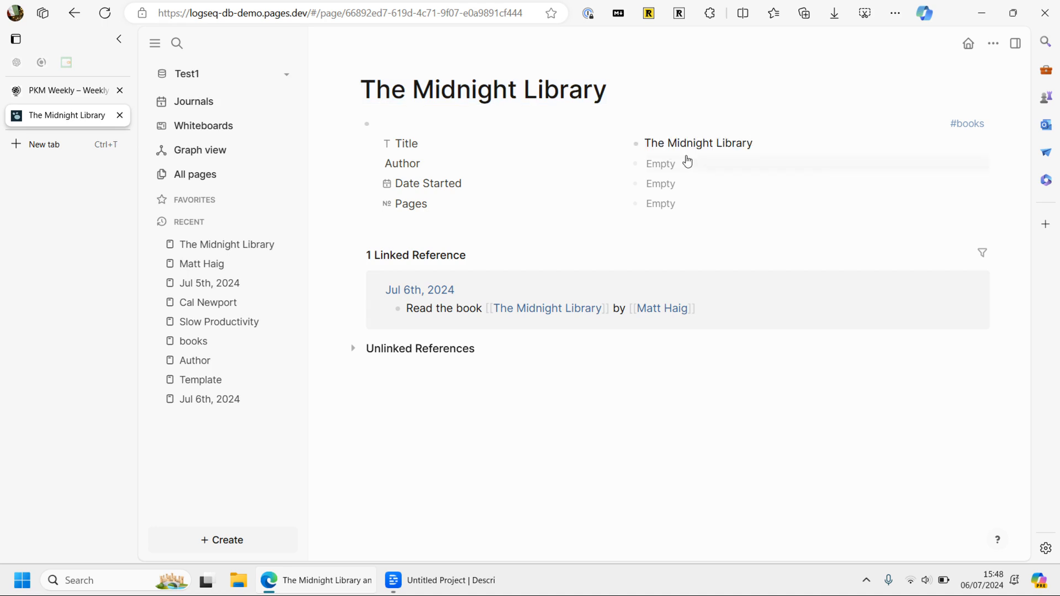
click(687, 162)
click(672, 167)
click(670, 167)
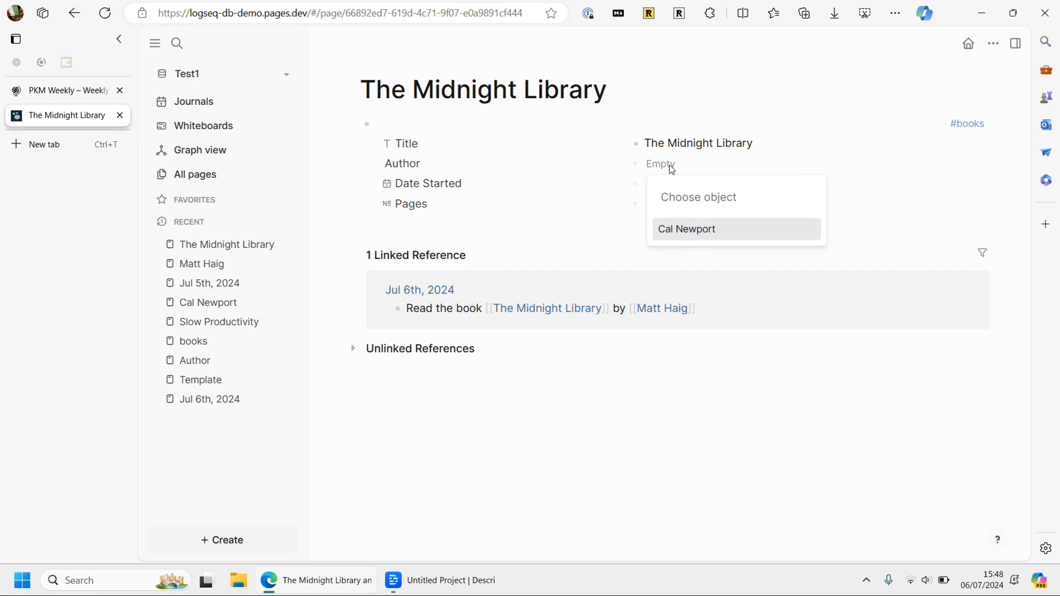
text(Matt)
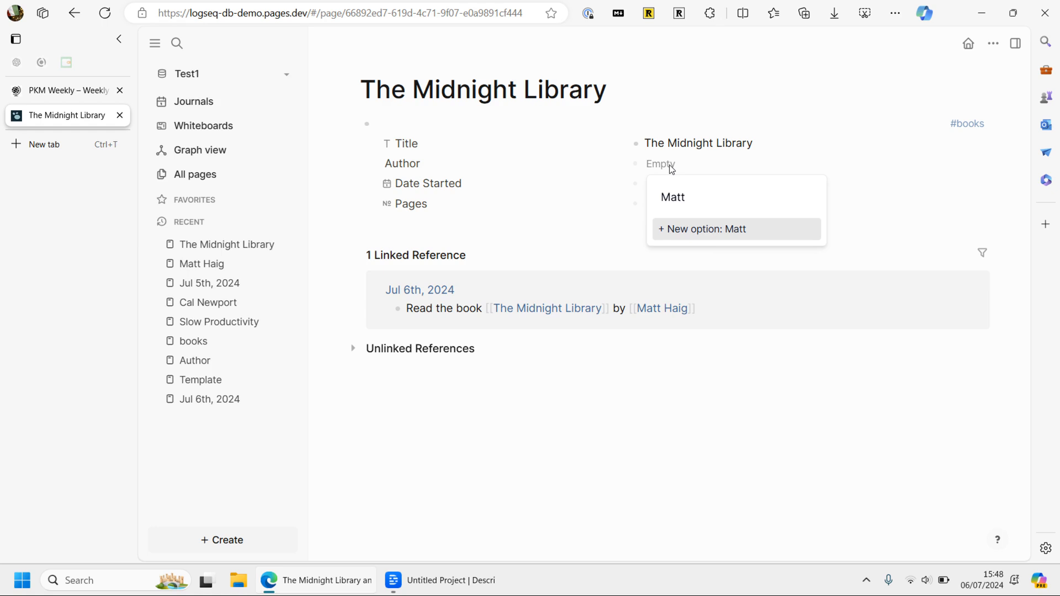
key(Escape)
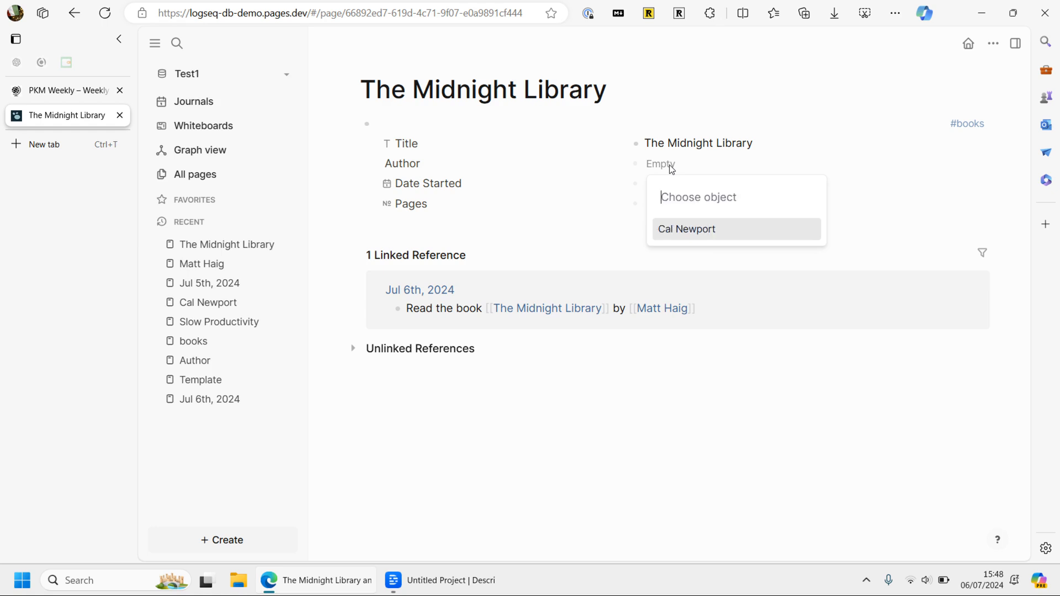
key(Escape)
click(671, 168)
text(Matt H)
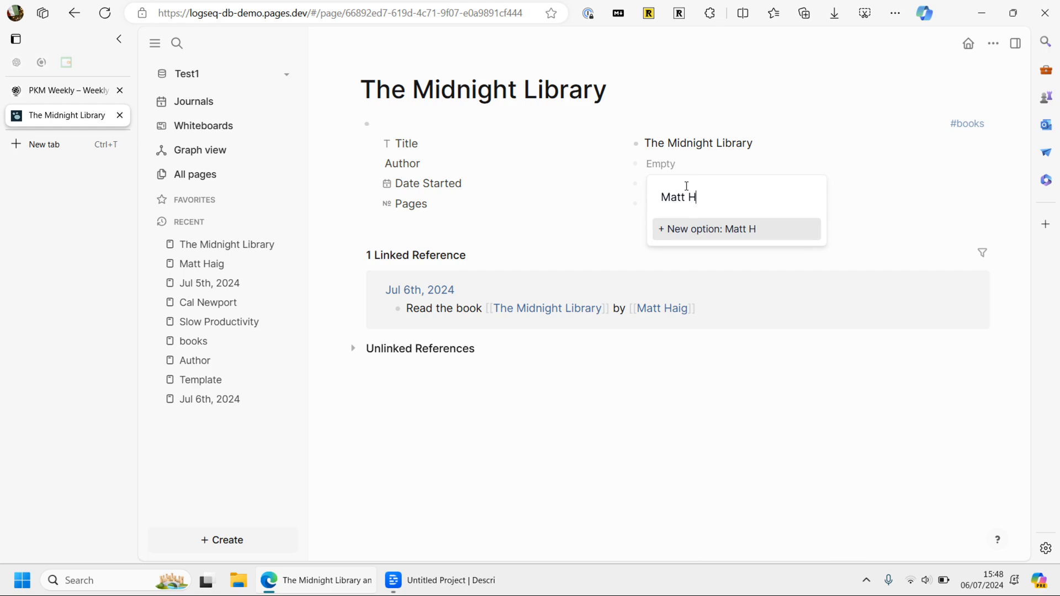
key(Escape)
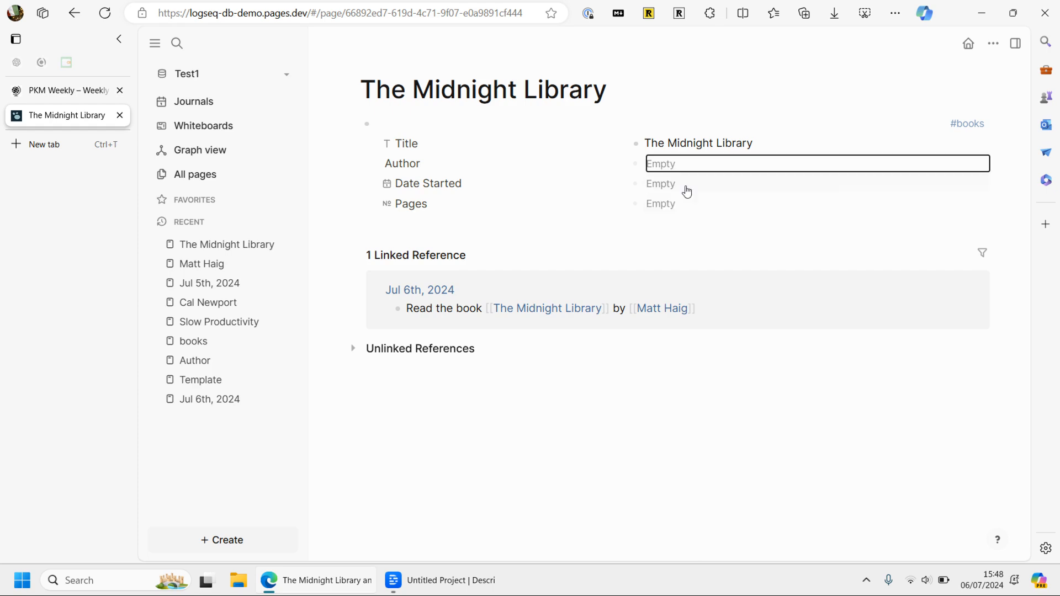
- Try to add Matt Haig as a new option for The Midnight Library block's Author property
click(670, 166)
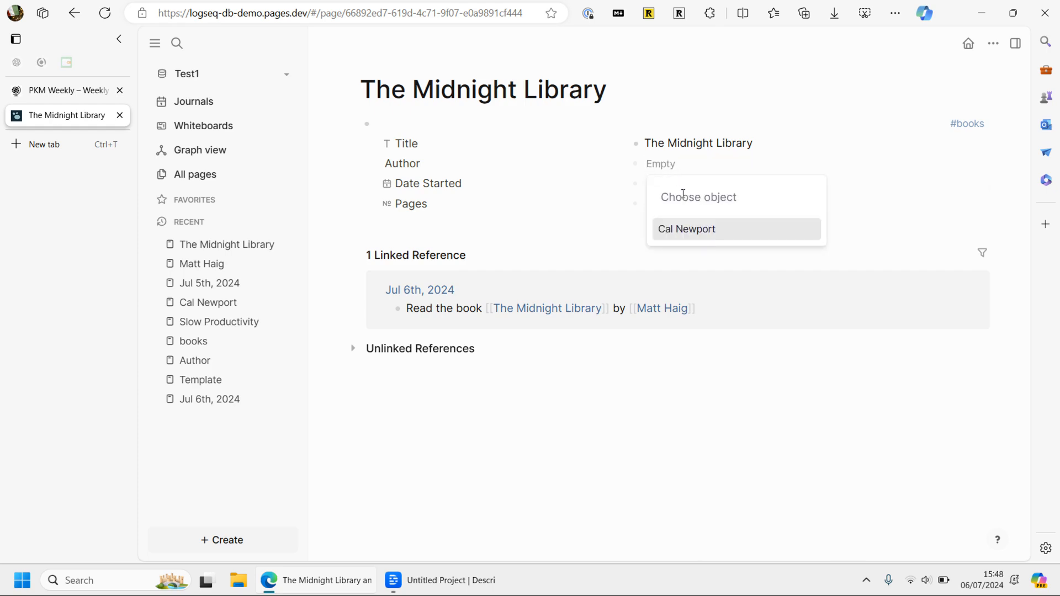
text(Mat)
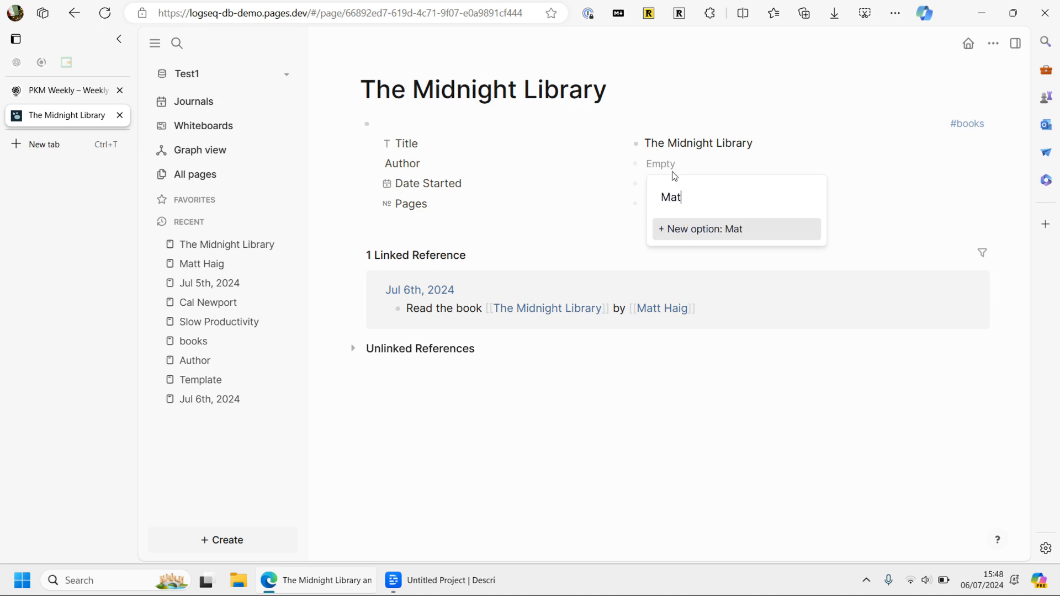
text(t Haigf)
key(Return)
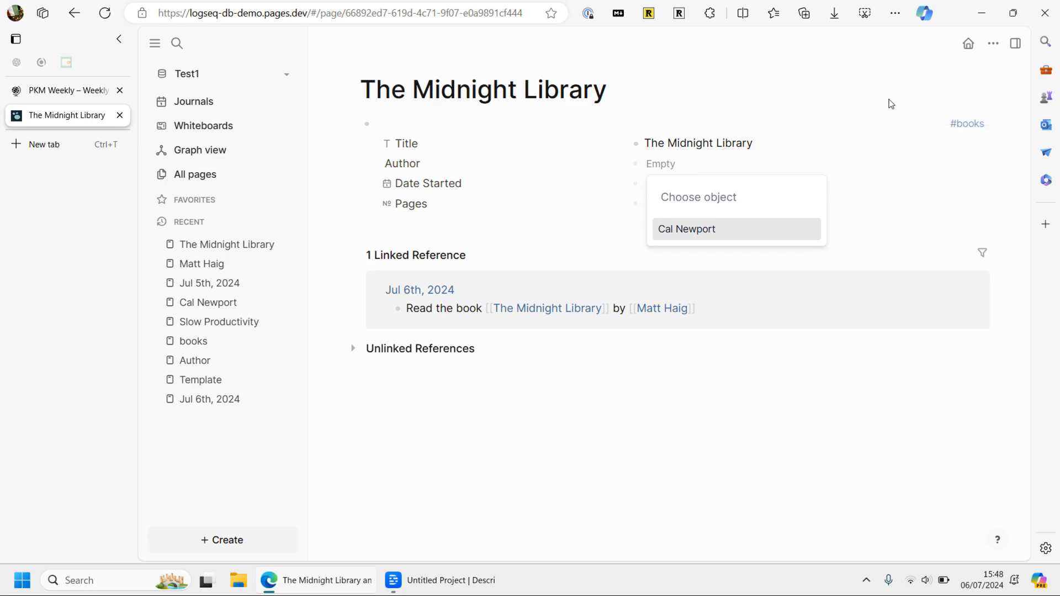
click(348, 192)
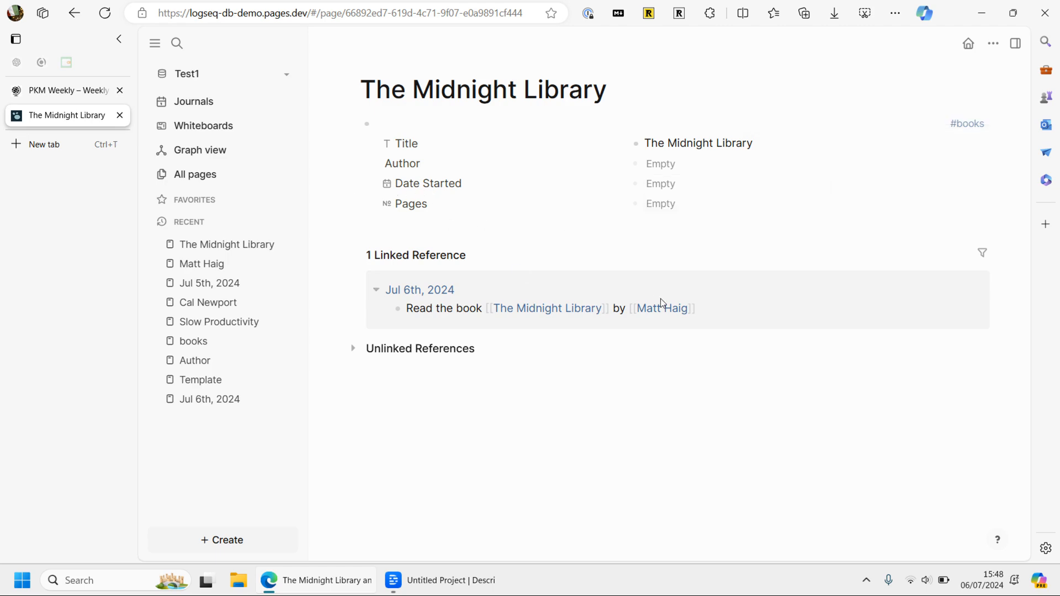
click(672, 164)
text(Matt Haig)
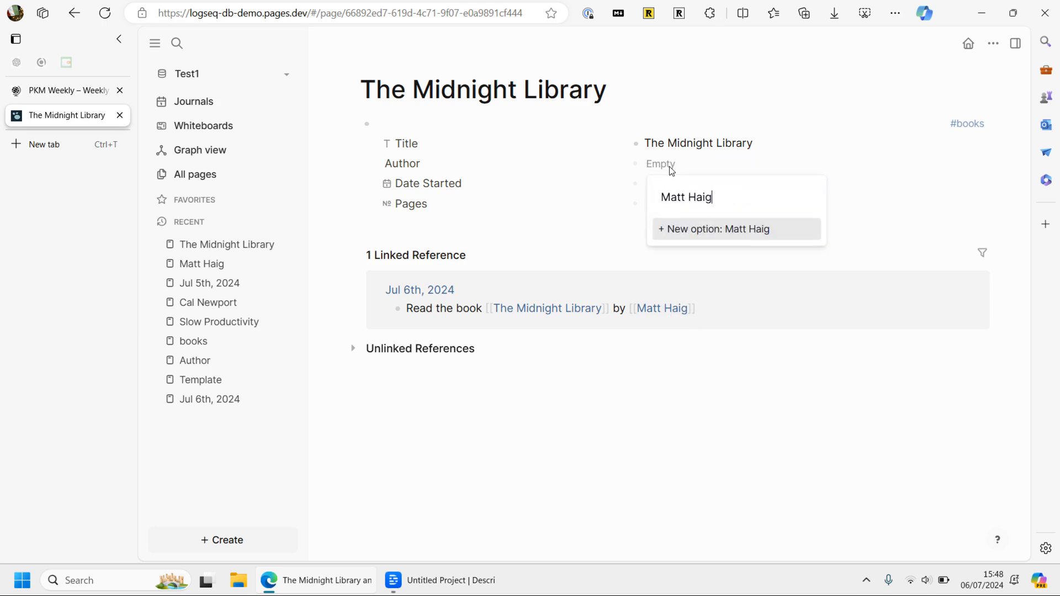
click(680, 229)
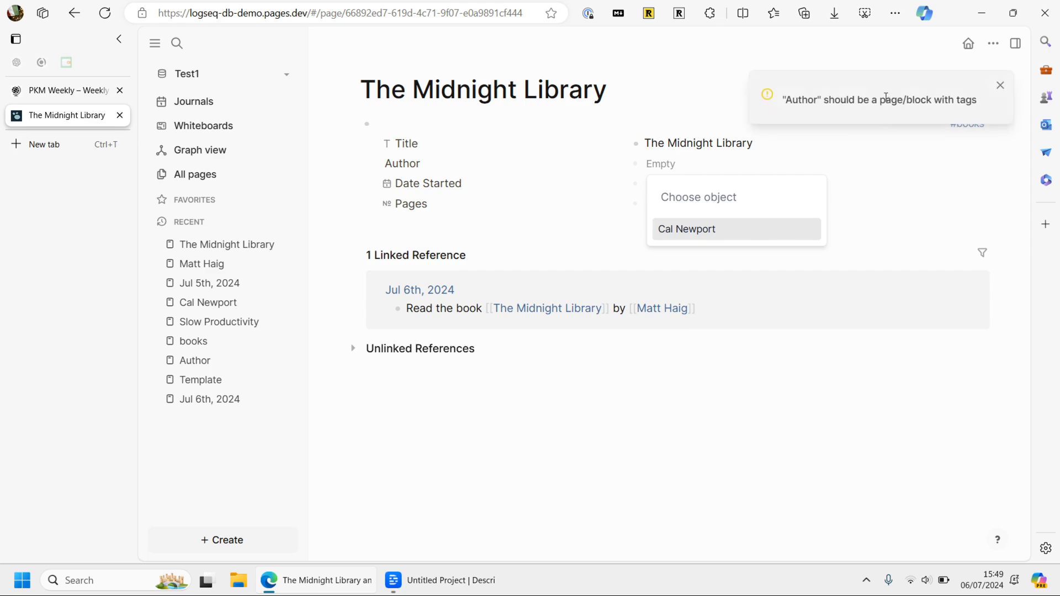
key(Escape)
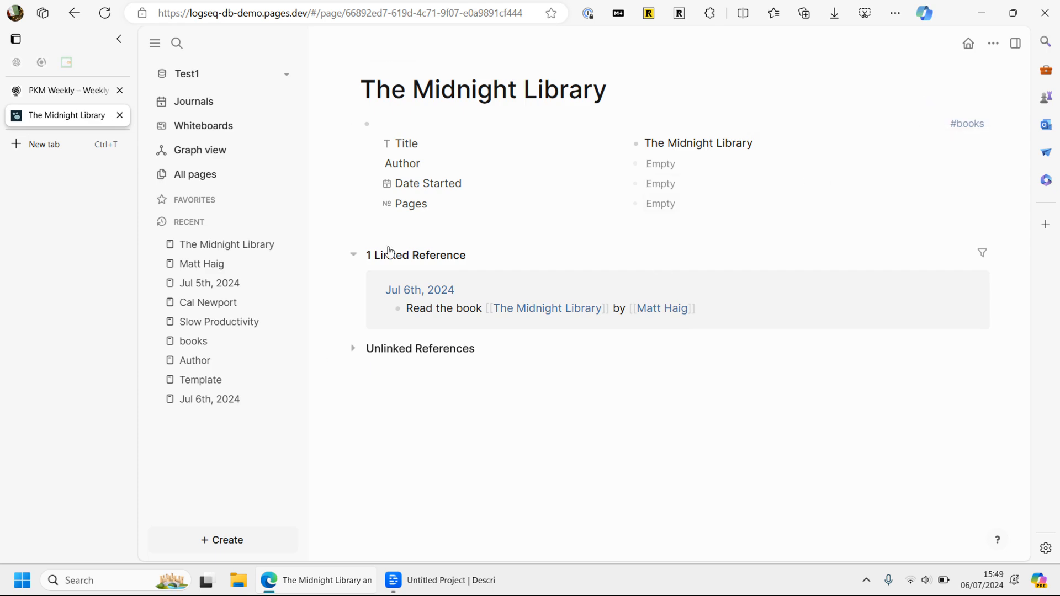
- Open the Matt Haig page from the linked reference and enter Test as the text of its Author-tagged block
click(683, 313)
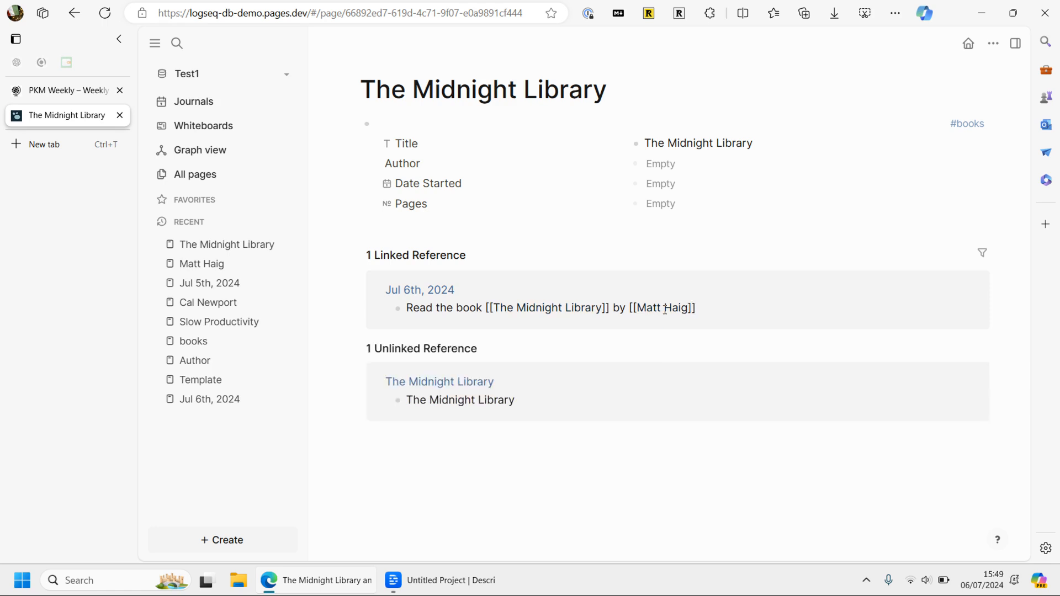
click(662, 341)
click(676, 301)
click(663, 340)
click(657, 312)
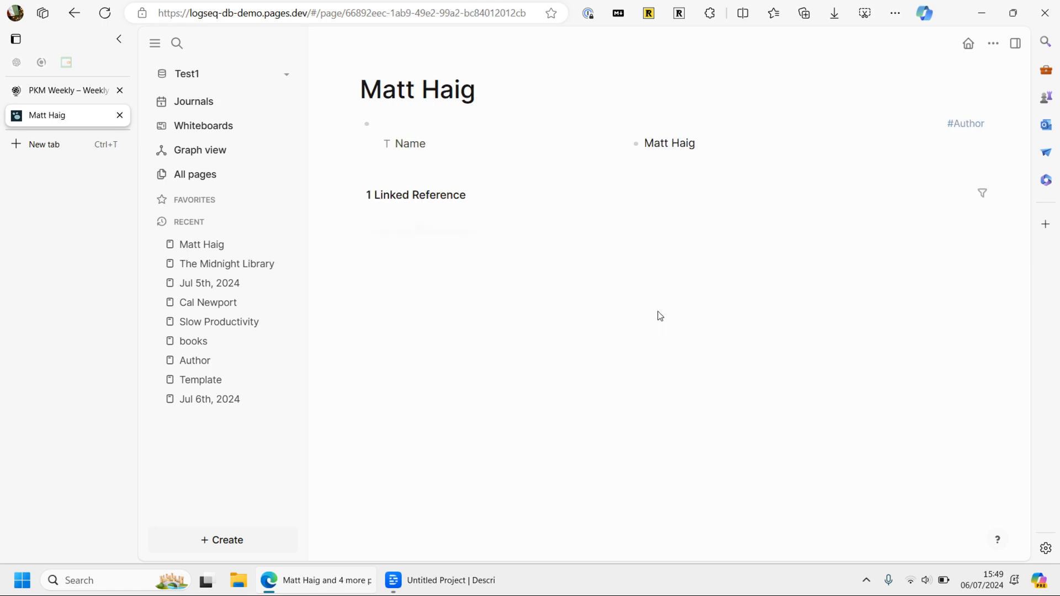
click(403, 166)
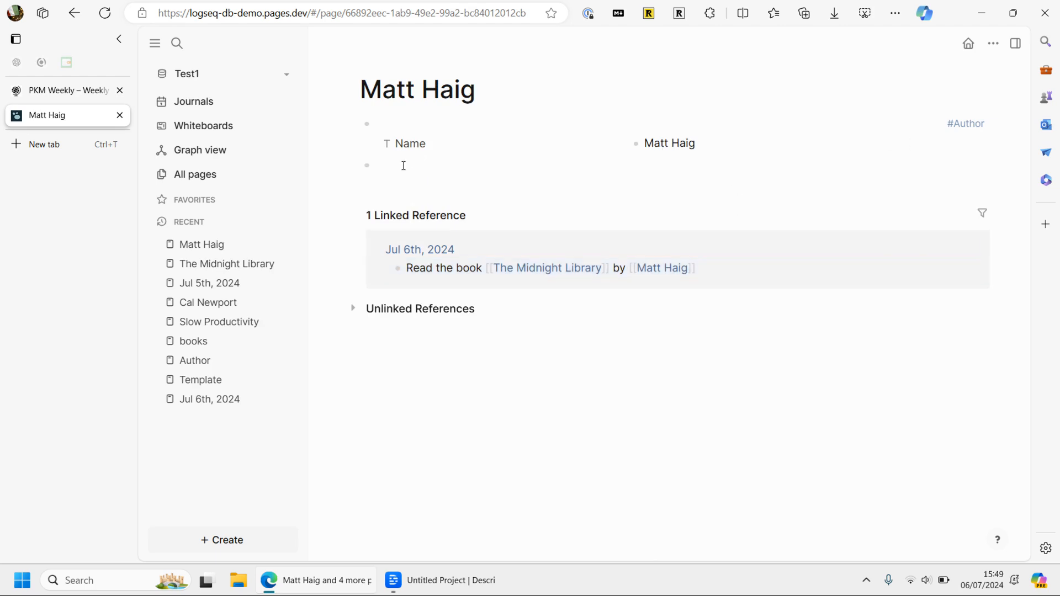
click(395, 123)
text(Test)
- Add a block reading "Thisis a page?" below the Author block, followed by empty blocks
click(380, 169)
text(Thisis a page?#)
key(BackSpace)
key(Return)
key(Return)
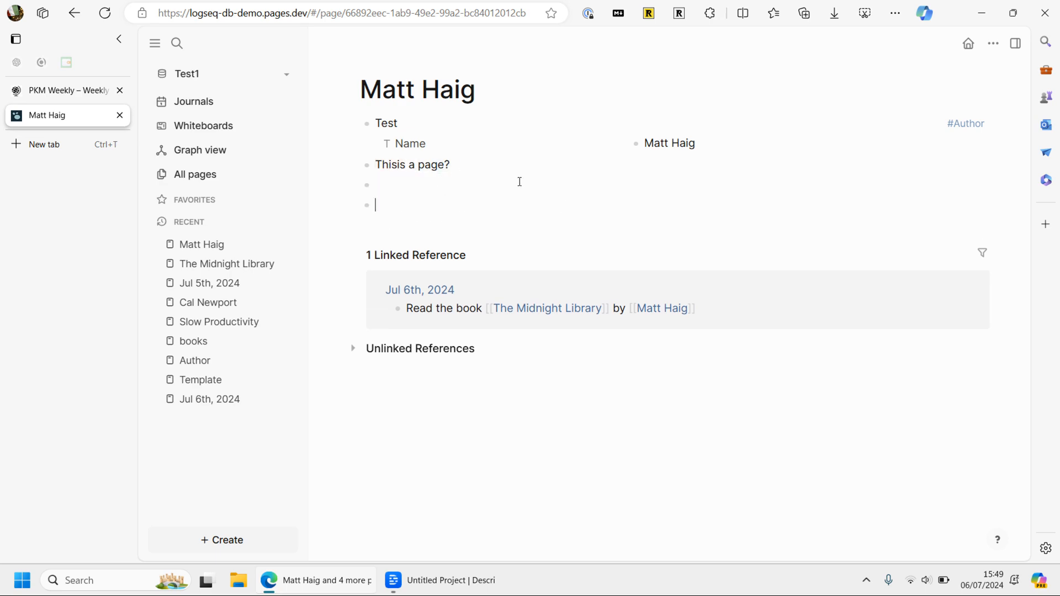
- Open The Midnight Library page and check which objects its Author property offers
click(570, 310)
click(671, 166)
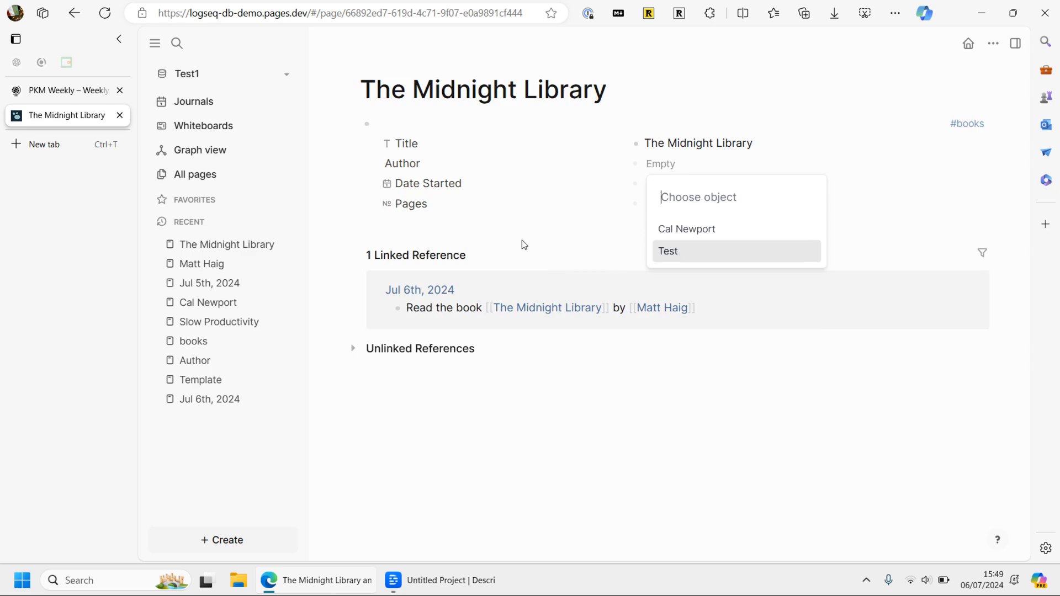
key(Escape)
- Return to the Matt Haig page and replace the text of its Author-tagged block with Matt Haig
click(684, 308)
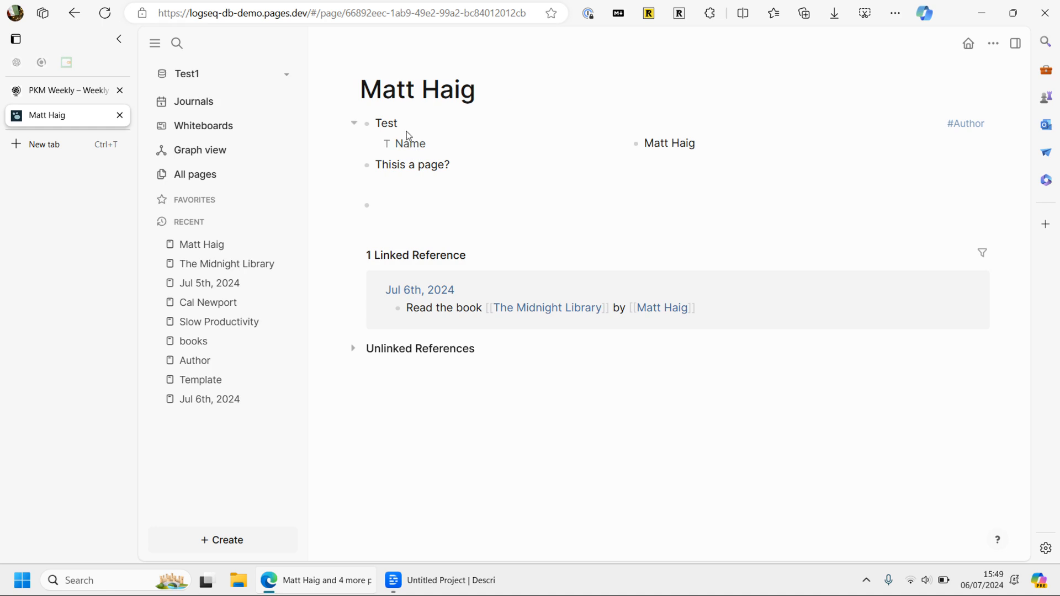
drag(405, 124, 387, 127)
drag(708, 143, 680, 141)
click(692, 147)
key(Escape)
double_click(383, 129)
text(Matt Haig)
click(408, 201)
drag(391, 124, 420, 119)
click(613, 148)
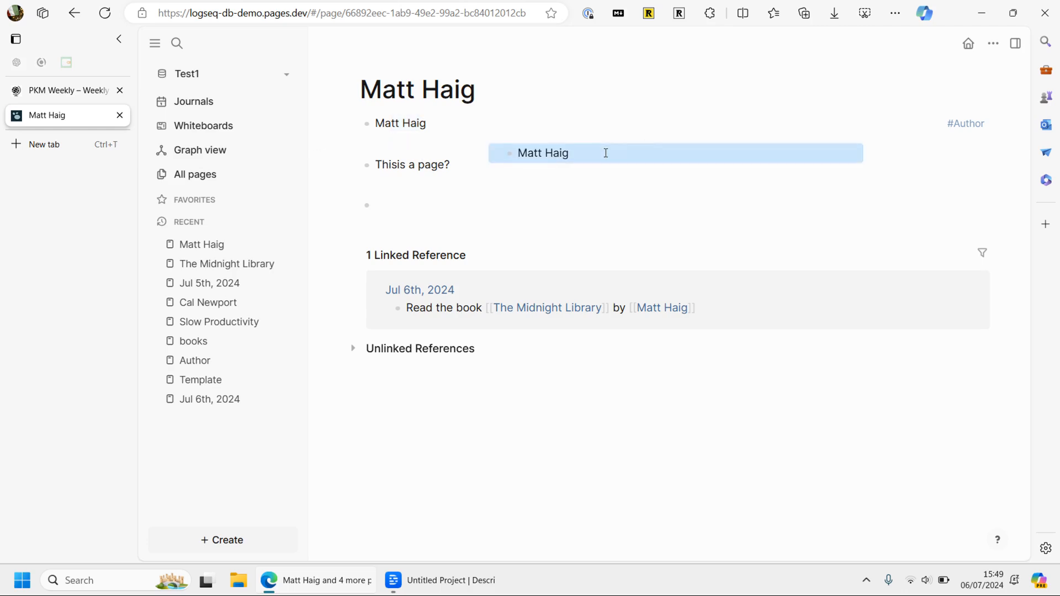
click(575, 209)
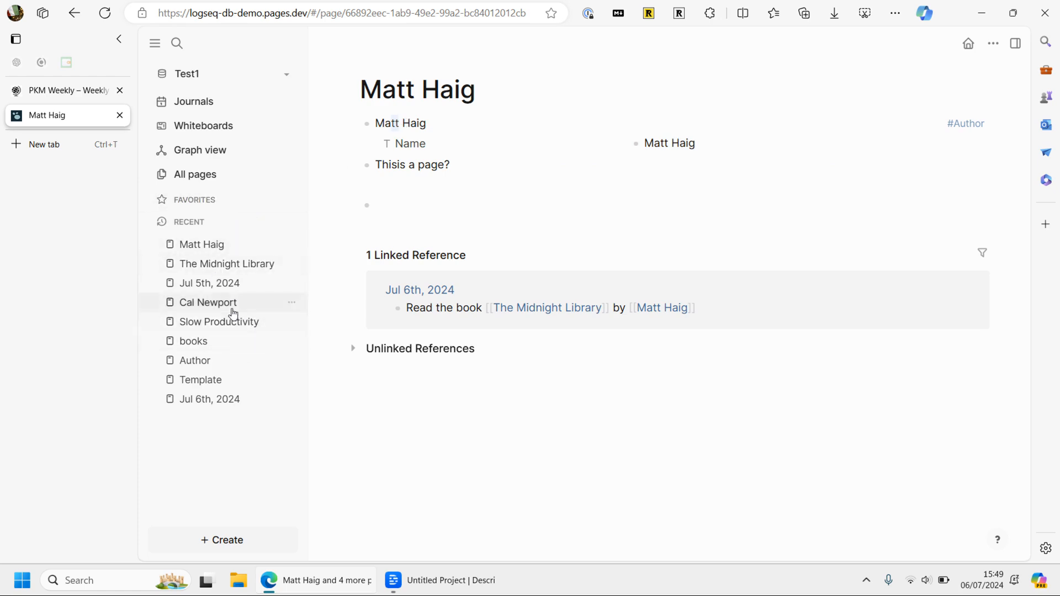
- Open The Midnight Library page and set its block's Author property to Matt Haig
click(229, 268)
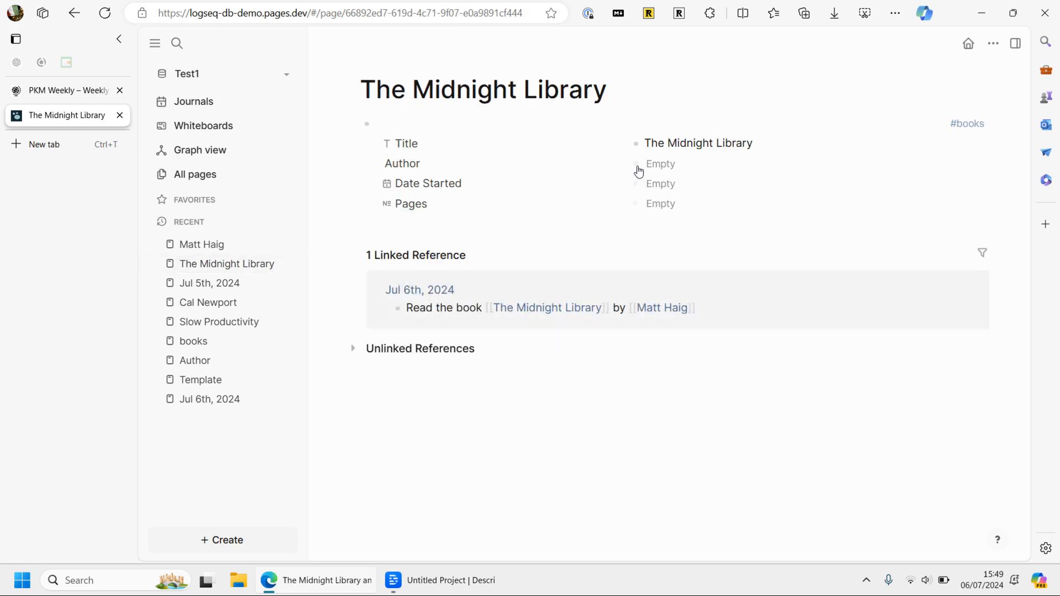
click(661, 164)
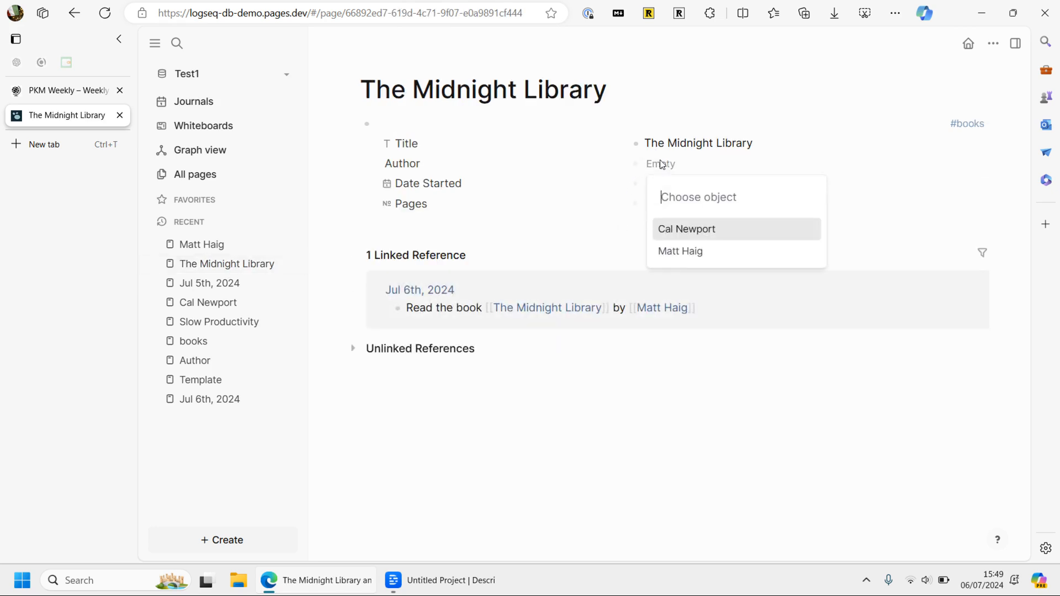
click(684, 252)
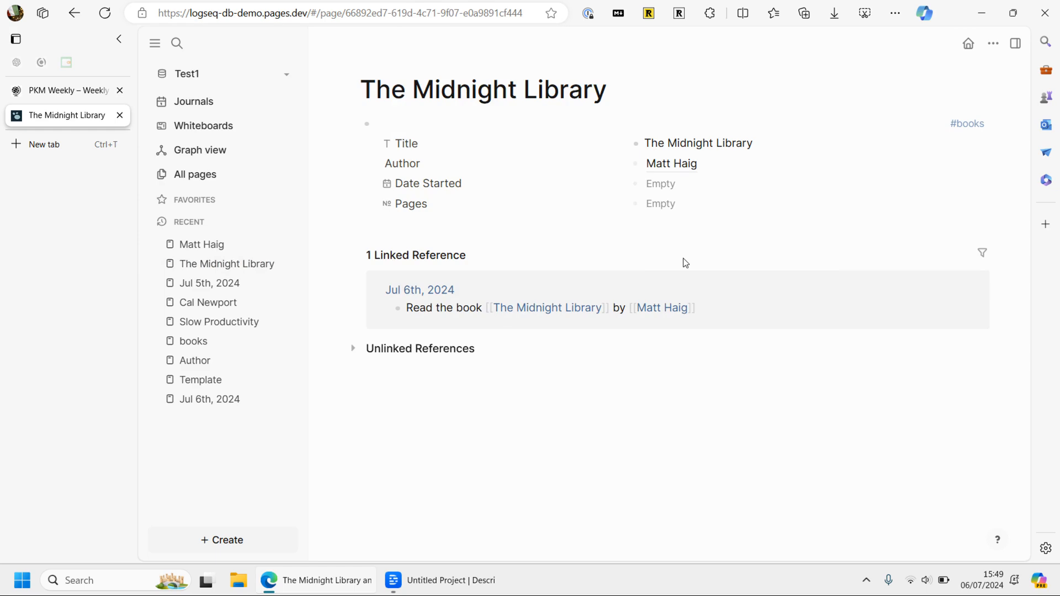
- Set The Midnight Library's Date Started to Jul 10th, 2024 and its Pages to 150
click(693, 190)
click(750, 307)
click(696, 210)
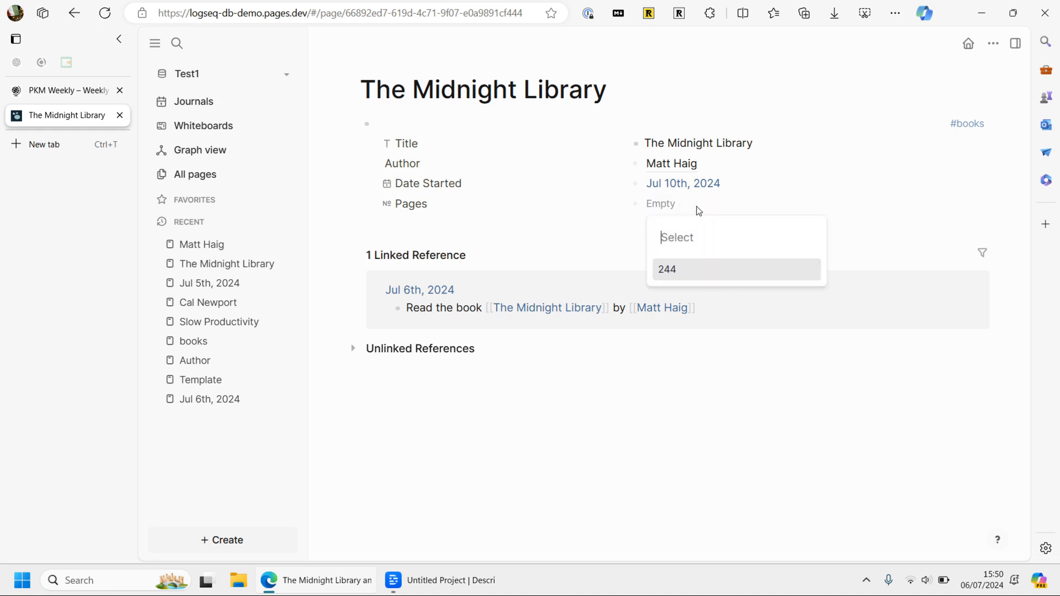
text(150)
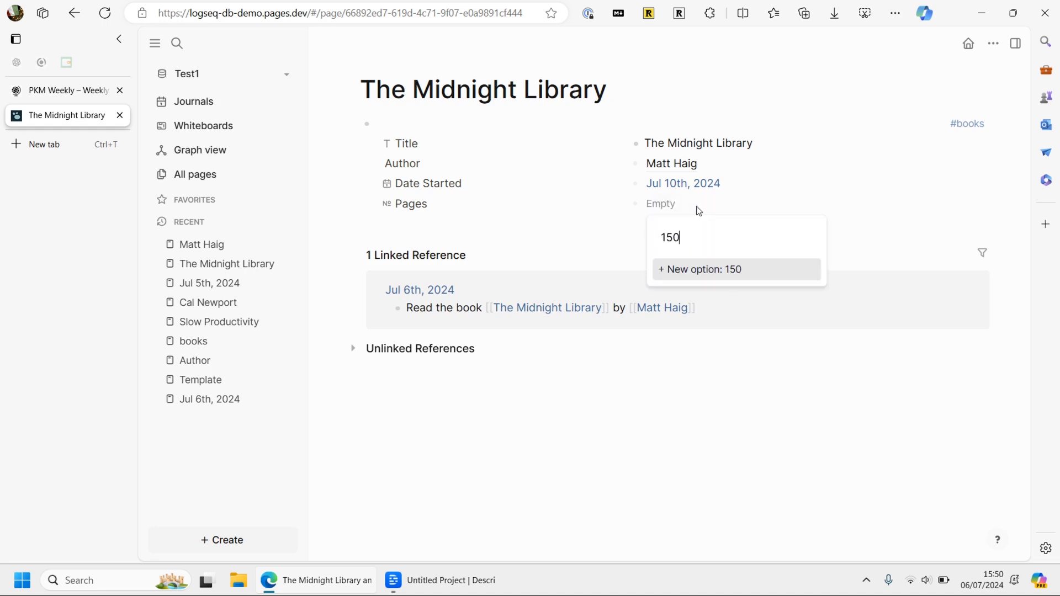
click(684, 270)
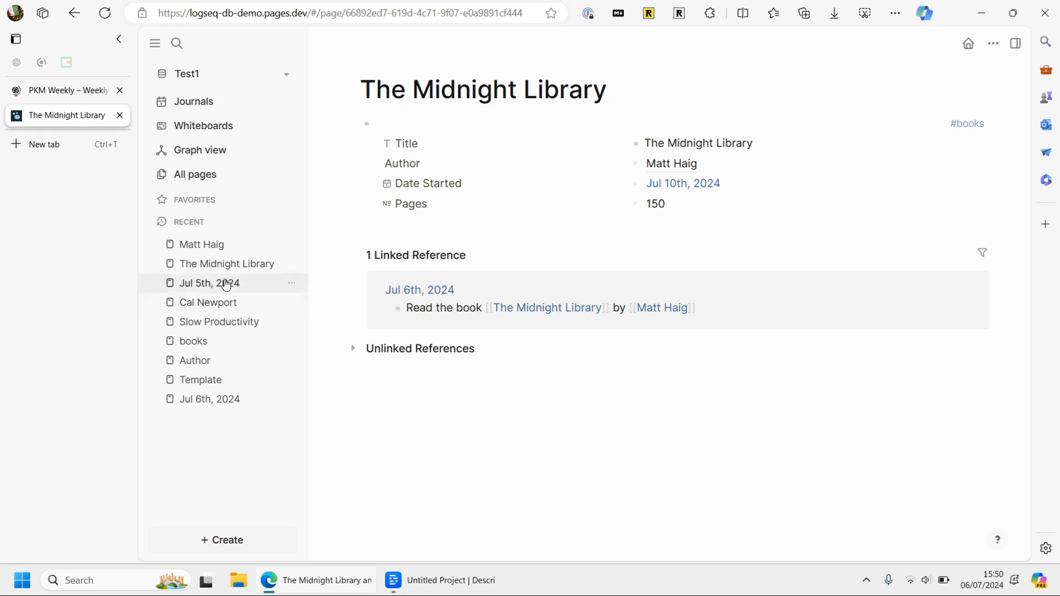
- Add a block reading "[[Johann Hari]] wrote [[Stolen Focus]]" to the Jul 6th, 2024 journal, creating both page links
click(210, 106)
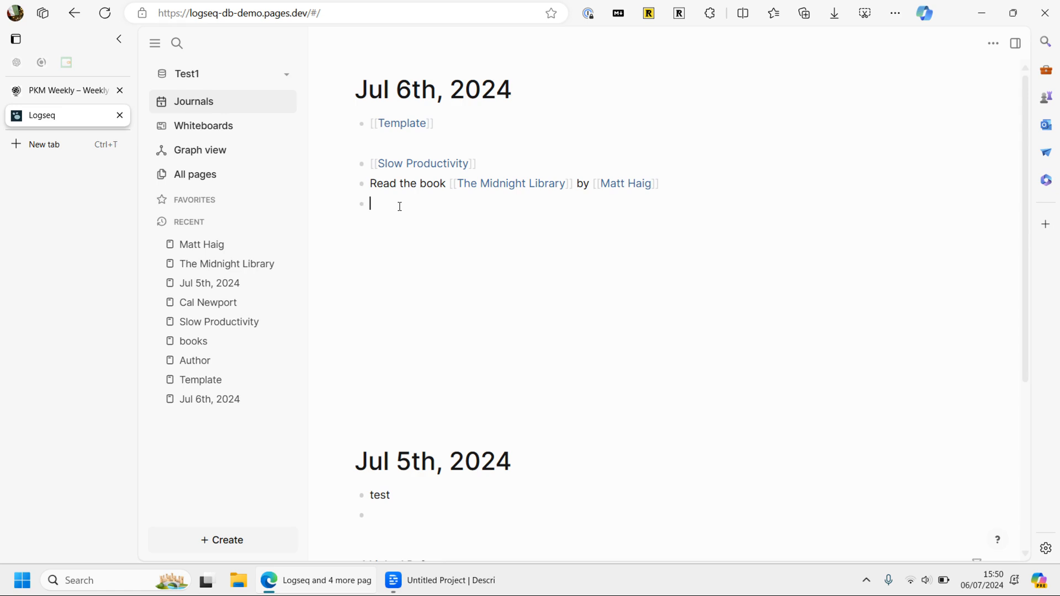
text([[J)
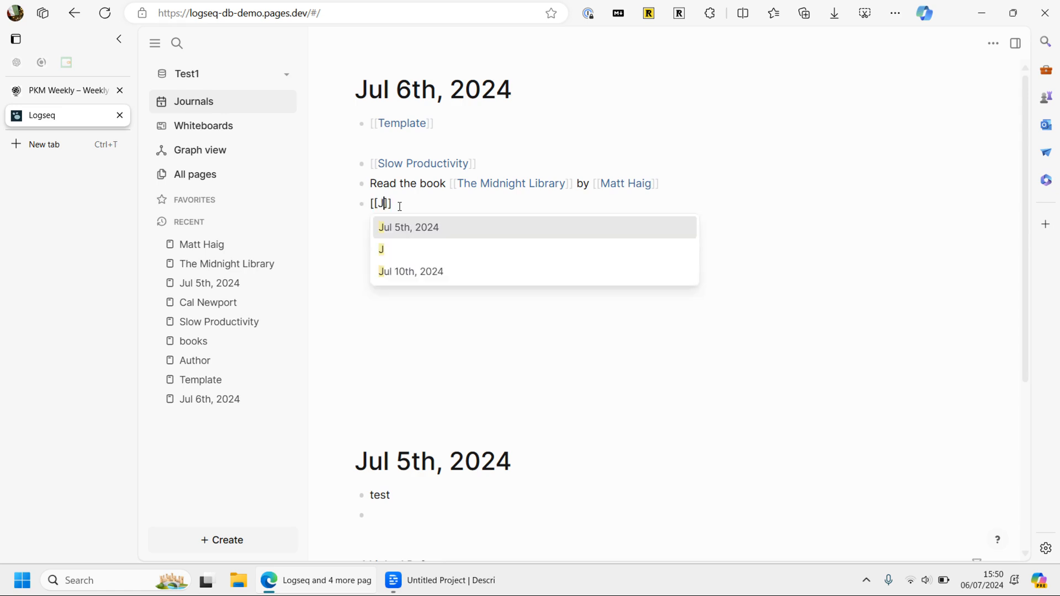
text(ohann Har)
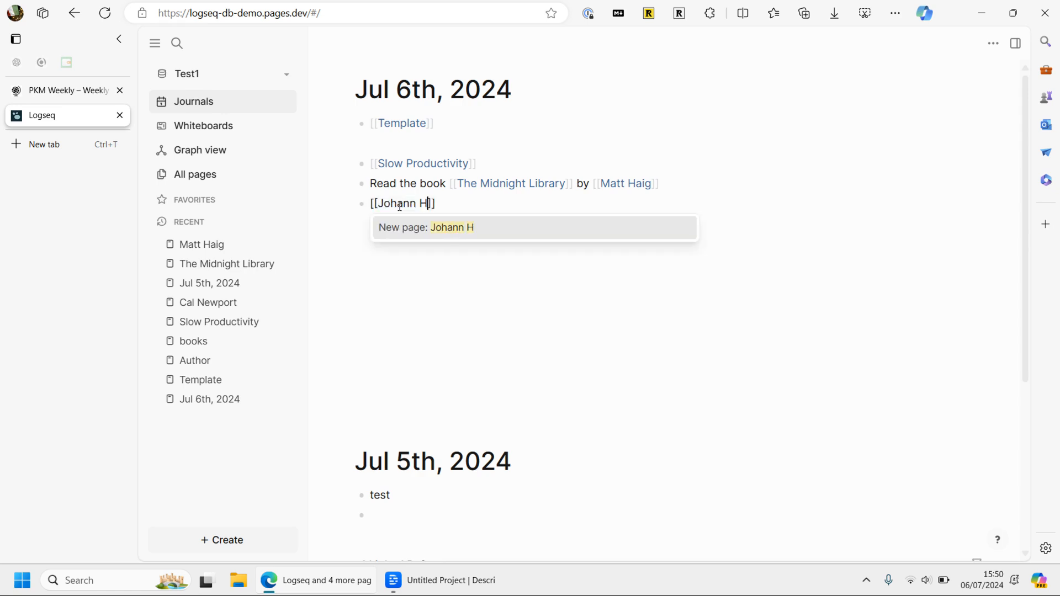
text(i)
key(Return)
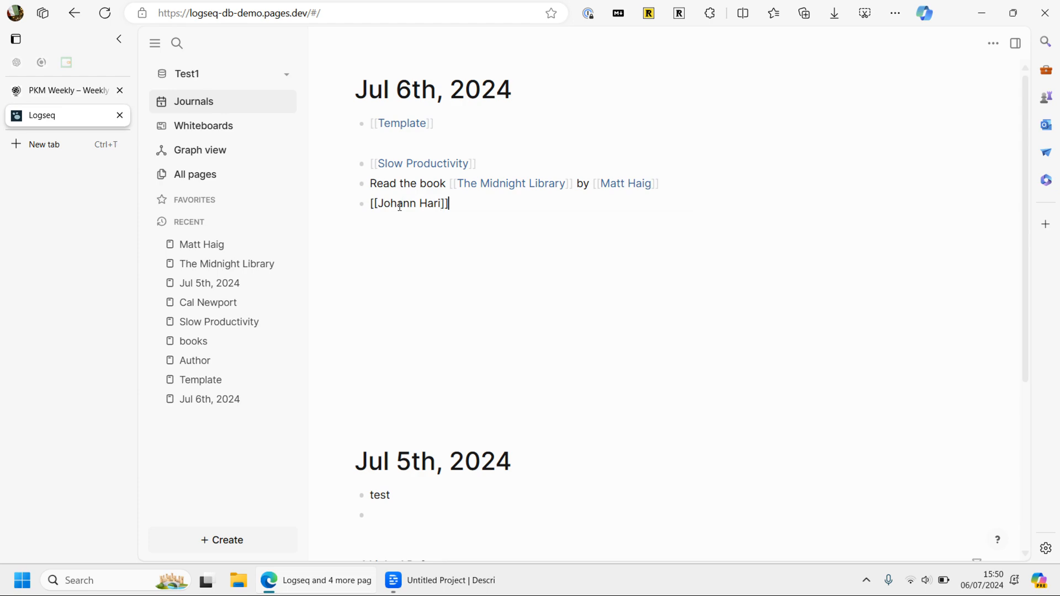
text(wrote [[Stolen Focus)
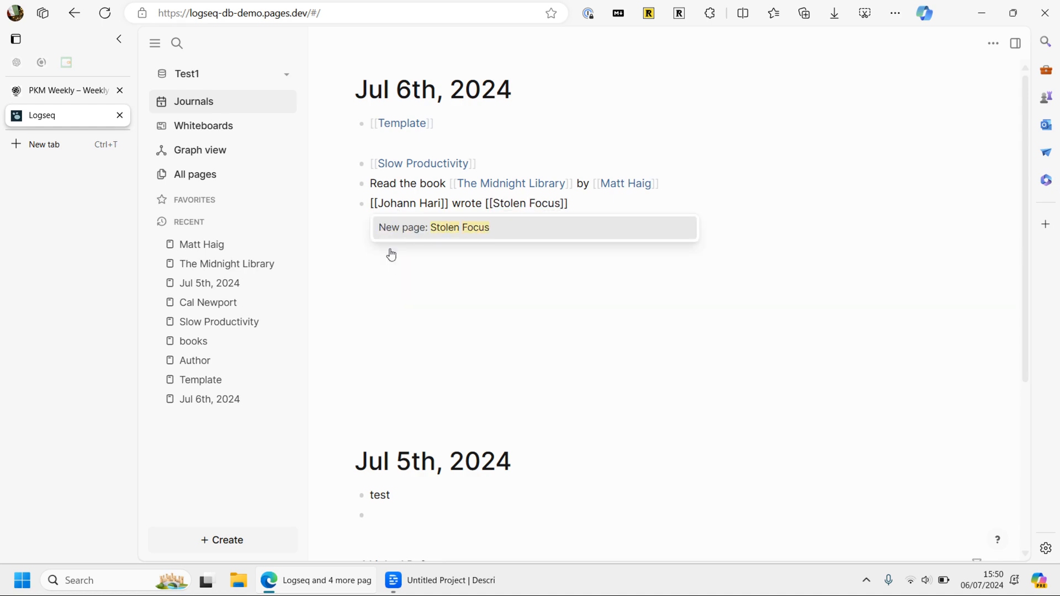
click(590, 205)
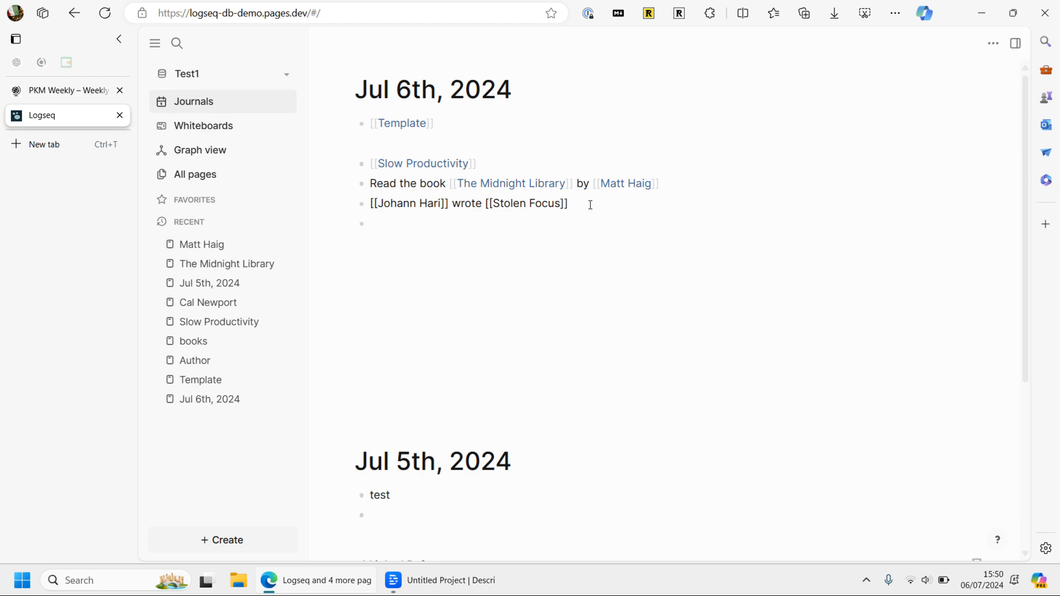
key(Down)
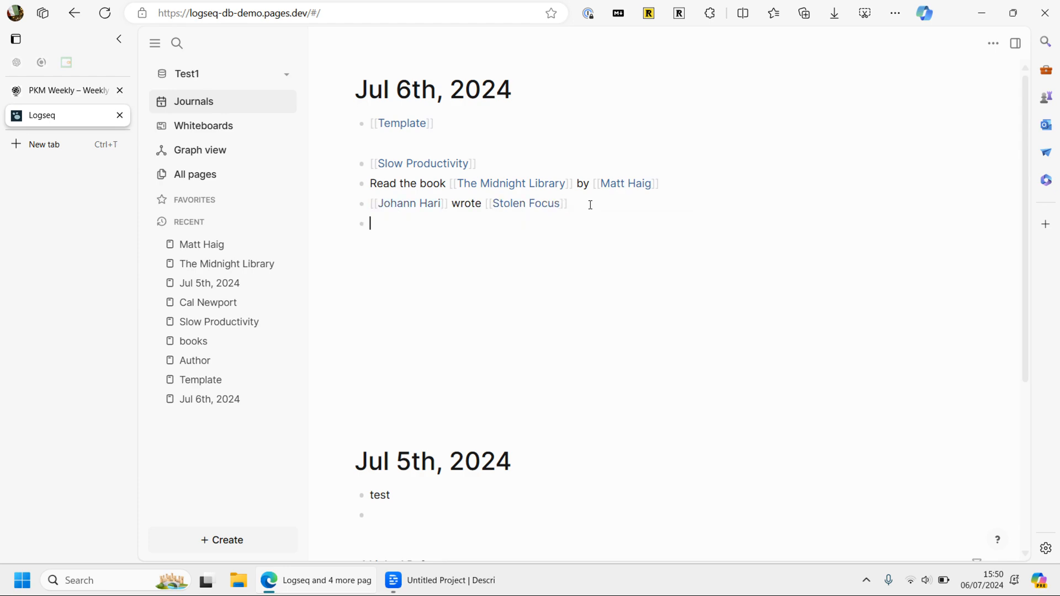
- Open the Johann Hari page from the journal link and tag its first block with the Author class
click(402, 205)
click(407, 120)
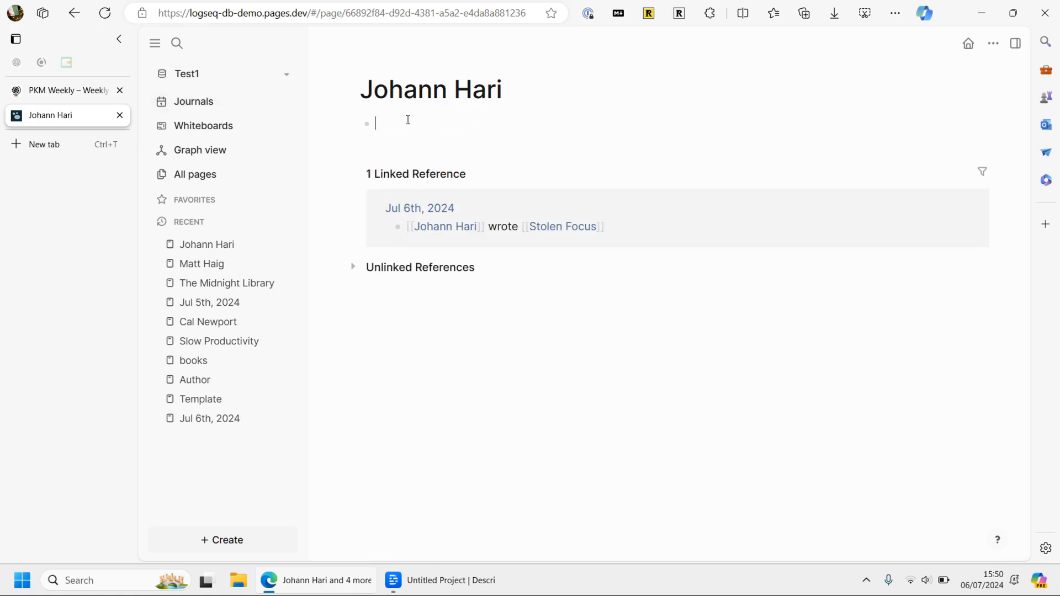
text(#)
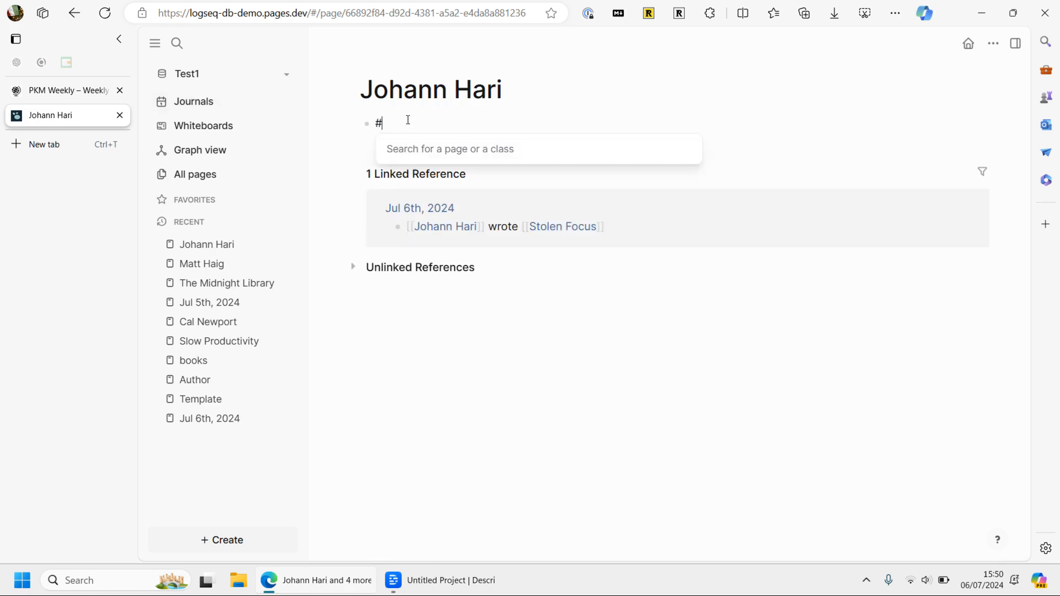
text(air)
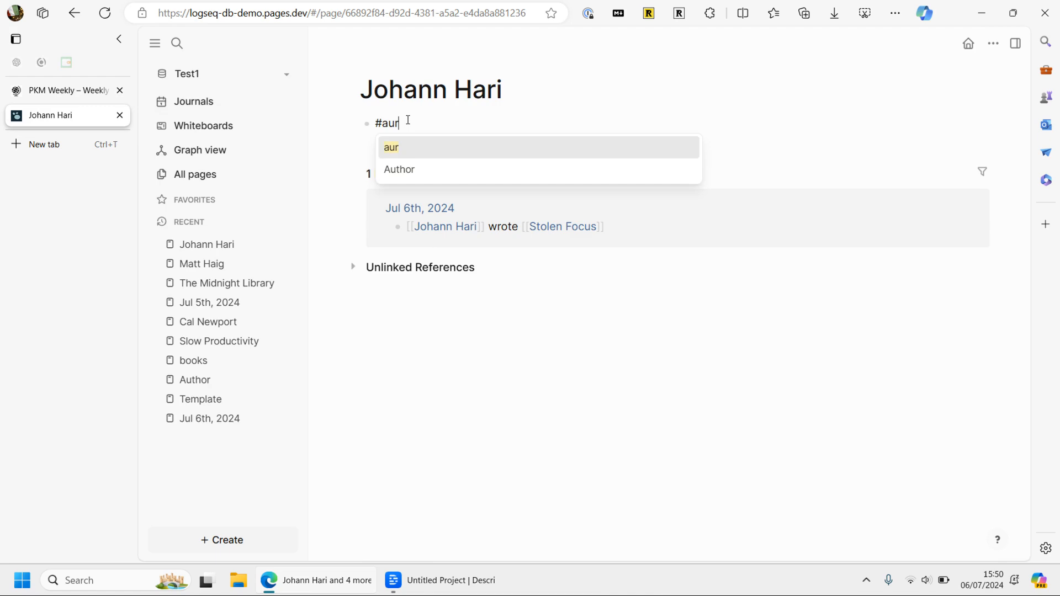
click(402, 176)
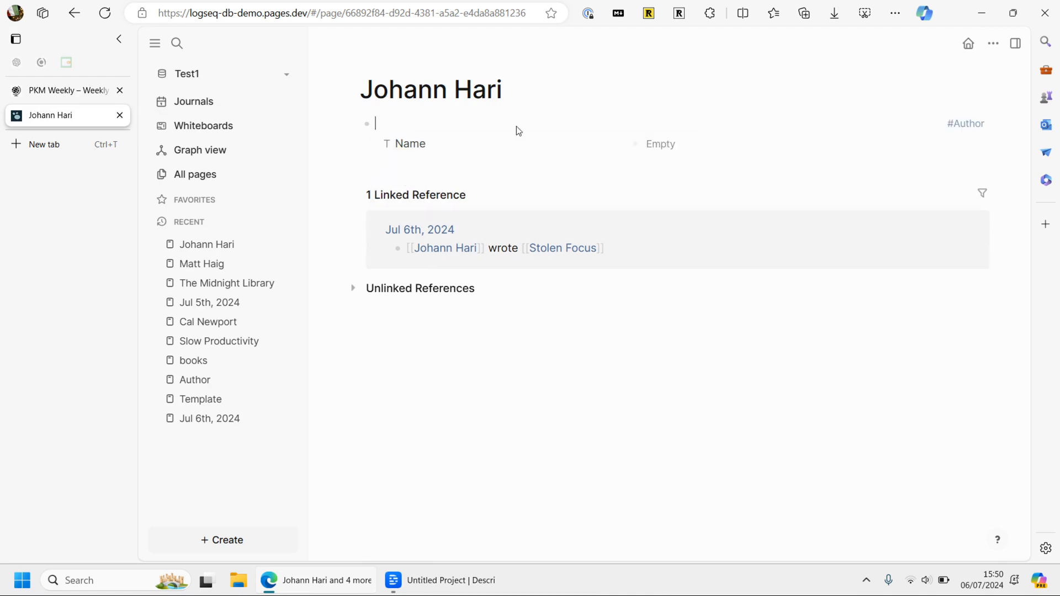
- Copy the page title Johann Hari into the Author block's text and its Name property
click(489, 99)
drag(497, 95, 404, 110)
triple_click(475, 90)
key(ctrl+c)
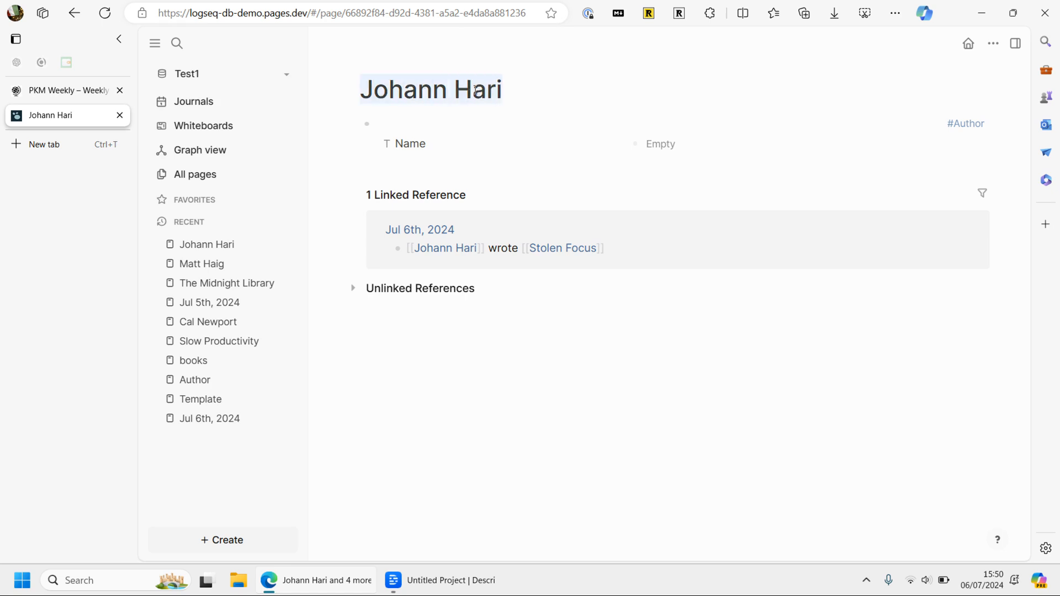
click(436, 124)
key(ctrl+v)
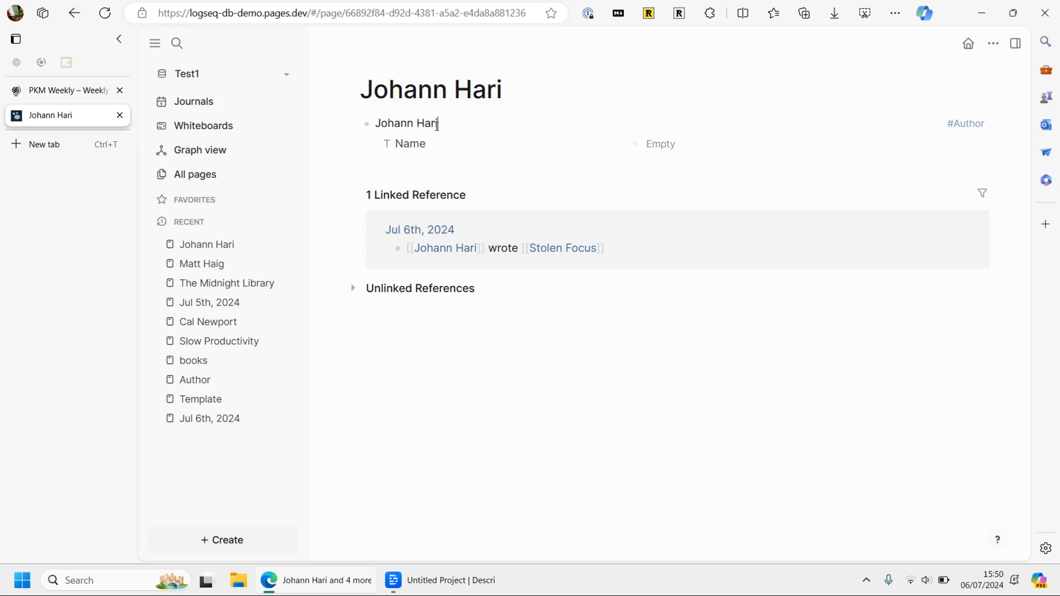
click(700, 144)
key(ctrl+v)
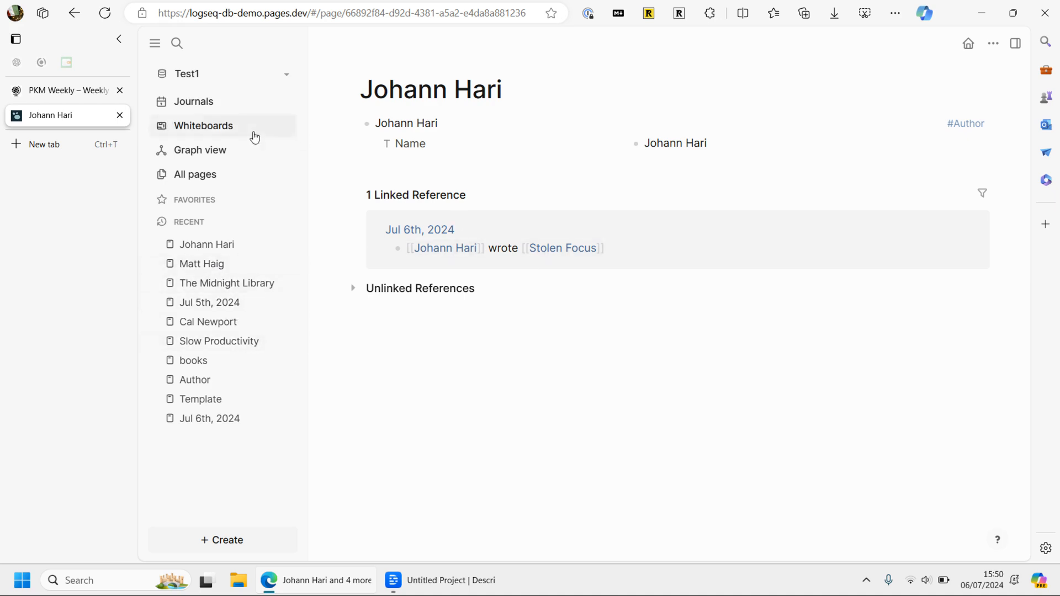
- Open the Stolen Focus page from the journal and tag its first block with the books class
click(183, 109)
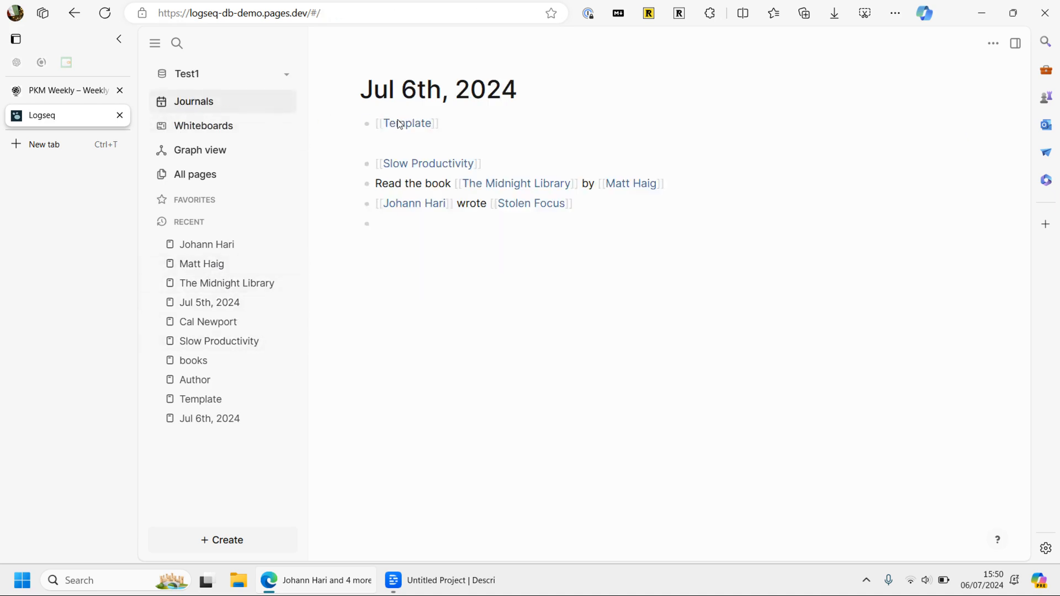
click(543, 207)
click(392, 120)
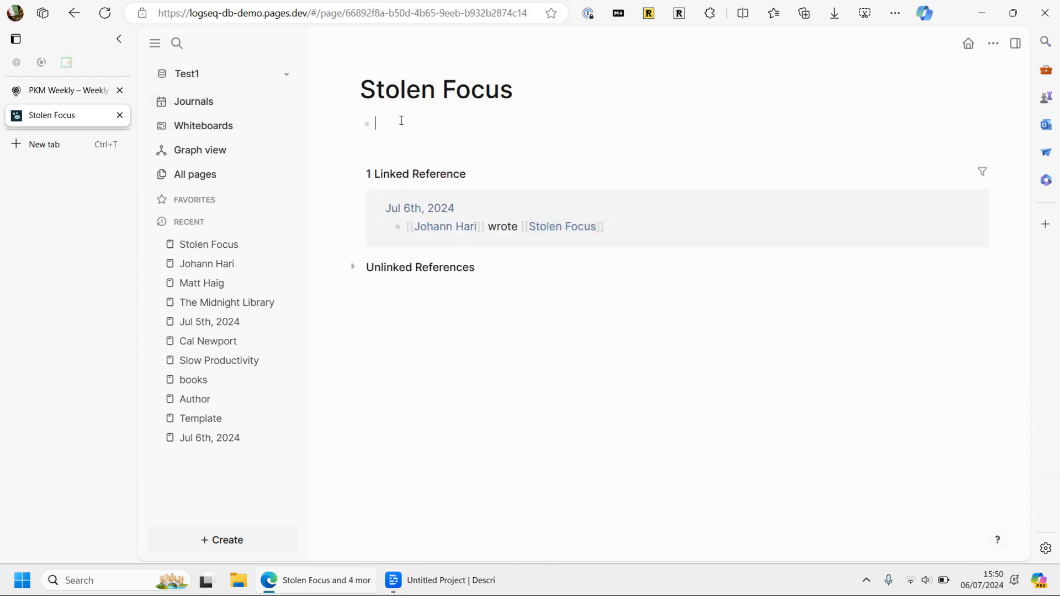
text(#book)
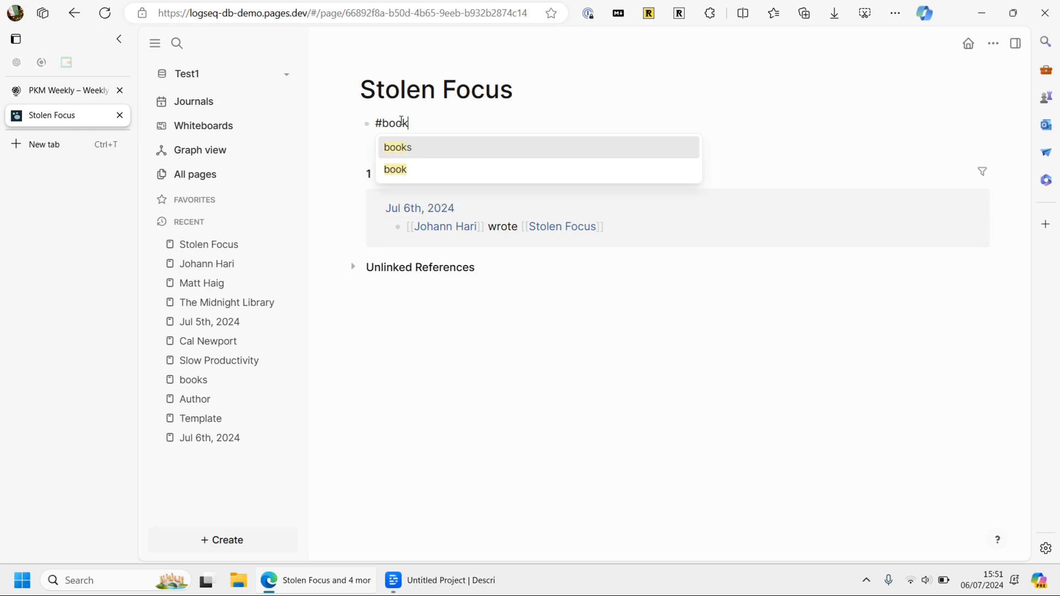
click(413, 150)
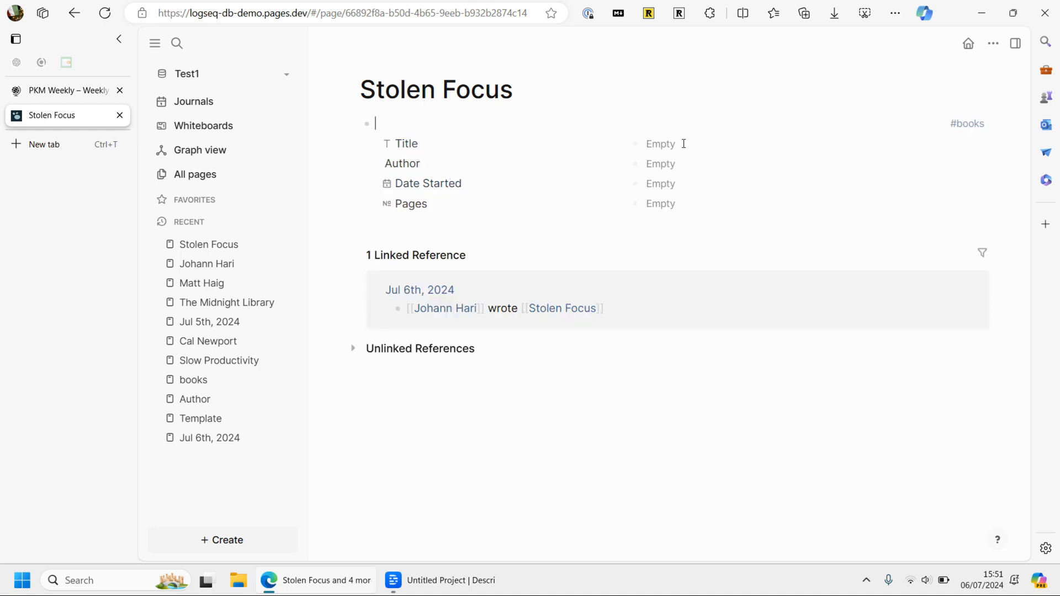
- Copy the page title Stolen Focus into the books block's text and its Title property
click(527, 92)
key(ctrl+c)
click(490, 129)
key(ctrl+v)
click(654, 146)
key(ctrl+v)
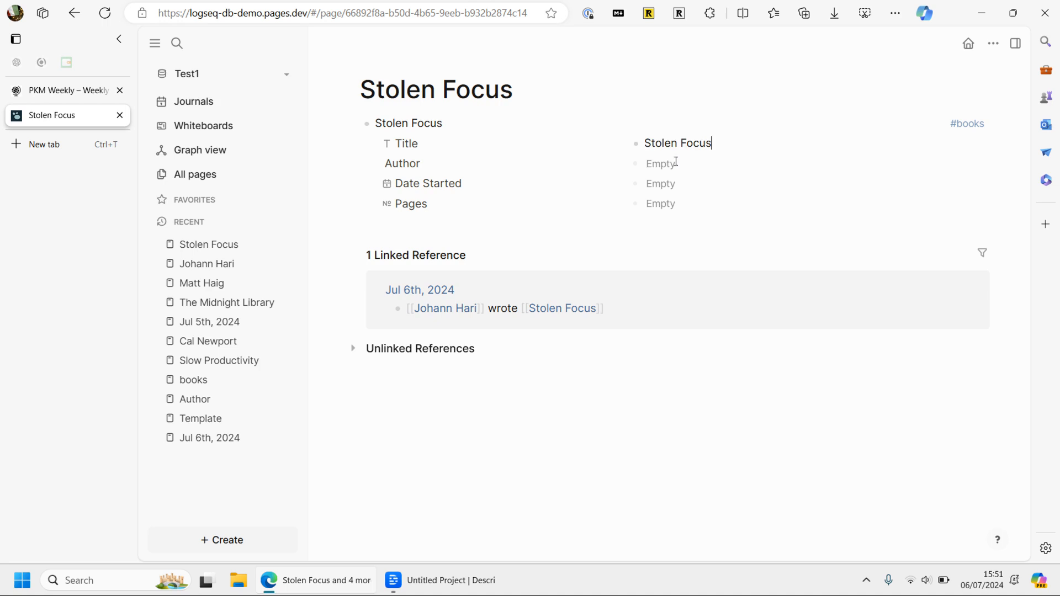
- Set the Stolen Focus block's Author to Johann Hari and its Date Started to Jul 1st, 2024
click(661, 164)
click(698, 276)
click(667, 183)
click(704, 270)
- Set the Stolen Focus block's Pages property to 155
click(664, 204)
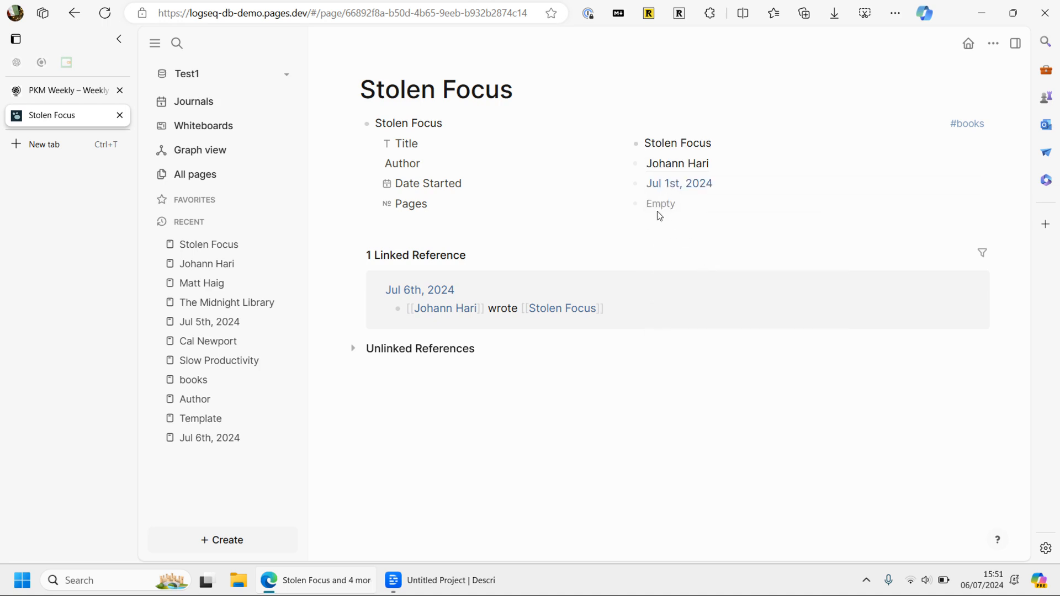
text(155)
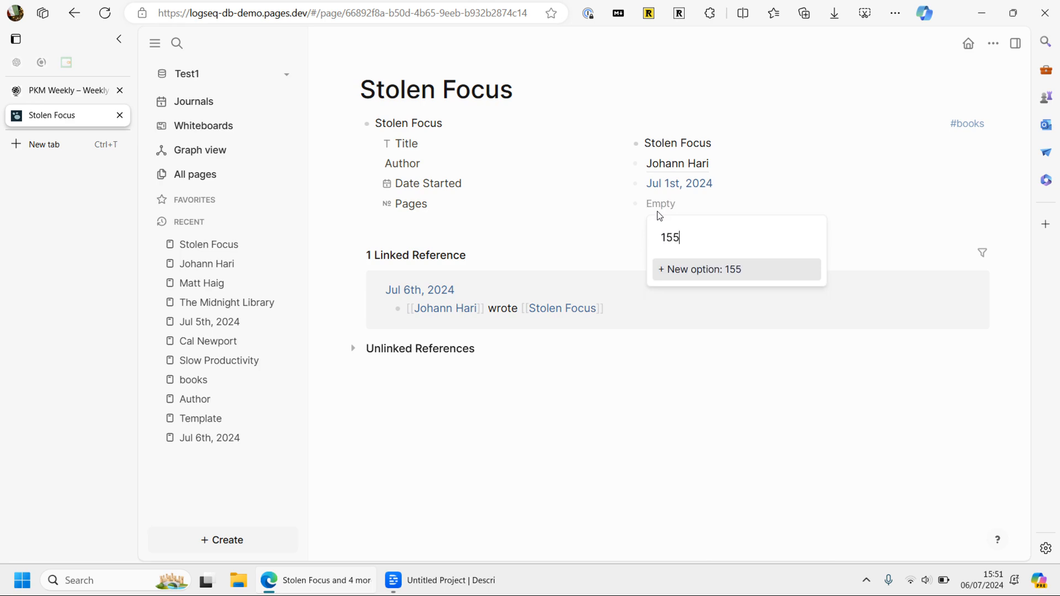
key(Return)
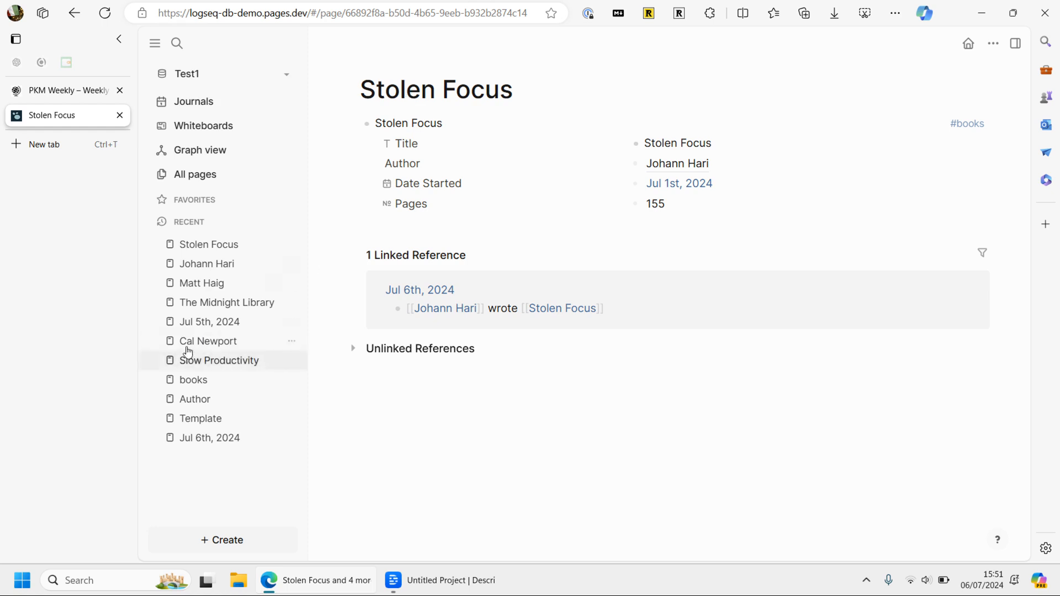
- Open The Midnight Library page and copy its title into the text of the empty books block
click(221, 304)
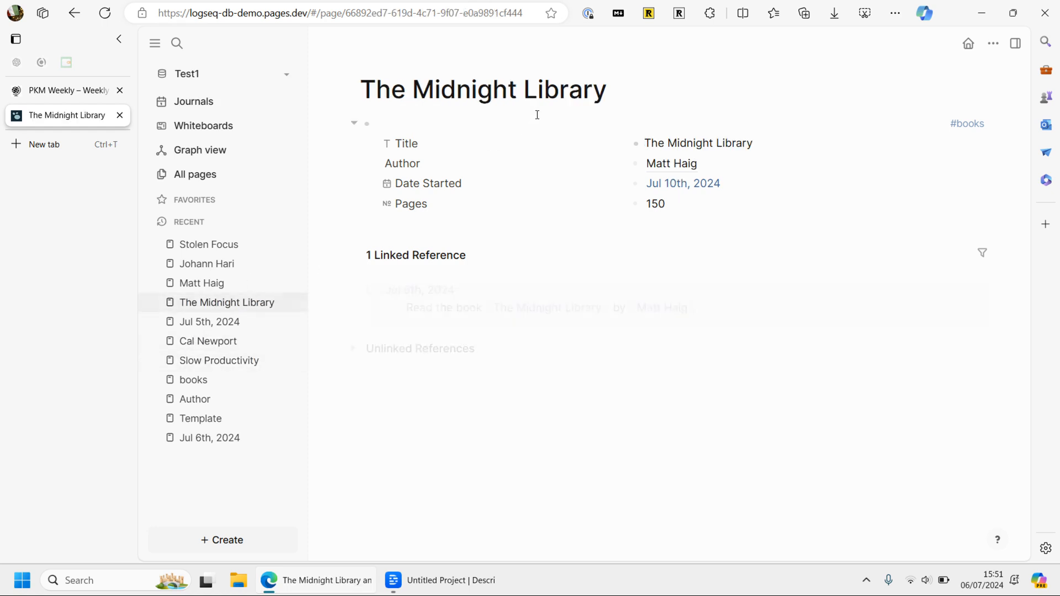
click(618, 95)
key(ctrl+a)
click(406, 124)
key(ctrl+v)
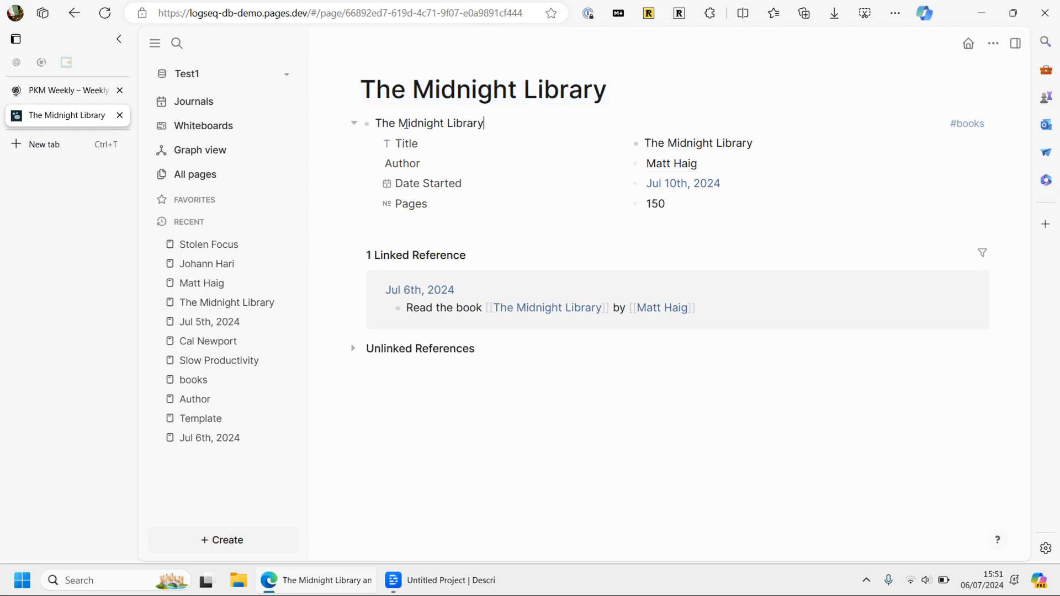
- Open the Slow Productivity page and replace the Meta block's text with the page title Slow Productivity
click(214, 361)
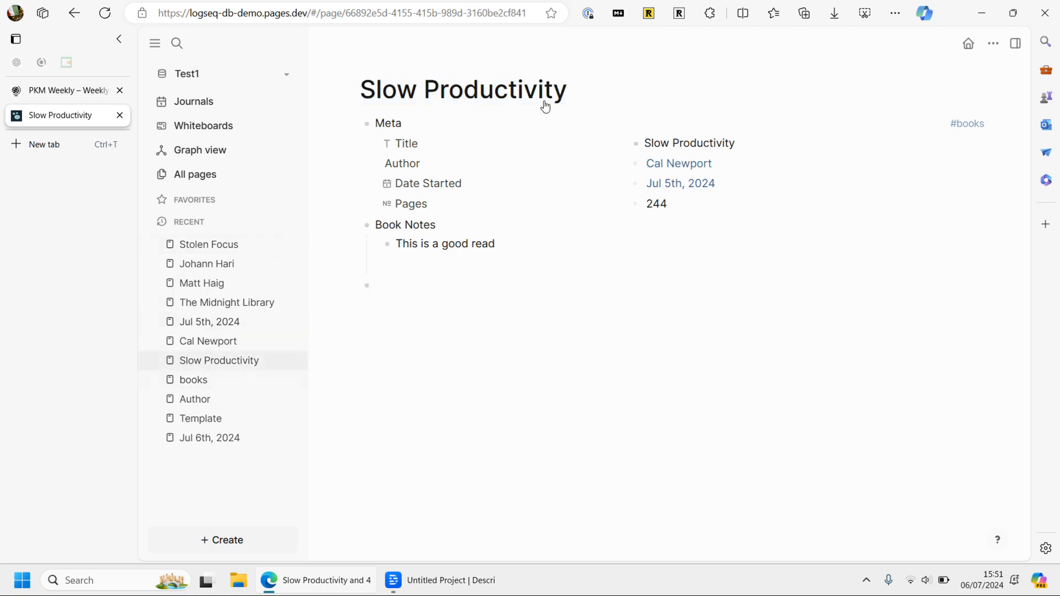
click(564, 89)
key(ctrl+a)
key(ctrl+c)
click(379, 119)
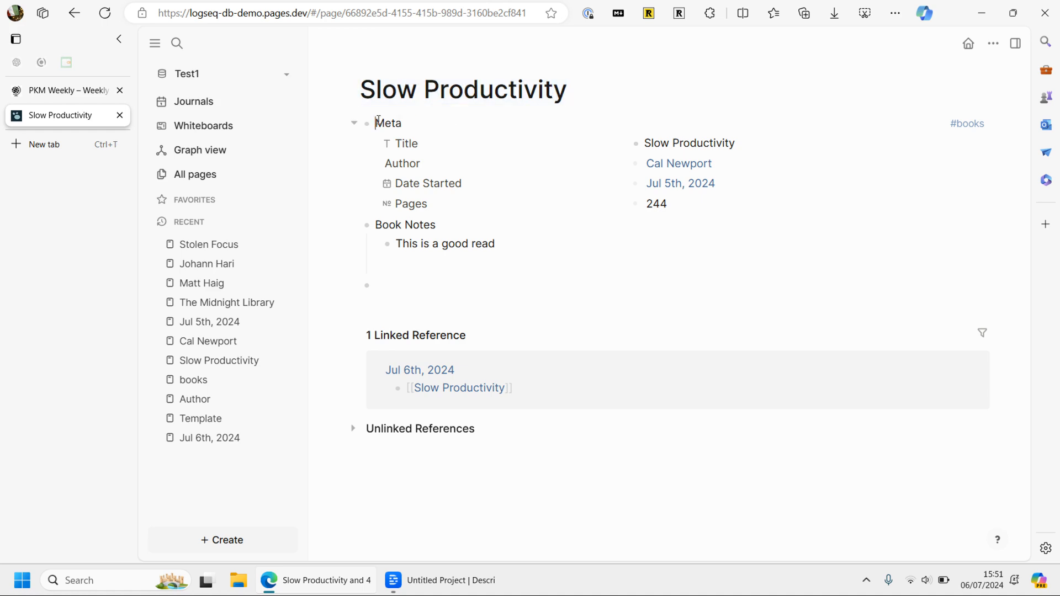
key(ctrl+v)
- Inspect the Title property's options on The Midnight Library page and close the page's sidebar copy
shift+click(212, 360)
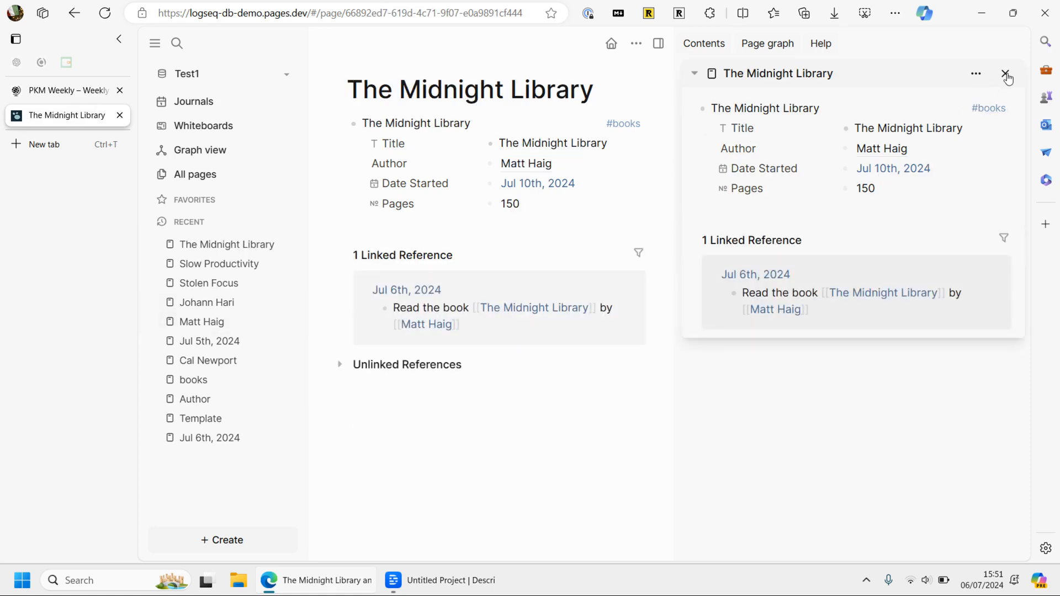
click(378, 145)
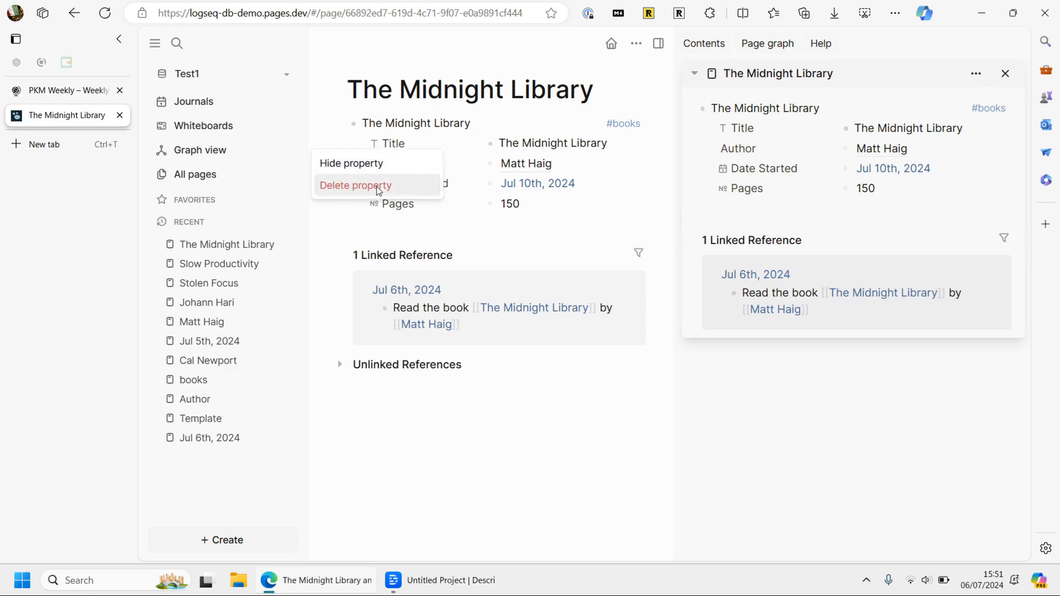
click(1005, 74)
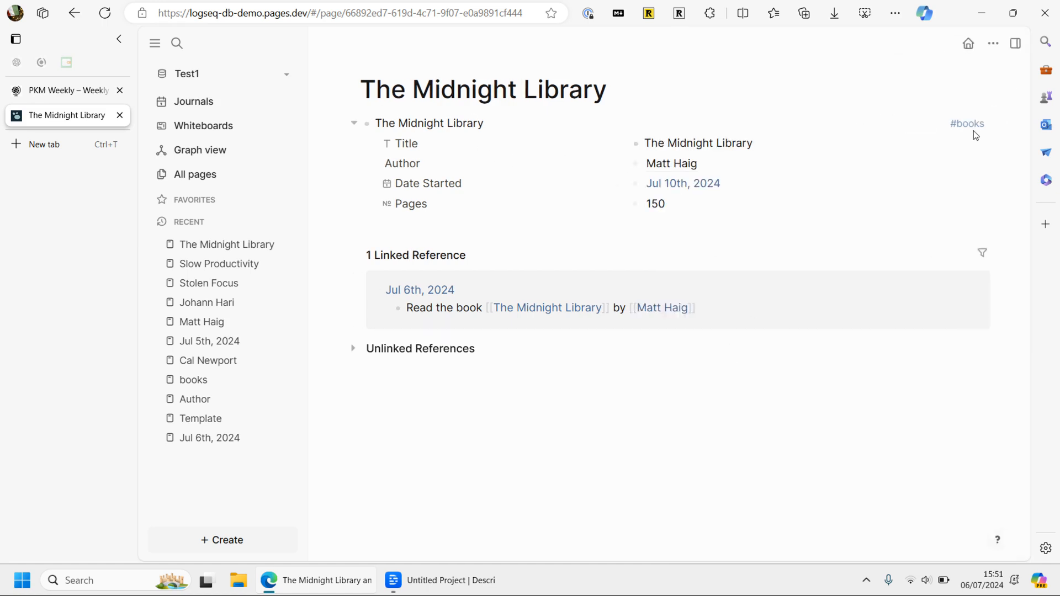
- Open the books class page and review its objects table and linked references
click(968, 124)
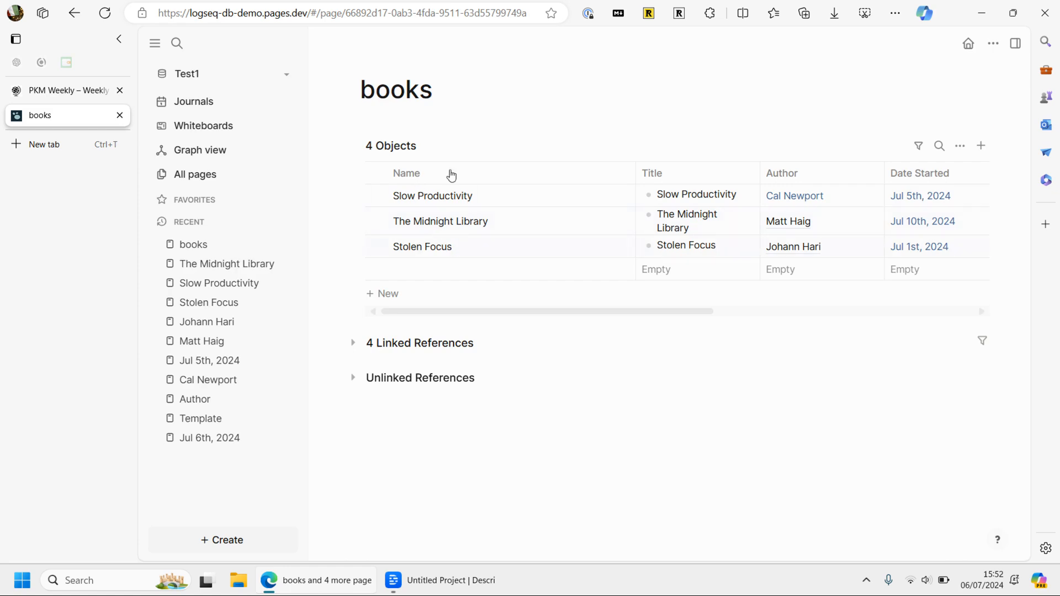
click(520, 268)
click(355, 350)
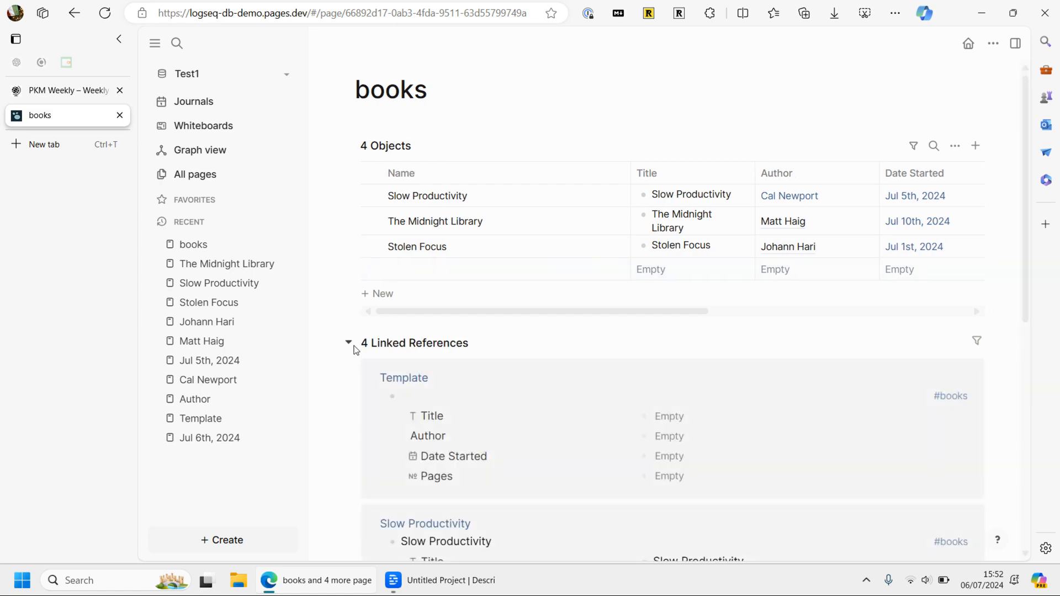
click(353, 349)
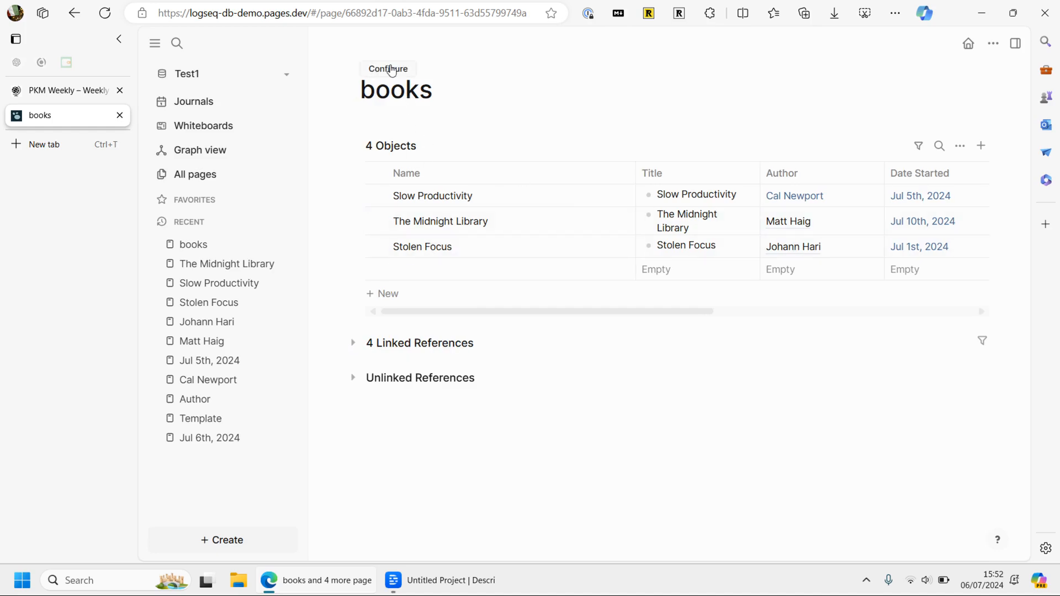
- Delete the Title property from the books class configuration
click(388, 69)
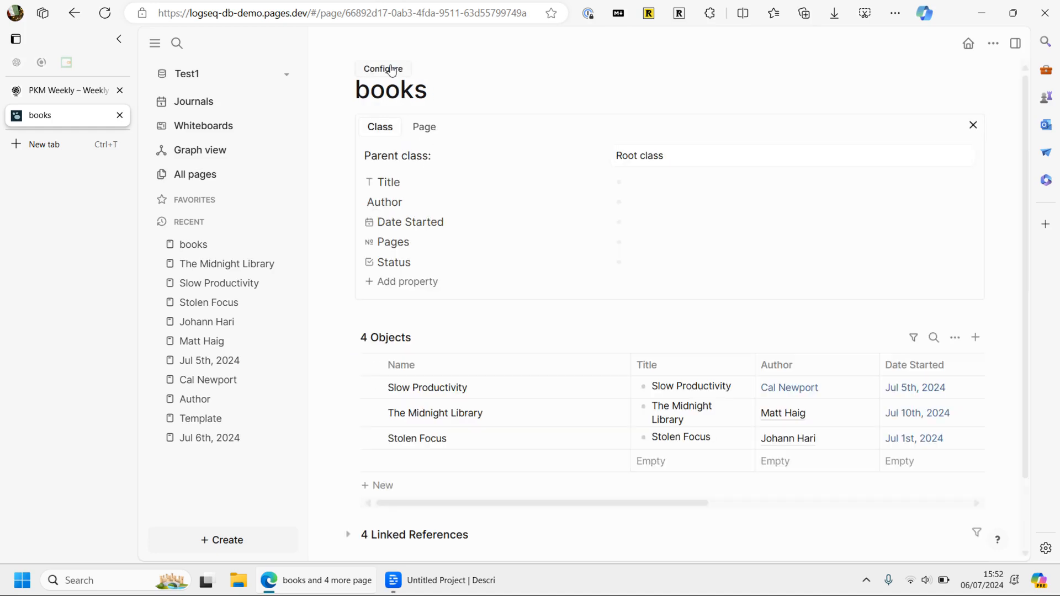
right_click(389, 185)
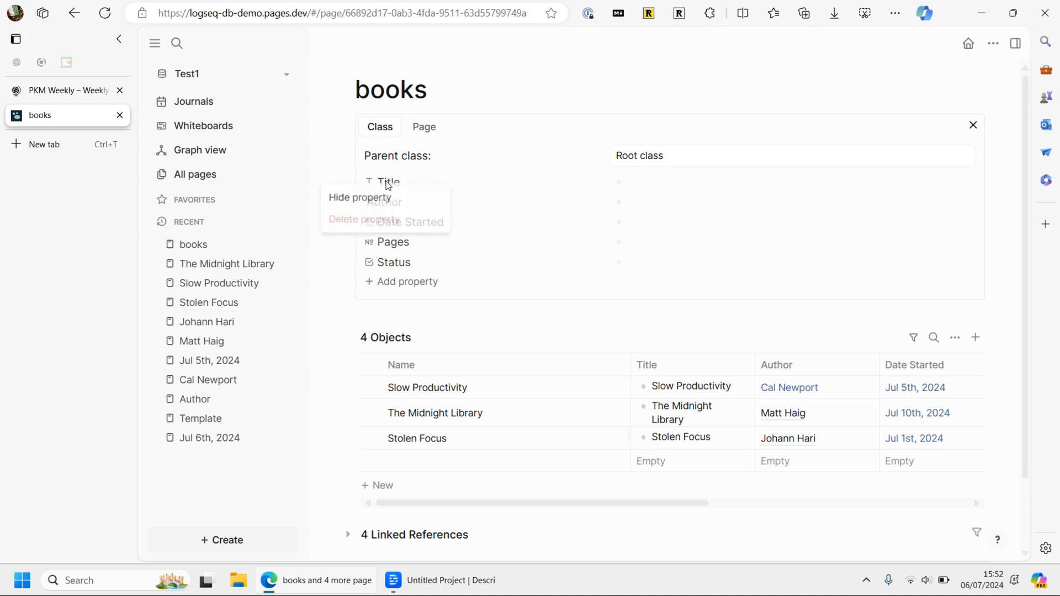
click(374, 221)
drag(469, 285, 620, 285)
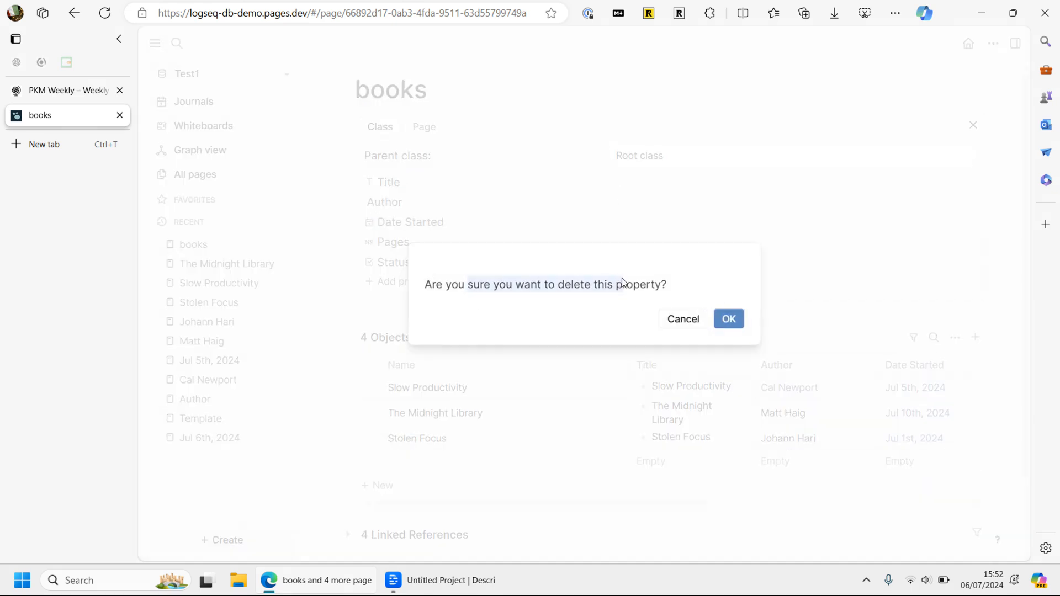
click(733, 325)
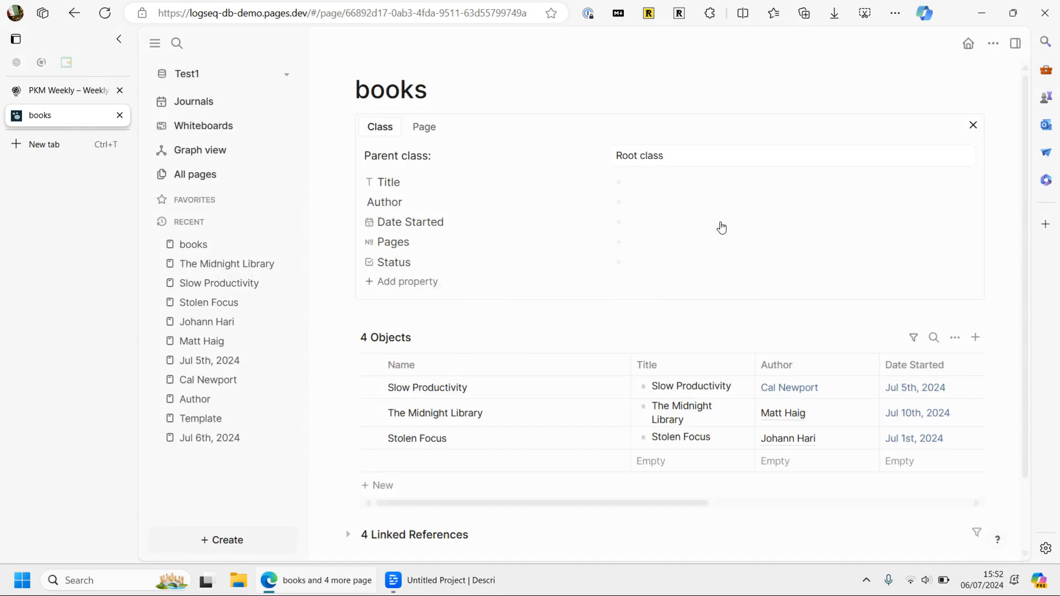
- Add a new property named Genre with the Text schema type to the books class
click(387, 263)
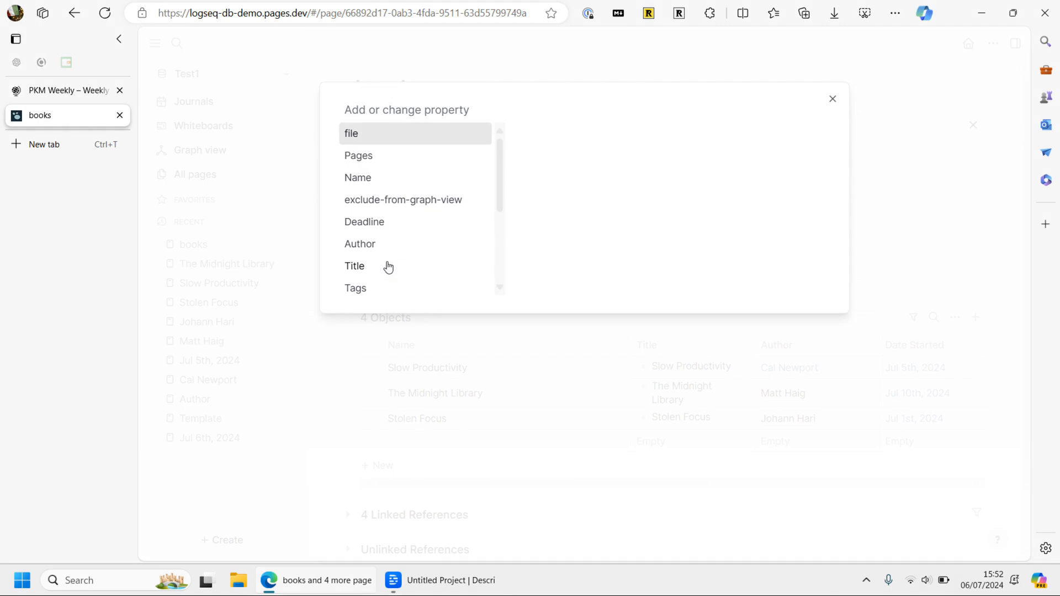
text(Gen)
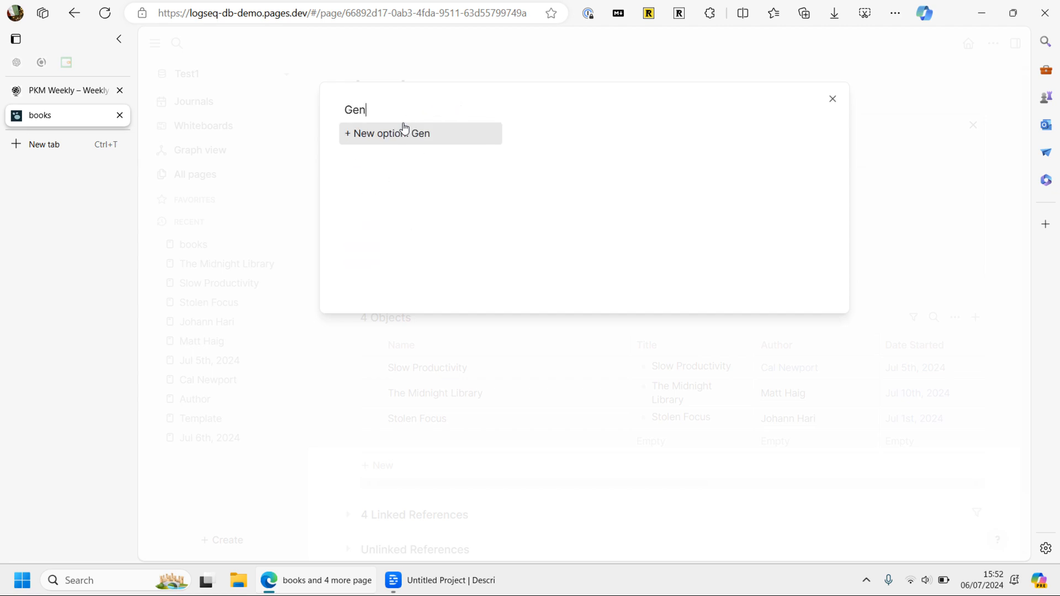
text(re)
click(402, 134)
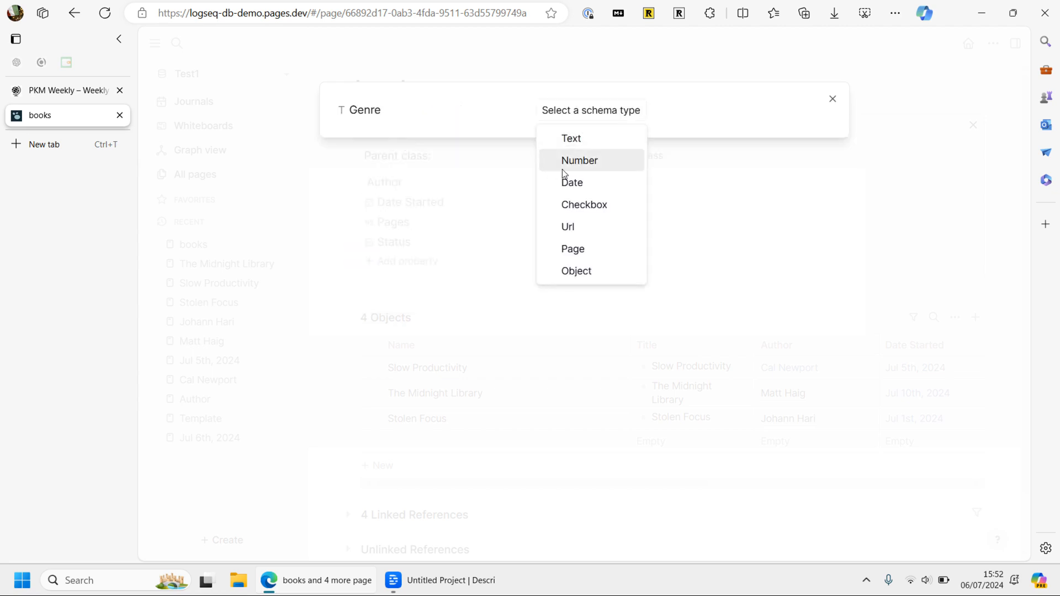
click(588, 143)
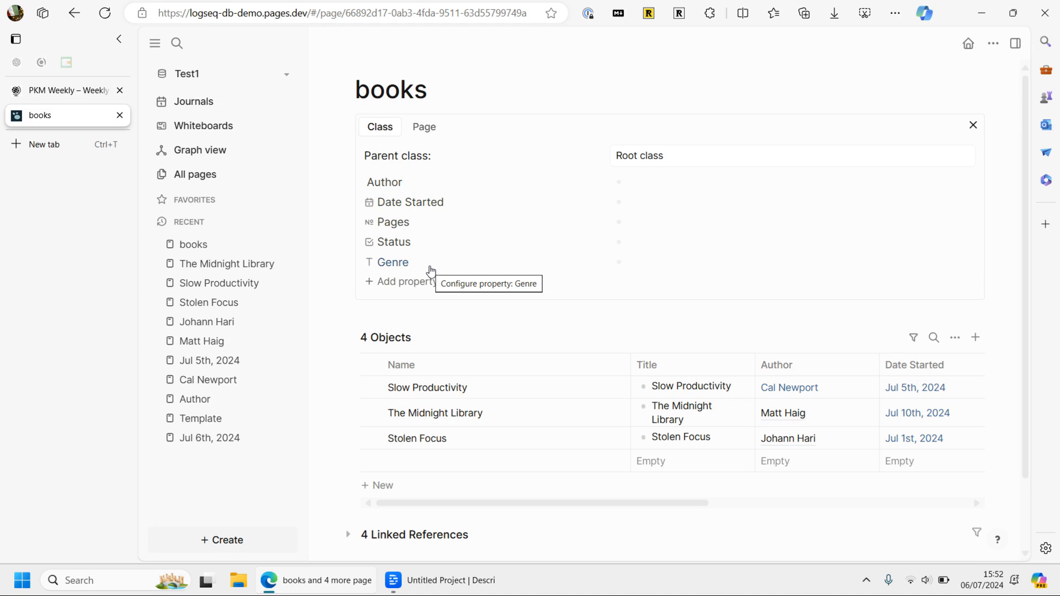
- Rename the Date Started property to Started and describe it as "This is the date I started reading the book"
click(455, 207)
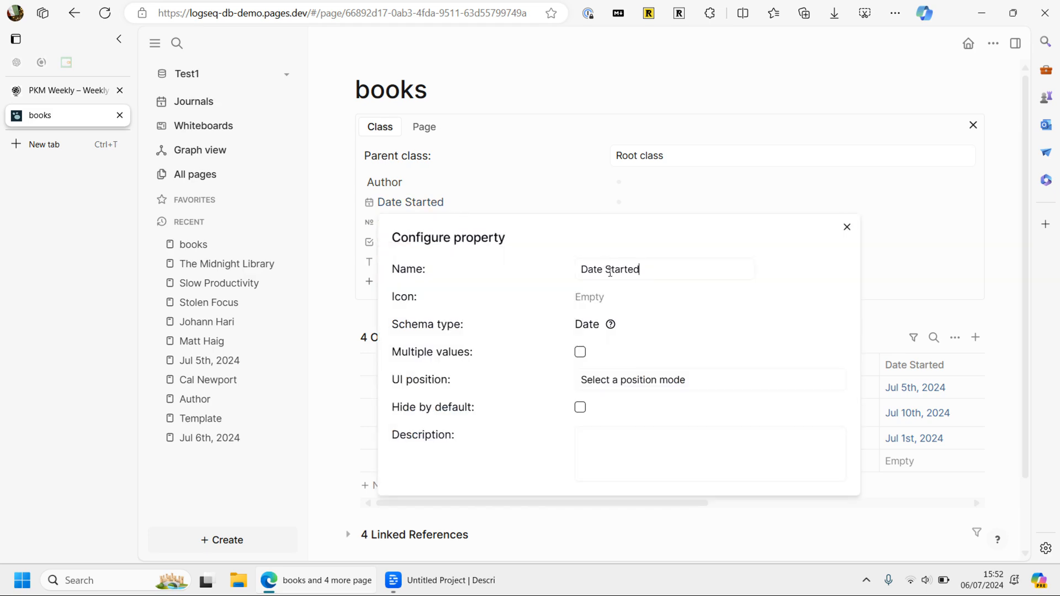
drag(608, 271, 524, 274)
key(BackSpace)
click(661, 440)
text(Thisis)
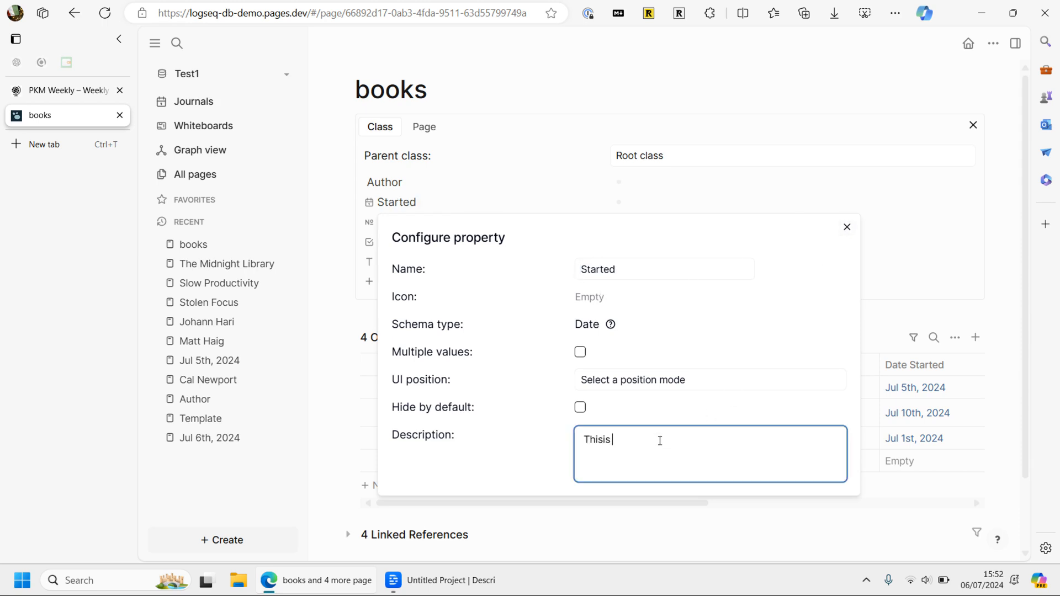
text( the date)
click(660, 441)
text(I started reading the book)
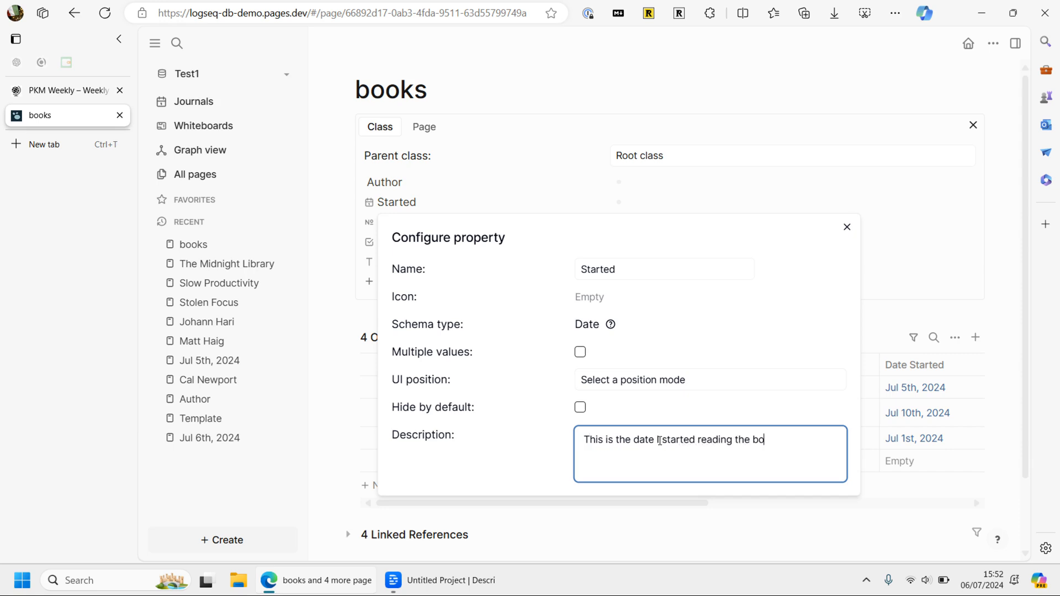
click(845, 226)
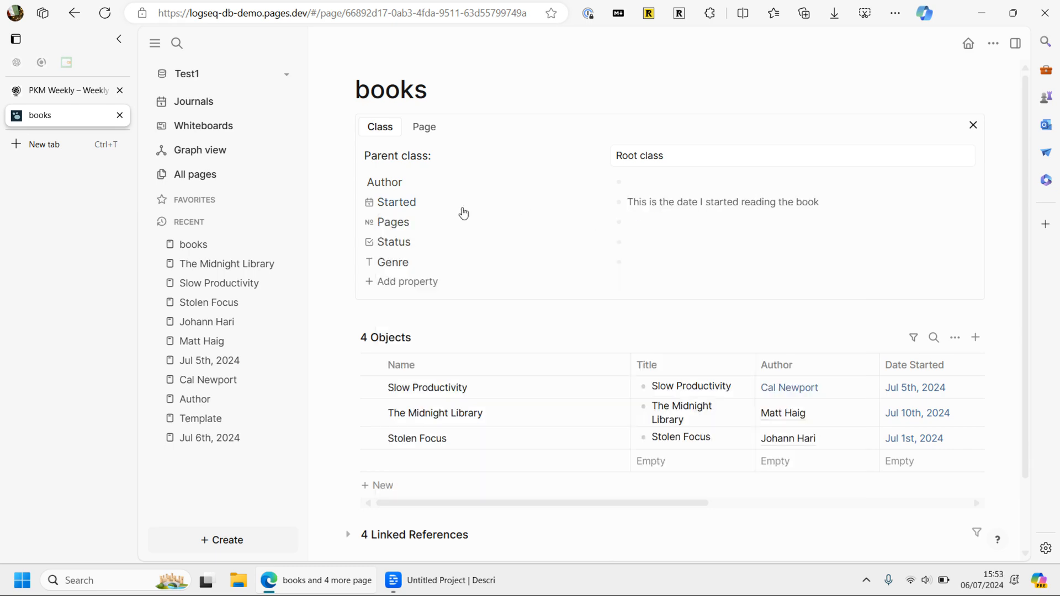
- Check the Started property's settings and close the books class configuration
click(429, 209)
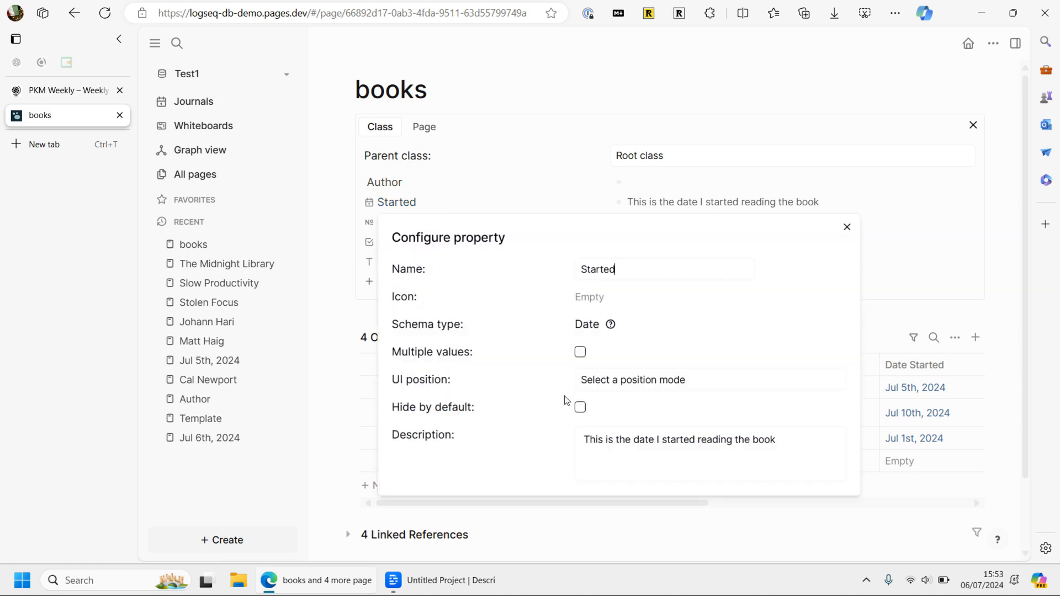
click(847, 226)
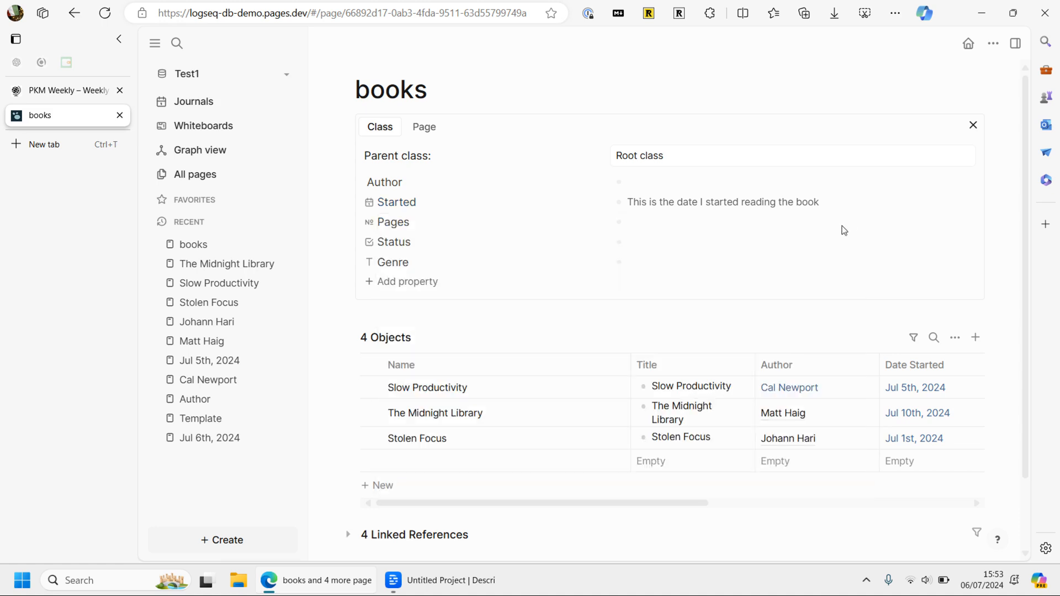
click(973, 125)
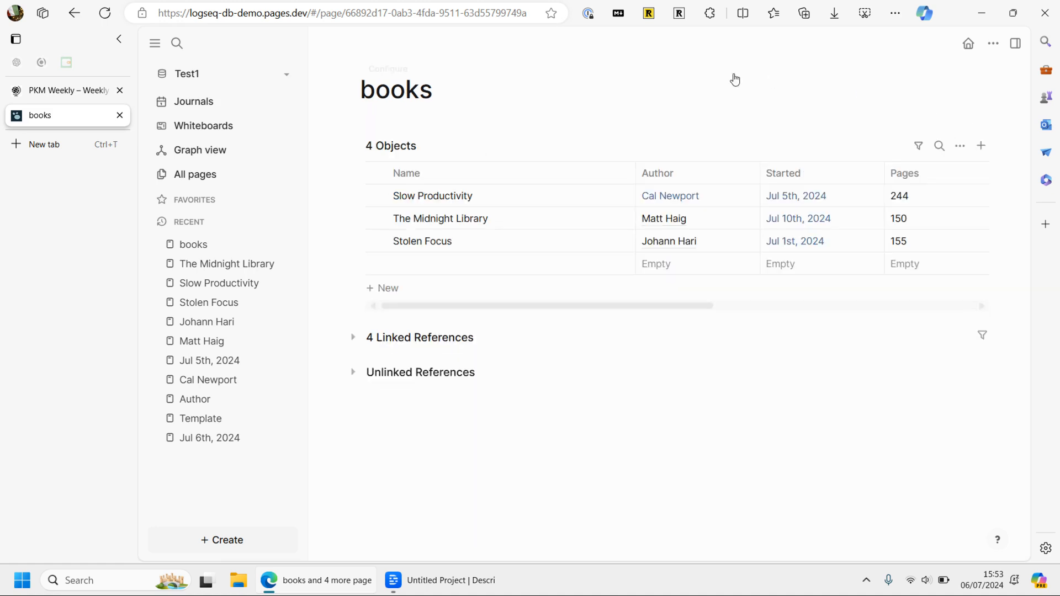
- Compare the properties on The Midnight Library page with those in the books class configuration
click(208, 271)
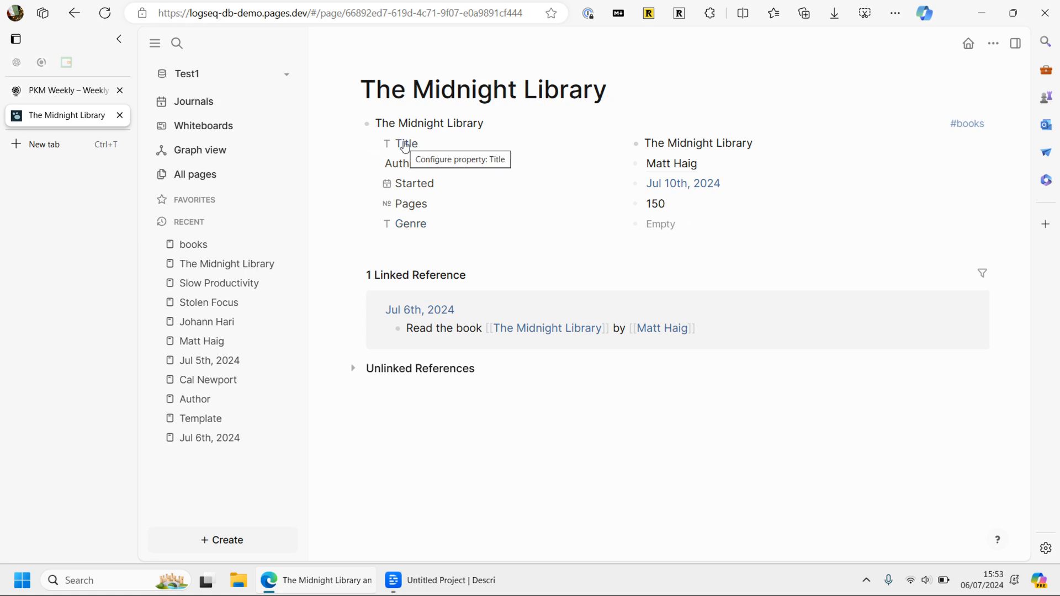
click(966, 124)
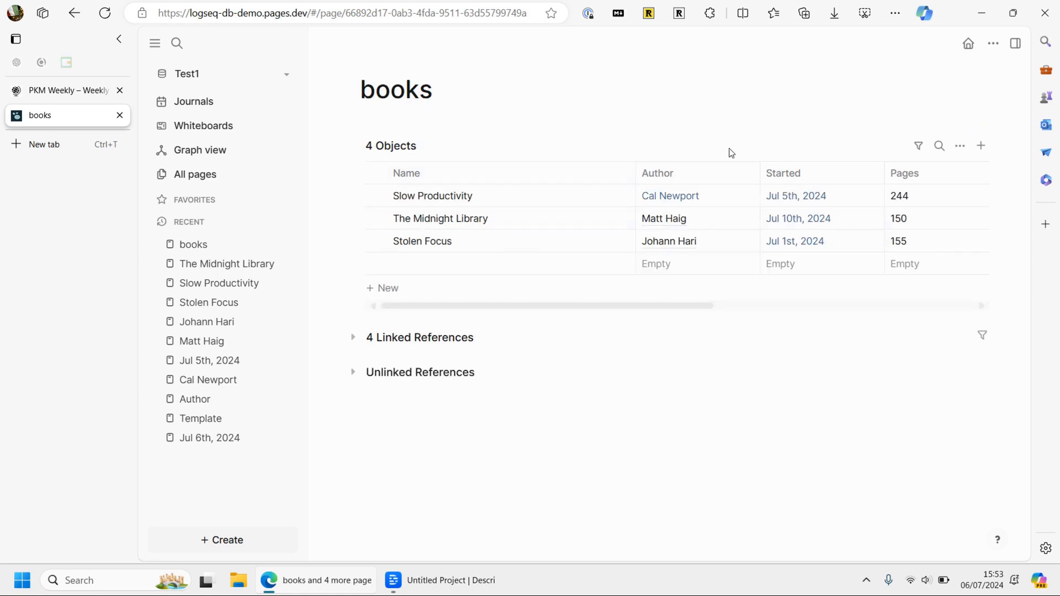
click(388, 69)
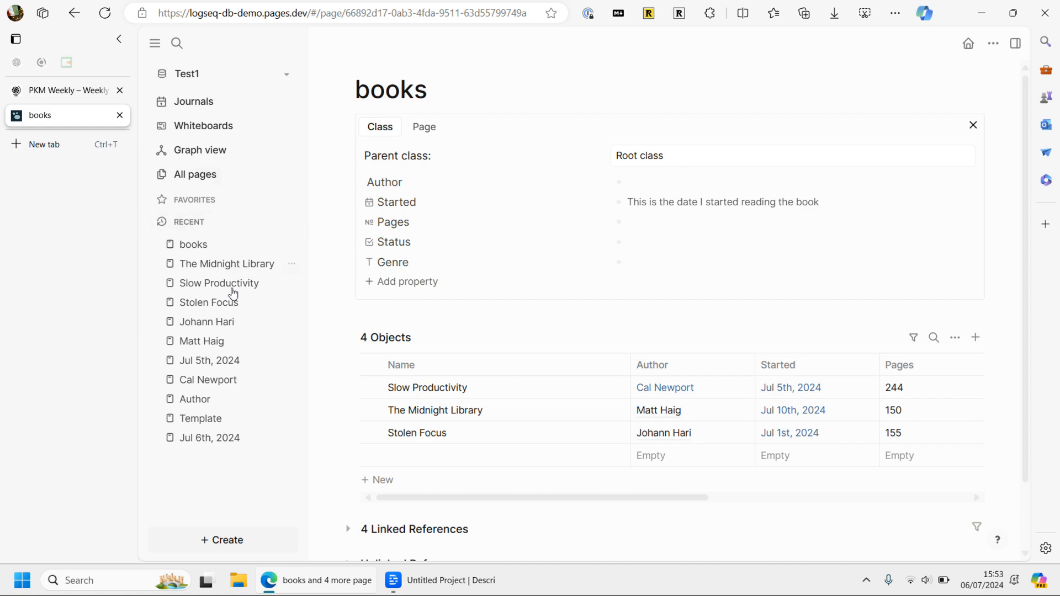
- Check the Template, Slow Productivity and The Midnight Library pages for the changed class properties, and return to the journals
click(209, 417)
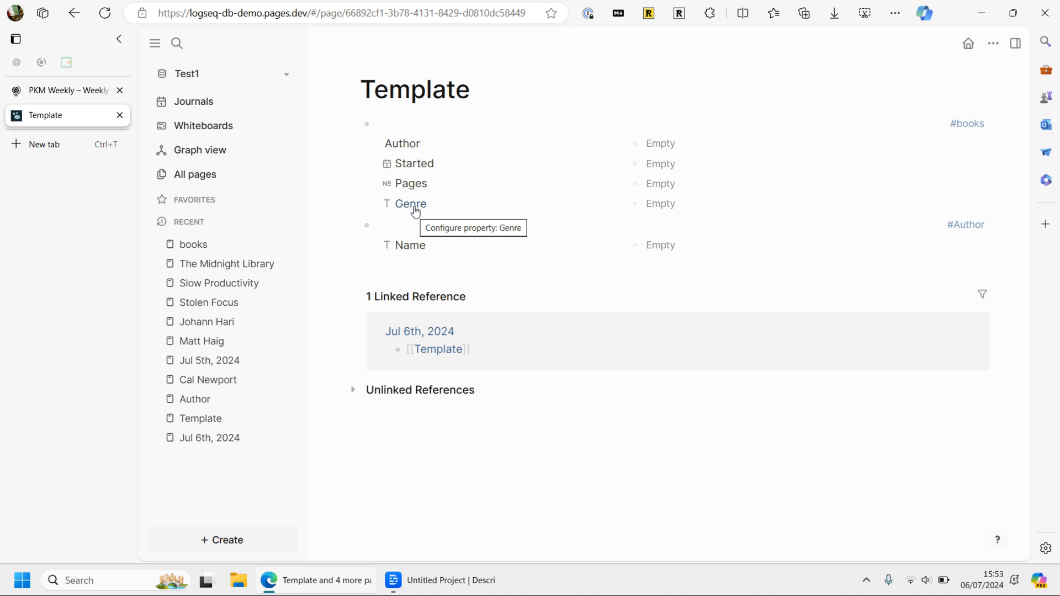
click(245, 285)
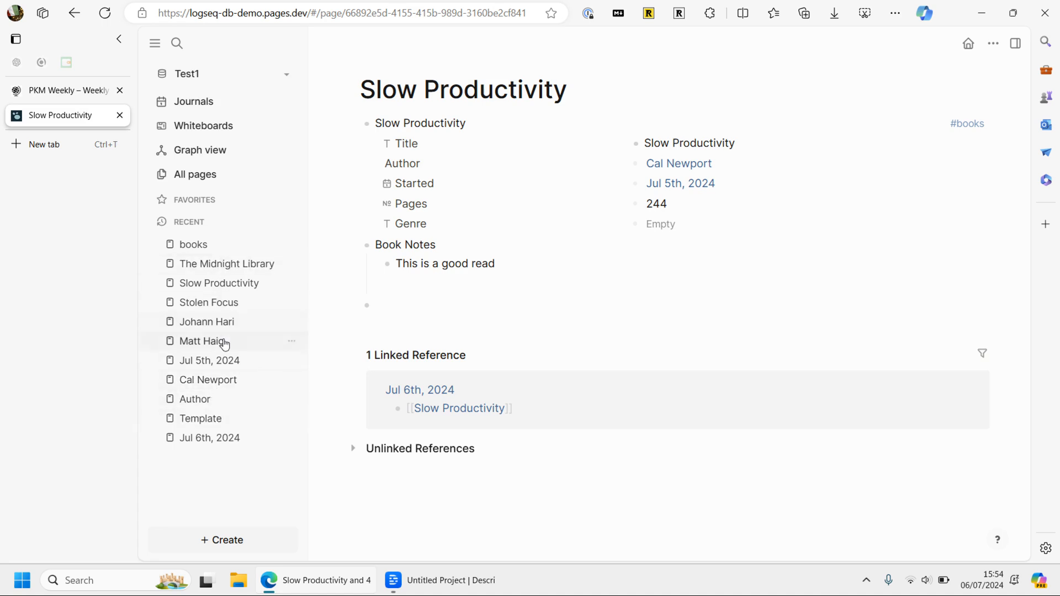
click(227, 270)
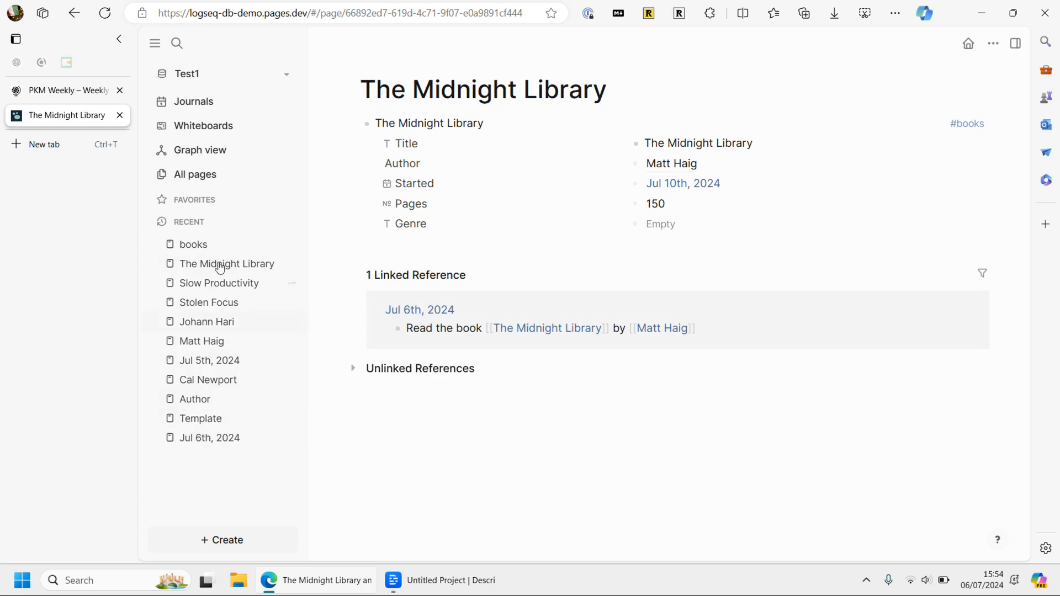
click(190, 102)
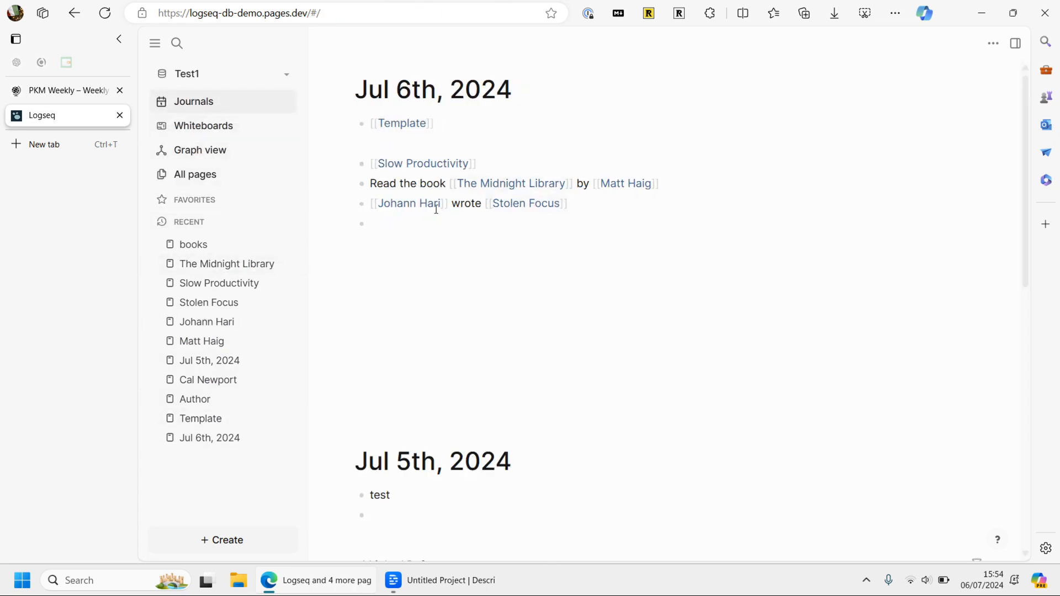
- Check the Stolen Focus page for the changed class properties and return to the journals
click(538, 207)
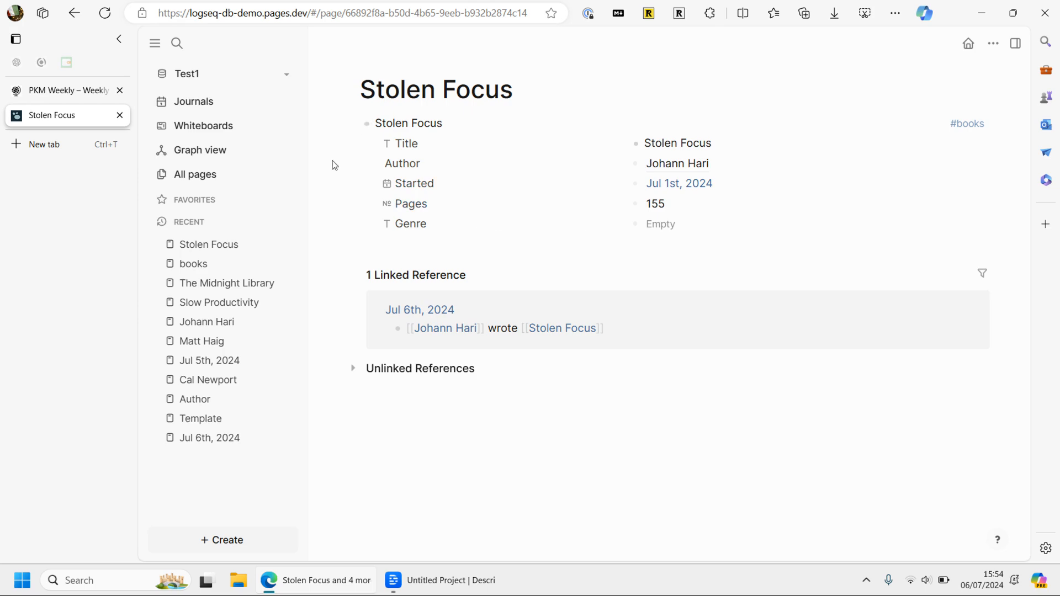
click(190, 112)
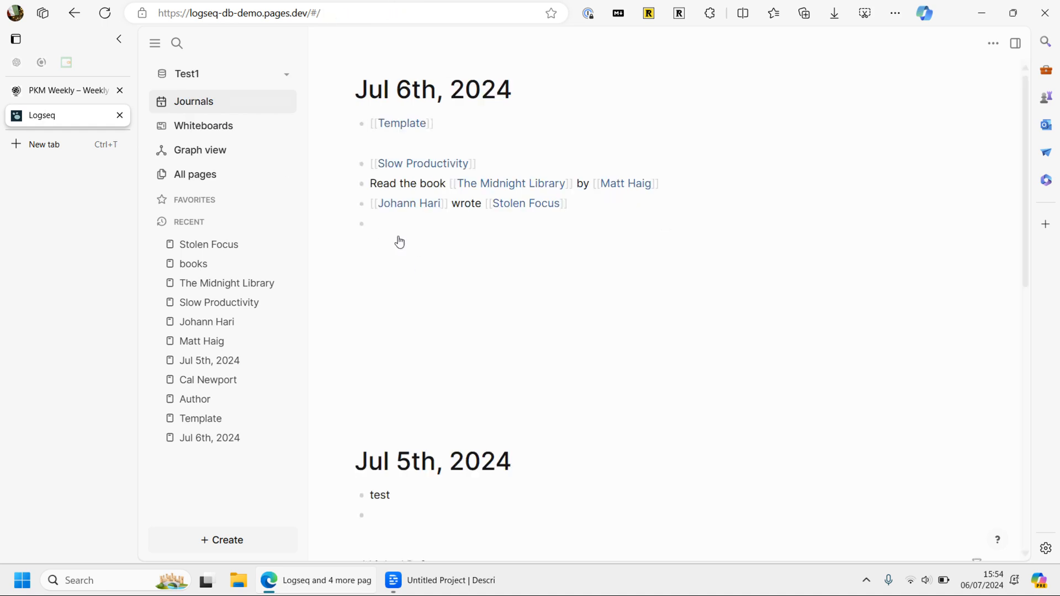
- Add a link to tomorrow's date, Jul 7th, 2024, in the Jul 6th journal and open that page
click(397, 225)
text(/tom)
key(Return)
click(418, 231)
click(420, 128)
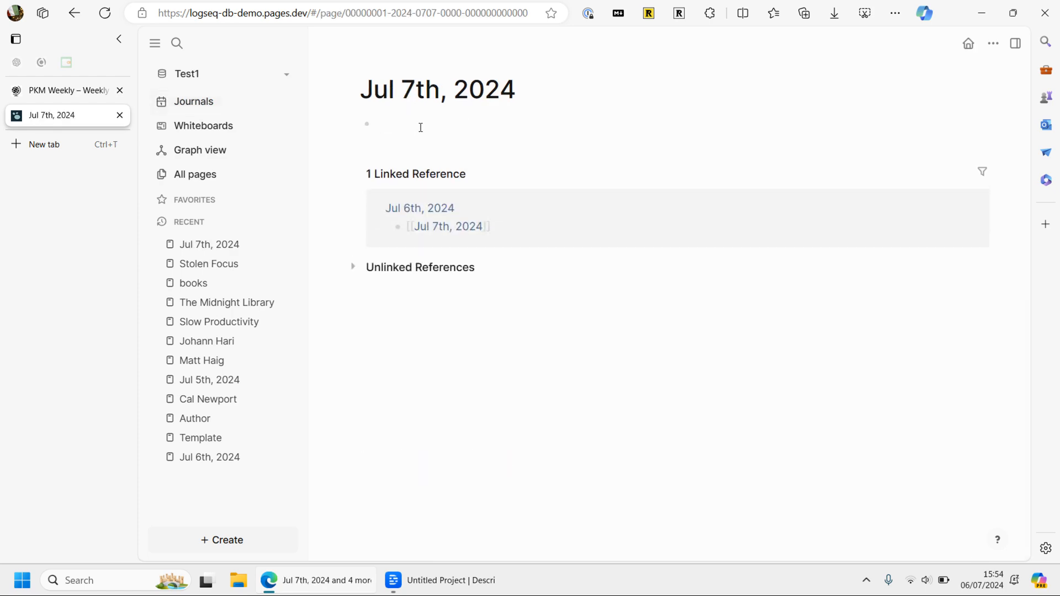
- Insert a live query block on the Jul 7th, 2024 page
text(/que)
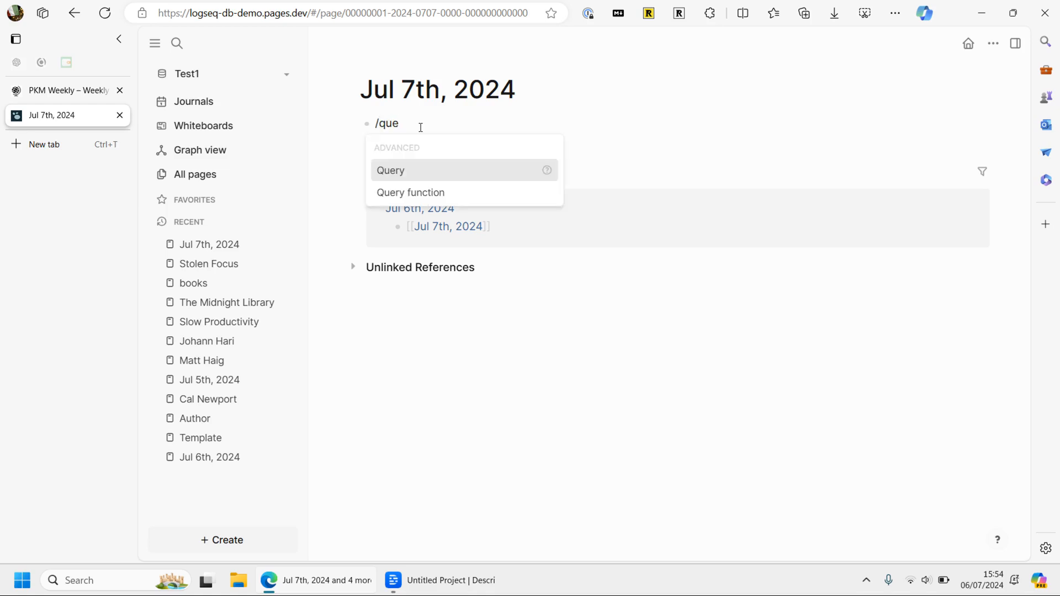
key(Return)
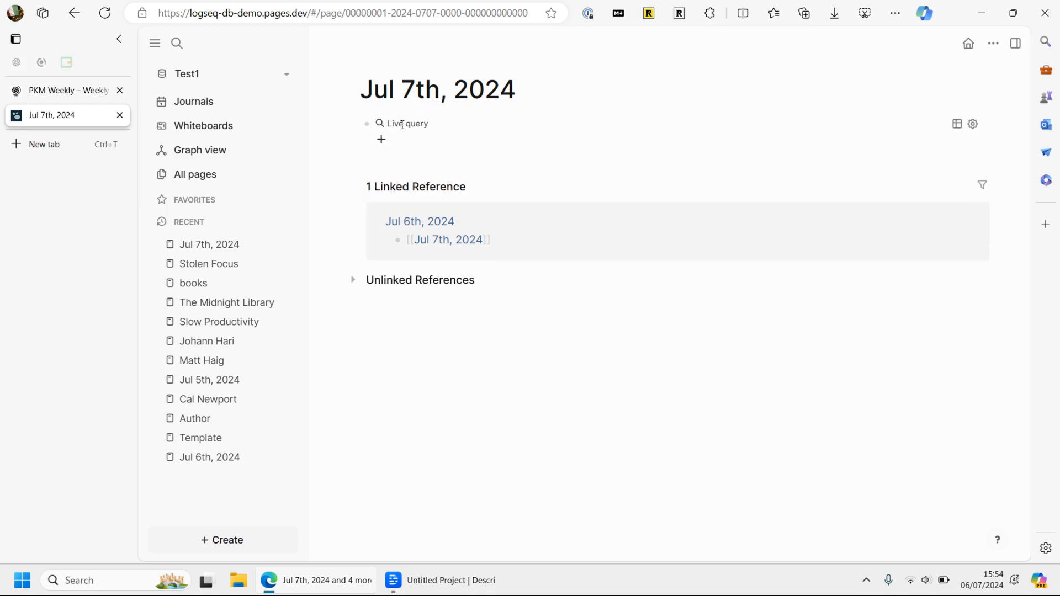
click(420, 129)
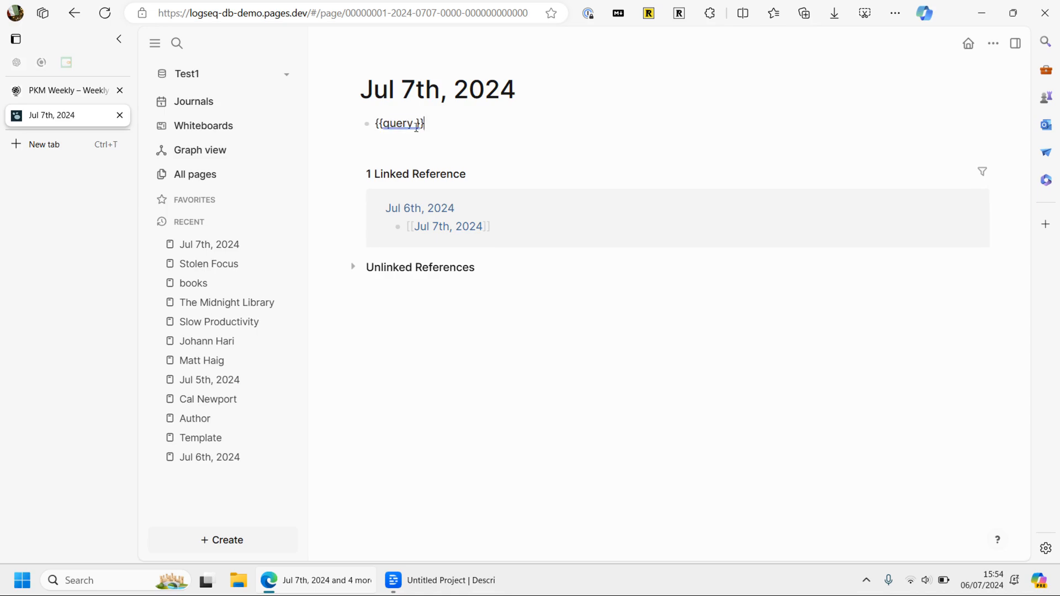
click(404, 146)
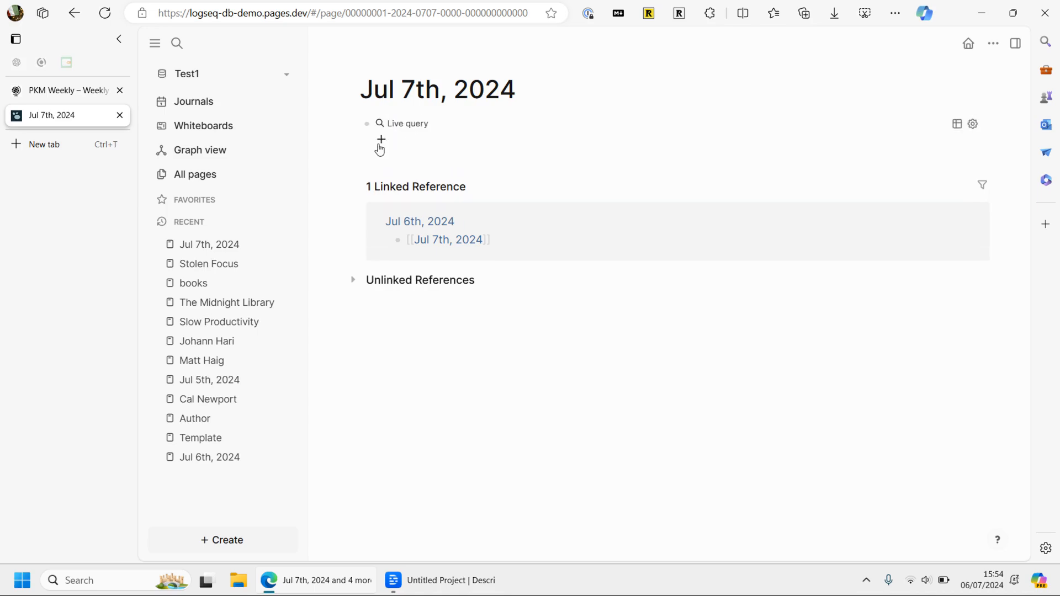
- Look through the filter types and the properties offered for the live query, then close the filter list
click(381, 140)
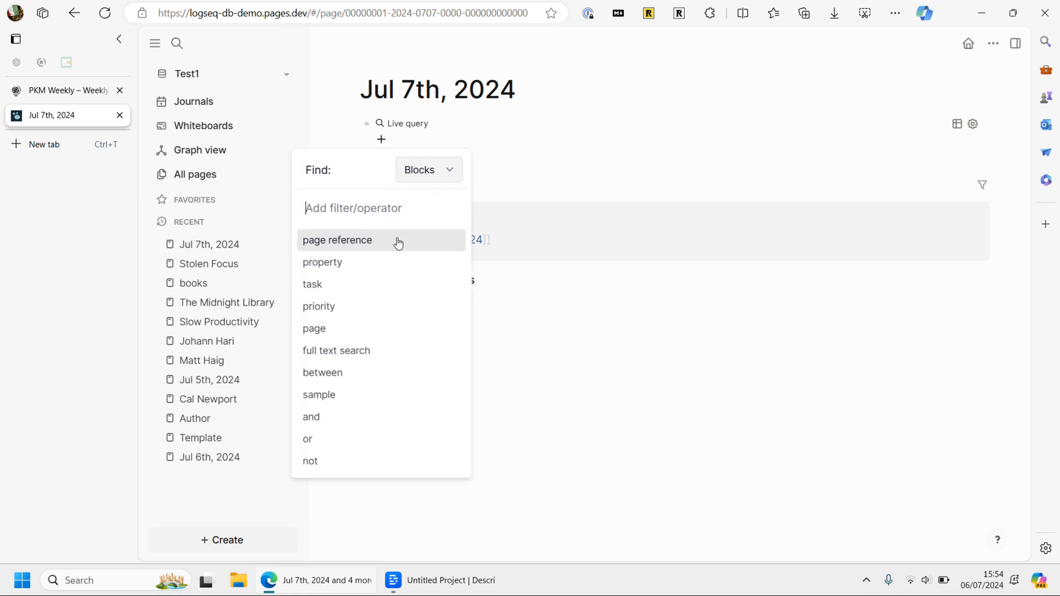
click(378, 267)
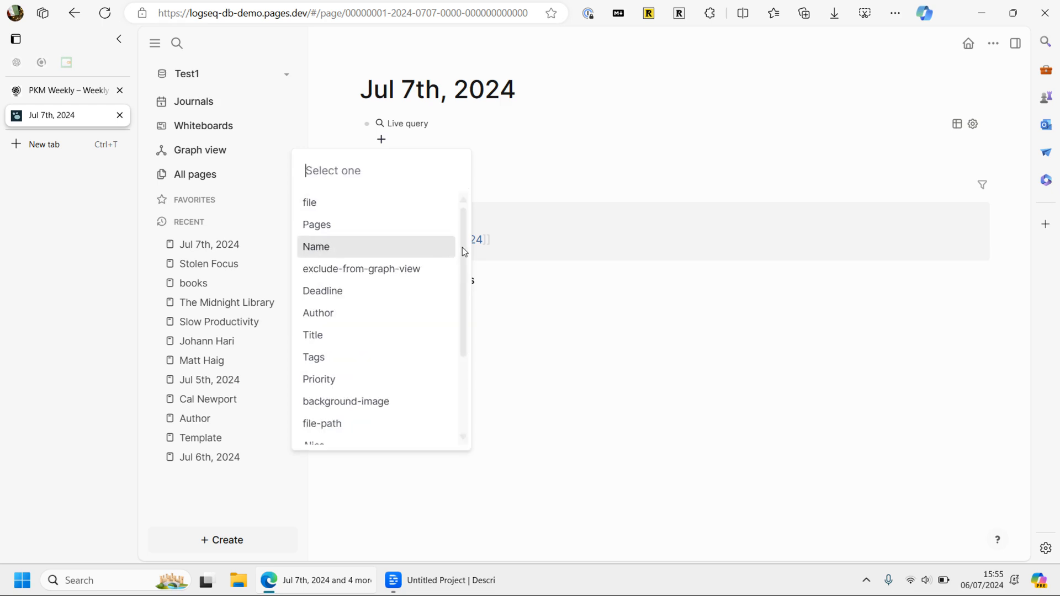
mouse_move(463, 248)
mouse_down()
mouse_move(465, 358)
mouse_move(470, 230)
mouse_up()
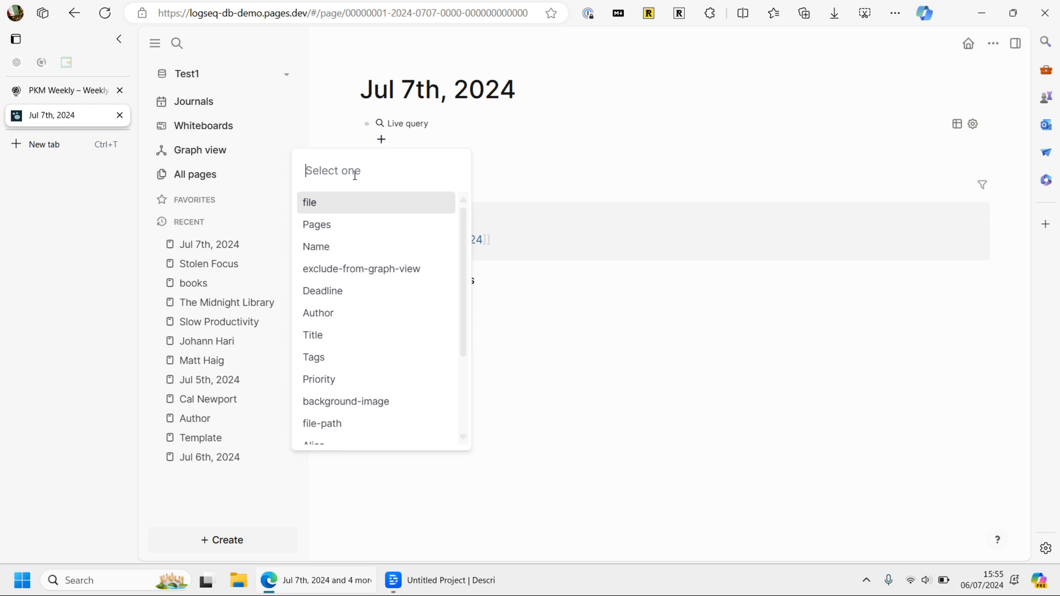
scroll(407, 379, down, 3)
scroll(406, 376, up, 3)
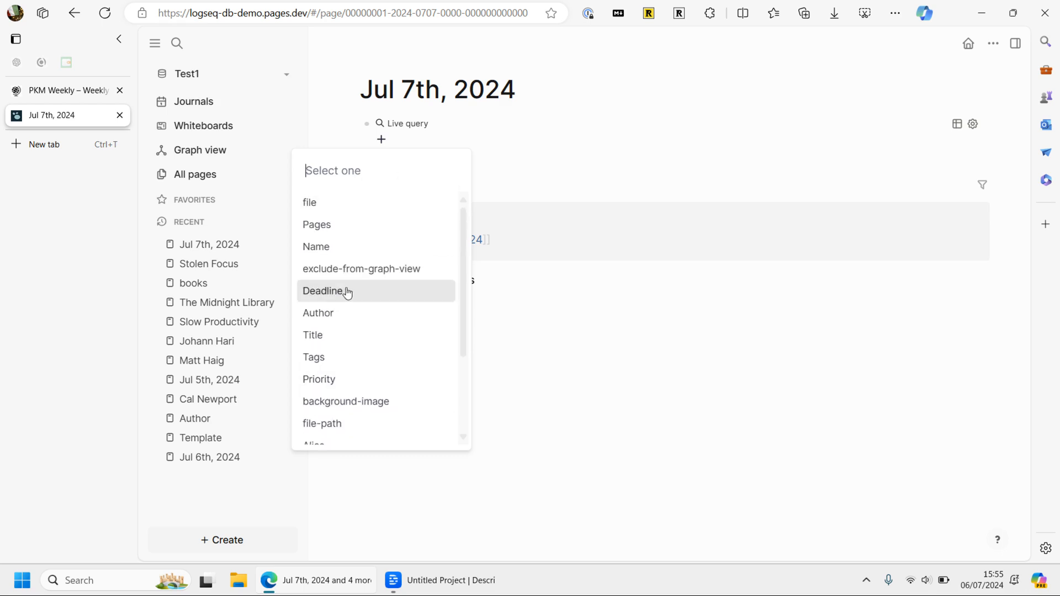
scroll(348, 298, down, 3)
scroll(348, 302, up, 3)
key(Escape)
- Look at the priority filter's options and the longer list of filterable properties without adding a filter
click(381, 139)
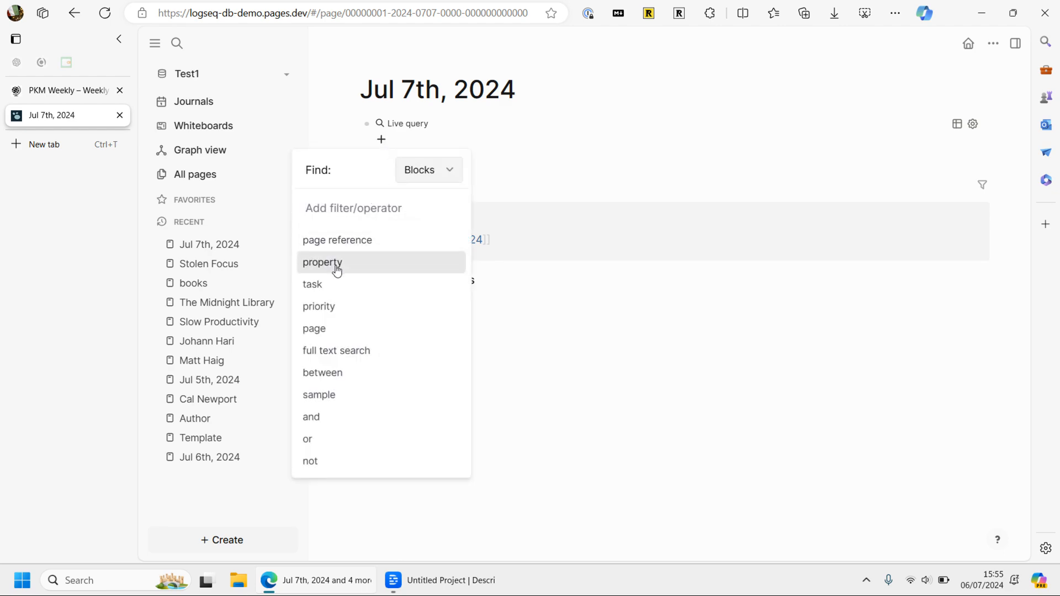
click(325, 307)
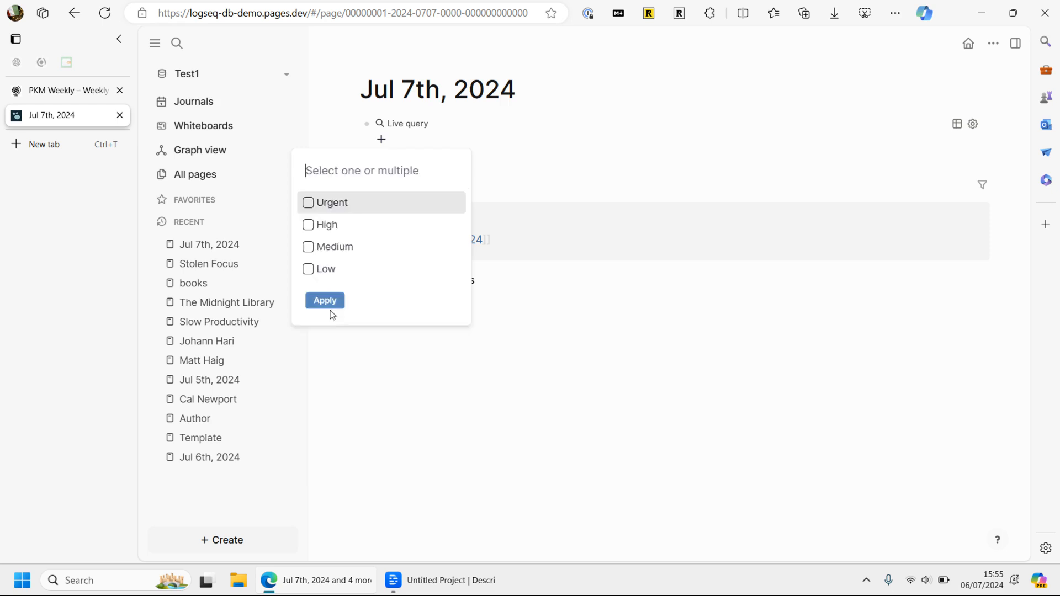
key(Escape)
click(381, 139)
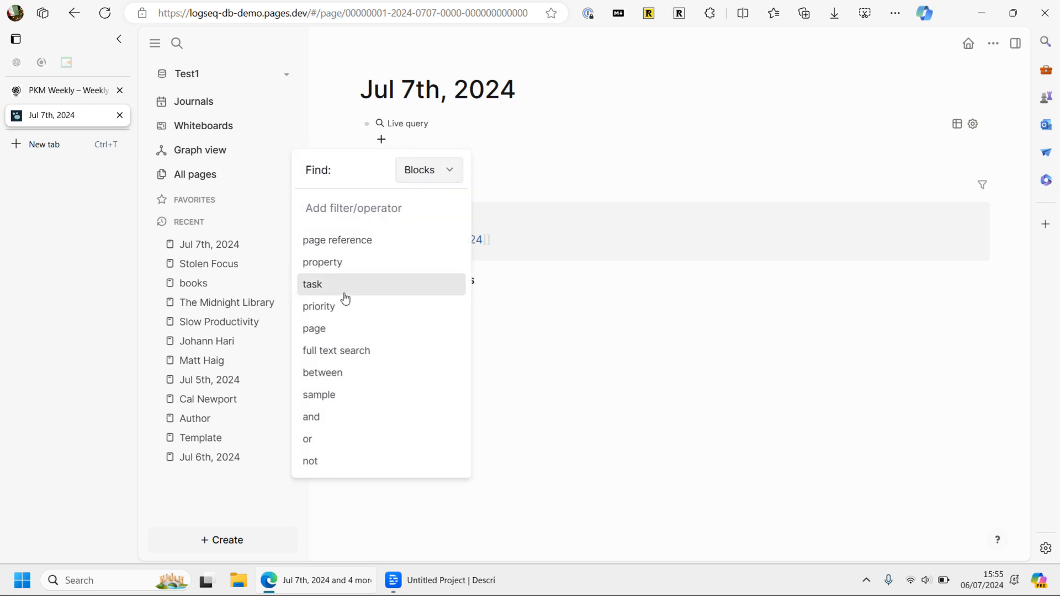
click(347, 260)
scroll(353, 375, down, 5)
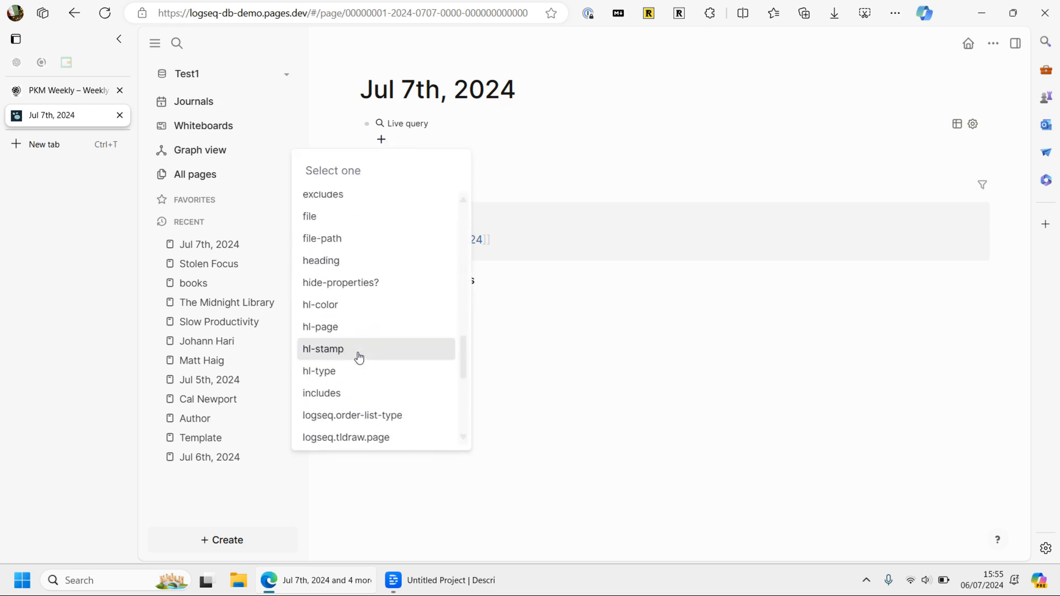
scroll(362, 356, up, 5)
key(Escape)
- Examine the query's property list for the books class properties and view the values available for Author
click(381, 139)
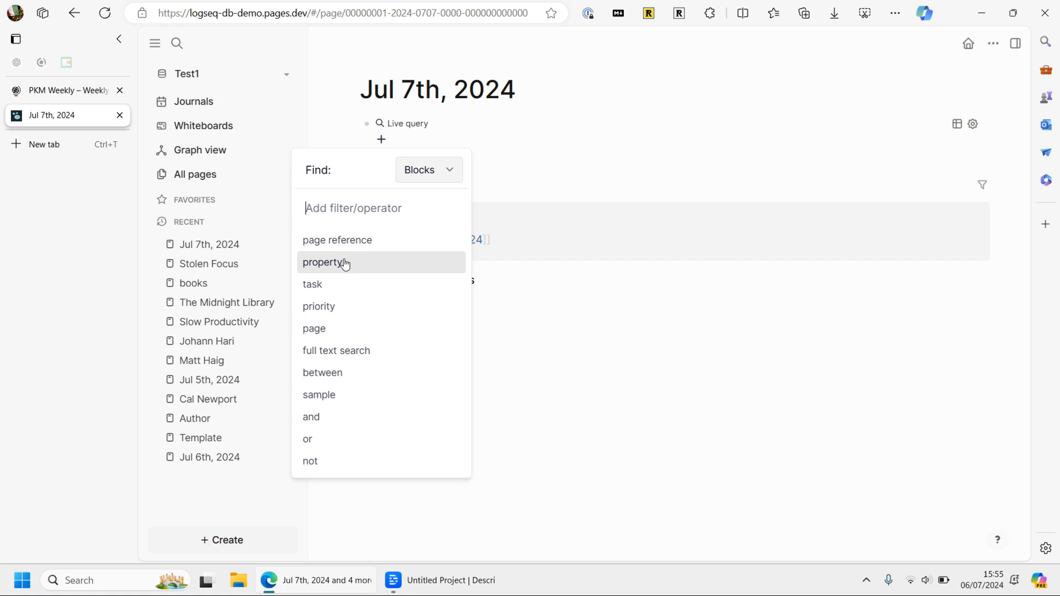
click(345, 262)
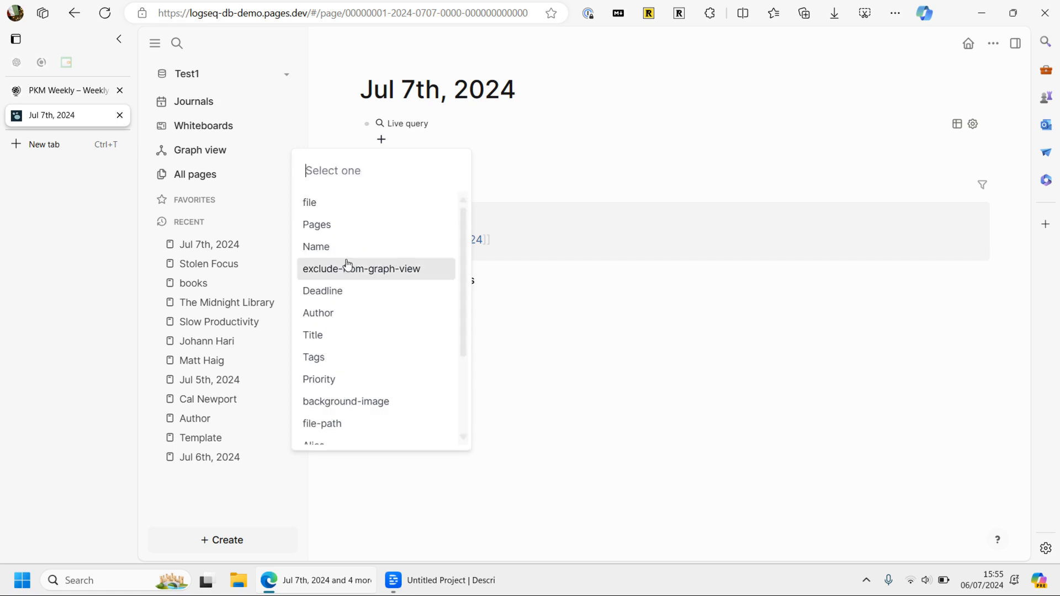
mouse_move(464, 261)
mouse_down()
mouse_move(462, 382)
mouse_move(461, 265)
mouse_up()
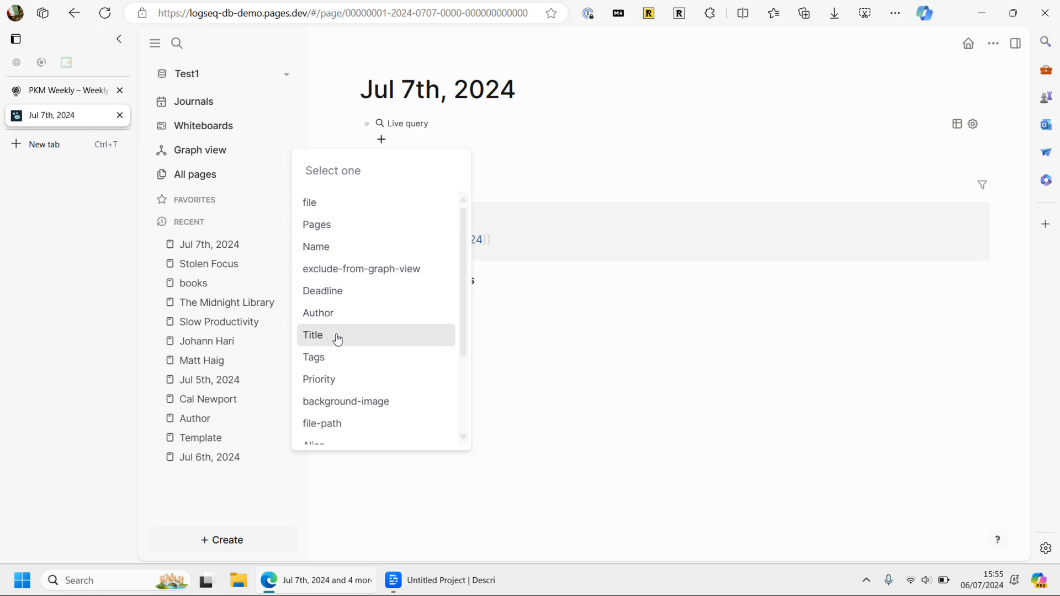
scroll(336, 337, down, 1)
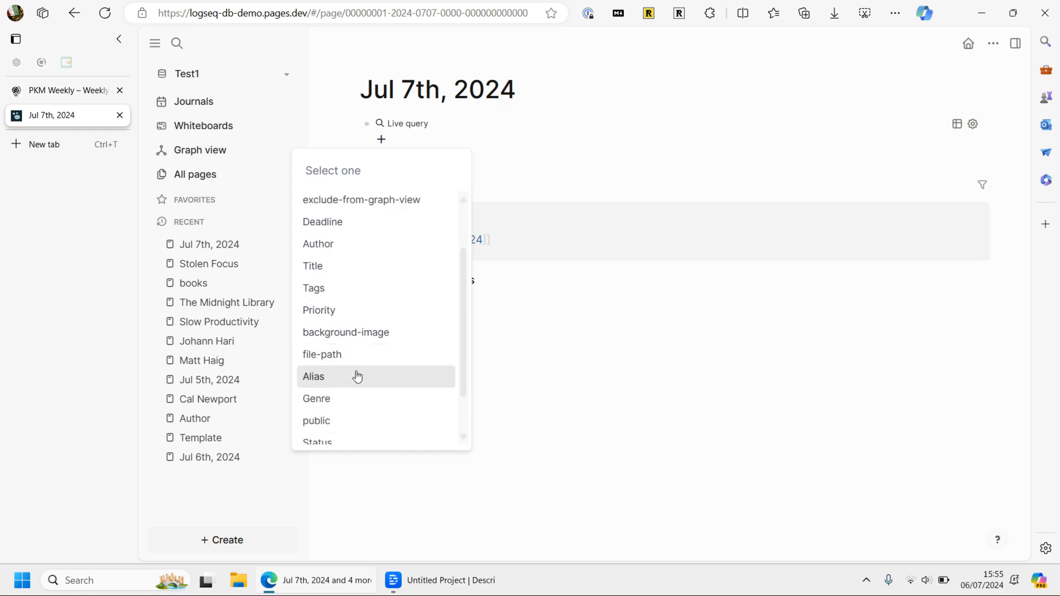
scroll(359, 367, down, 1)
scroll(360, 430, up, 2)
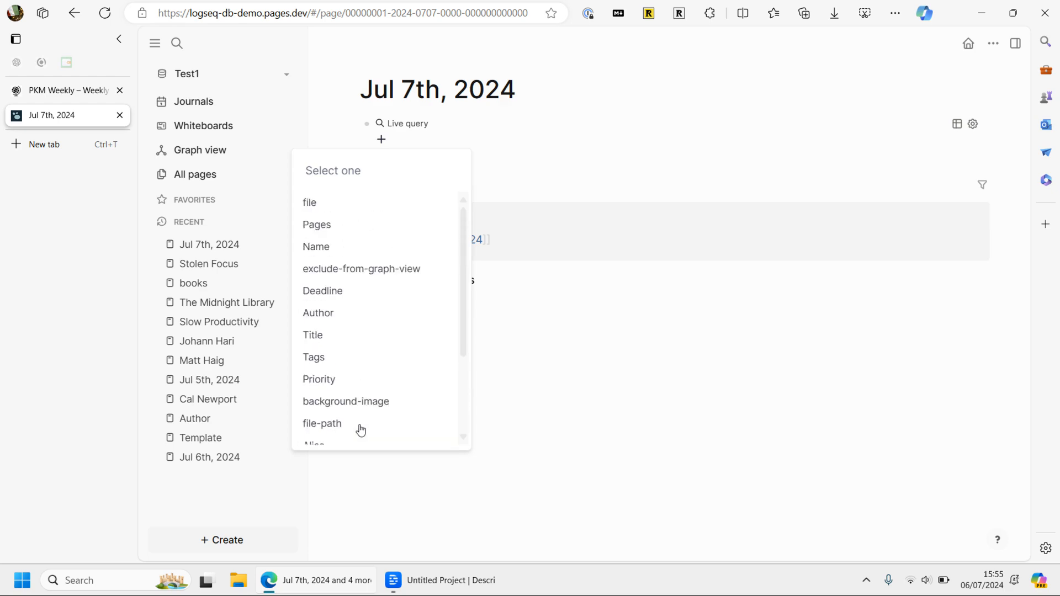
scroll(359, 430, down, 2)
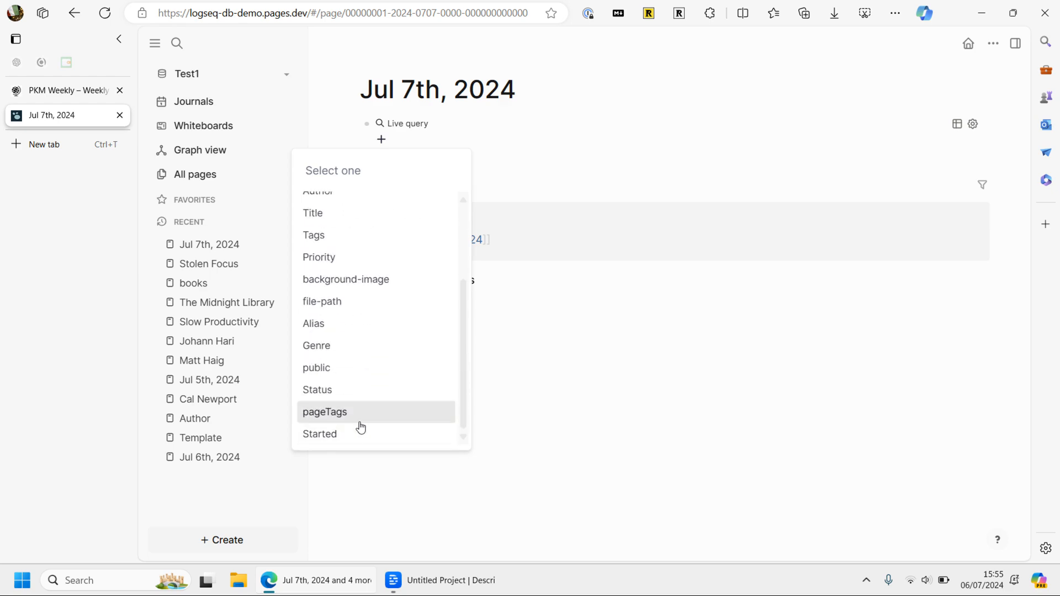
scroll(361, 426, up, 2)
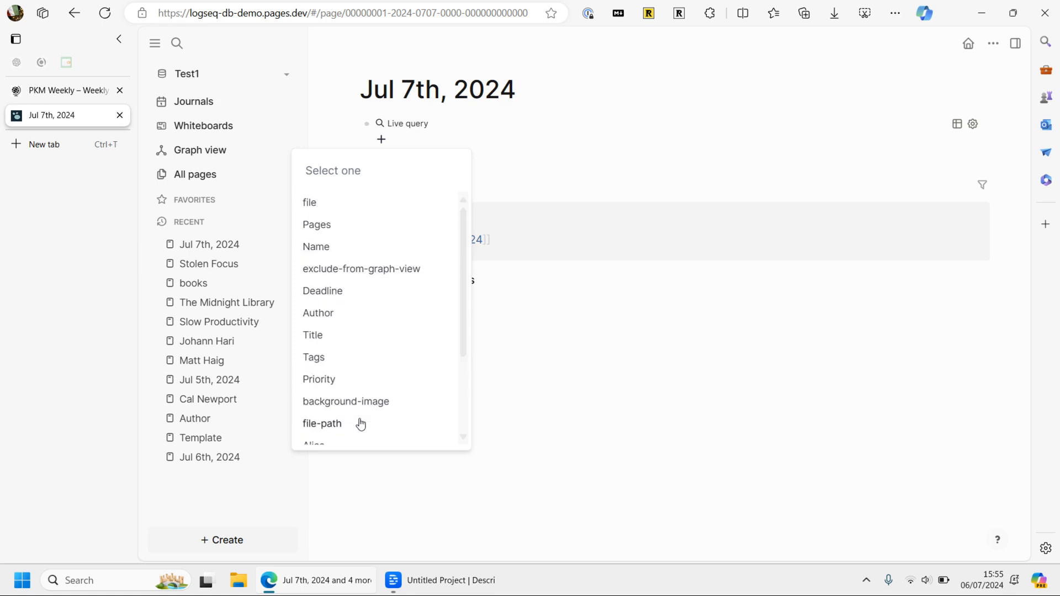
click(367, 319)
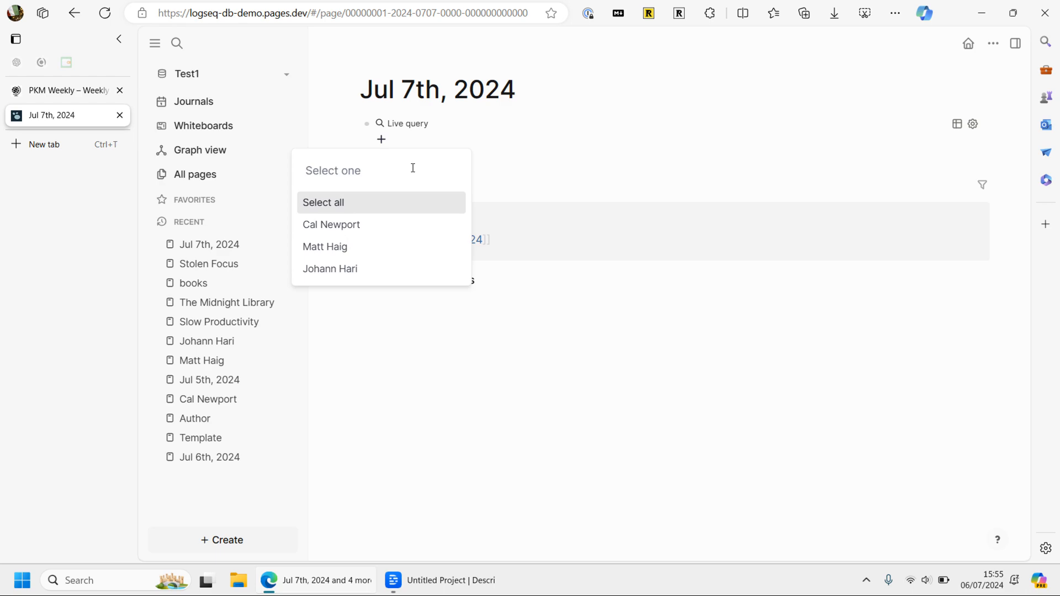
key(Escape)
- Filter the live query by the Author property, selecting all values
click(380, 138)
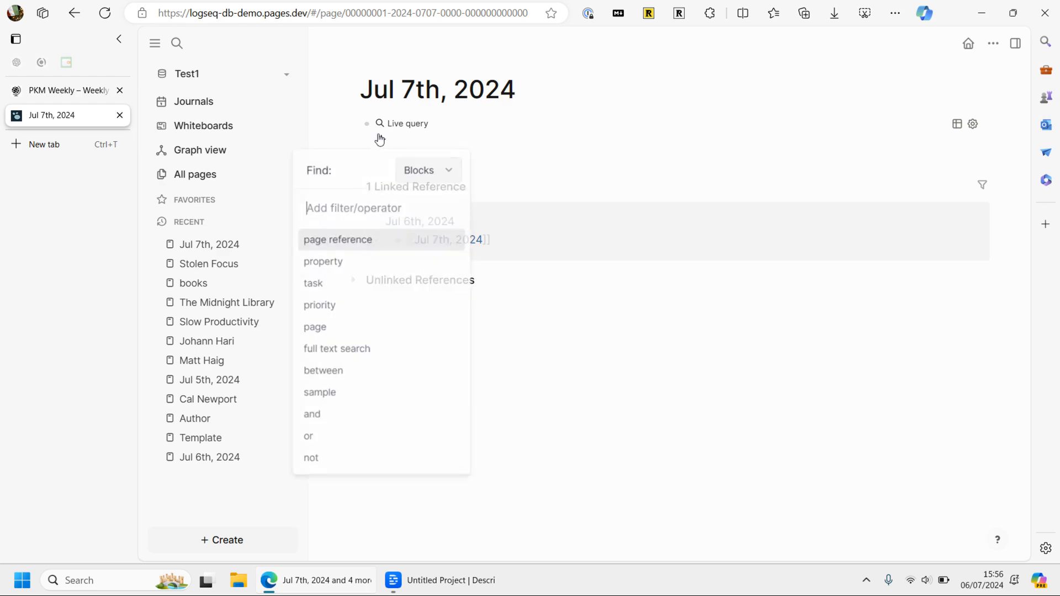
click(322, 264)
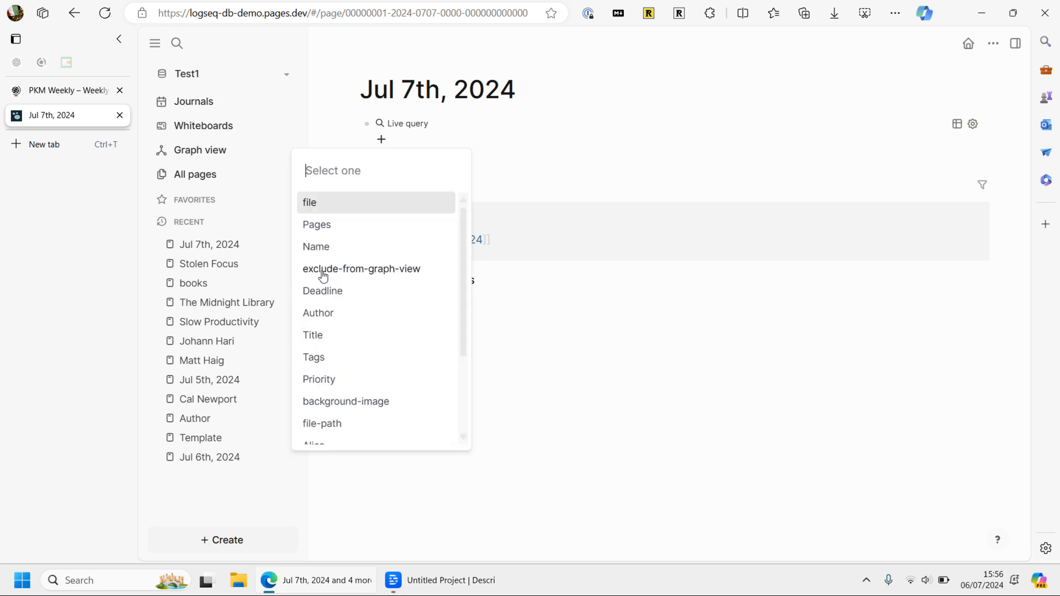
click(334, 313)
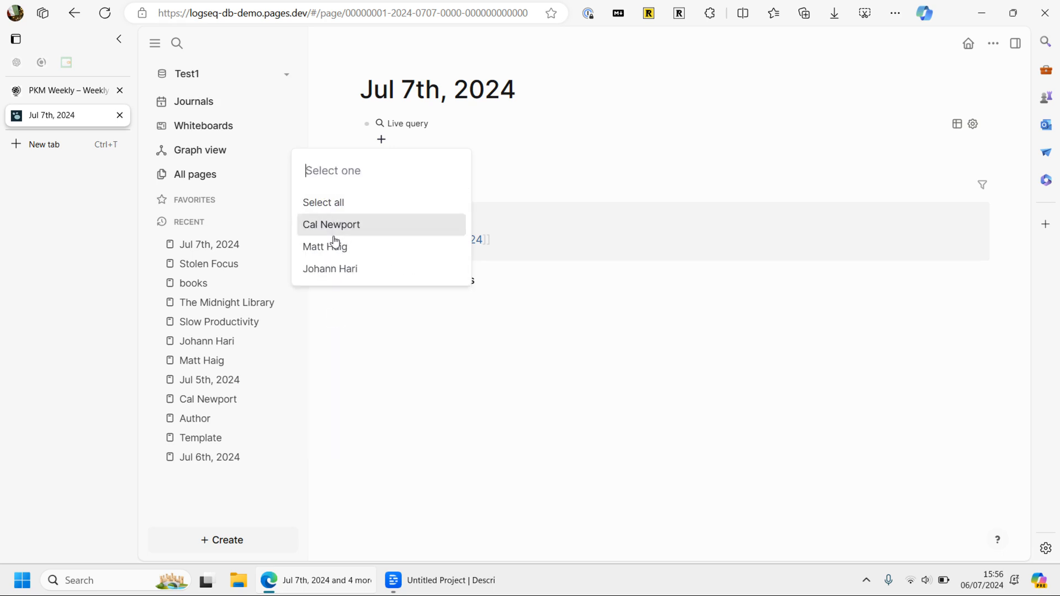
click(339, 204)
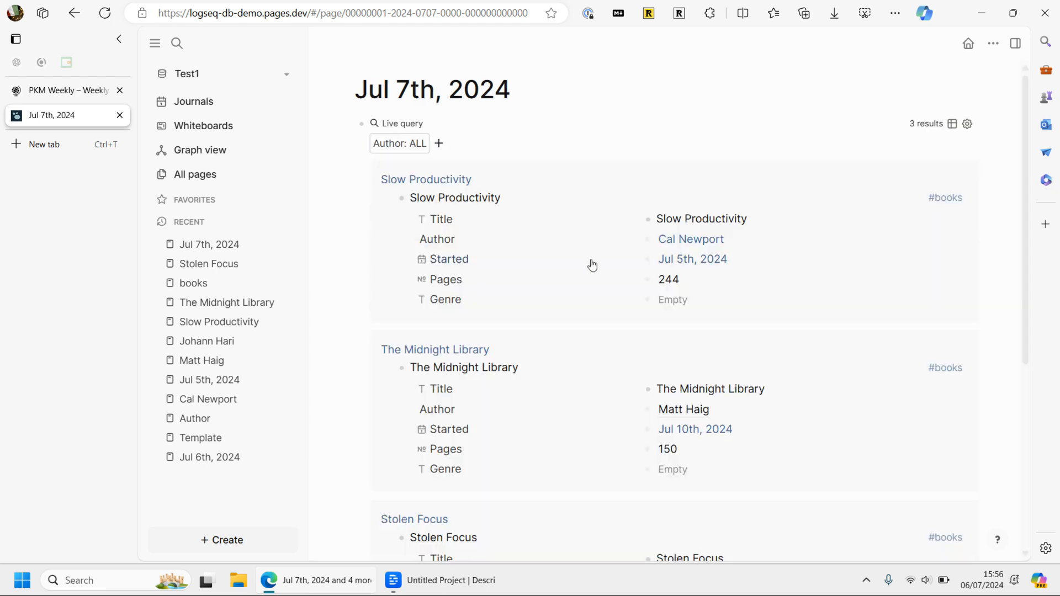
- Review the books returned by the query, compare them with the books class page, and return to Jul 7th, 2024
scroll(620, 265, down, 1)
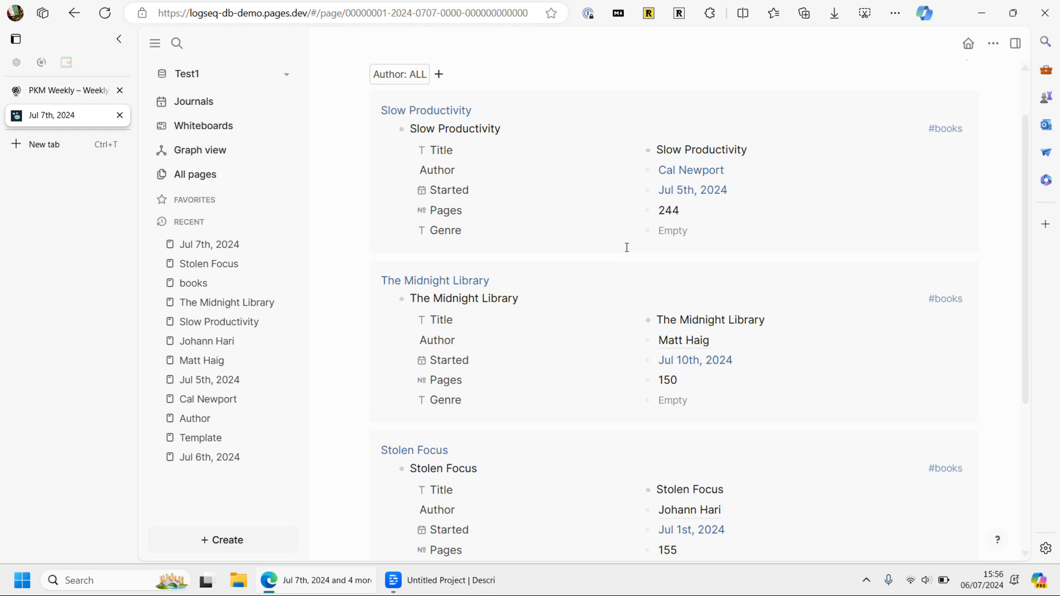
scroll(627, 246, down, 3)
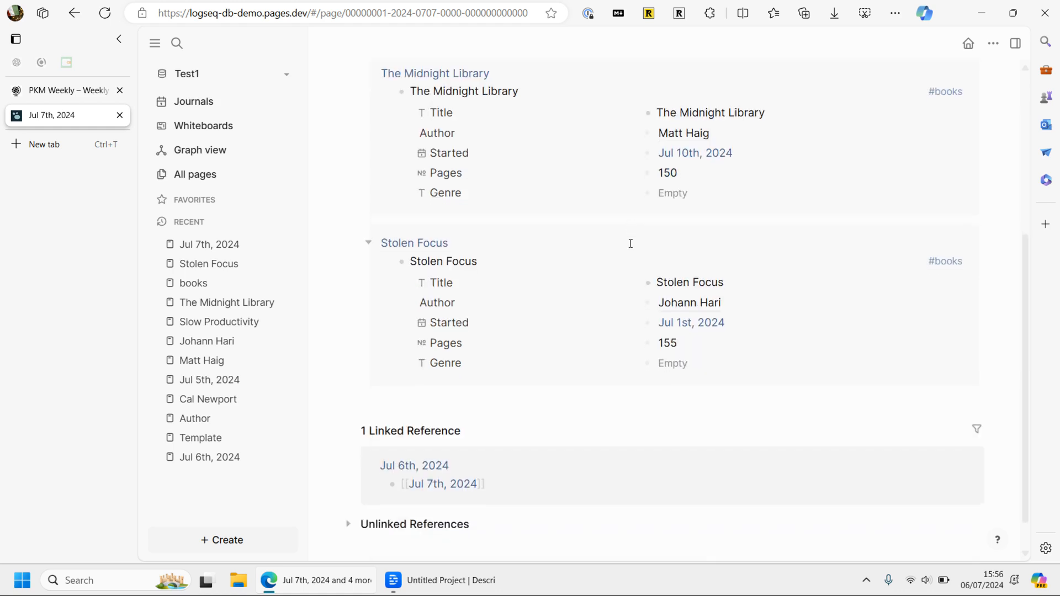
scroll(630, 243, up, 4)
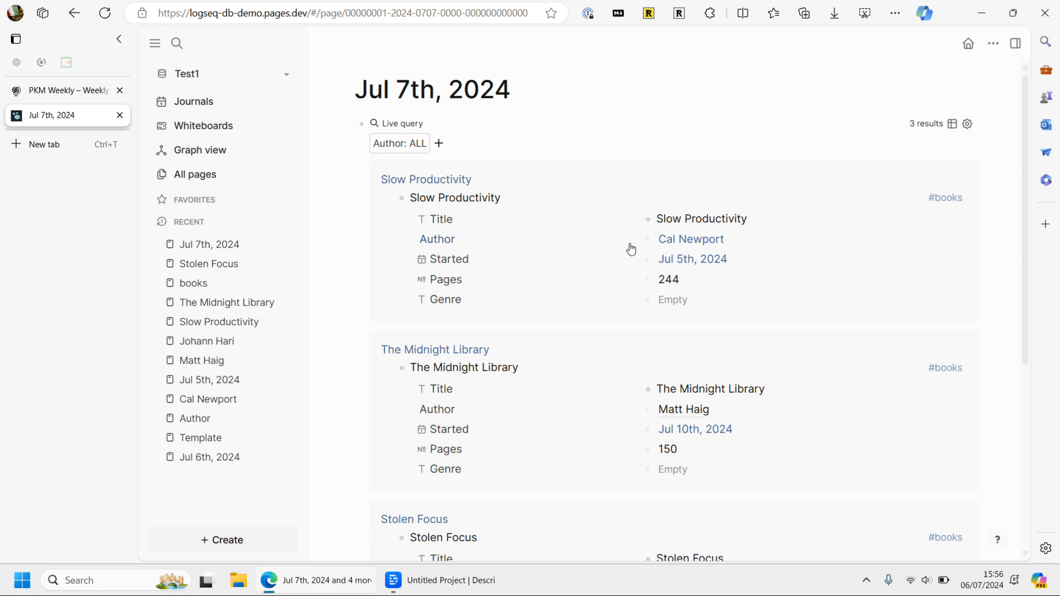
click(944, 200)
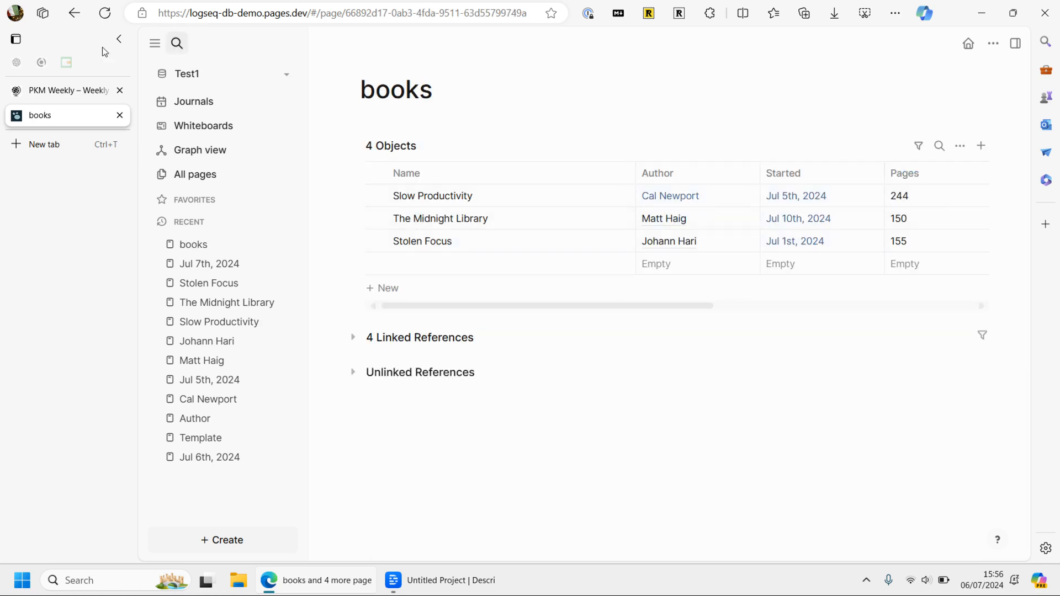
click(74, 13)
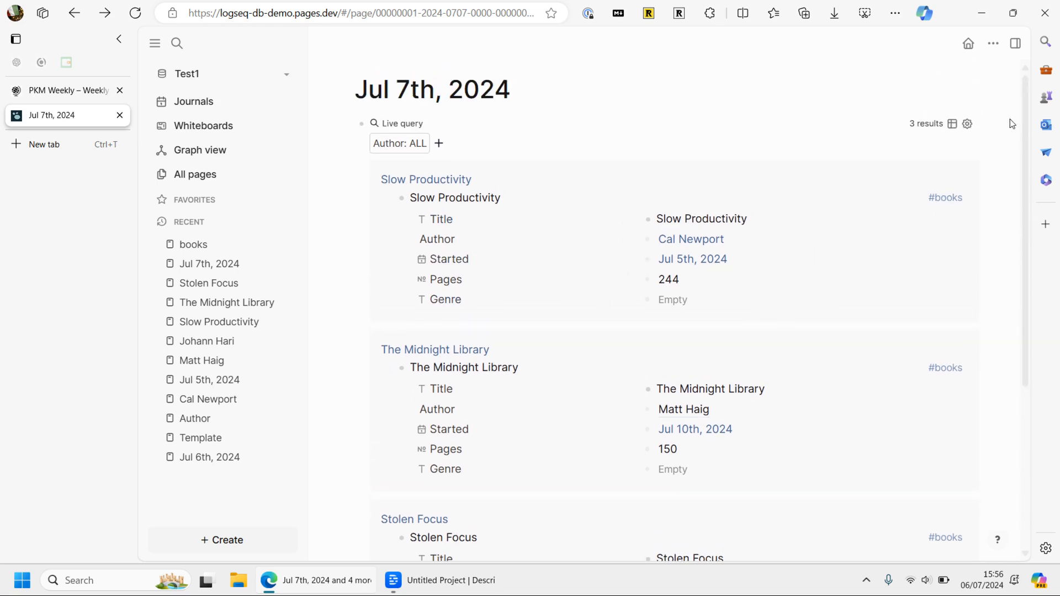
- Display the live query results as a table and view its remaining columns
click(951, 124)
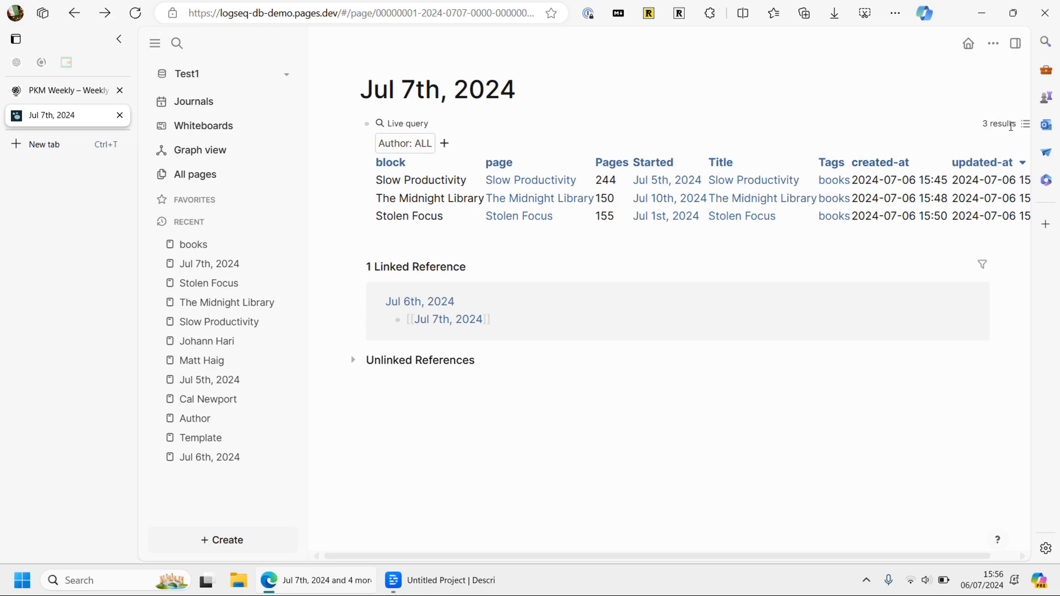
drag(566, 557, 789, 539)
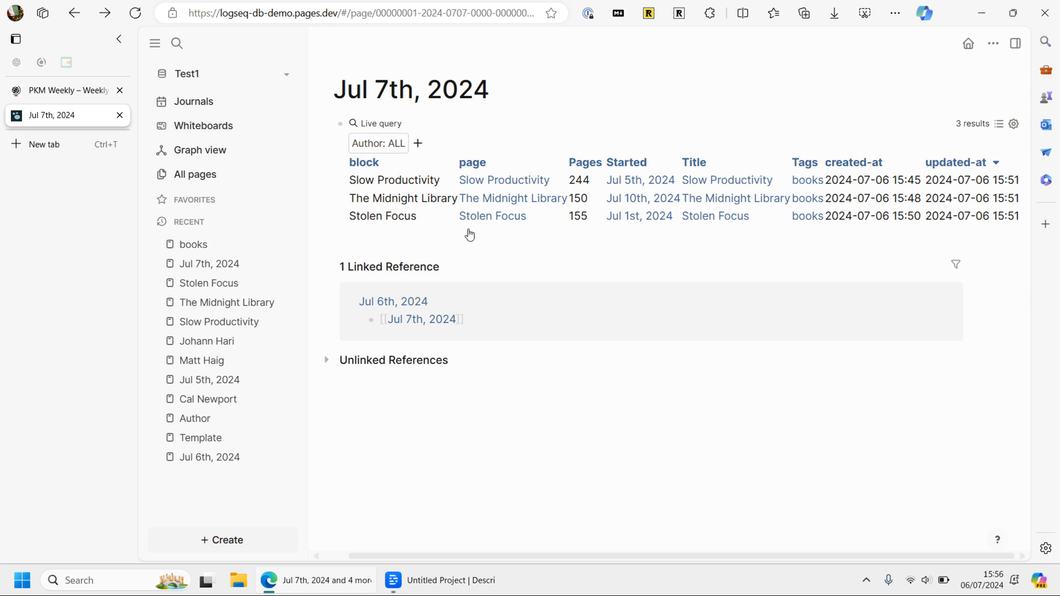
- Switch the interface to the dark theme
key(t)
key(t)
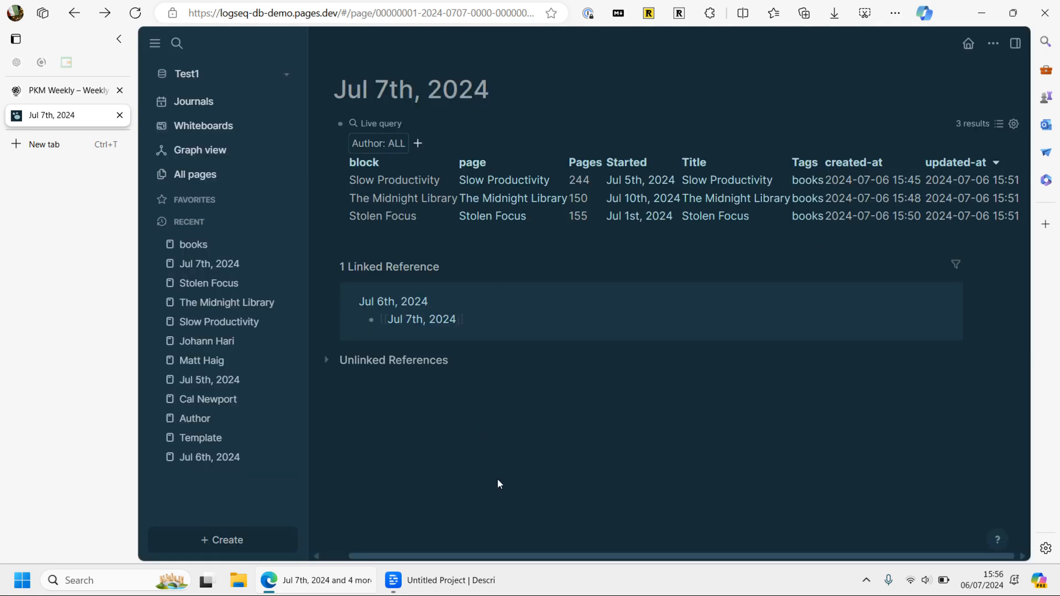
- Restore the light theme and preview the live query results as a list, returning them to the table display
key(t)
key(t)
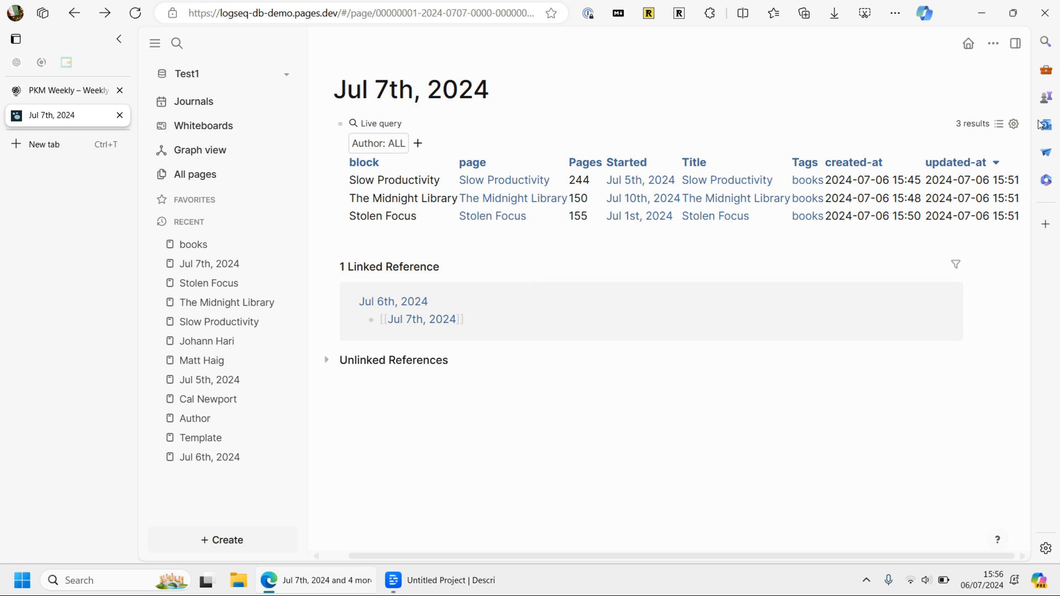
click(998, 125)
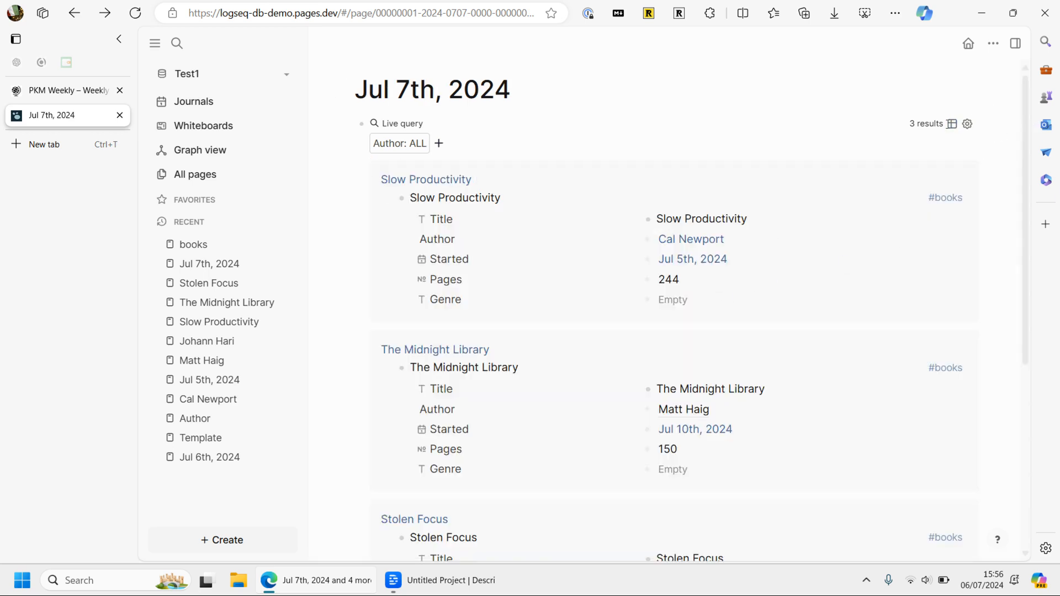
click(952, 124)
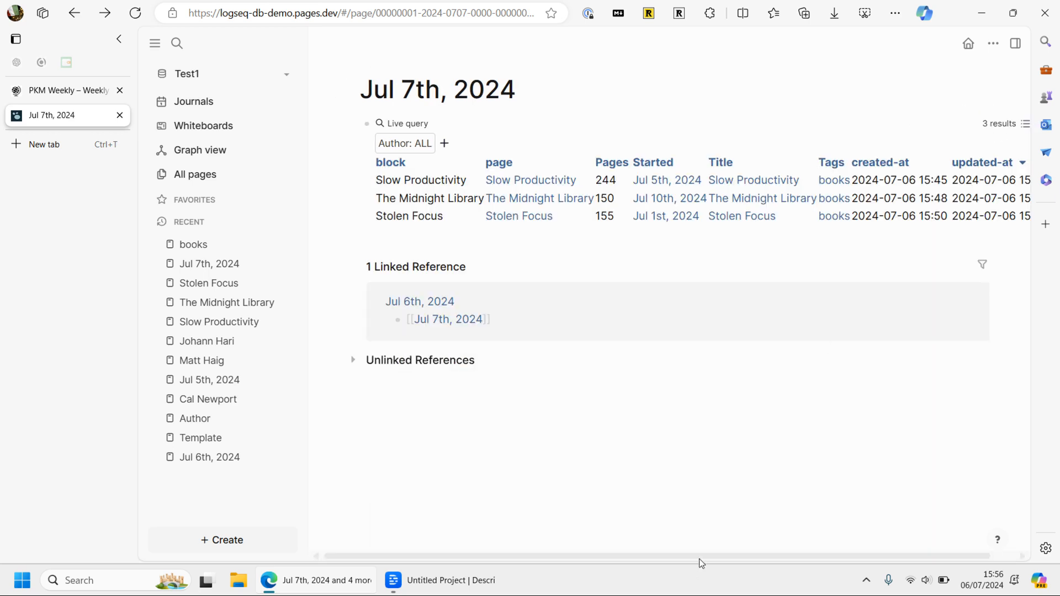
- Hide the created-at, updated-at and Tags columns in the live query's results table
drag(701, 558, 749, 552)
click(1014, 125)
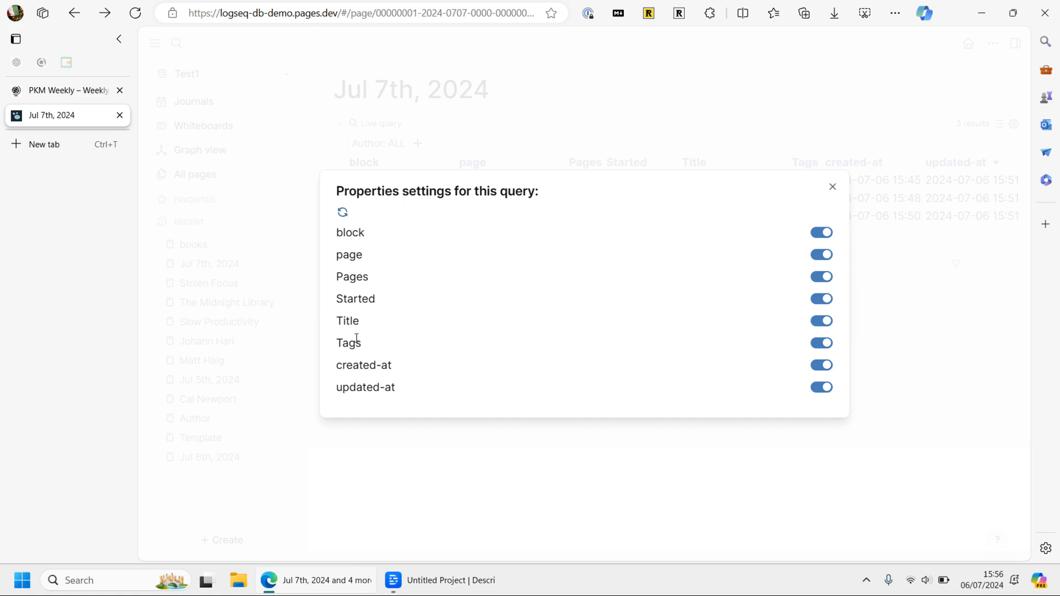
click(822, 366)
click(821, 387)
click(821, 344)
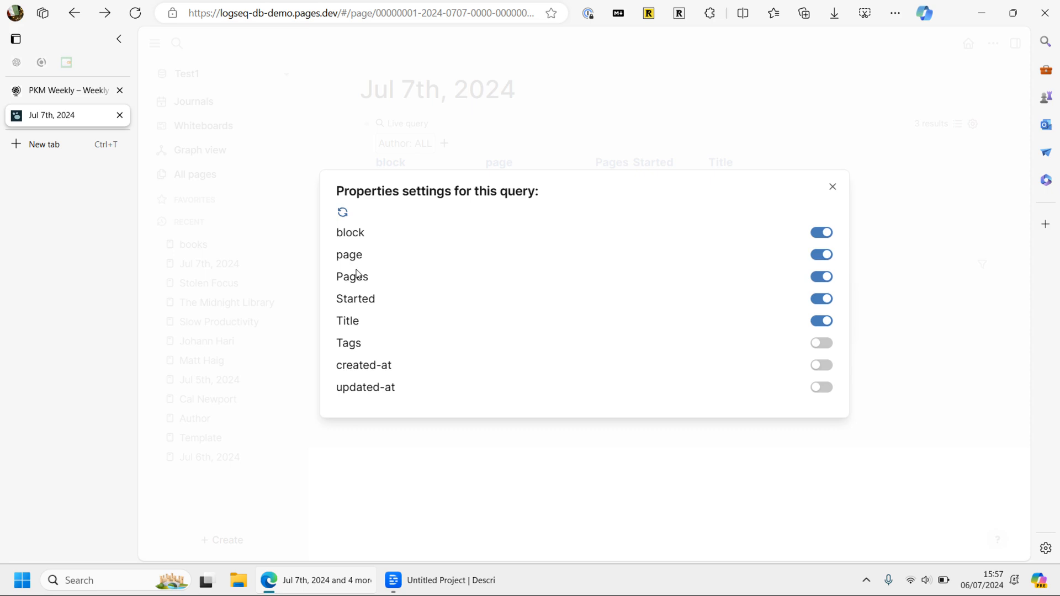
click(584, 460)
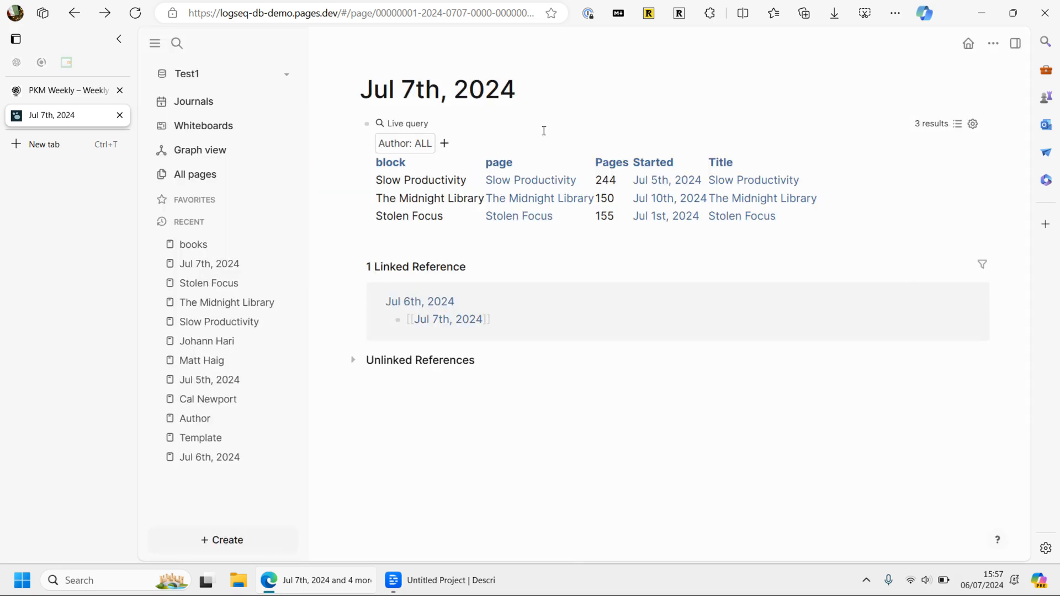
- Hide the query table's block column and sort the results by Started in ascending order
click(972, 124)
click(821, 233)
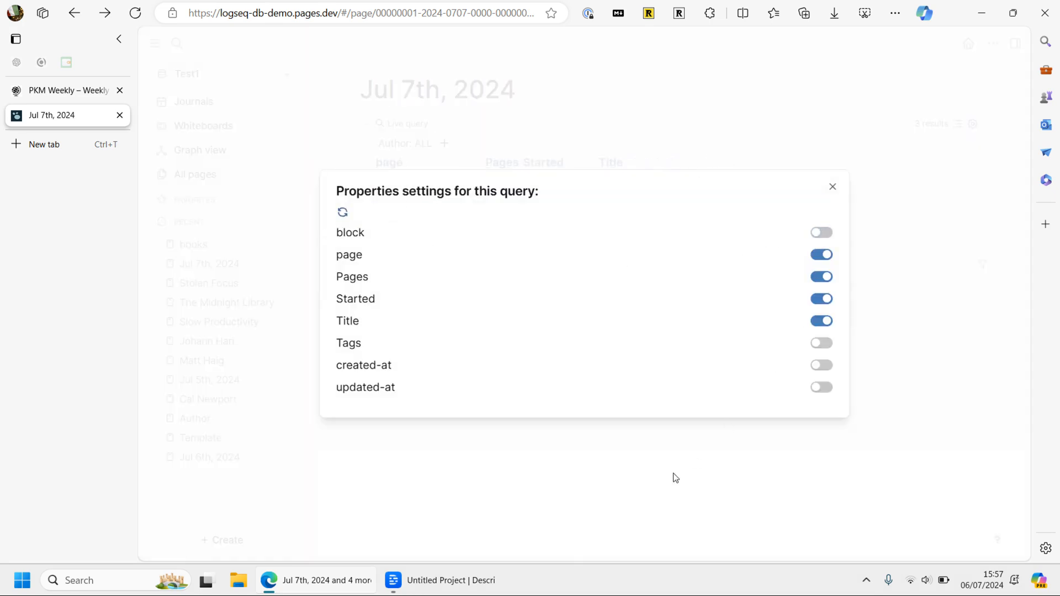
click(676, 476)
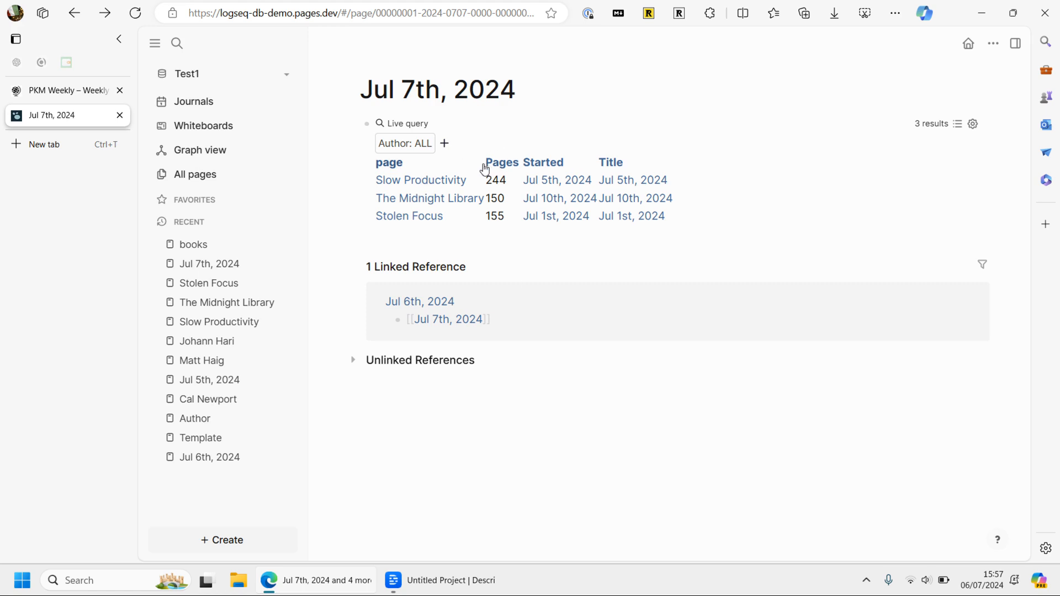
drag(488, 164, 556, 165)
drag(606, 165, 533, 175)
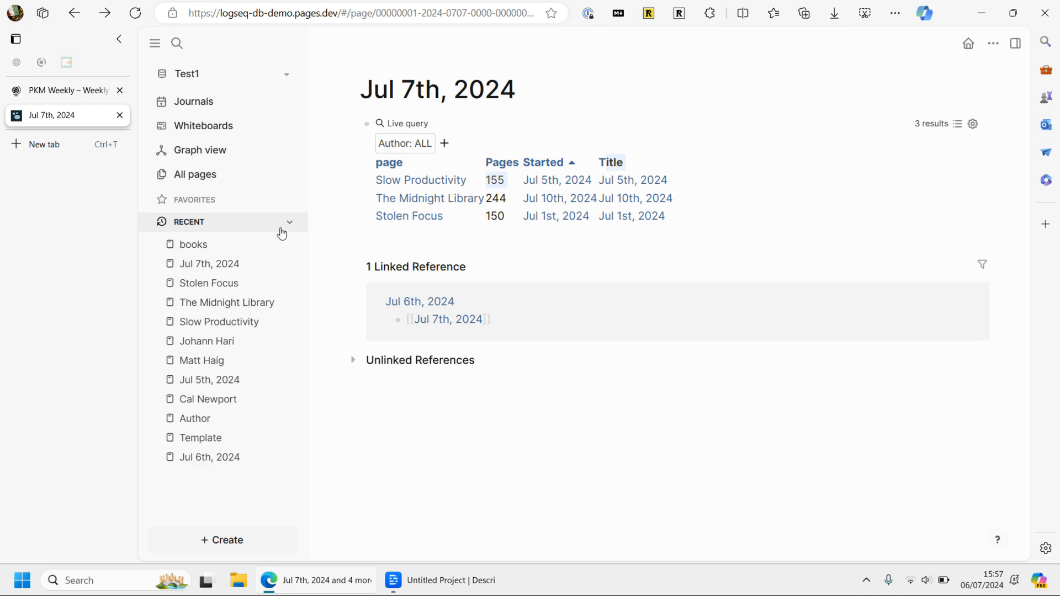
- Add a block to the Jul 6th, 2024 journal that links to a new page named The Spy and the Traitor
click(197, 105)
click(525, 231)
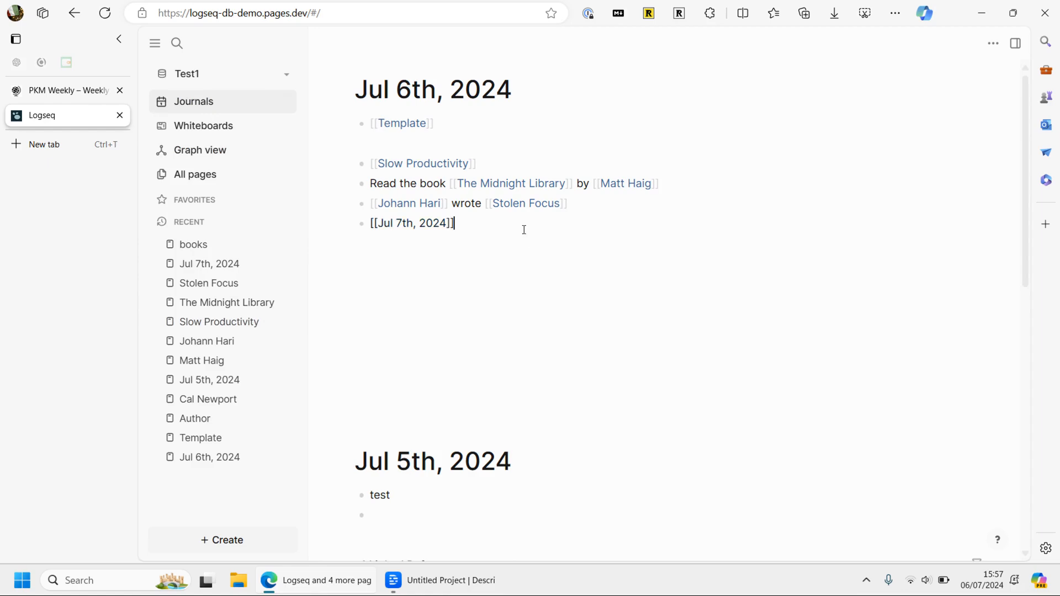
key(Return)
text([[The Spy and )
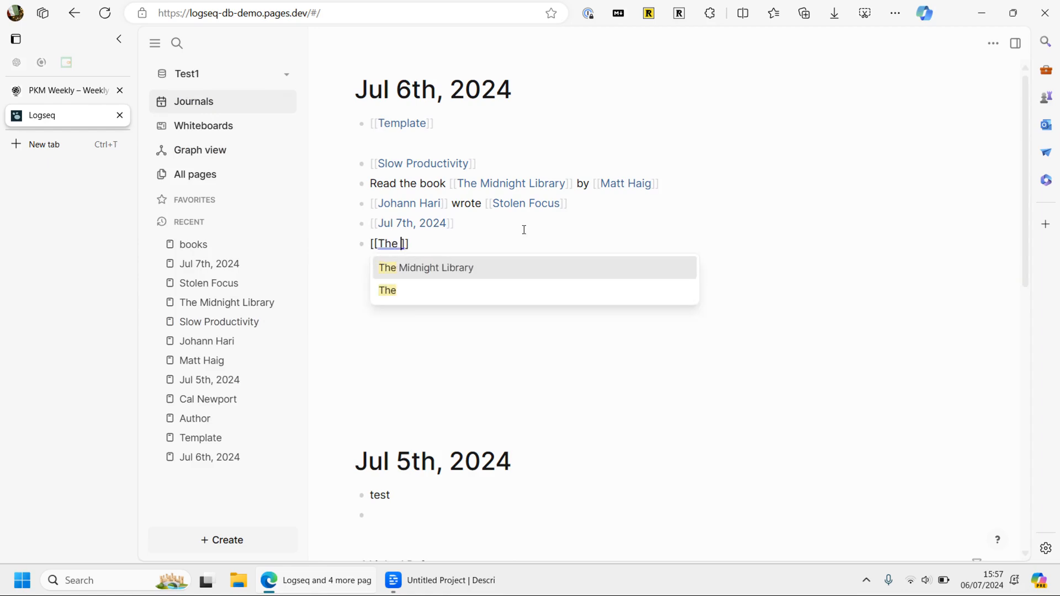
text(the Trai)
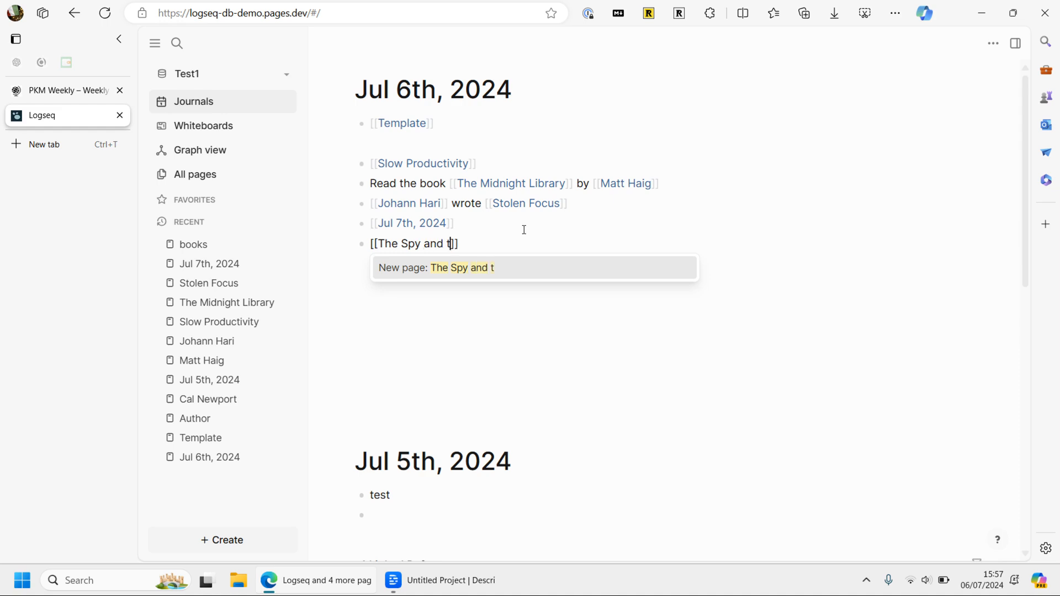
text(tor)
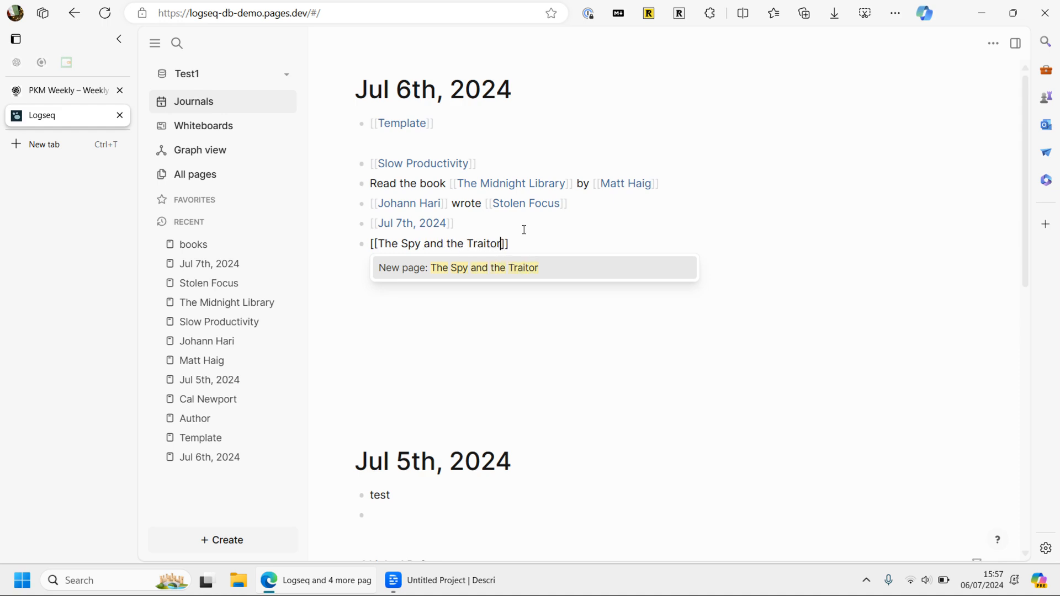
key(Escape)
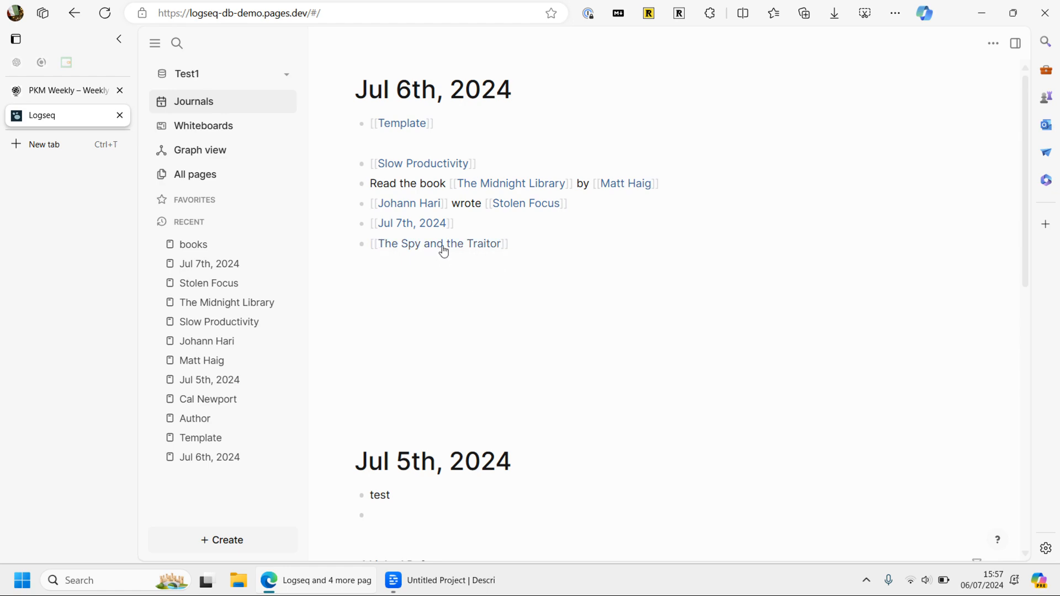
- Open the page The Spy and the Traitor and tag its first block with #books
click(440, 245)
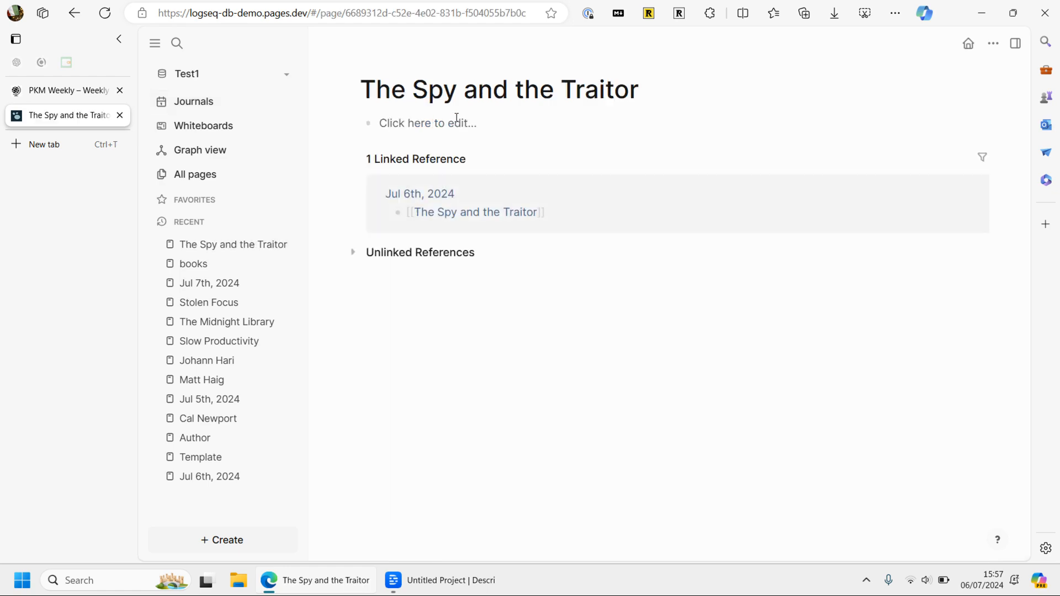
click(438, 127)
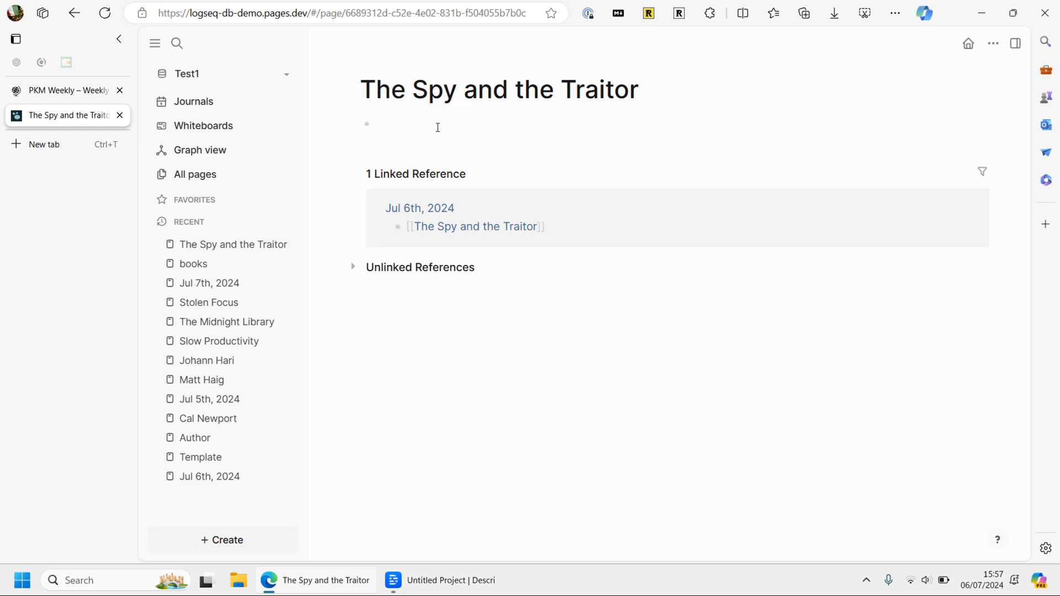
text(#b)
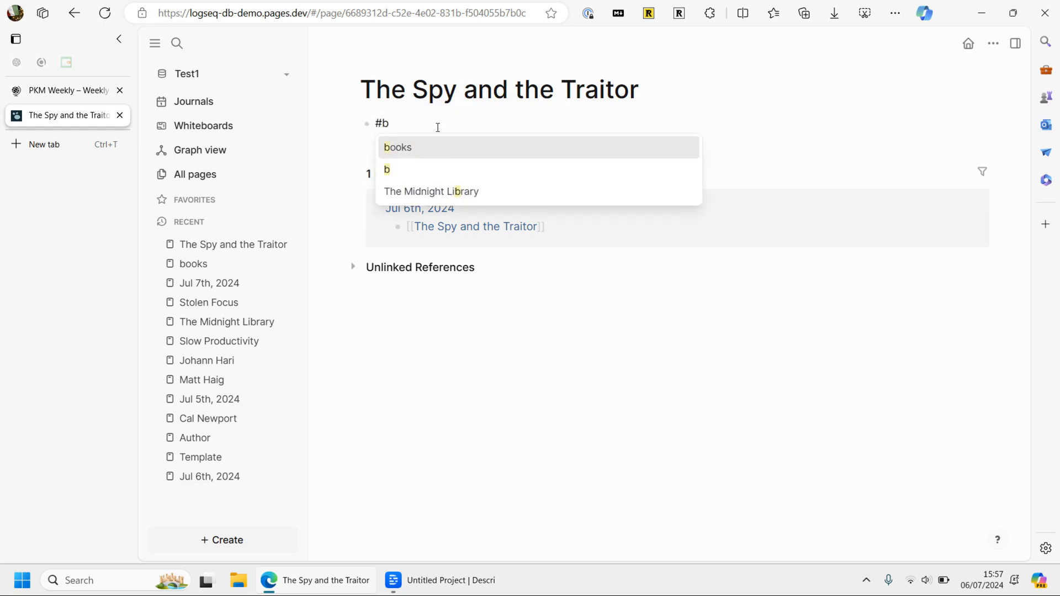
click(407, 148)
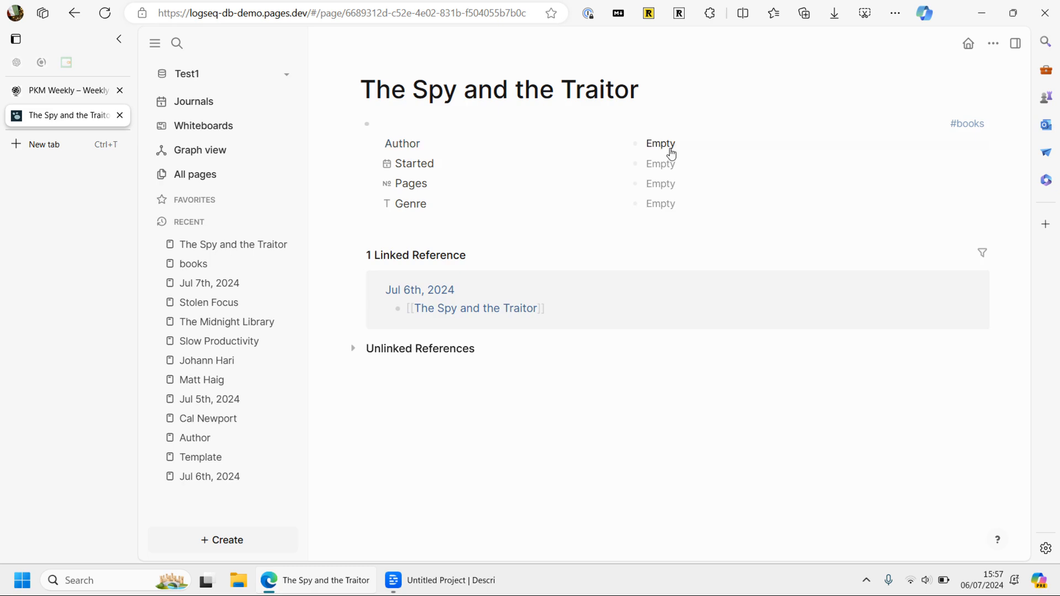
- Set the book's Author to the new option Ben Macintyre and its Started date to Jul 2nd, 2024
click(705, 154)
text(B)
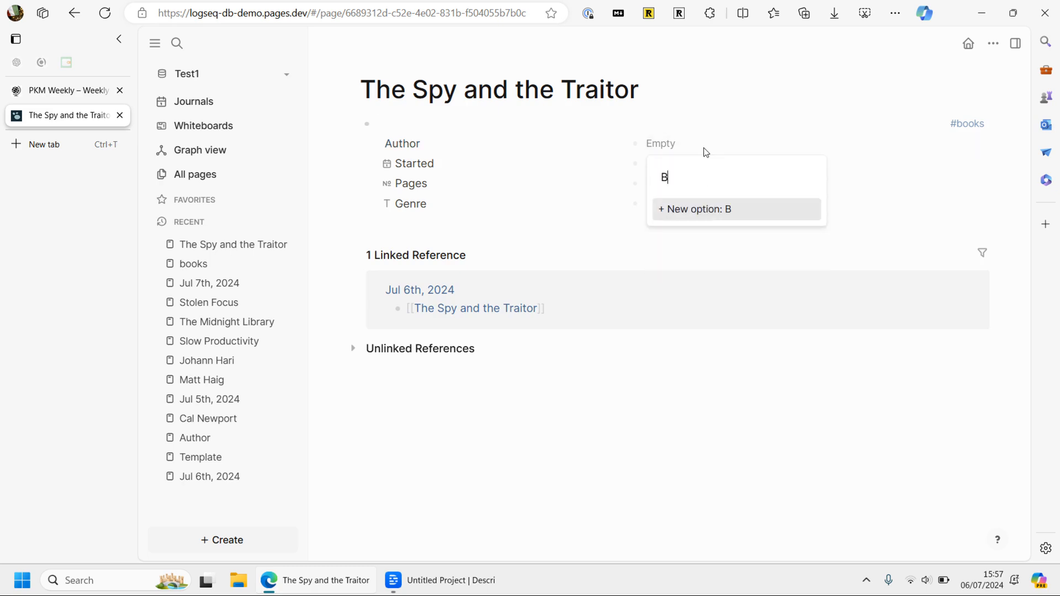
text(en Macintyre)
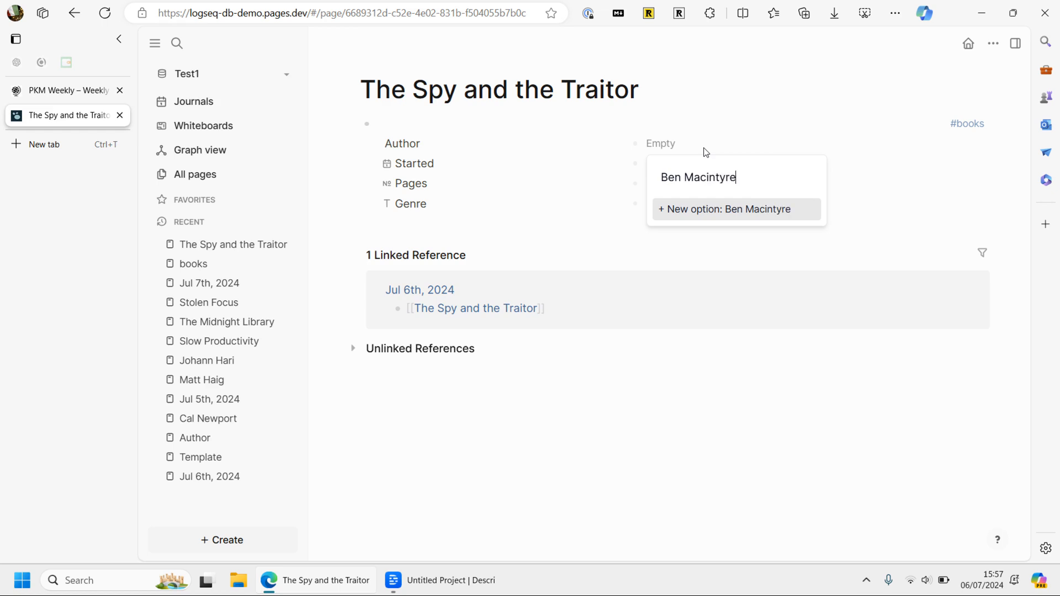
click(694, 215)
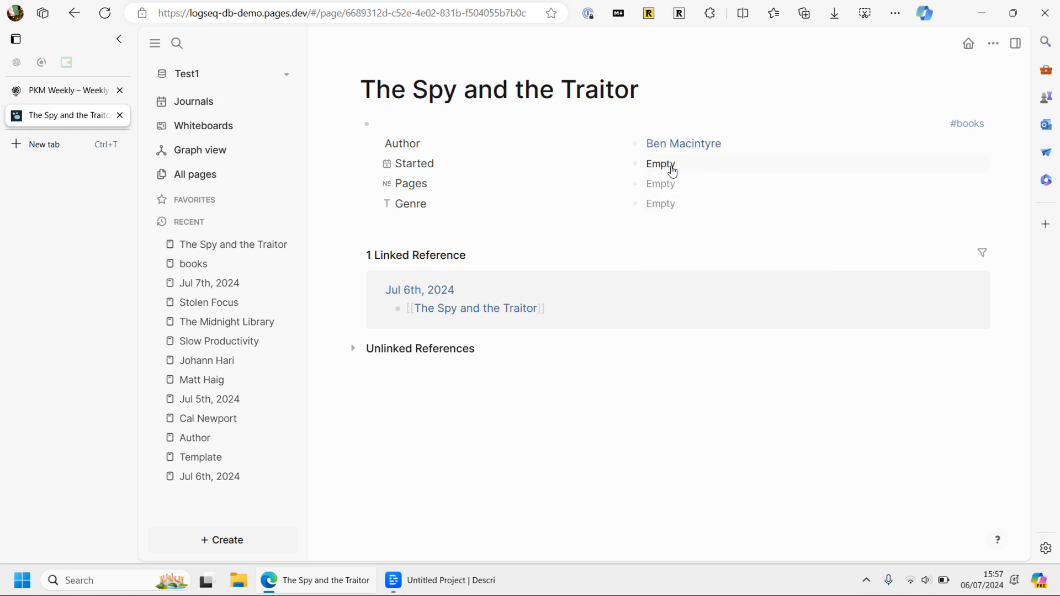
click(671, 168)
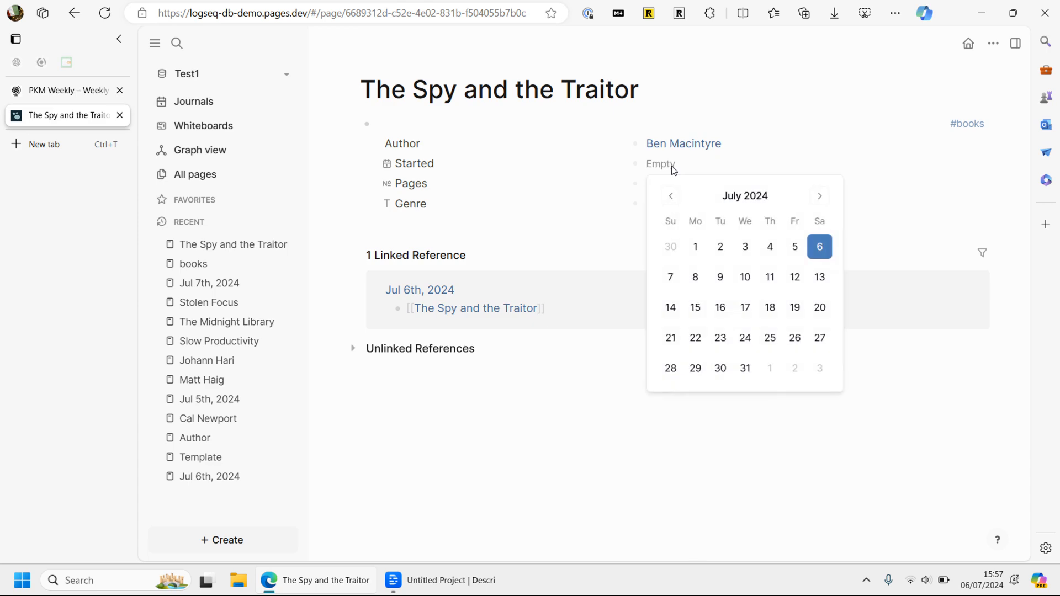
click(720, 246)
- Set the book's Pages to 384 and its Genre to Drama
click(695, 188)
text(384)
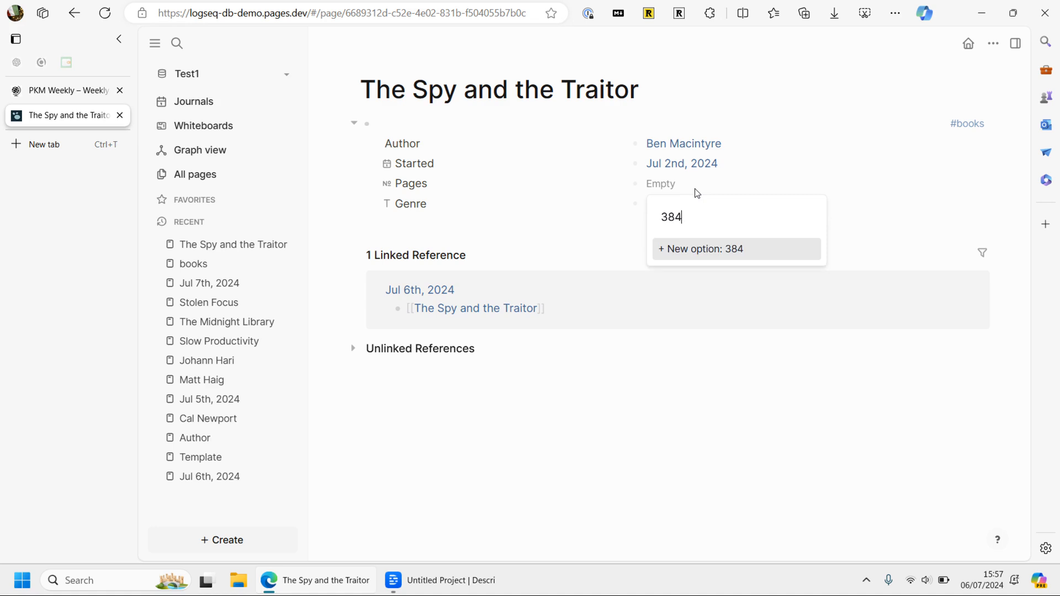
click(708, 249)
text(Dr)
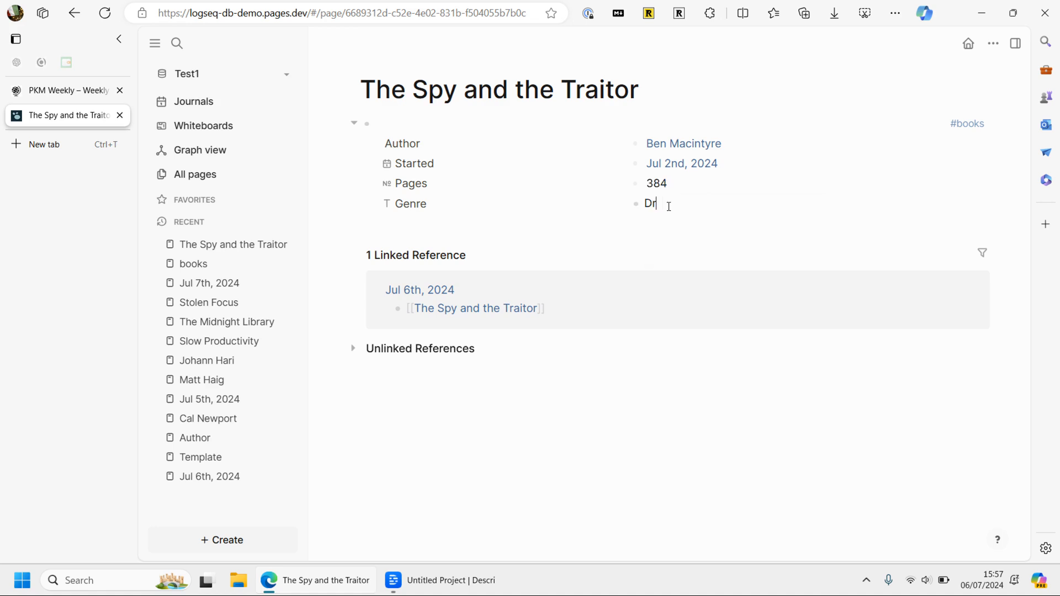
text(ama)
key(Return)
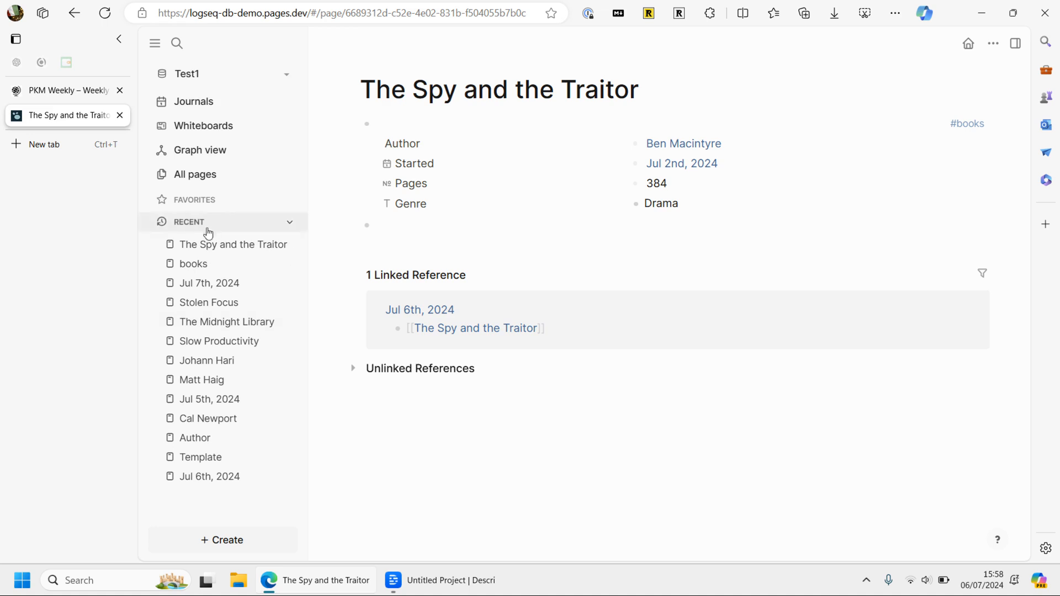
- Review the query table on Jul 7th, 2024, check the Stolen Focus page's properties, and return to the query
click(202, 104)
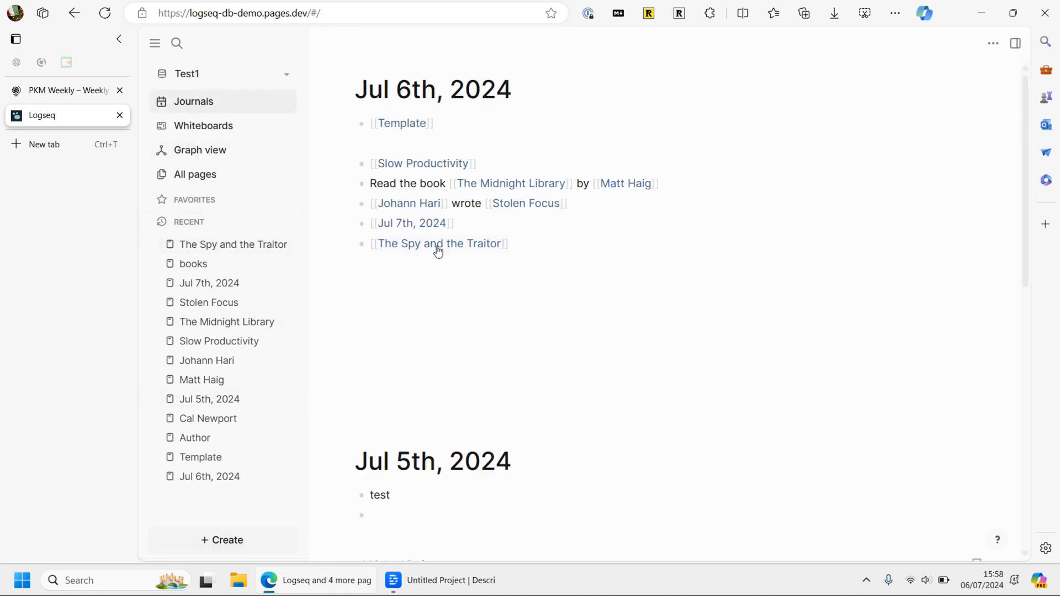
click(433, 223)
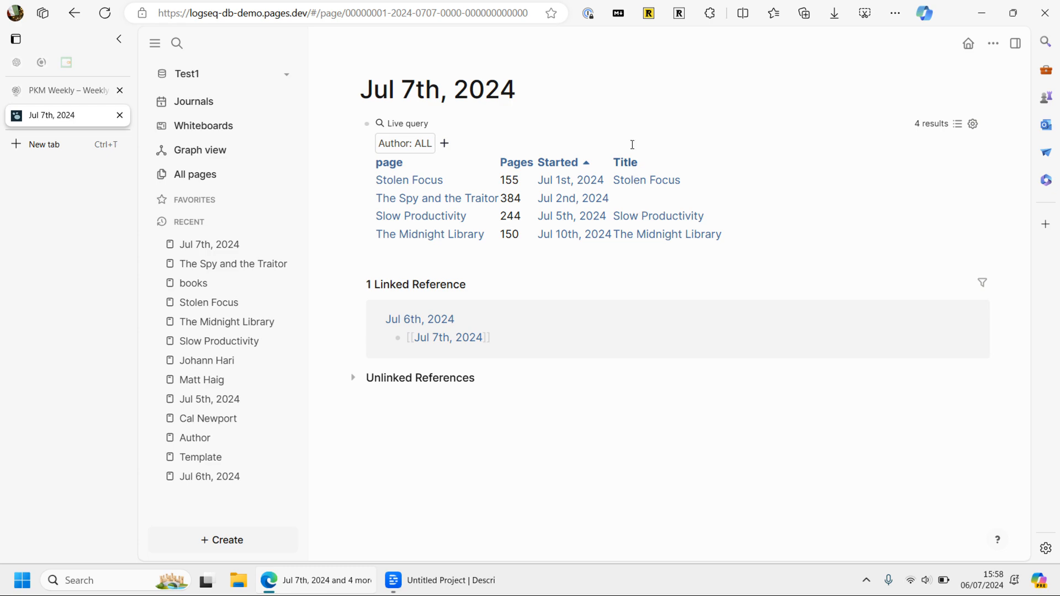
click(638, 187)
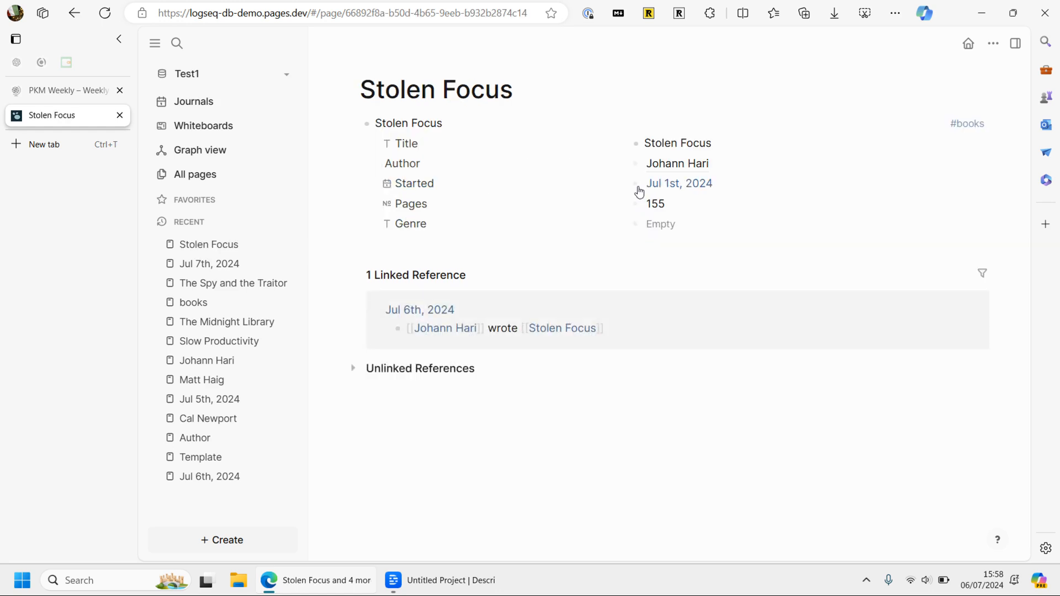
click(74, 13)
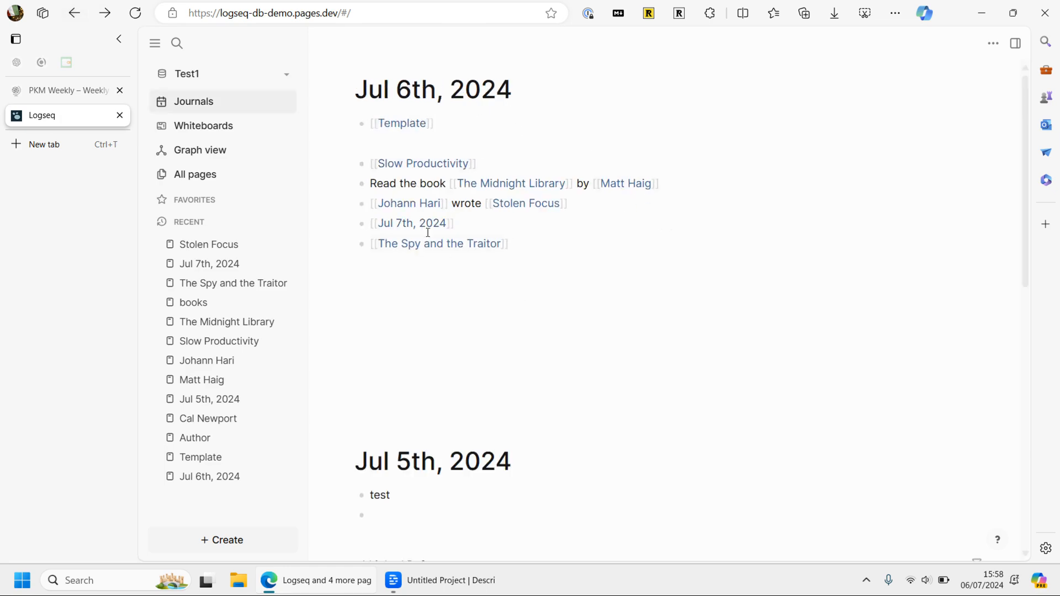
click(412, 224)
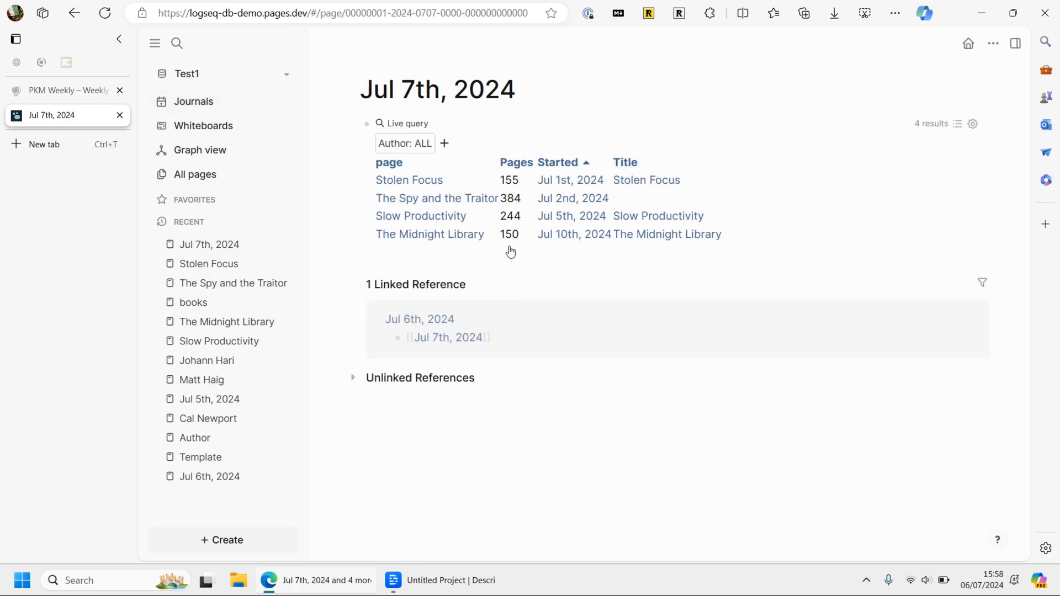
click(423, 145)
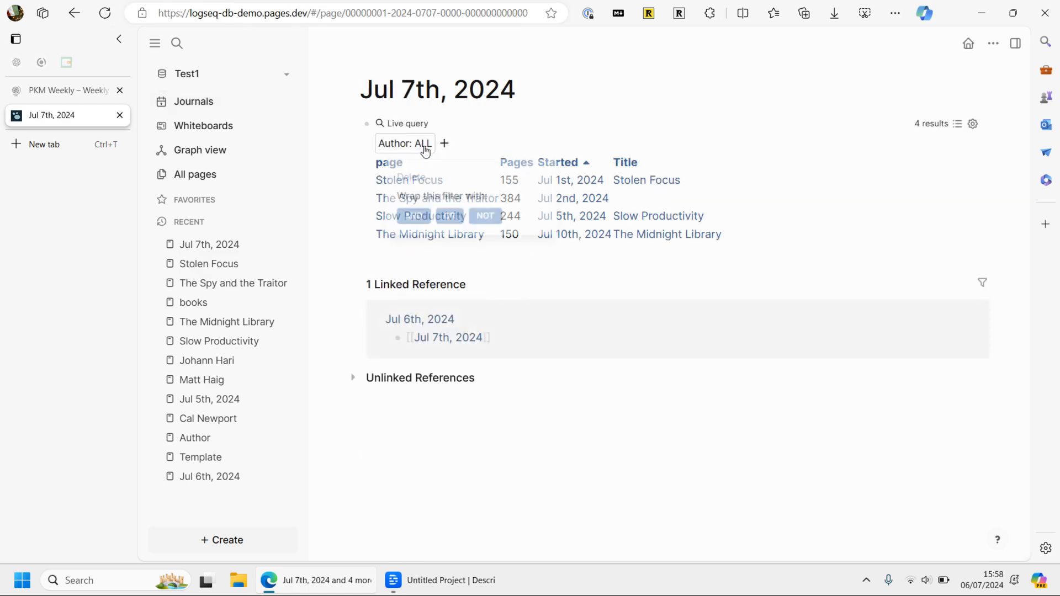
click(466, 258)
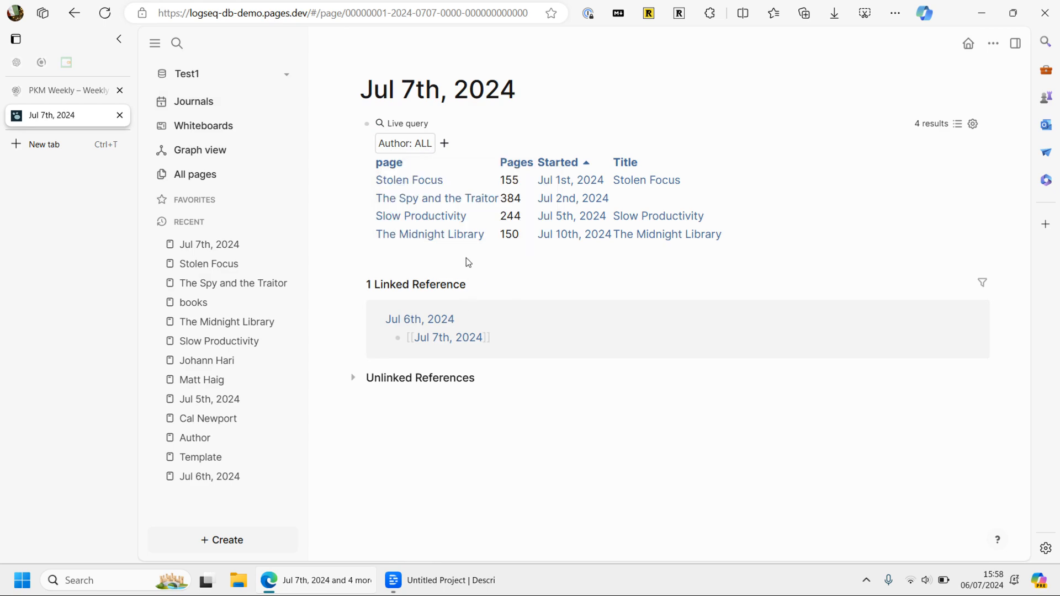
click(409, 145)
click(442, 270)
click(445, 143)
click(723, 303)
- Add a property filter to the live query for Author with the value Ben Macintyre
click(446, 145)
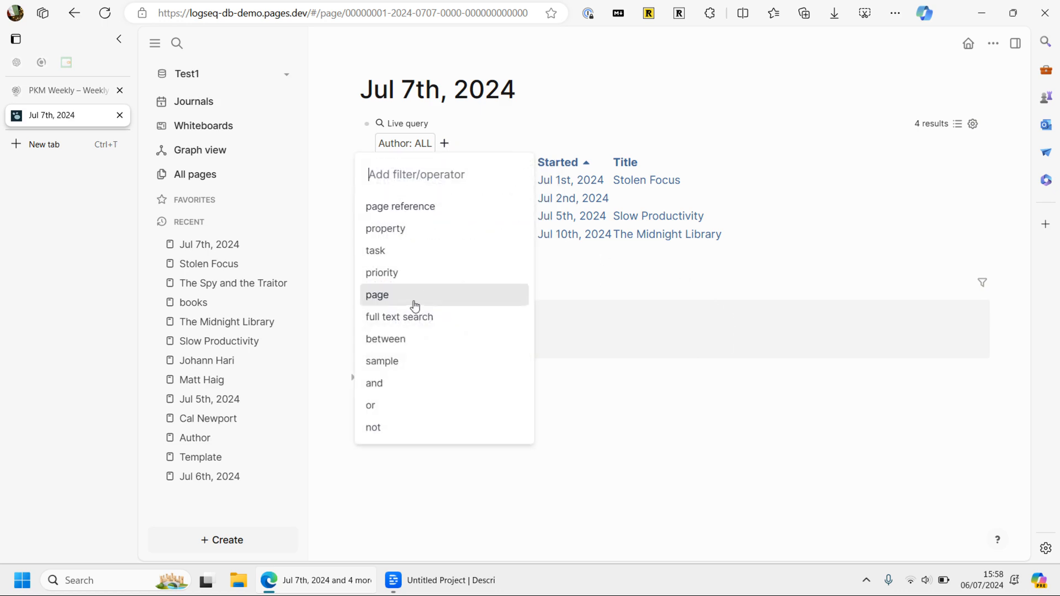
click(402, 228)
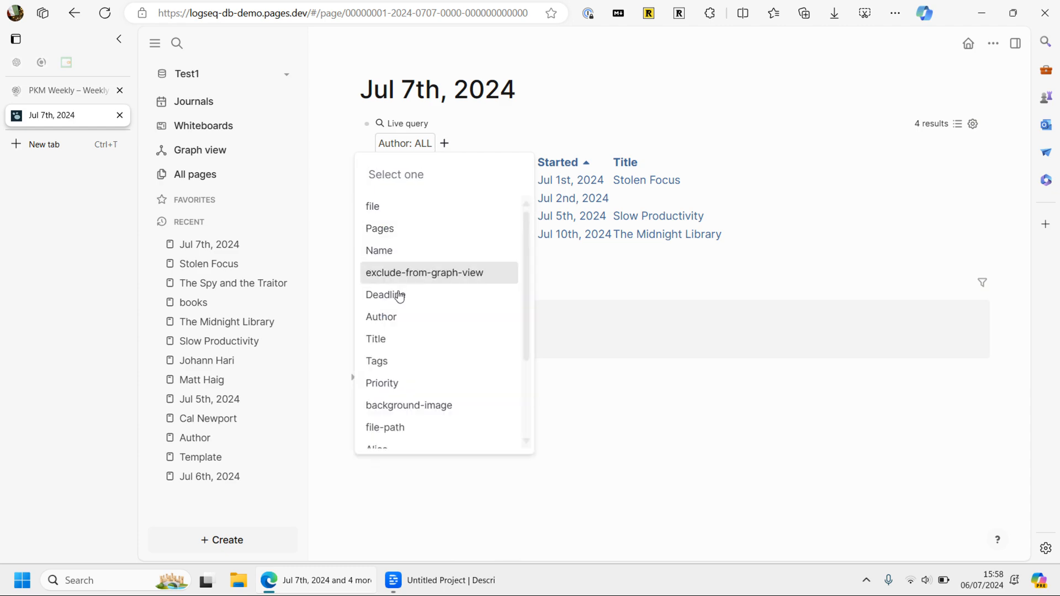
click(396, 322)
click(416, 294)
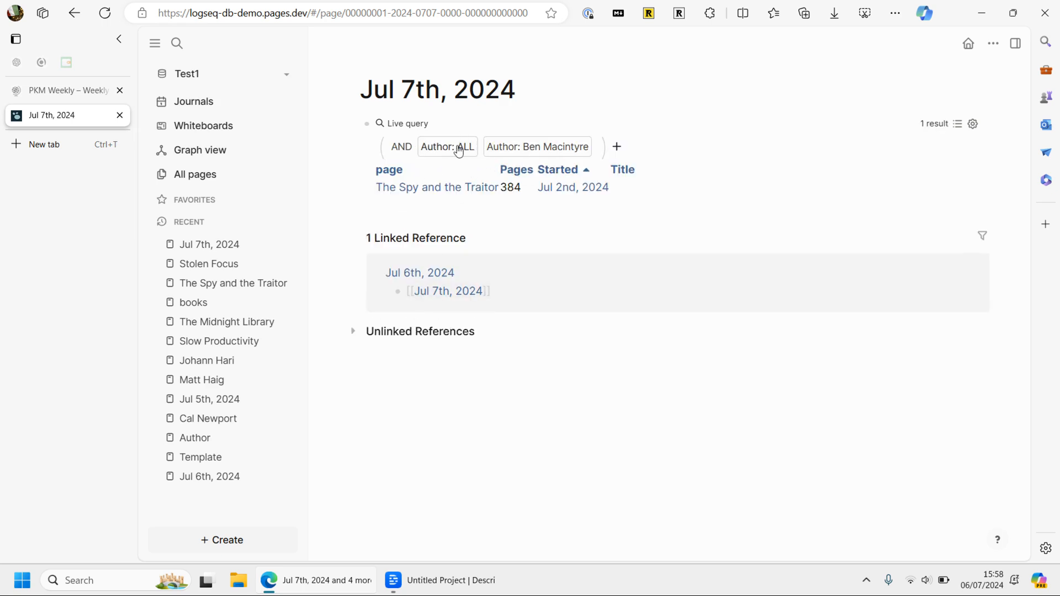
- Edit the live query's source to remove the general Author condition, leaving only the Author property filter for Ben Macintyre
click(658, 141)
drag(483, 124, 590, 131)
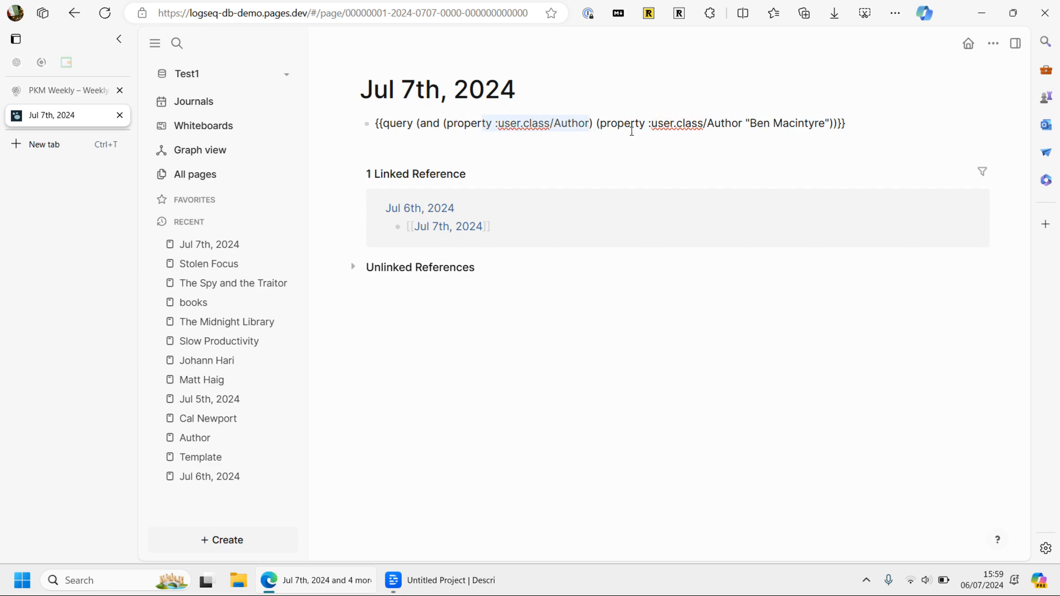
click(407, 364)
click(576, 129)
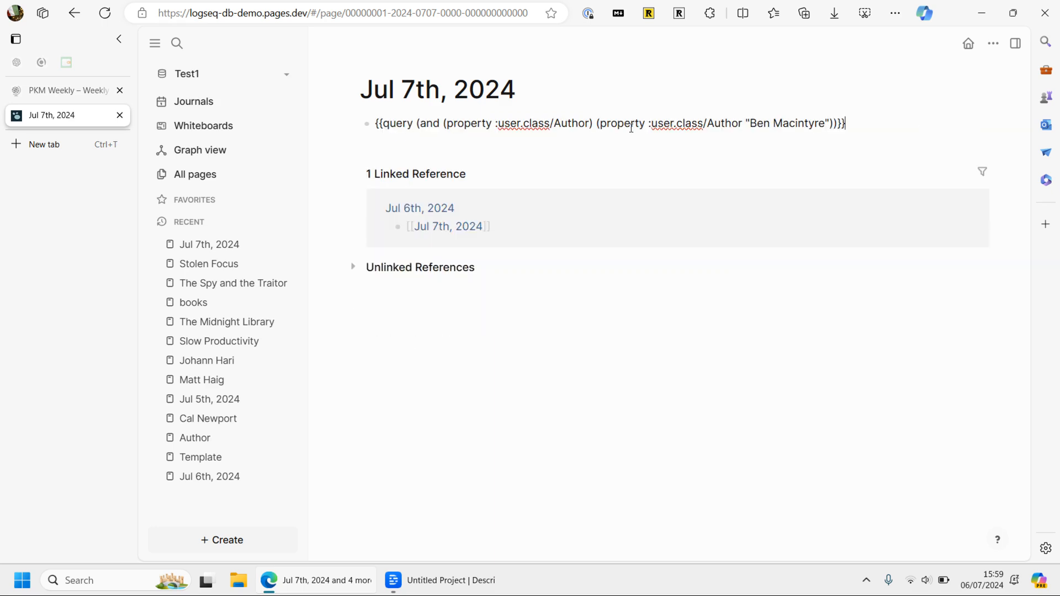
drag(594, 123, 420, 130)
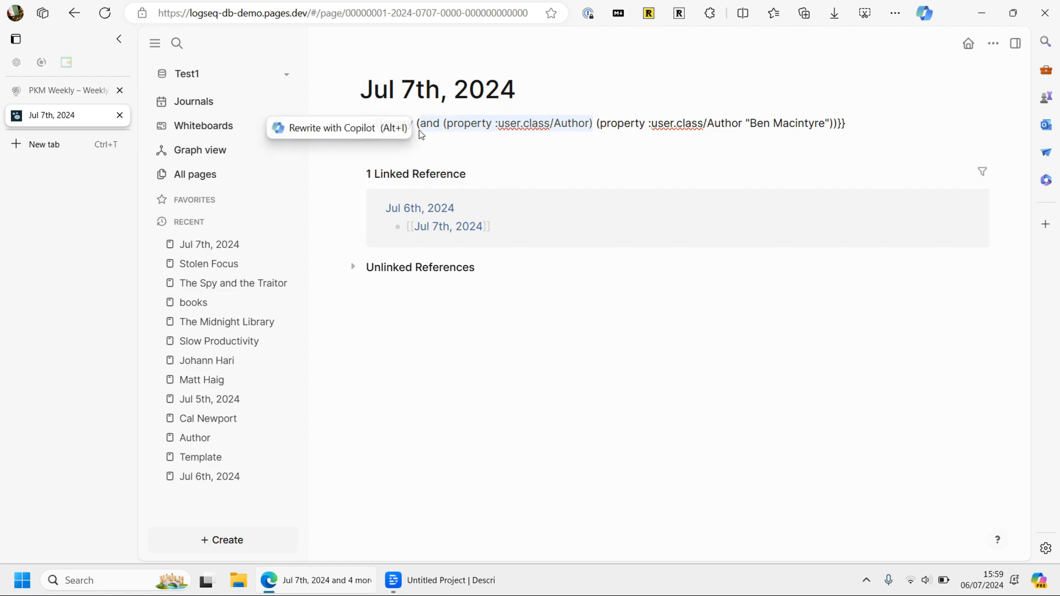
key(BackSpace)
key(BackSpace)
key(Delete)
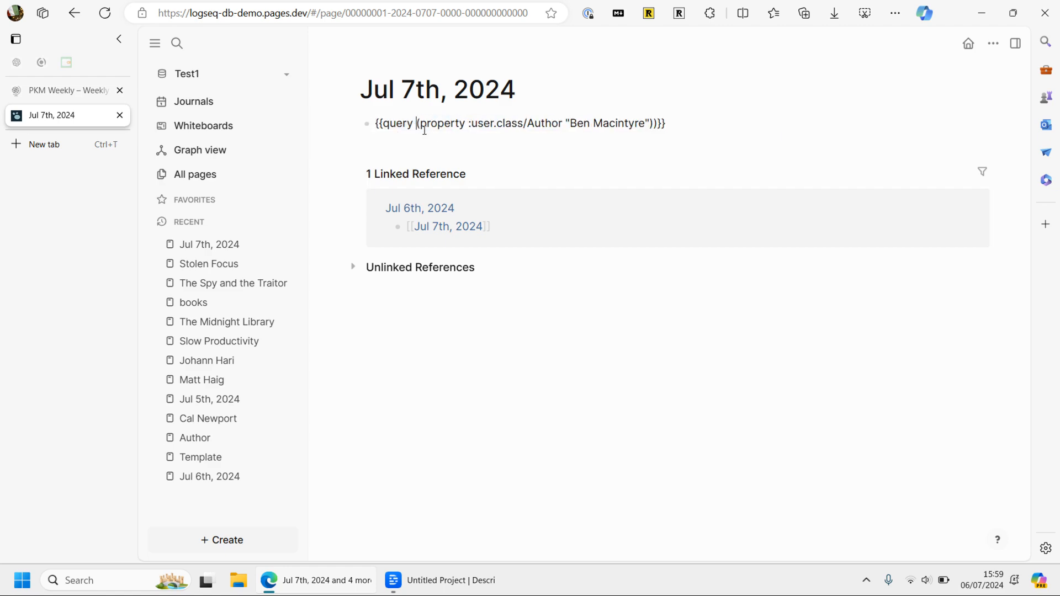
click(566, 429)
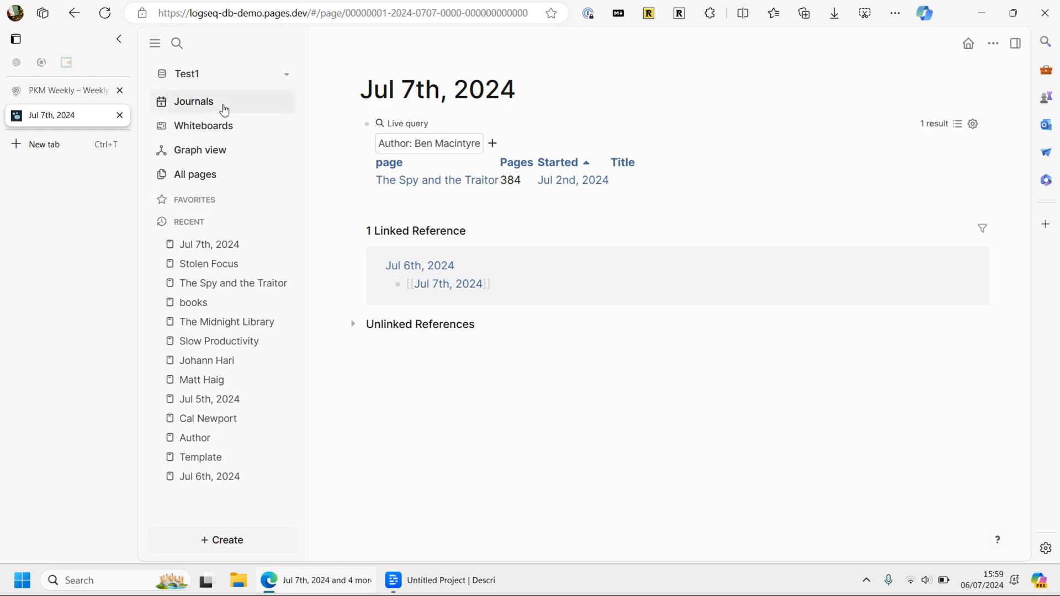
- Add a link to a new page named Simplyfi below the last Jul 6th, 2024 journal entry, and open that page
click(204, 106)
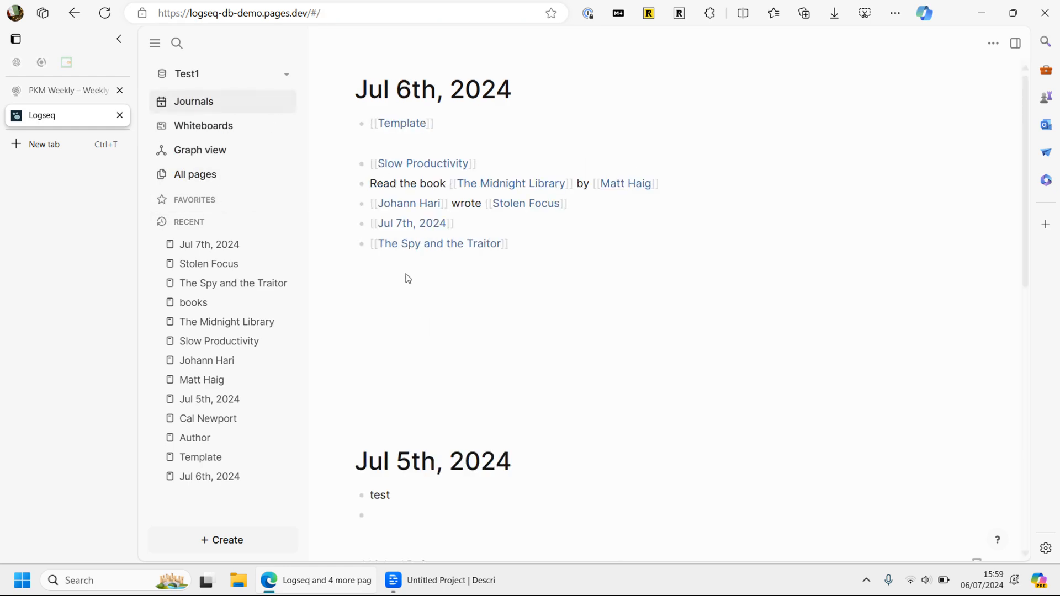
click(517, 247)
key(Return)
text([[)
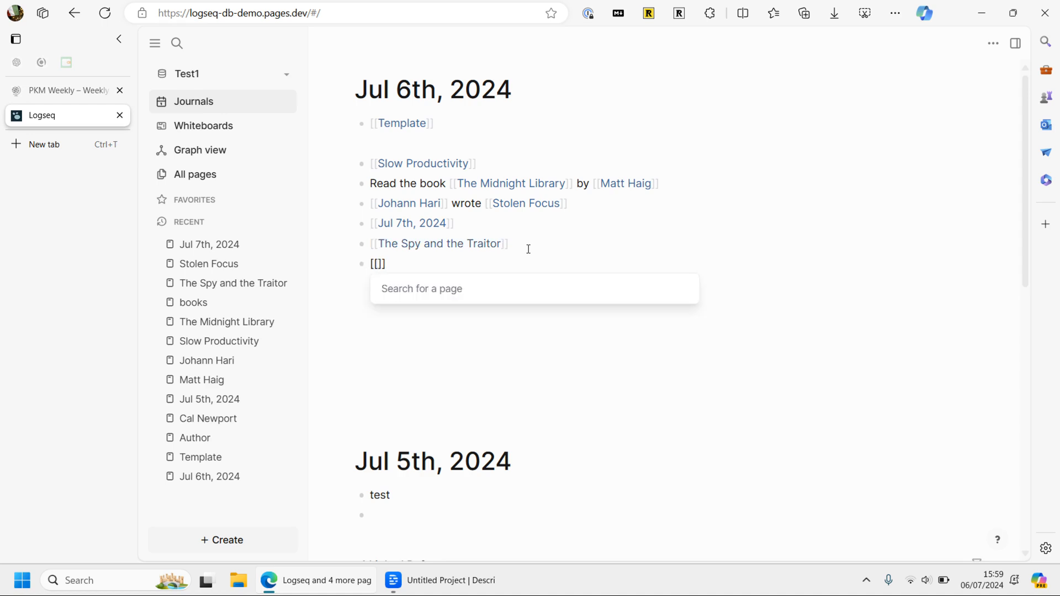
text(Simply)
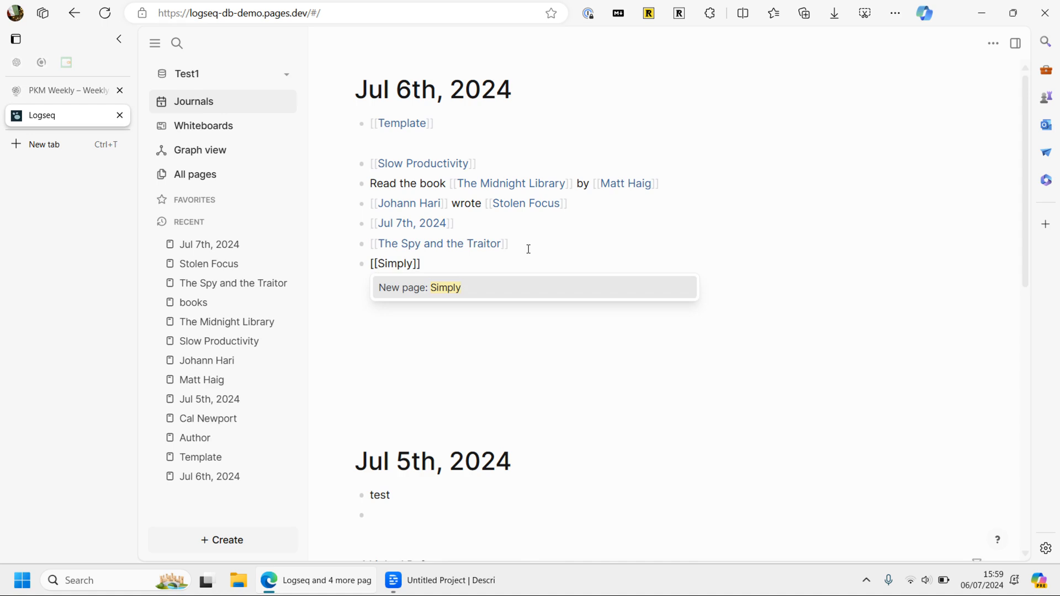
text(fi)
key(Return)
key(Escape)
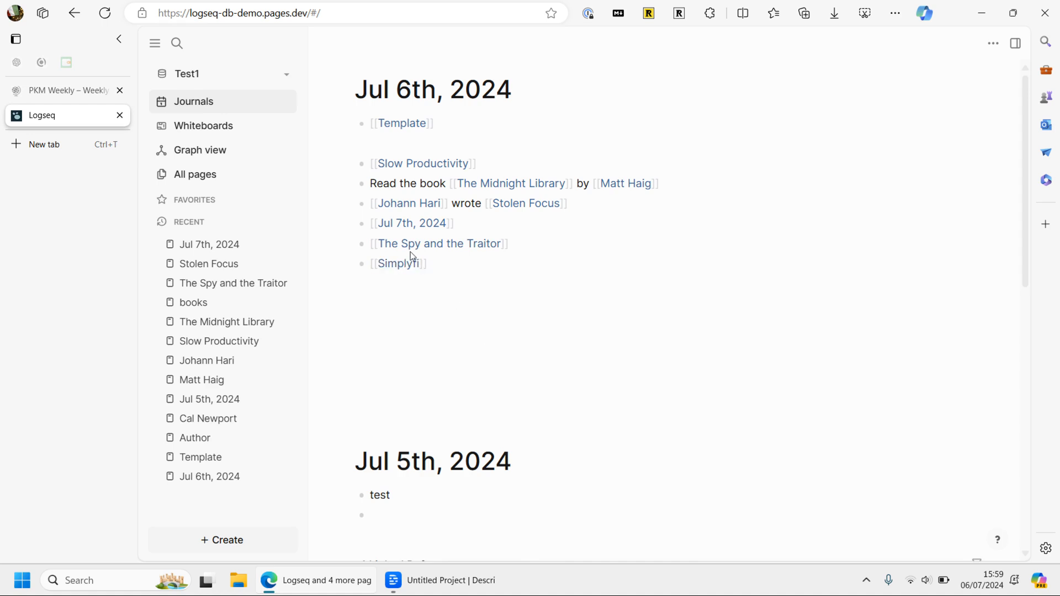
click(410, 255)
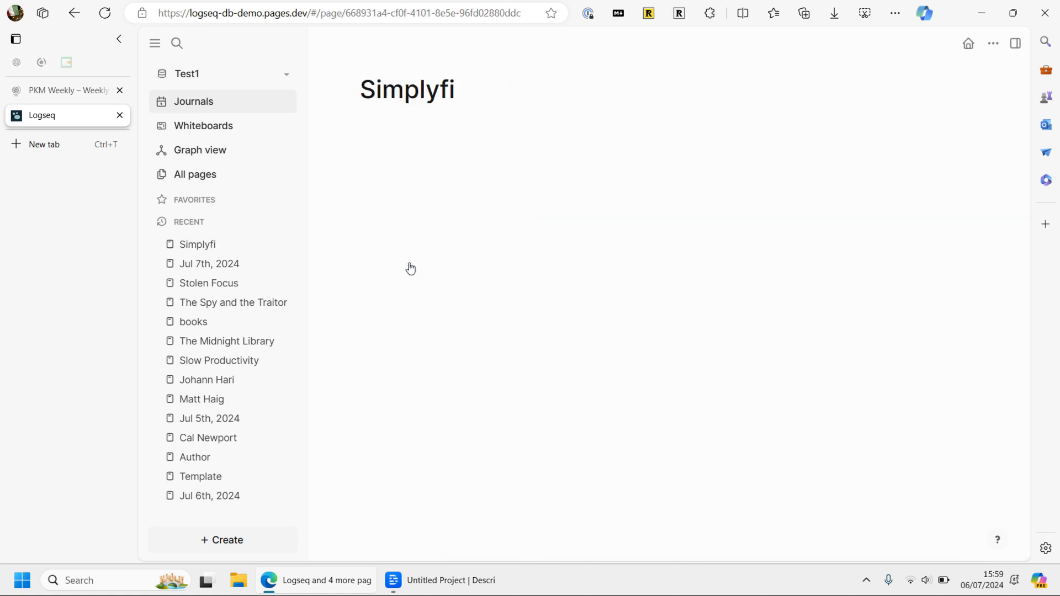
- Attach SimplyFI-Getting-Started-Guide.pdf from the desktop to the first block of the Simplyfi page
drag(959, 17, 920, 102)
click(978, 14)
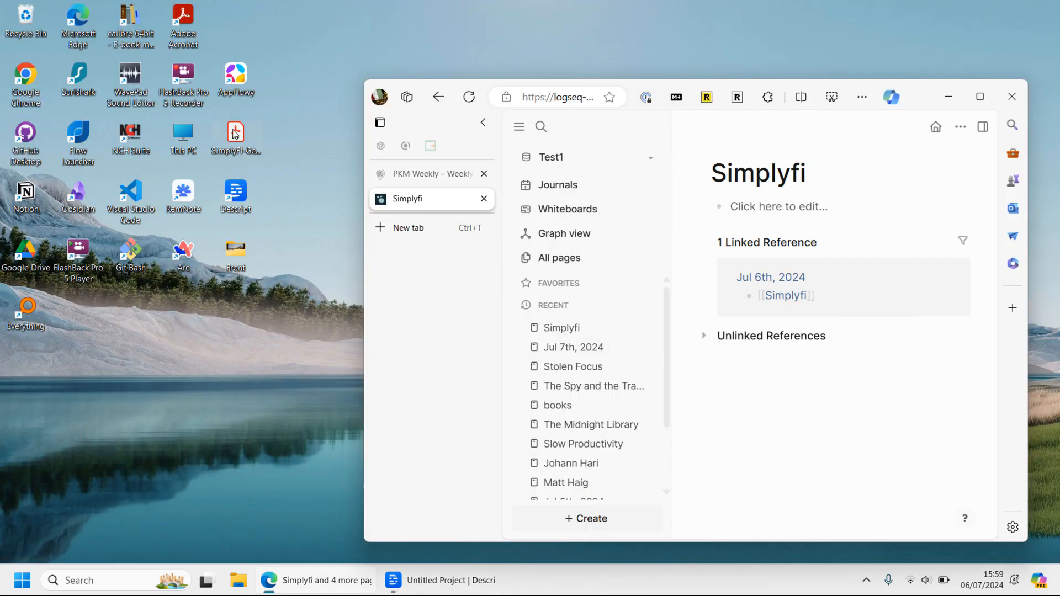
drag(234, 135, 742, 207)
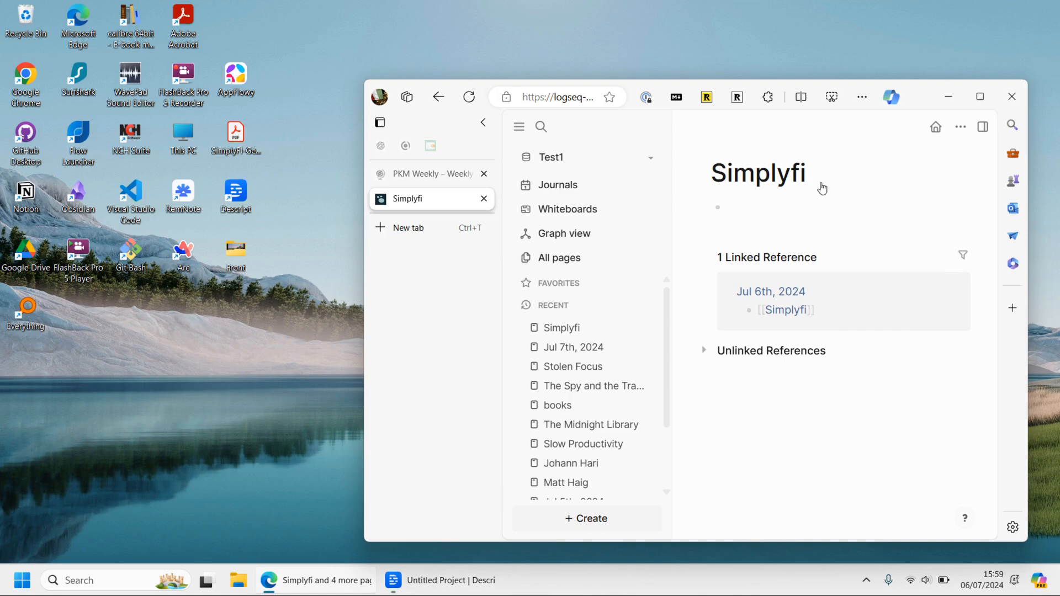
click(980, 98)
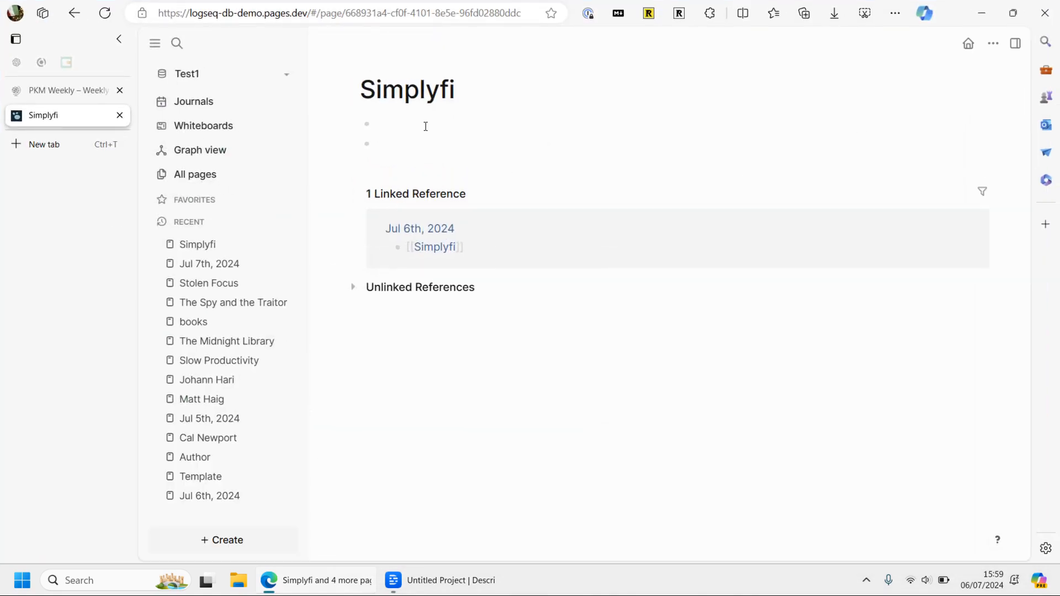
double_click(945, 22)
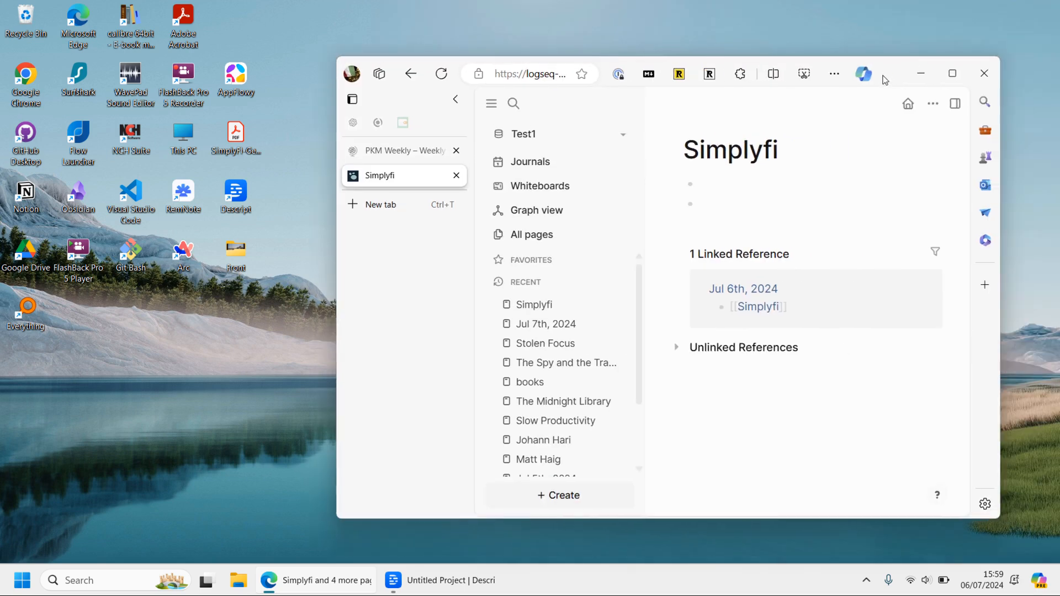
drag(234, 134, 694, 185)
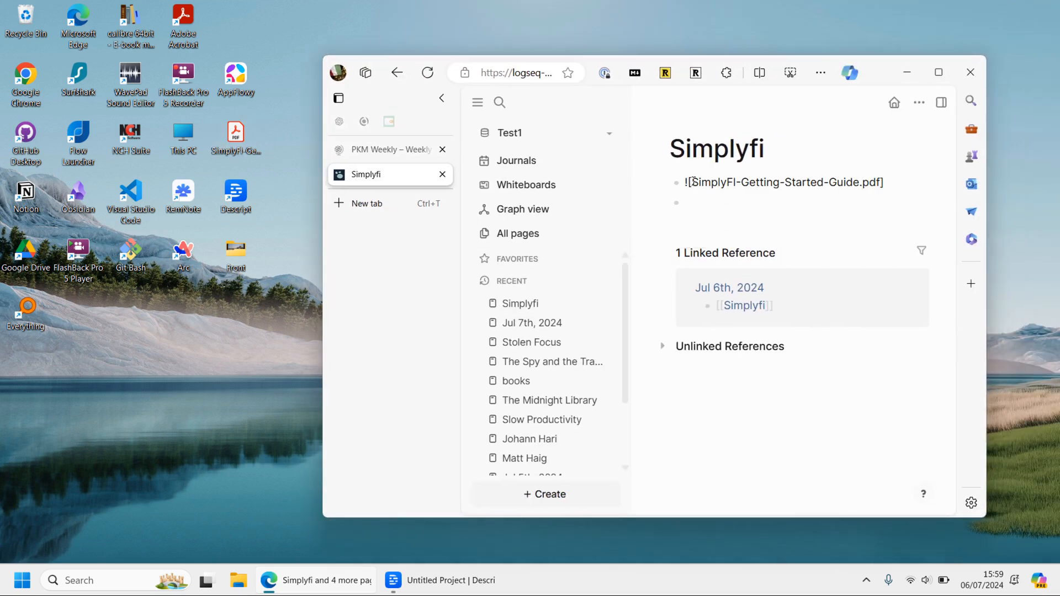
click(938, 72)
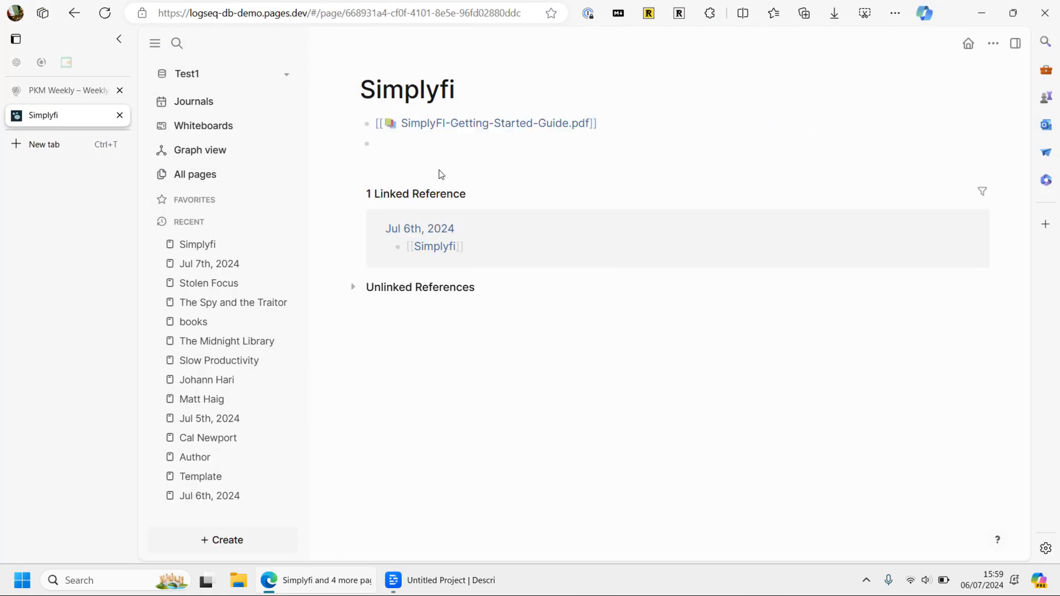
- Open the attached PDF, highlight "the Force" on page 5 in yellow, and paste its reference into the empty block
click(476, 126)
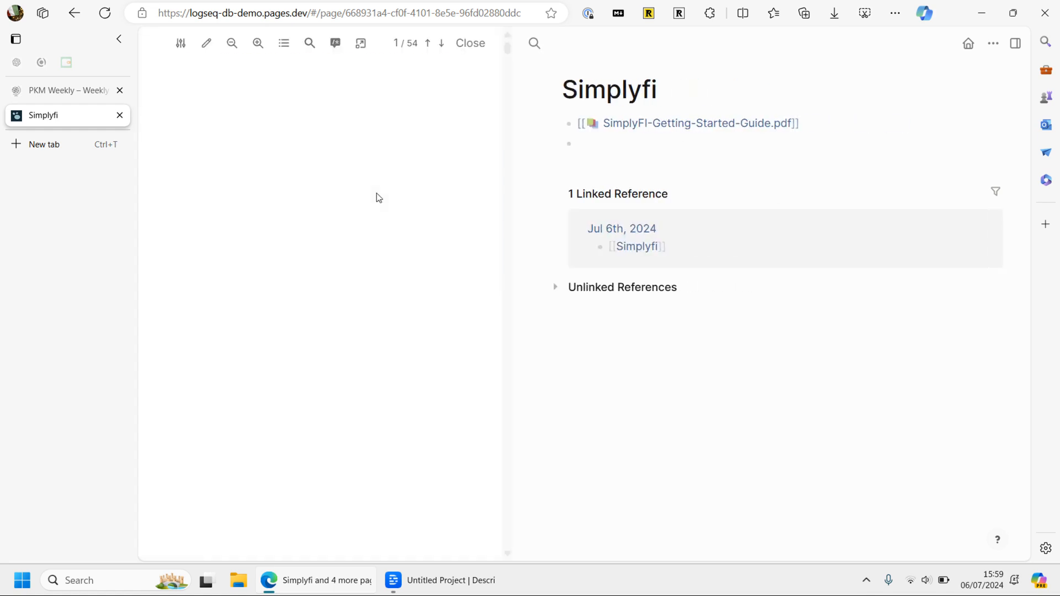
scroll(379, 192, down, 10)
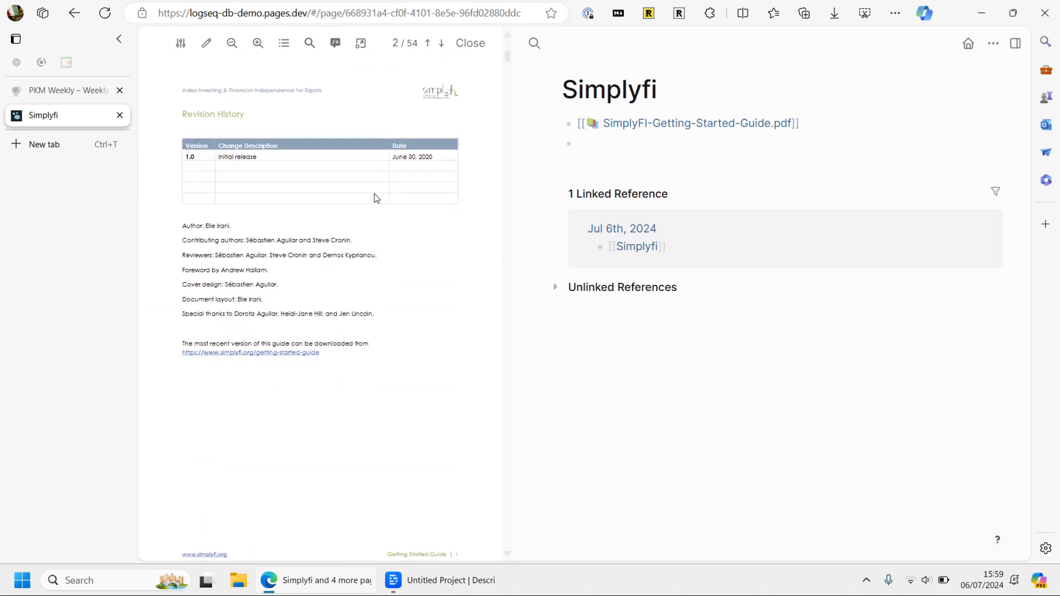
scroll(376, 197, down, 15)
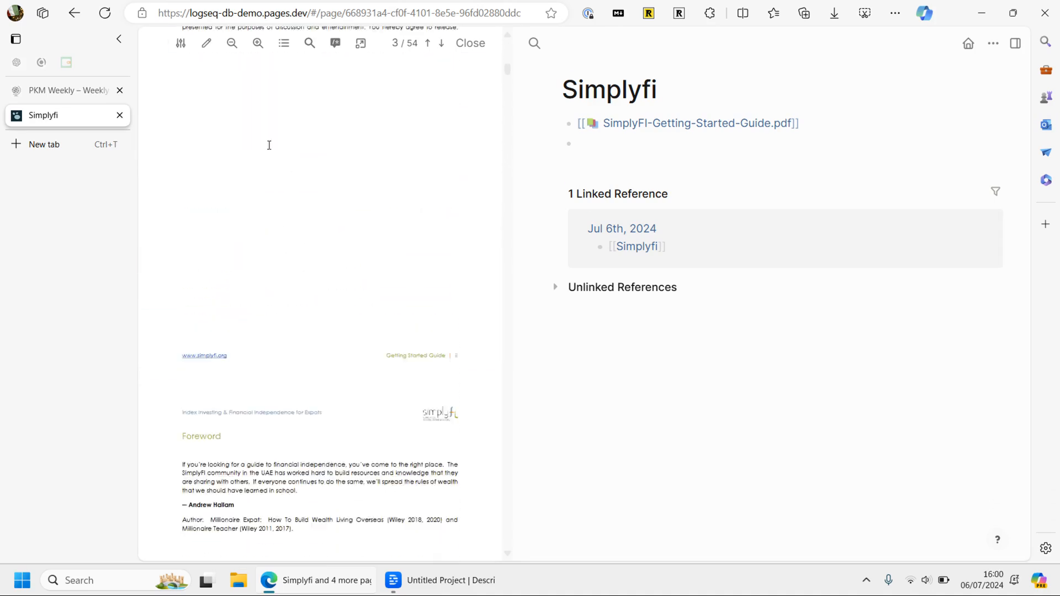
drag(267, 274, 381, 309)
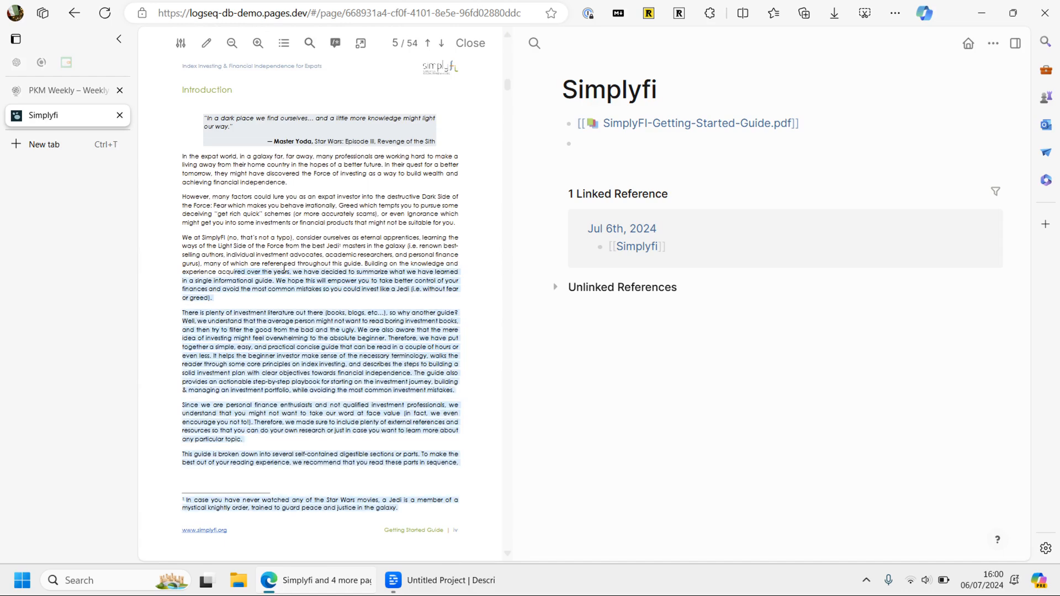
drag(255, 245, 282, 247)
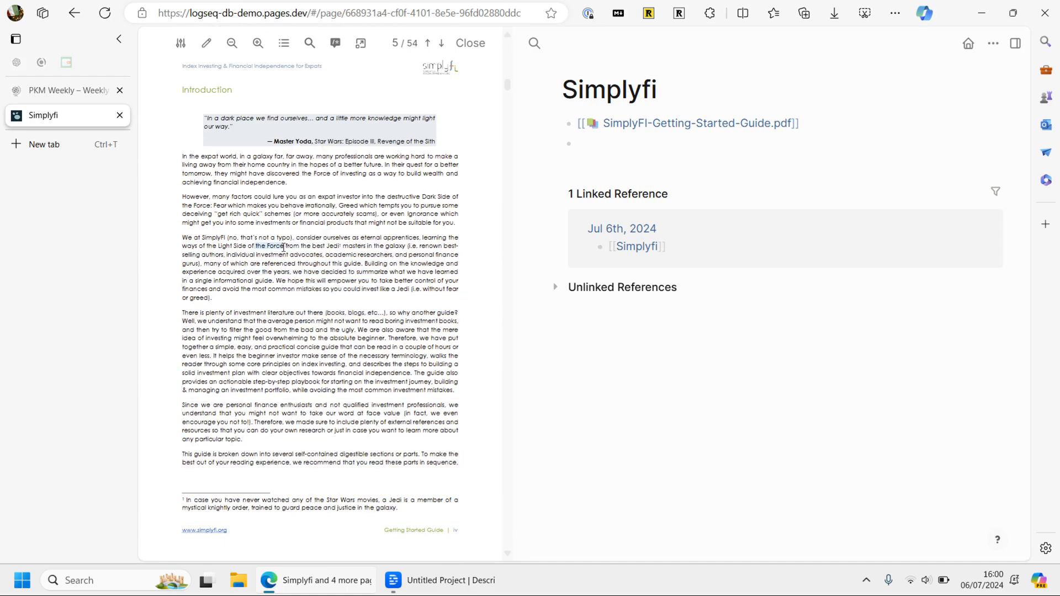
click(301, 279)
click(605, 143)
text(((668931c9-1bde-4564-b353-ca2a006c6a0f)))
- Jump from the table of contents to the sample portfolios on PDF page 37 and highlight text in the portfolio tables
scroll(268, 312, down, 15)
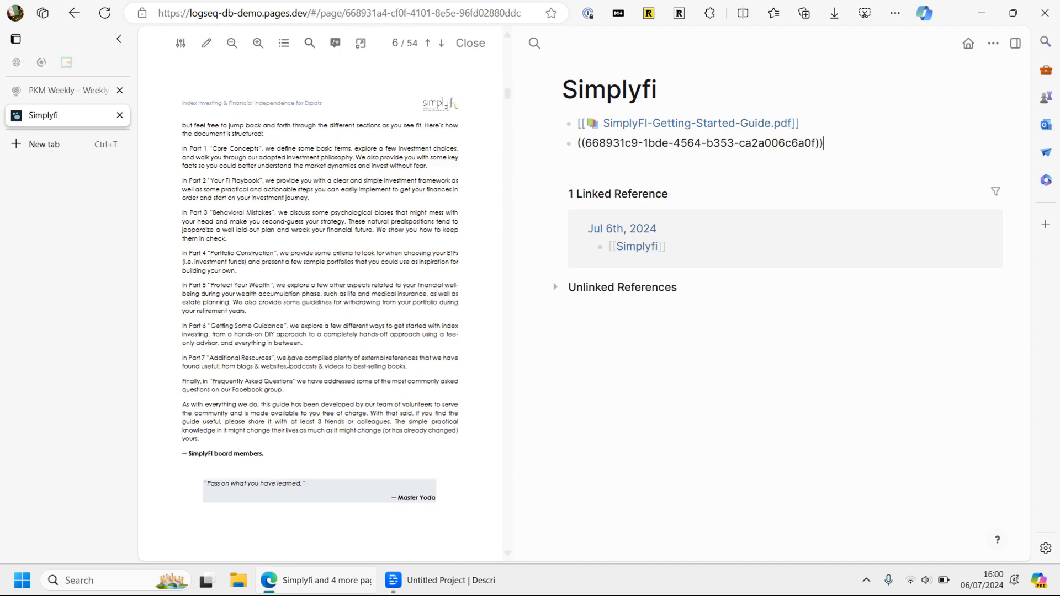
scroll(268, 313, down, 5)
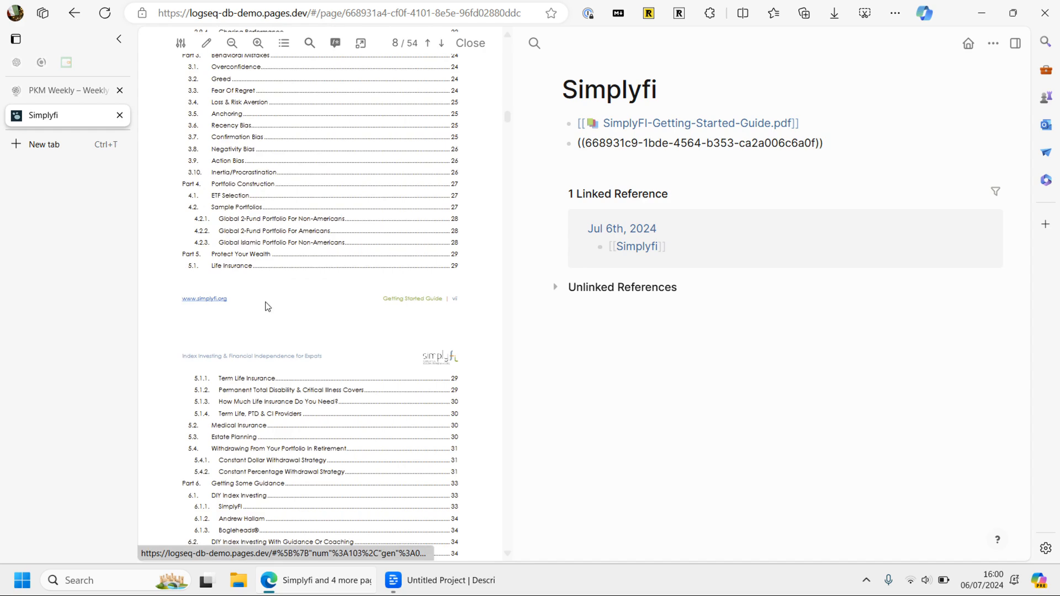
click(247, 212)
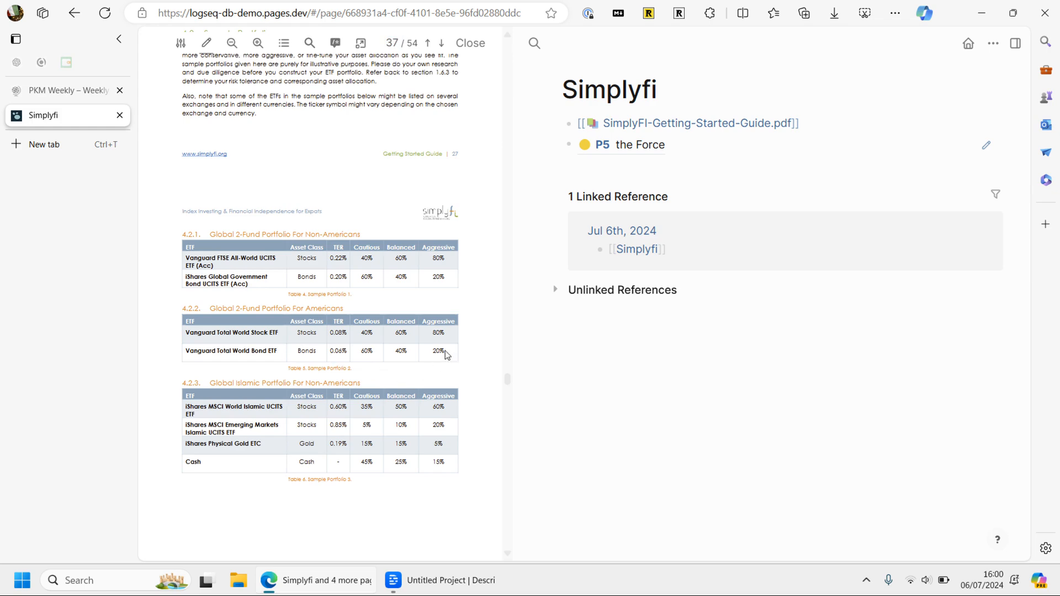
drag(248, 332, 280, 337)
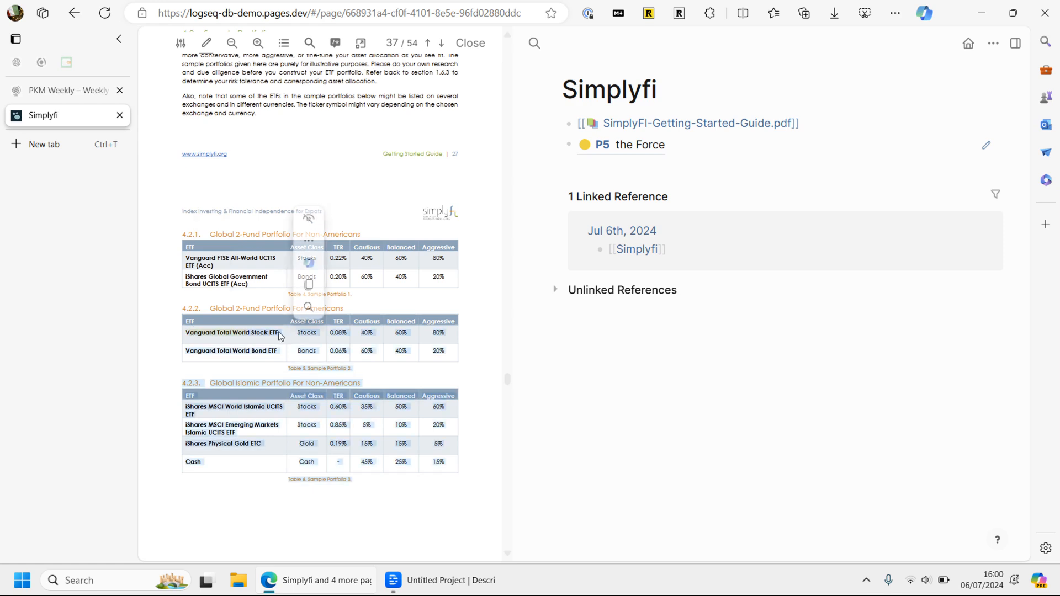
click(284, 46)
click(284, 48)
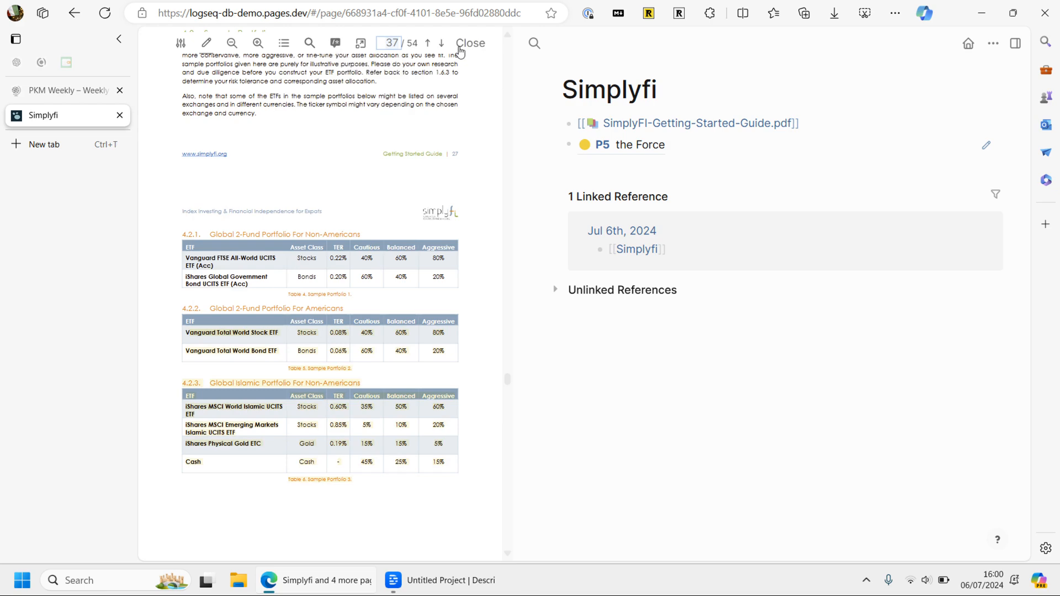
- Collapse the browser's vertical tabs, and try the PDF viewer in a separate window before closing that window
click(119, 38)
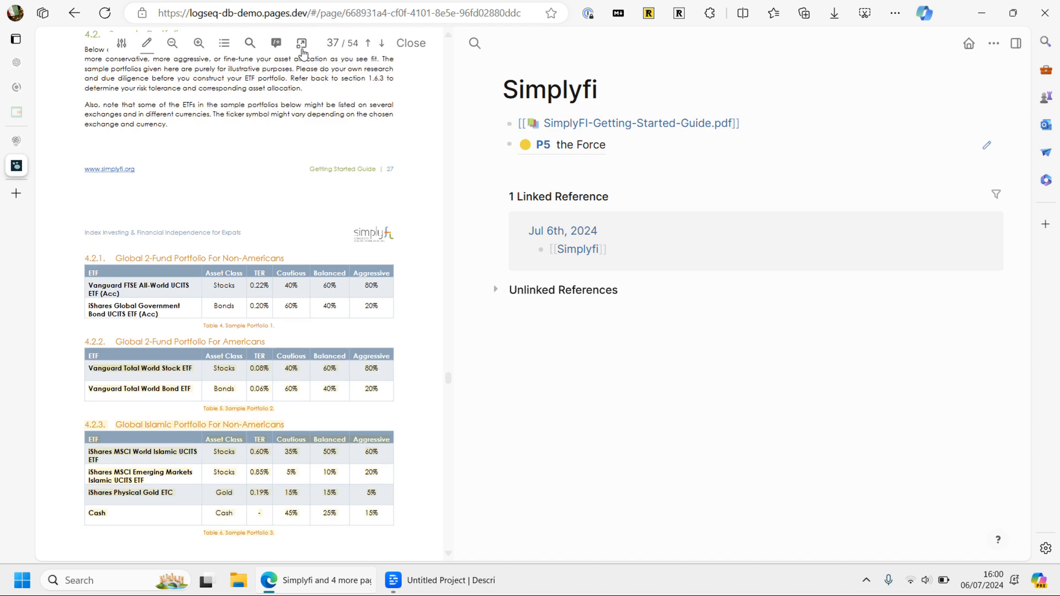
click(302, 44)
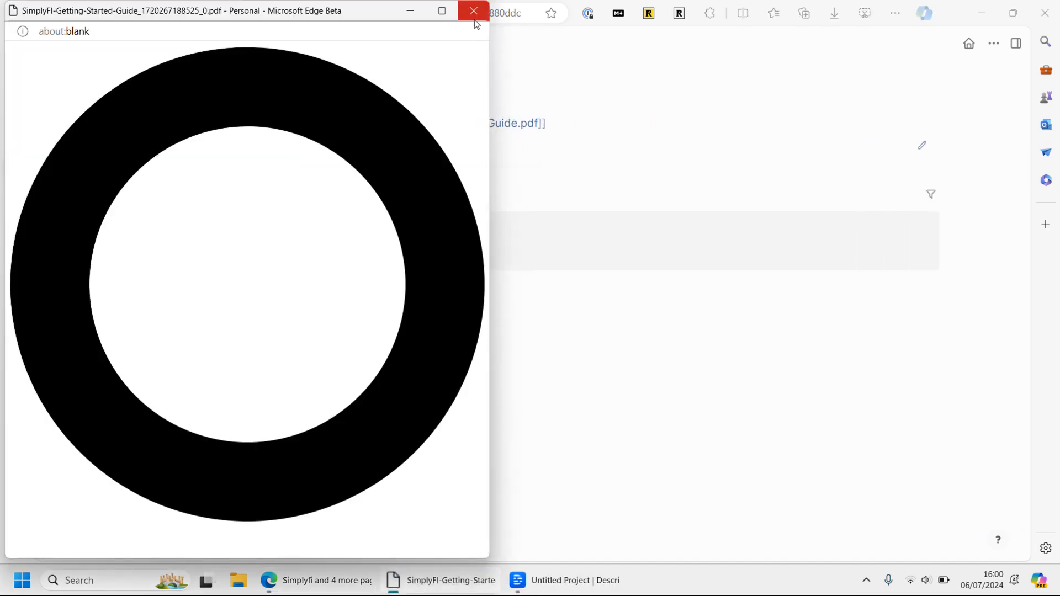
click(473, 17)
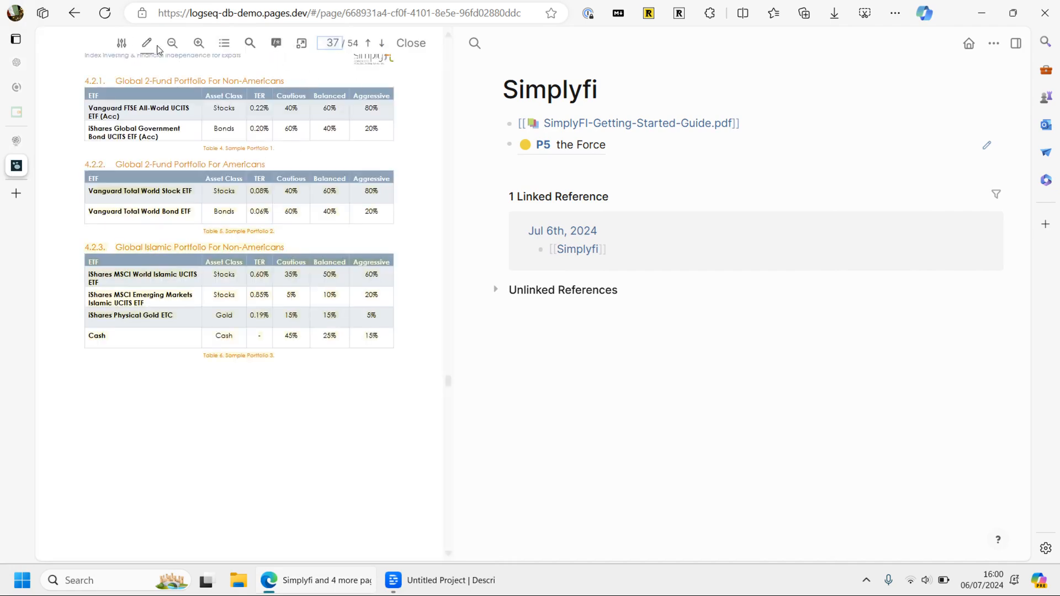
scroll(103, 307, down, 10)
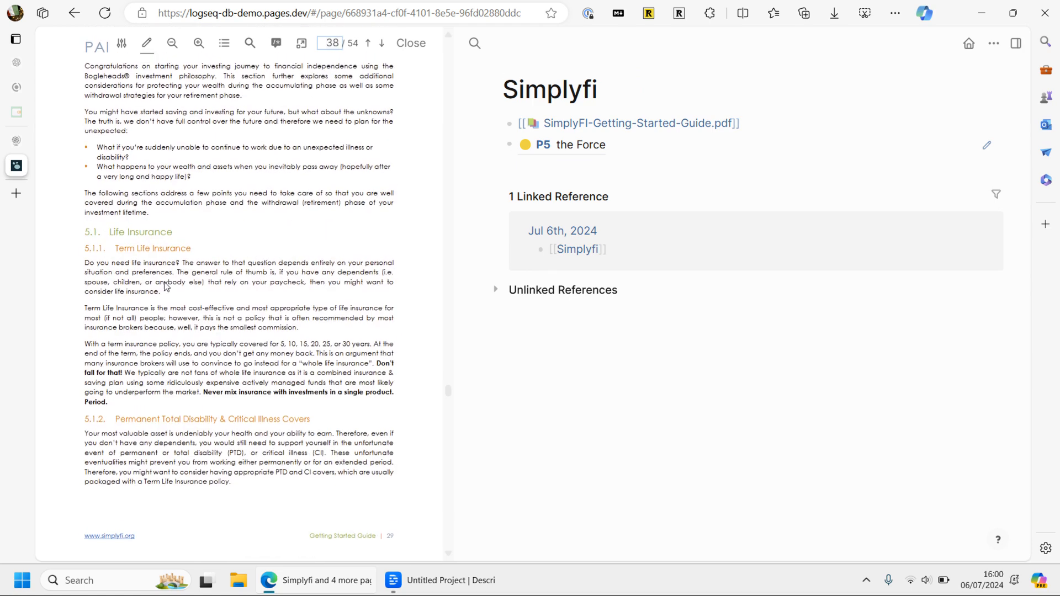
drag(192, 247, 188, 249)
click(186, 266)
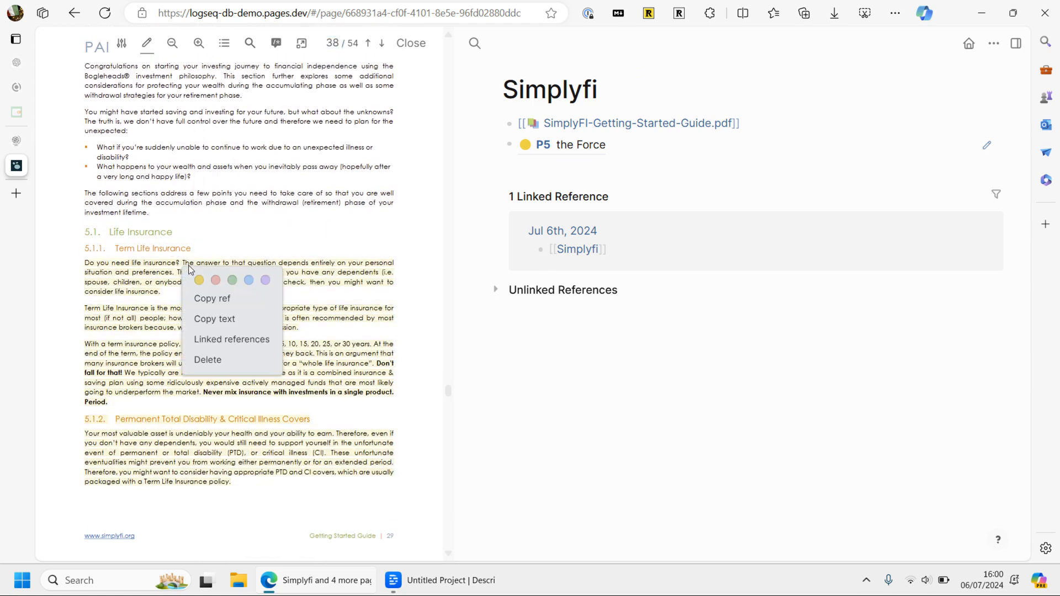
click(213, 360)
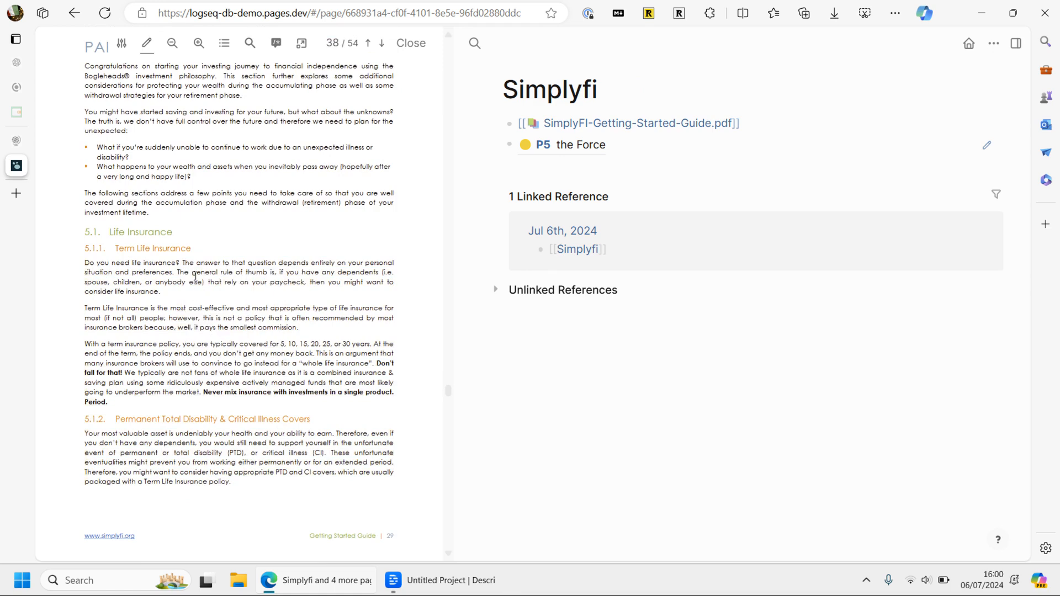
- Turn off highlight mode, highlight the "Term Life Insurance" heading on page 38 in yellow, and paste its reference below "the Force"
click(146, 43)
drag(191, 250, 115, 249)
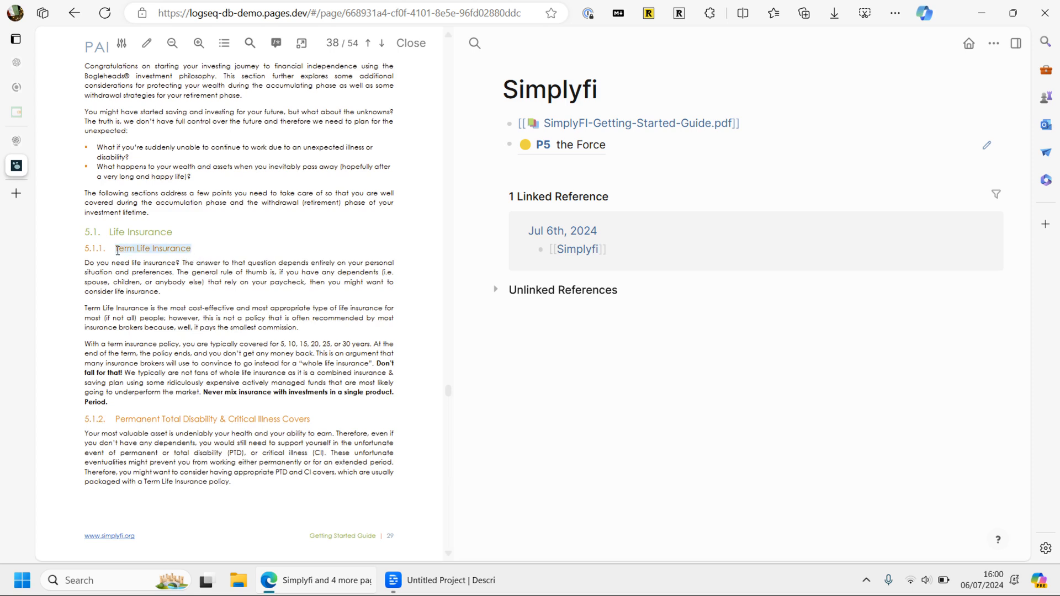
click(133, 264)
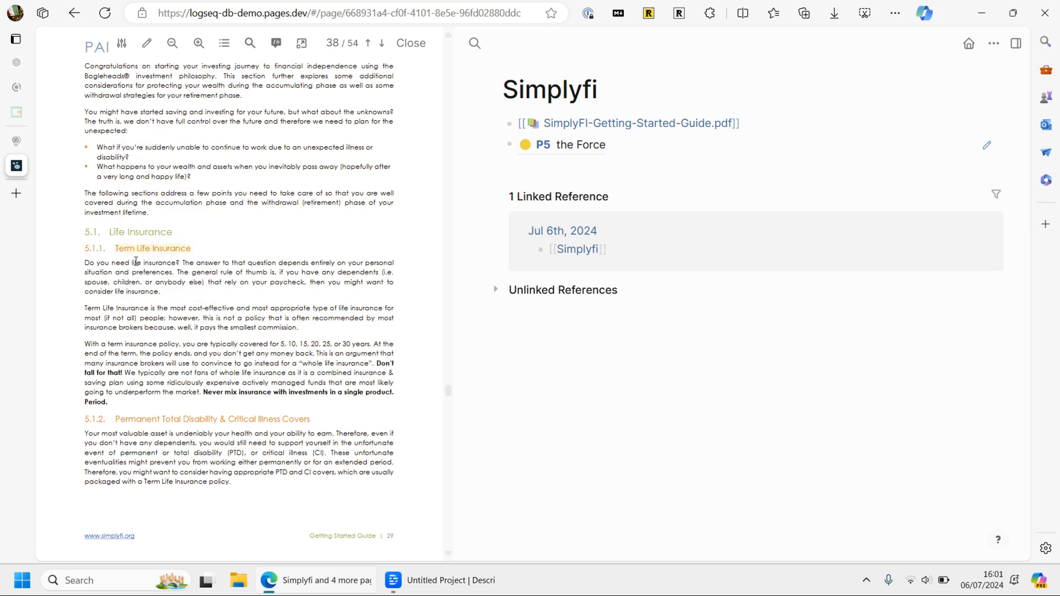
click(623, 146)
text(((668931c9-0879-4211-b2de-2d16a6446f09)))
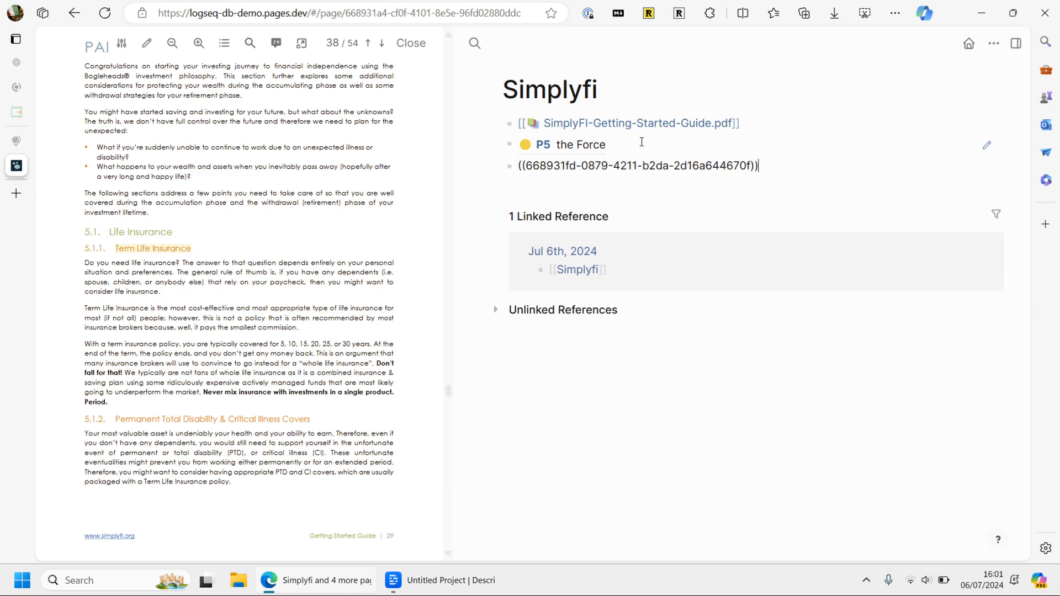
- Open the "the Force" reference as its own block and jump to its highlight on PDF page 5
click(627, 416)
click(573, 145)
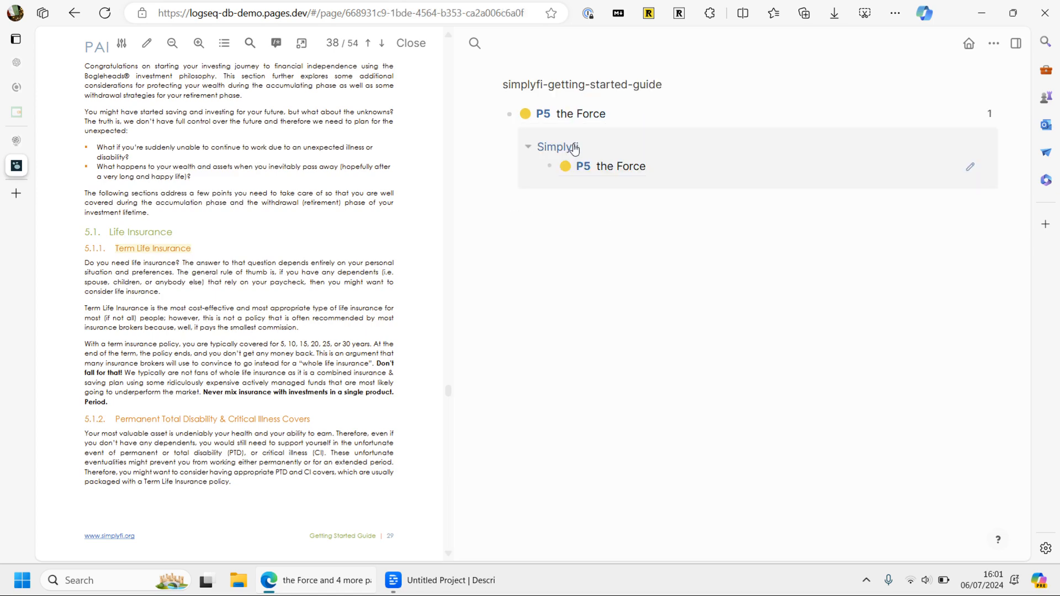
click(538, 114)
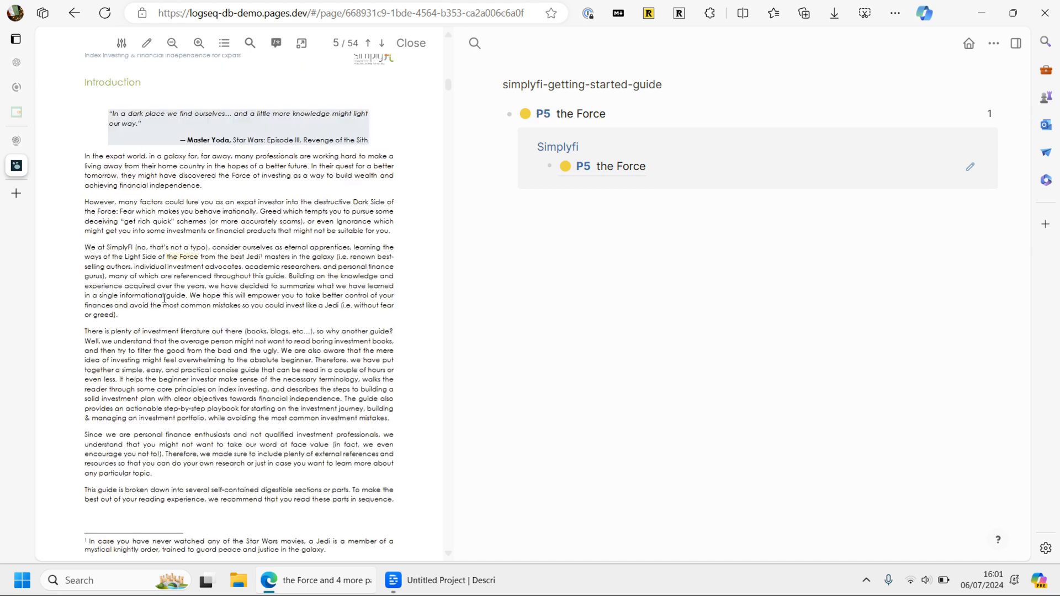
- Open the parent simplyfi-getting-started-guide page and delete the long page 37 highlight block containing the portfolio table text
click(509, 83)
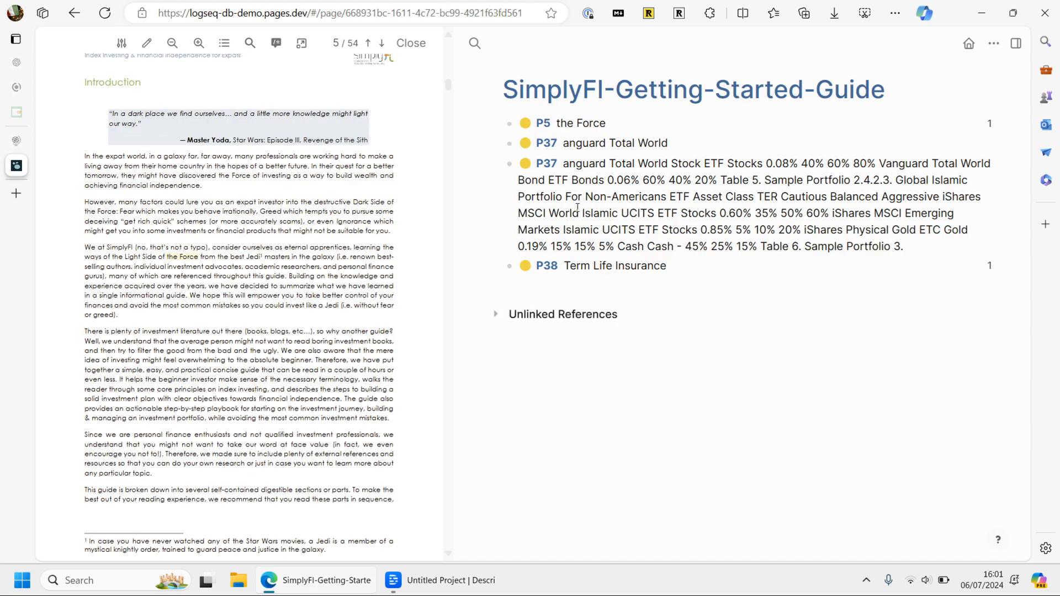
right_click(511, 167)
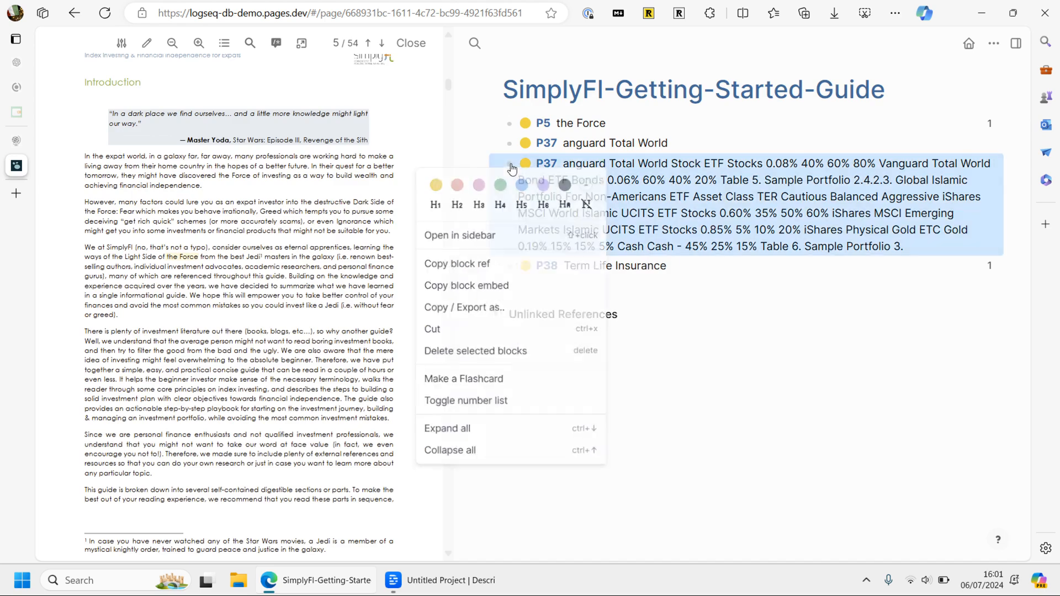
click(450, 354)
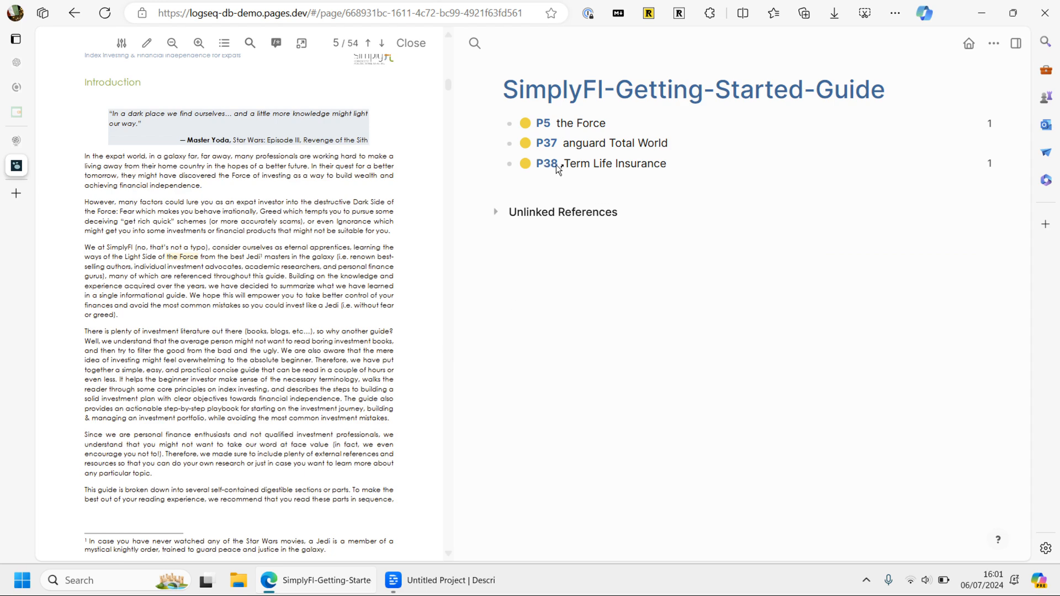
- Jump to the "Term Life Insurance" highlight on PDF page 38, and close the PDF viewer
click(545, 165)
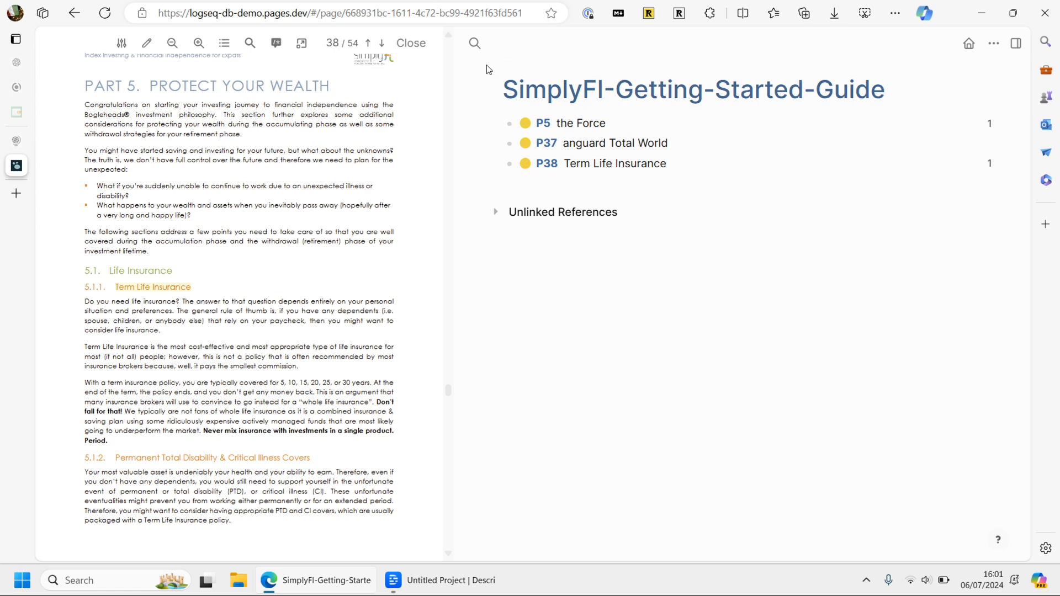
click(538, 69)
click(541, 74)
click(412, 43)
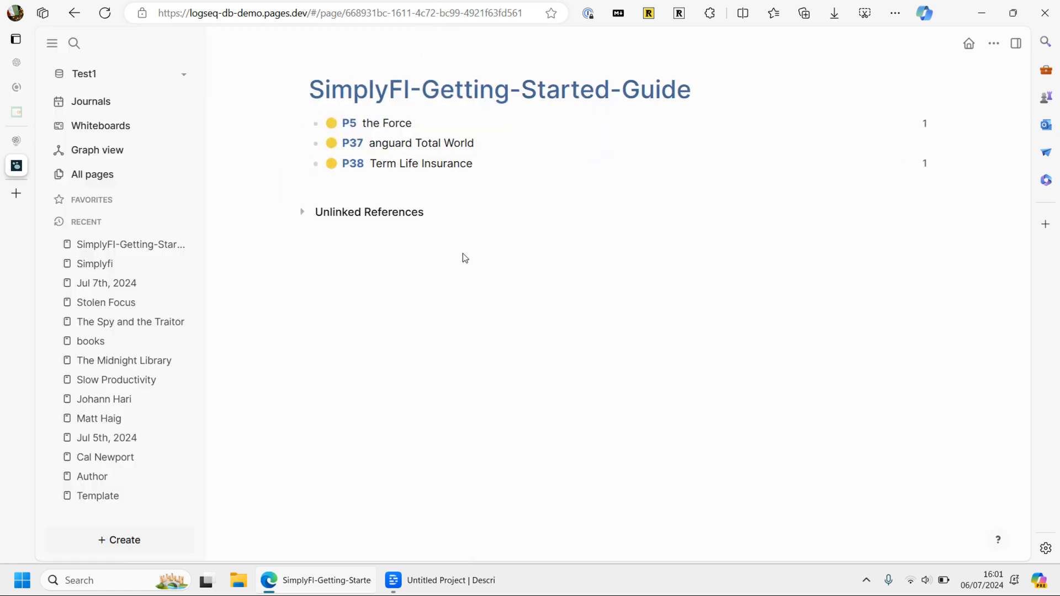
- Look through the list of all pages, open the Jul 6th, 2024 journal from it, and return to the list
click(104, 183)
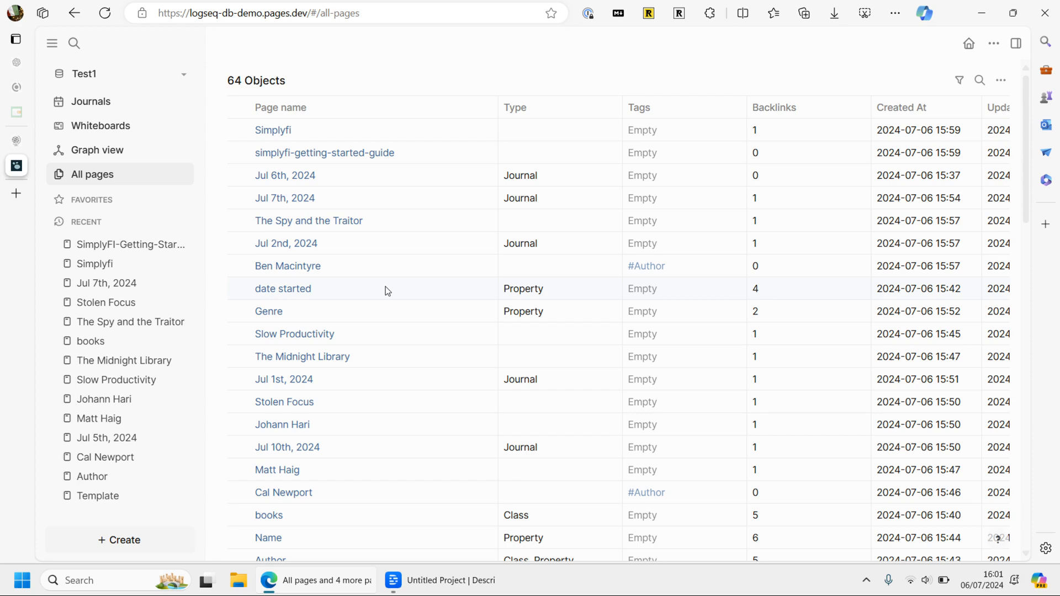
scroll(385, 288, down, 3)
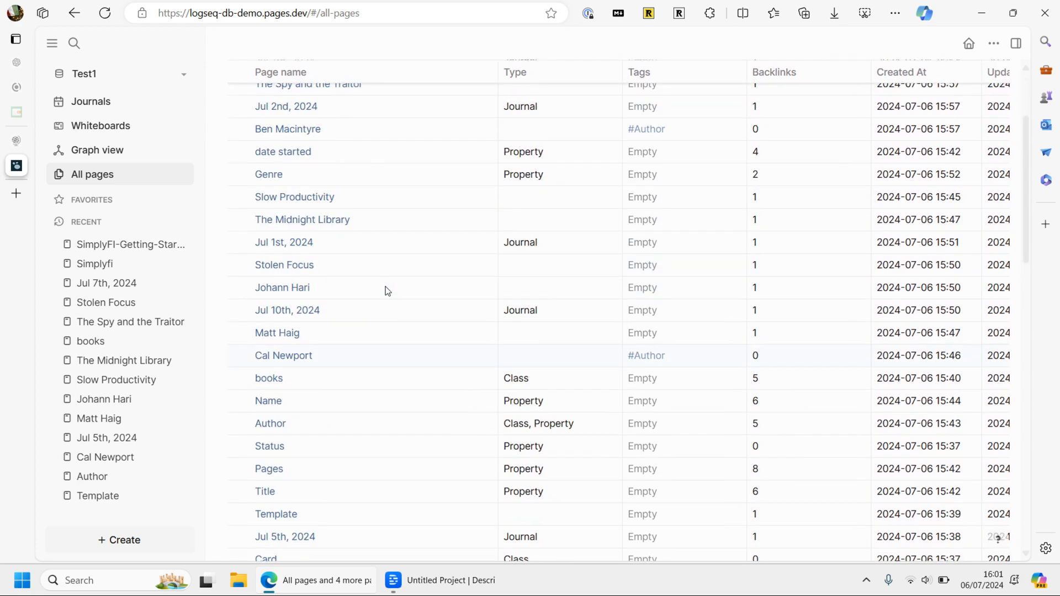
scroll(386, 287, up, 3)
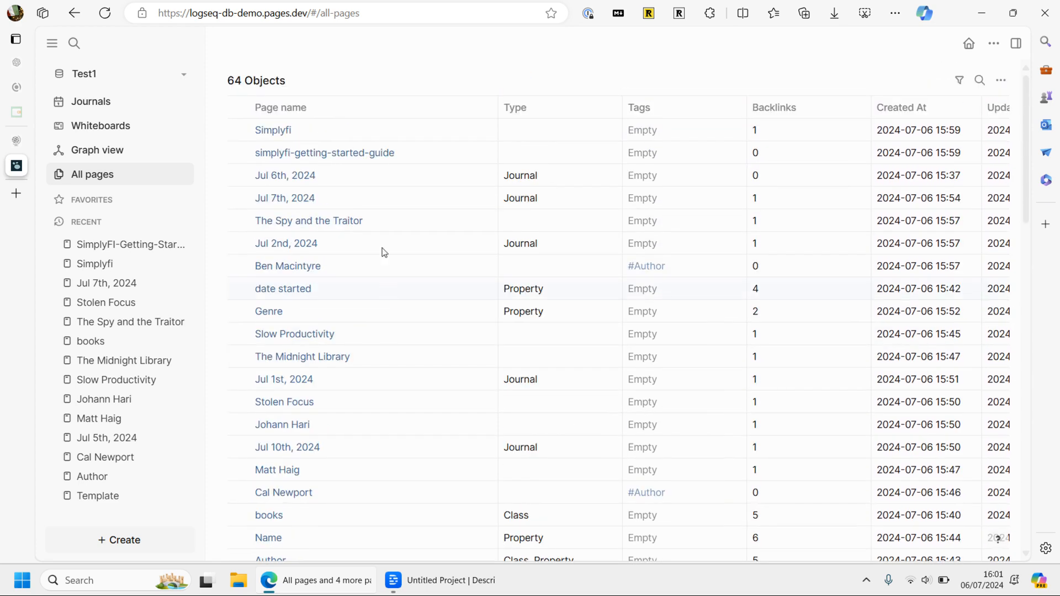
click(308, 183)
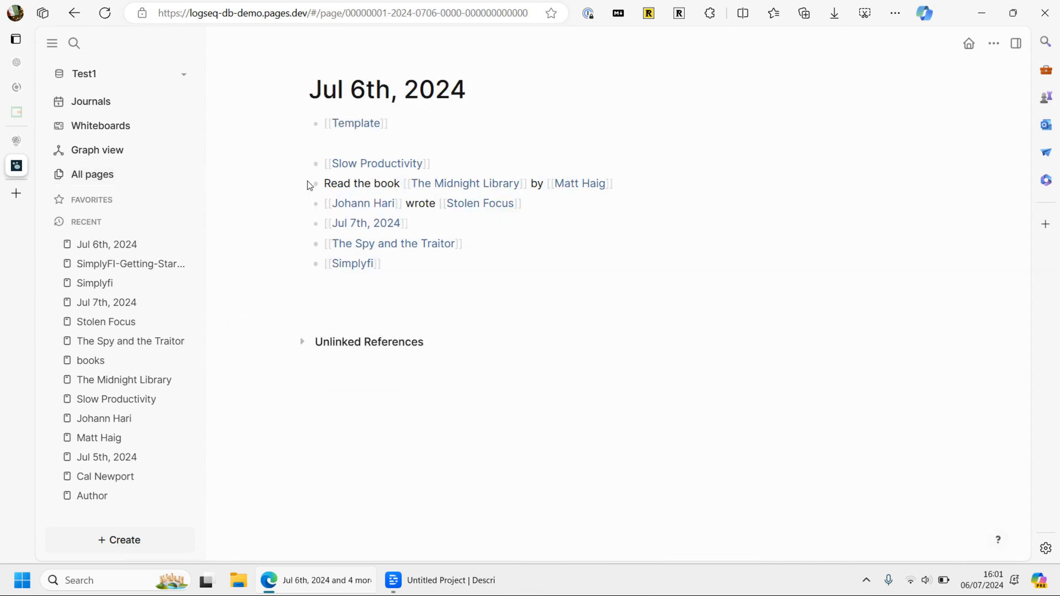
click(114, 173)
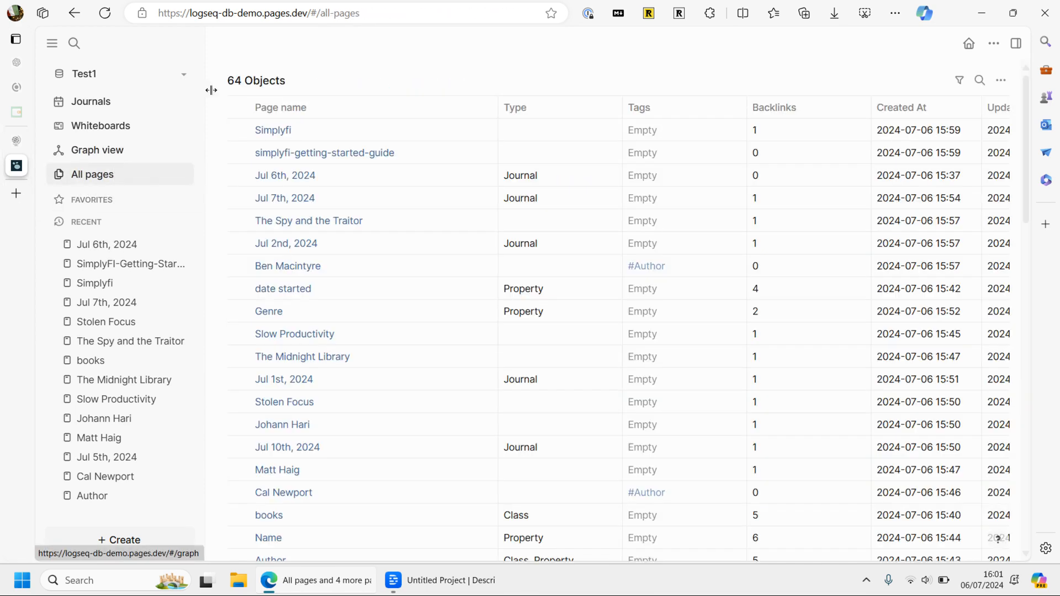
double_click(241, 84)
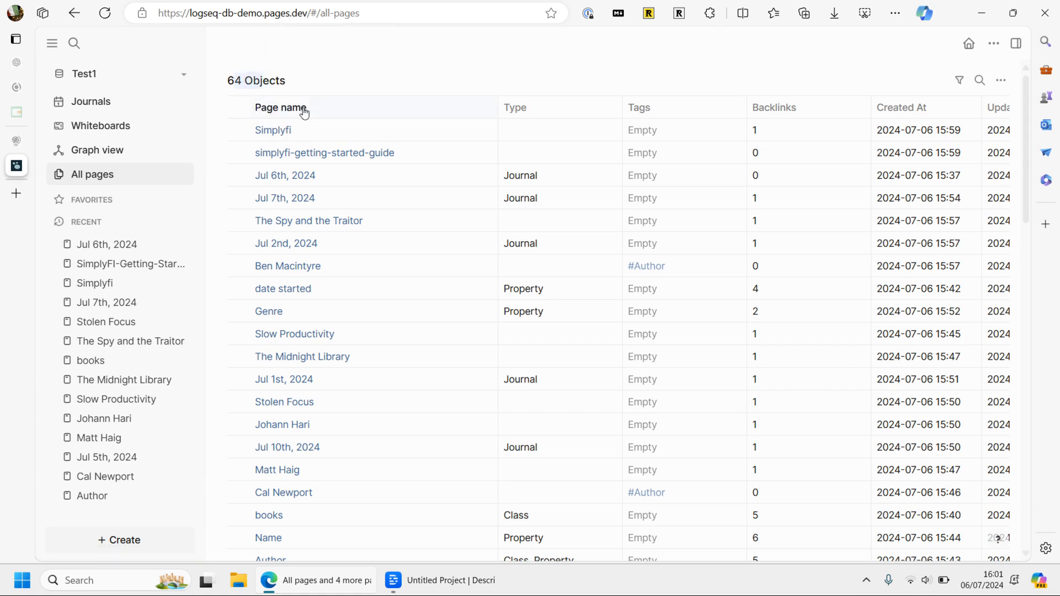
- Sort the list of all pages by Type in ascending and descending order, and look through the rows
click(522, 111)
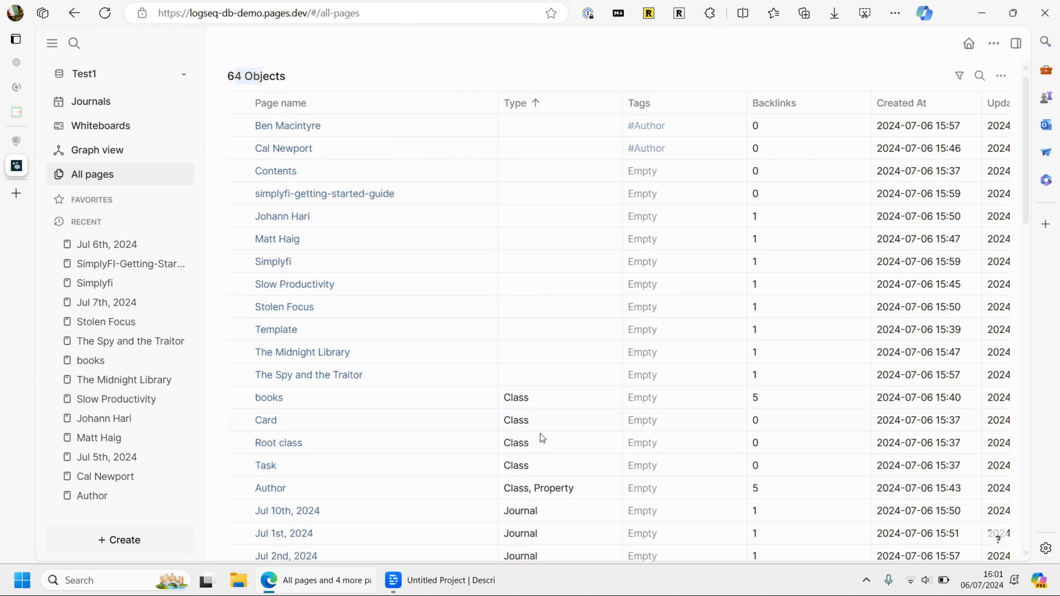
scroll(540, 436, down, 6)
scroll(539, 284, up, 6)
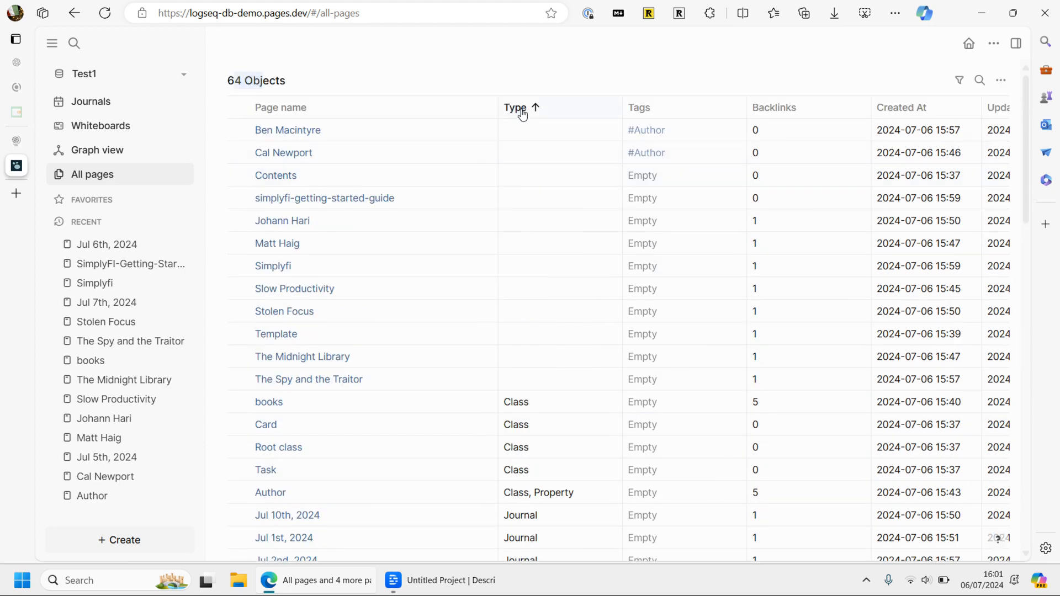
click(522, 110)
scroll(555, 252, down, 10)
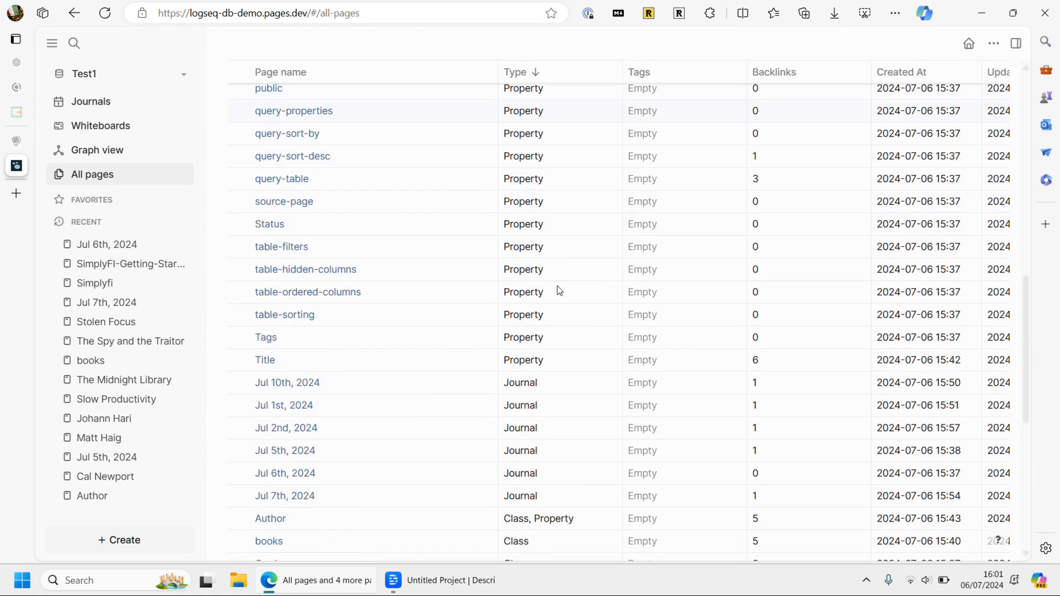
scroll(559, 290, up, 10)
click(516, 117)
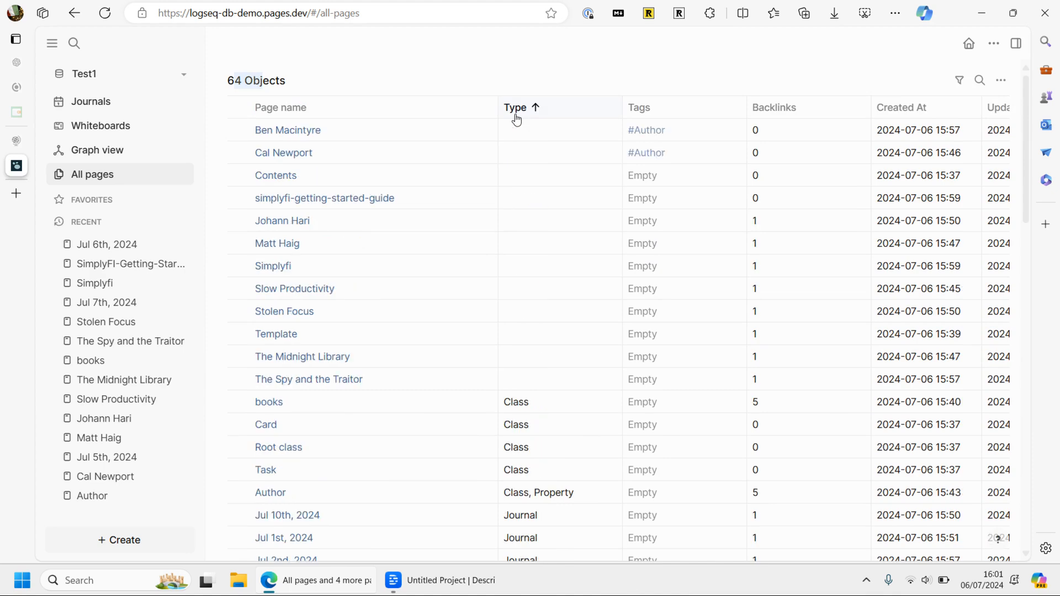
- Sort the list by Tags in descending order and examine which pages are tagged #Author
click(646, 111)
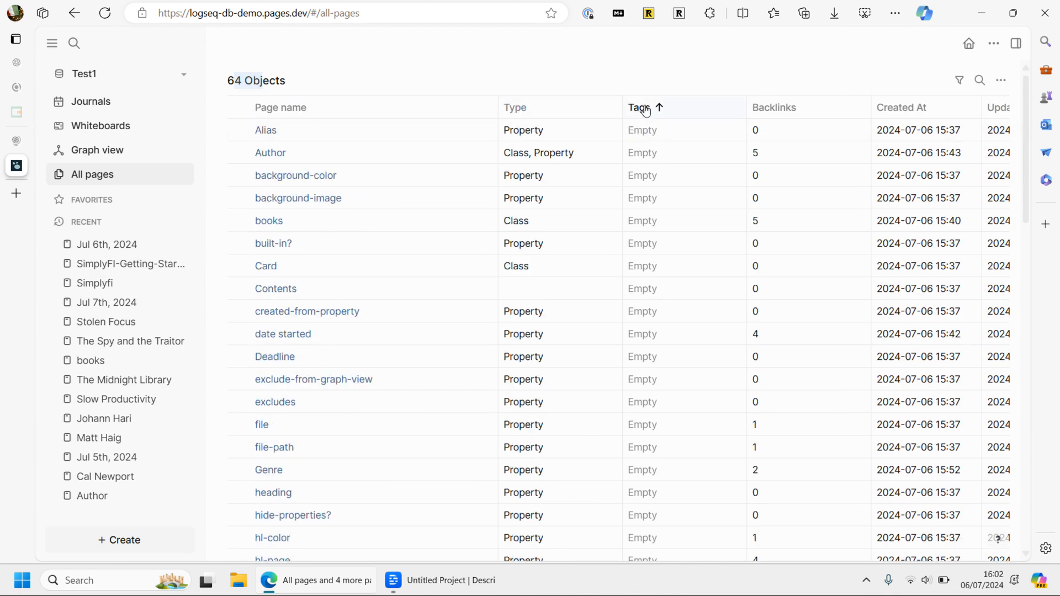
click(644, 110)
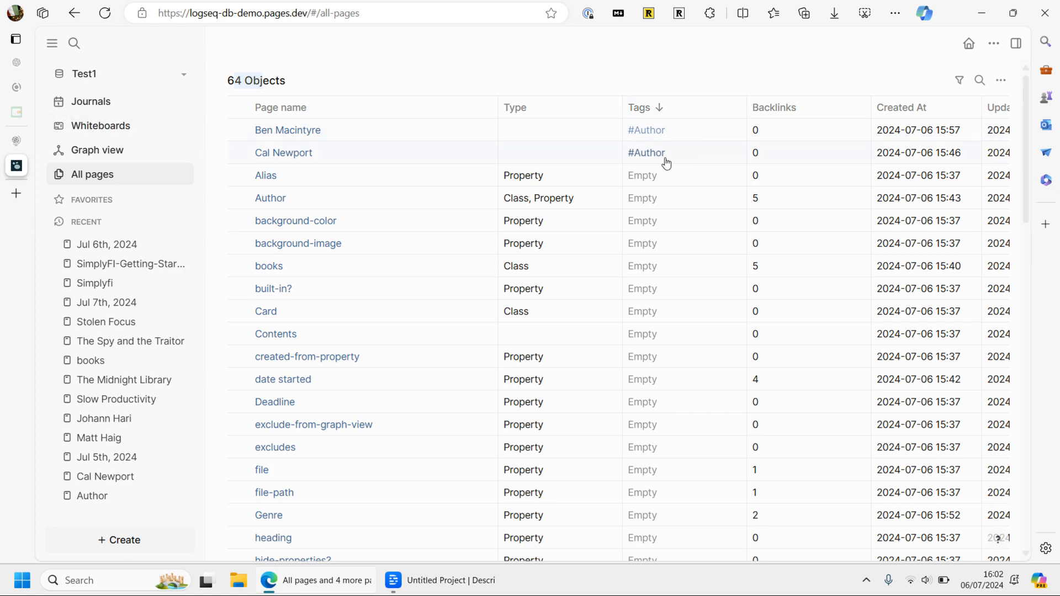
scroll(666, 162, down, 15)
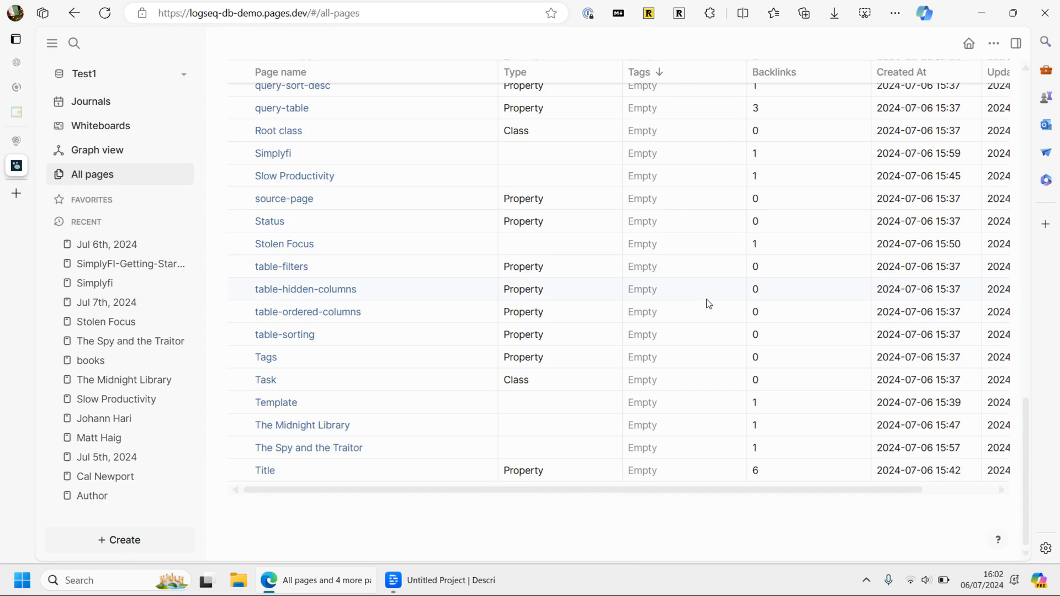
scroll(709, 304, up, 15)
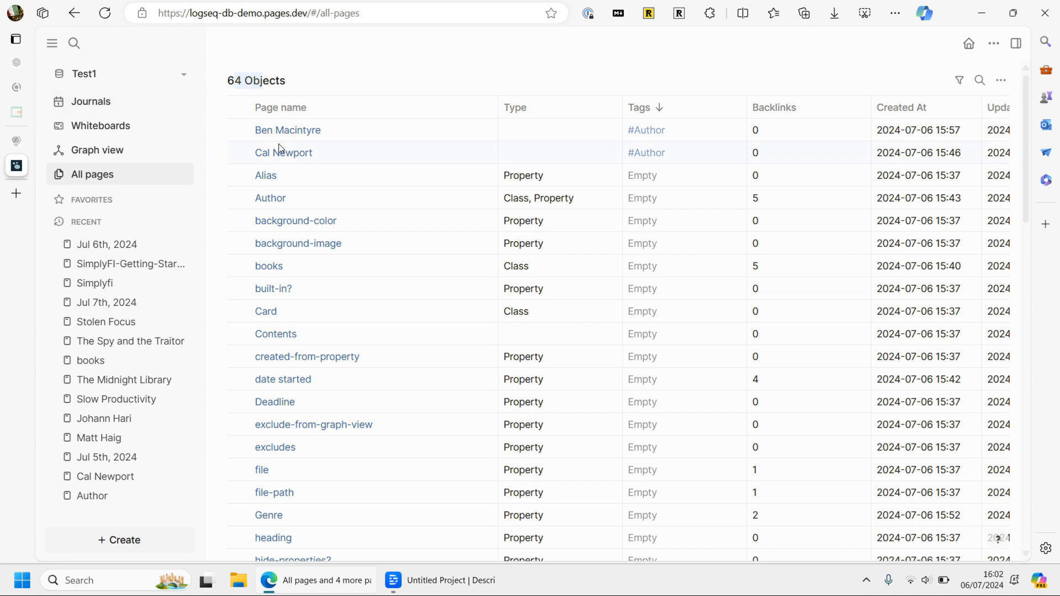
scroll(356, 351, down, 5)
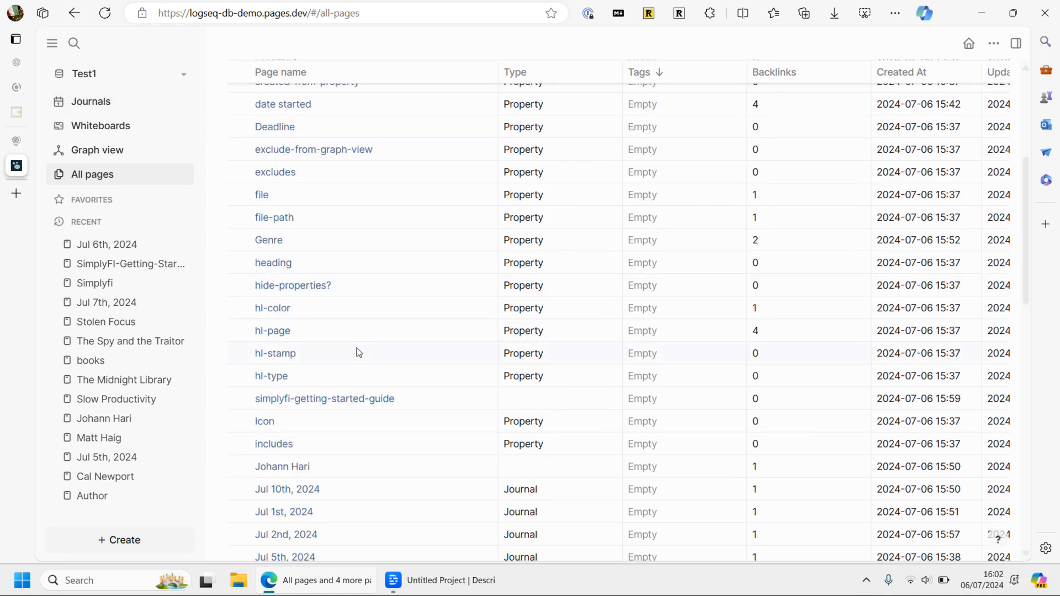
- Select the Johann Hari row, open that page to check its tag, and return to the list of all pages
click(239, 467)
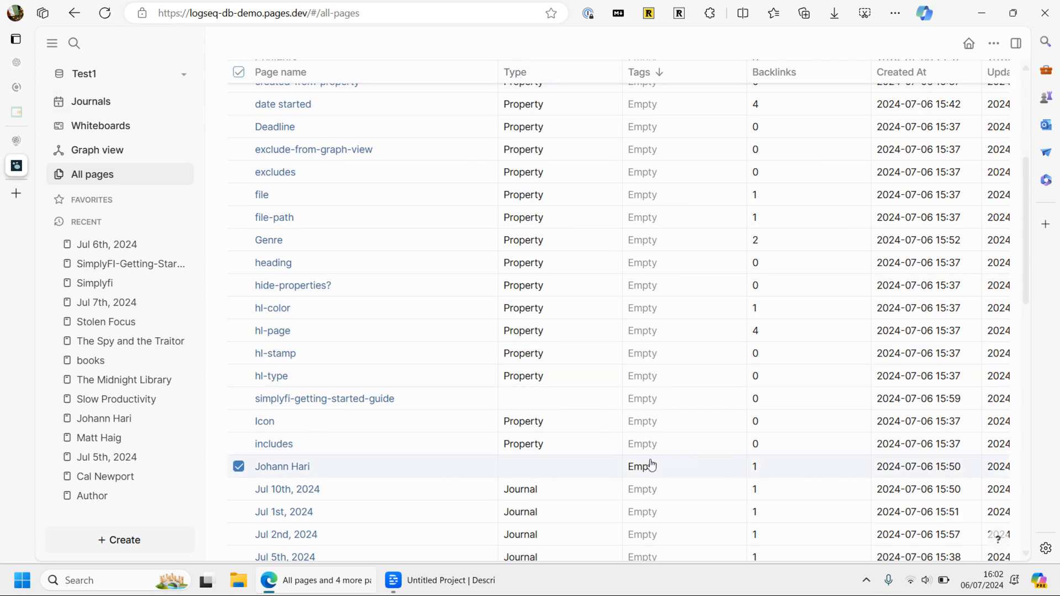
click(277, 467)
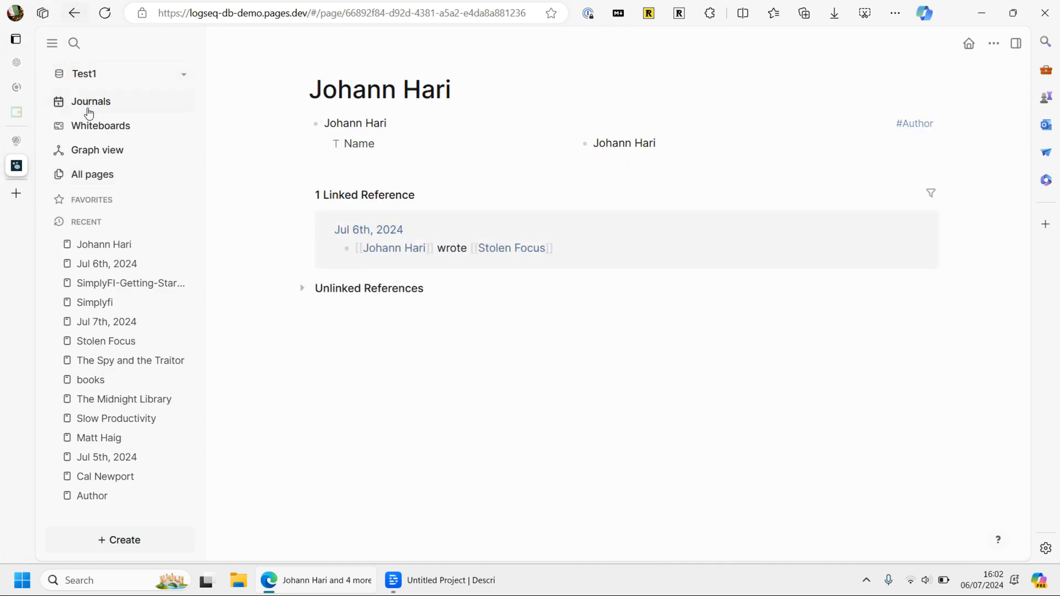
click(105, 174)
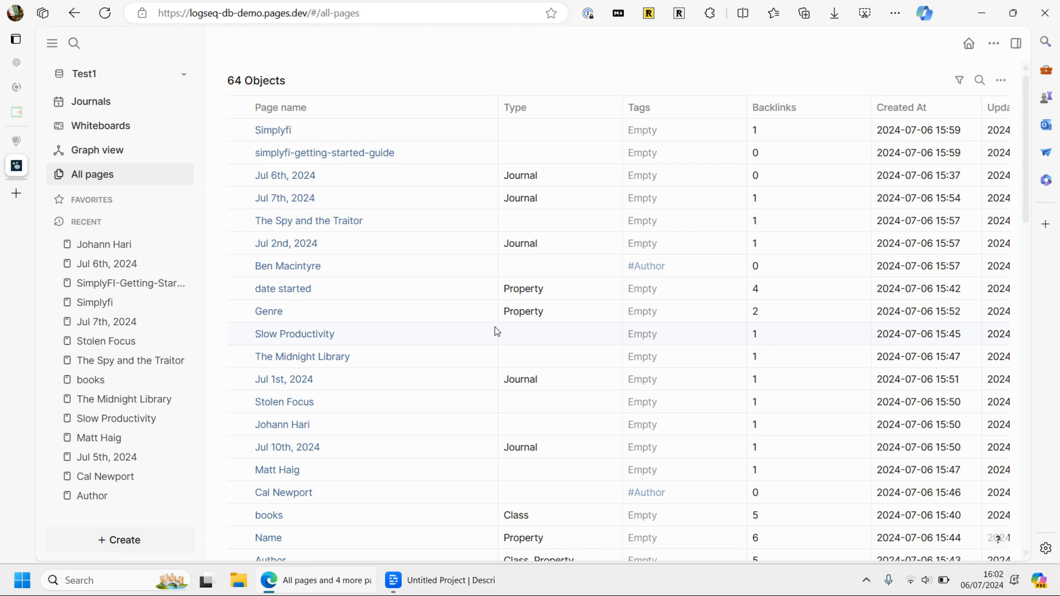
- Sort the pages by Backlinks in descending order and examine the rows, including the Created At and Updated At columns
click(777, 108)
click(775, 109)
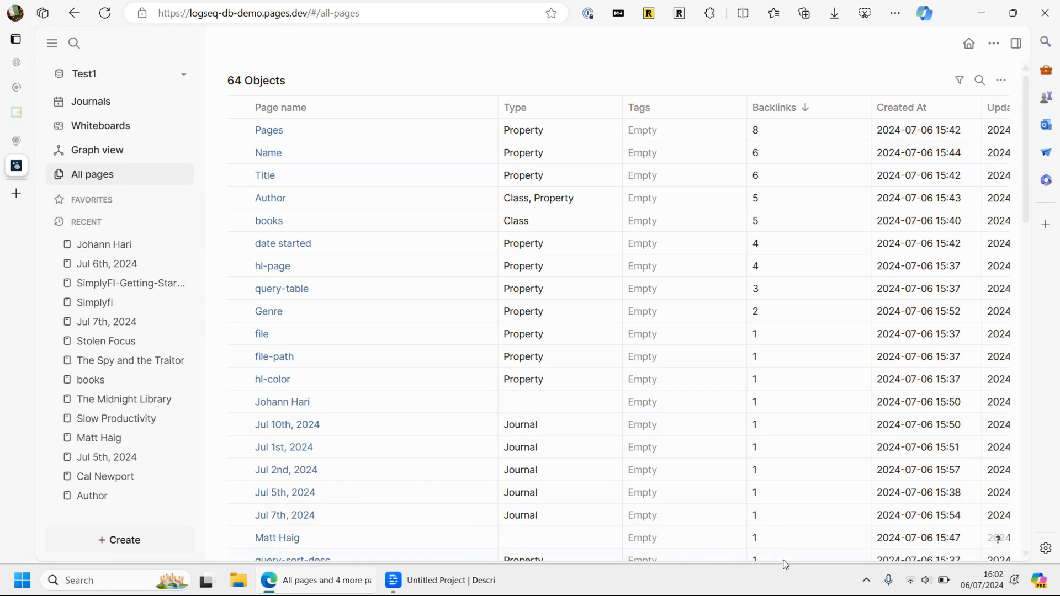
scroll(827, 553, right, 3)
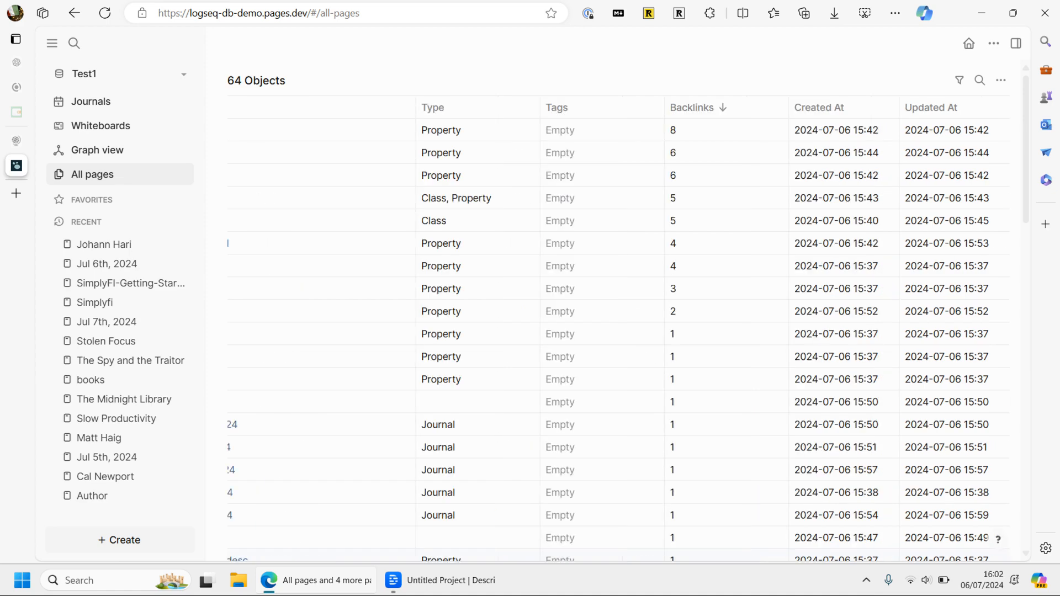
scroll(618, 331, left, 3)
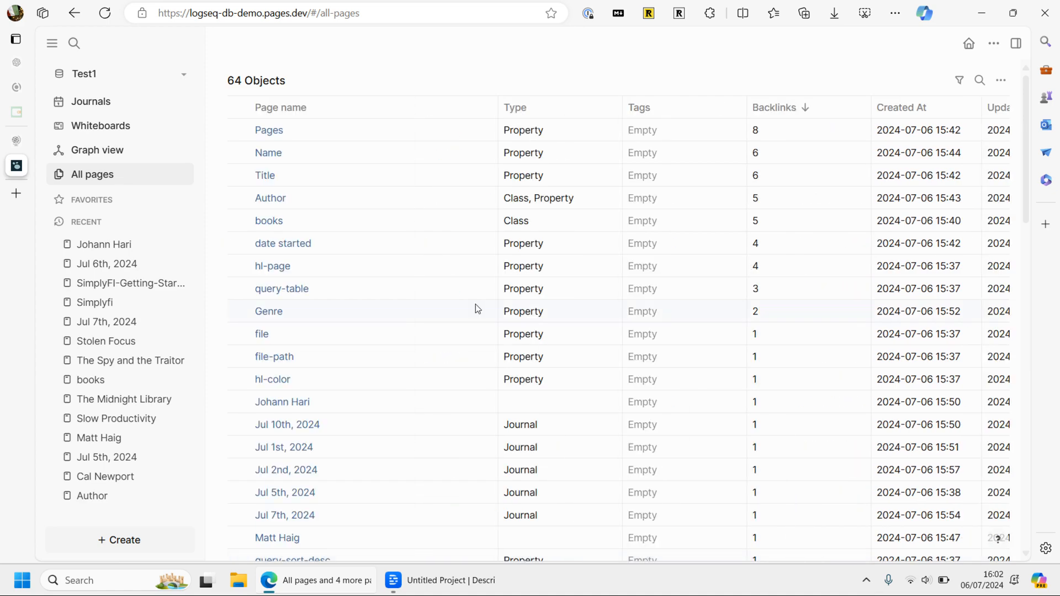
scroll(431, 301, right, 3)
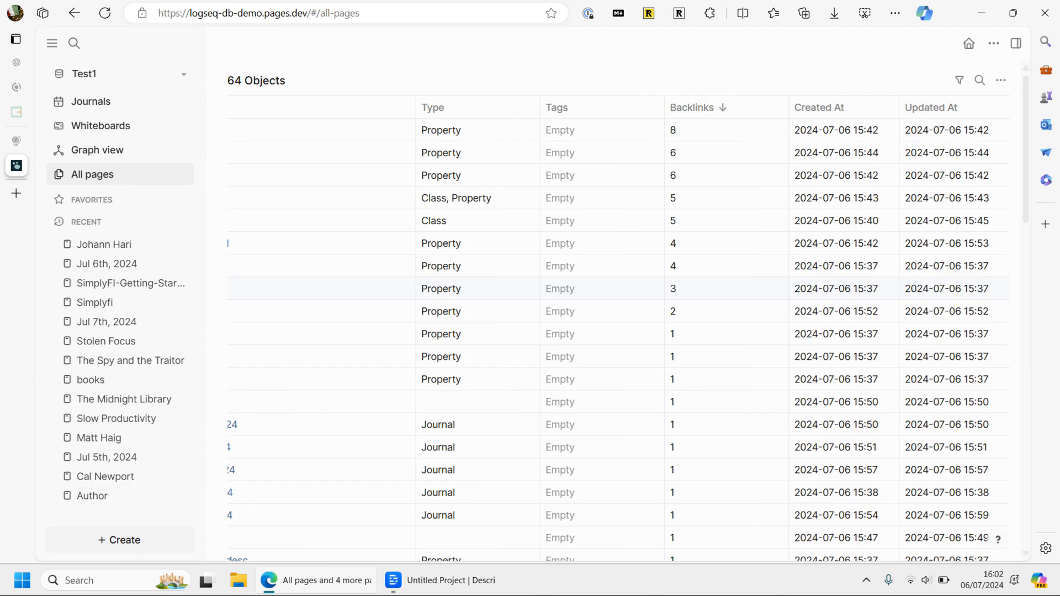
scroll(618, 332, left, 3)
scroll(386, 221, down, 5)
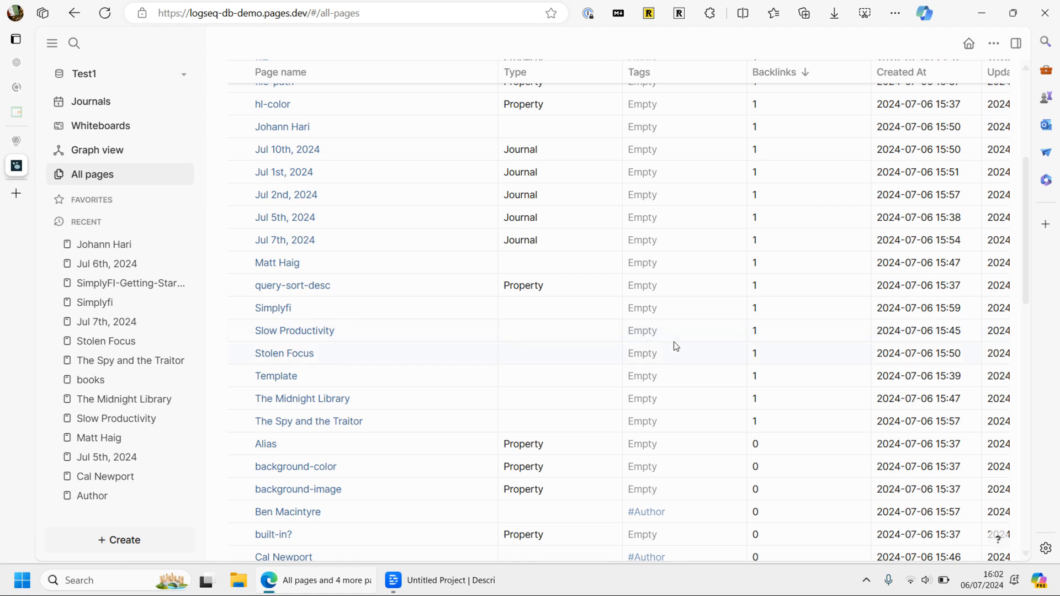
scroll(677, 522, down, 2)
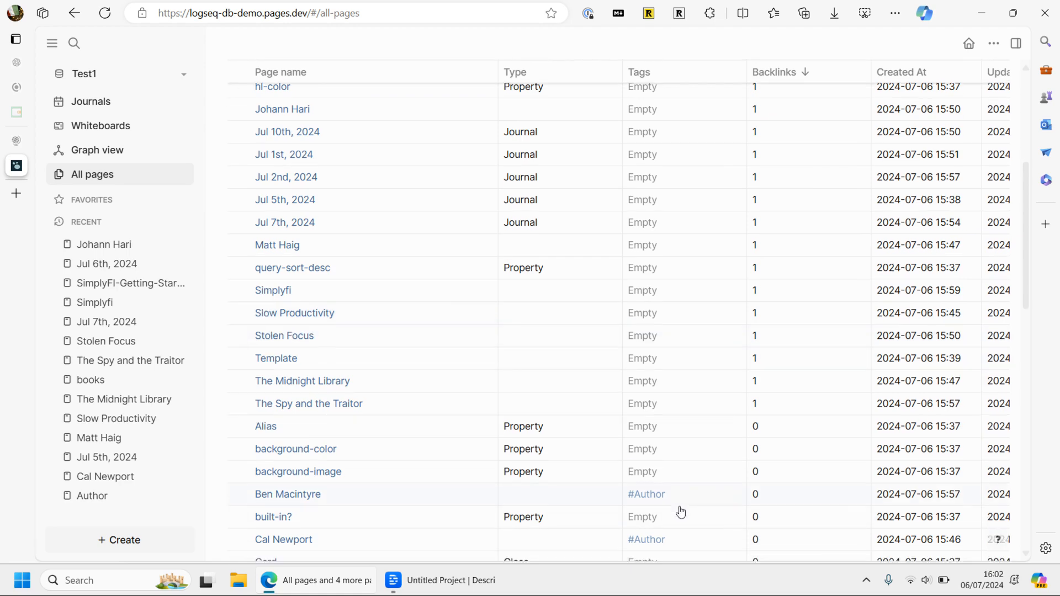
scroll(667, 496, down, 15)
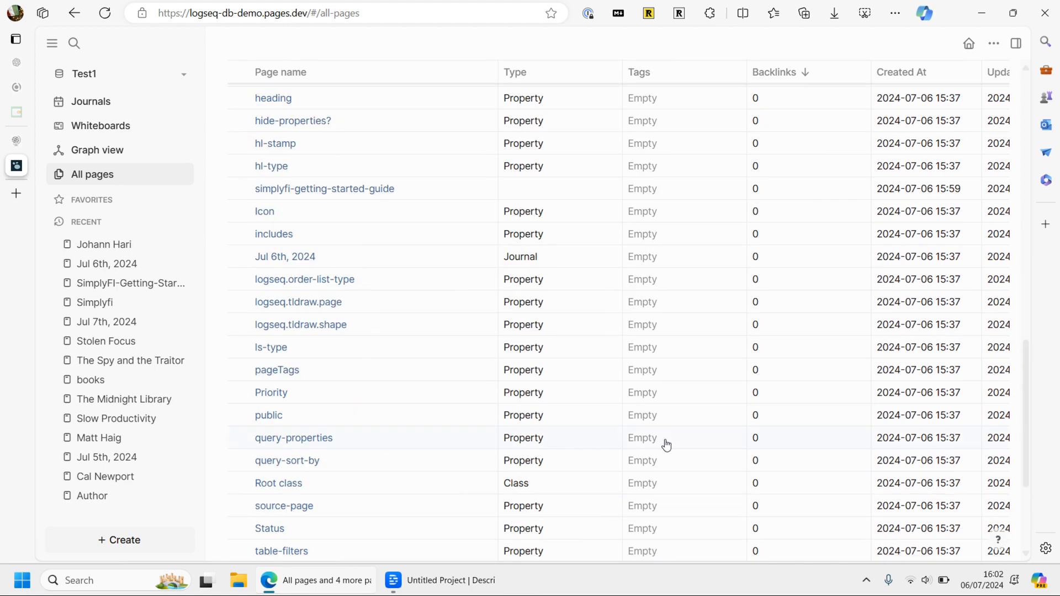
scroll(667, 445, up, 20)
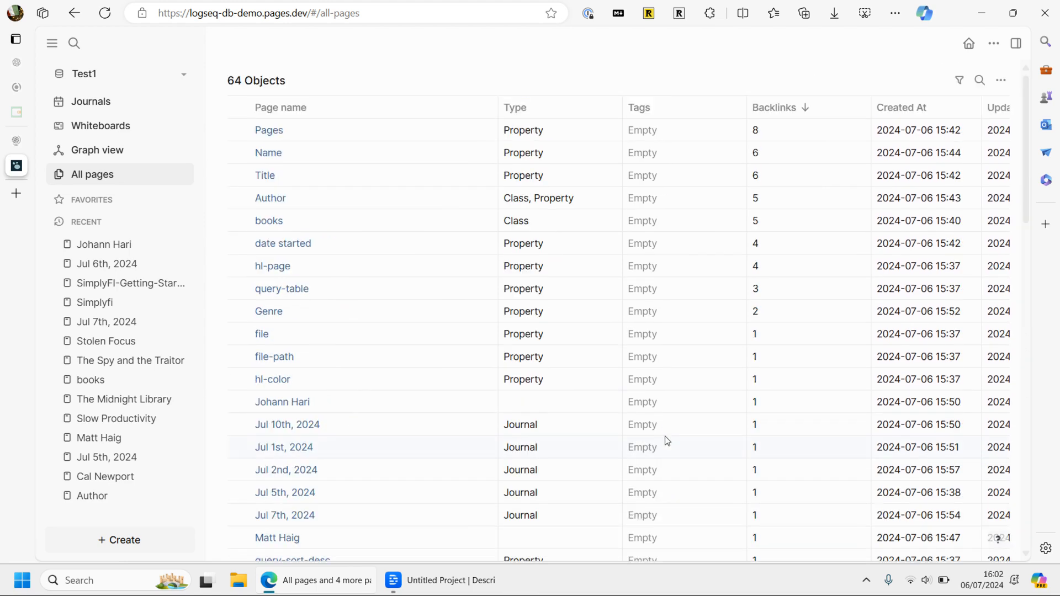
- Sort the list by Page name in ascending order and look through it to the end
click(301, 110)
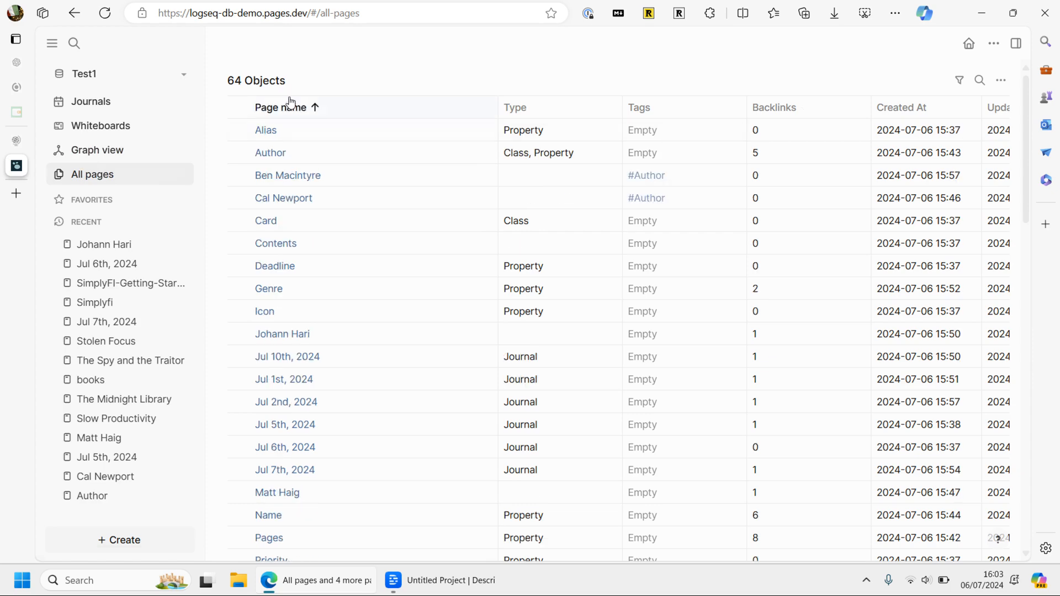
scroll(303, 491, down, 15)
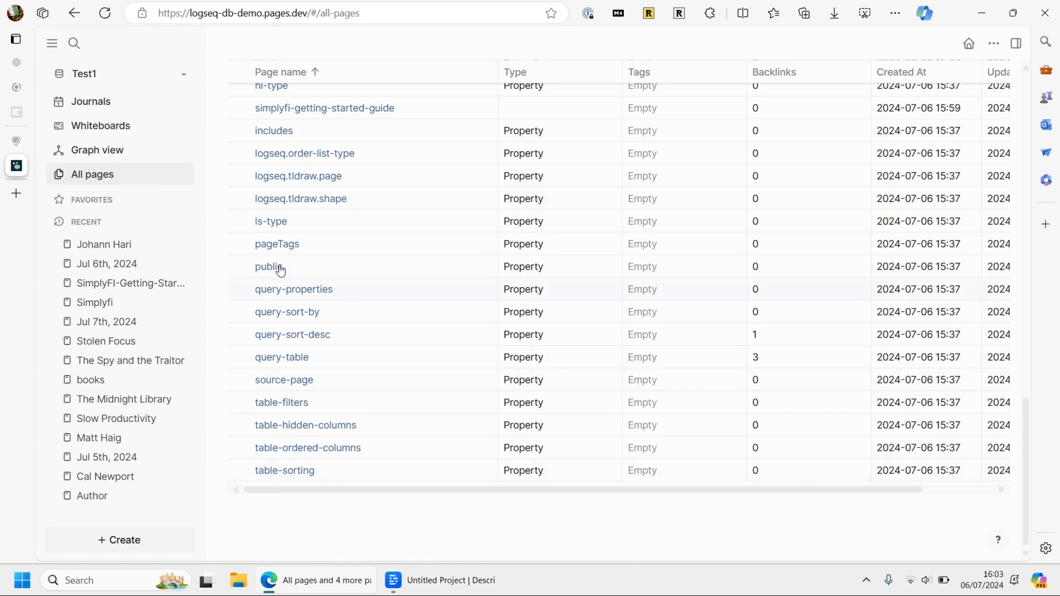
- Add a link to a new page named zzzz in the Jul 6th, 2024 journal and open that page
click(280, 267)
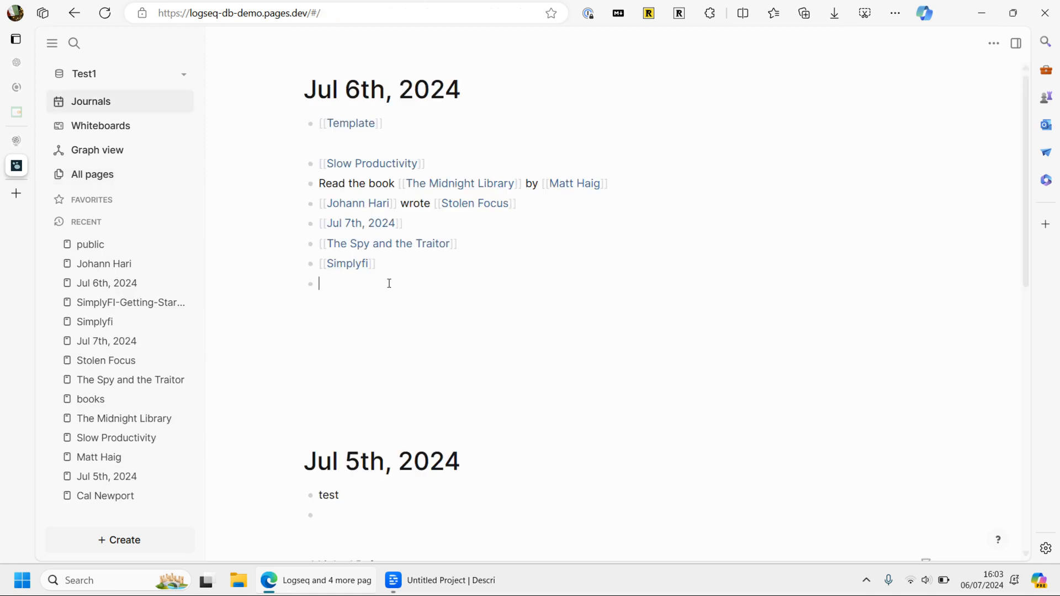
text([[zzzz)
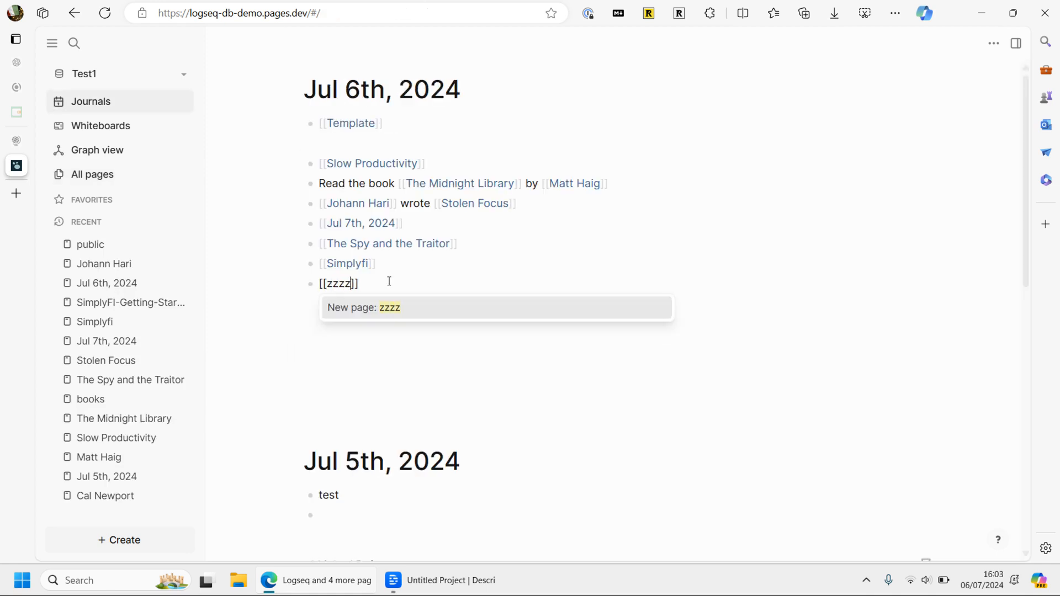
key(Return)
key(Return)
click(336, 286)
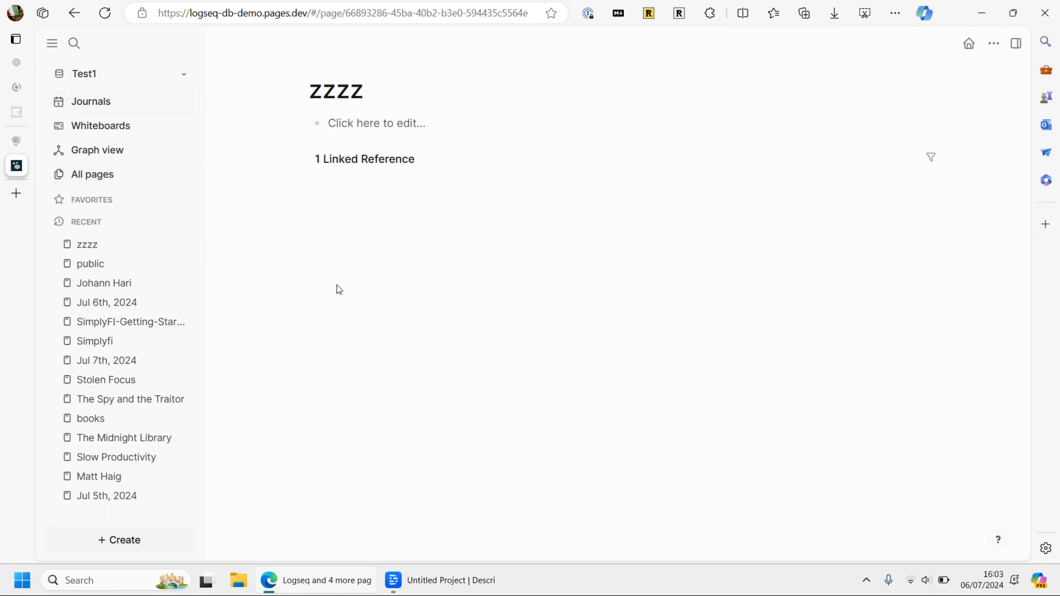
- Add a block reading test# to the zzzz page and start a new block below it
click(396, 124)
text(test#)
key(Return)
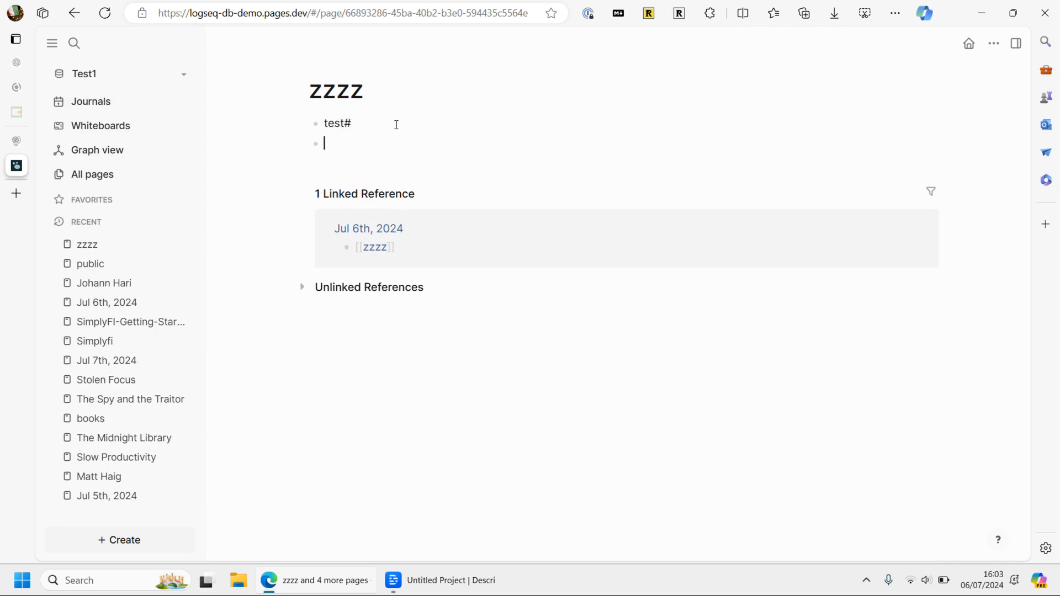
- Sort the list of all pages by Page name in ascending order and check the entries and the object count
click(102, 175)
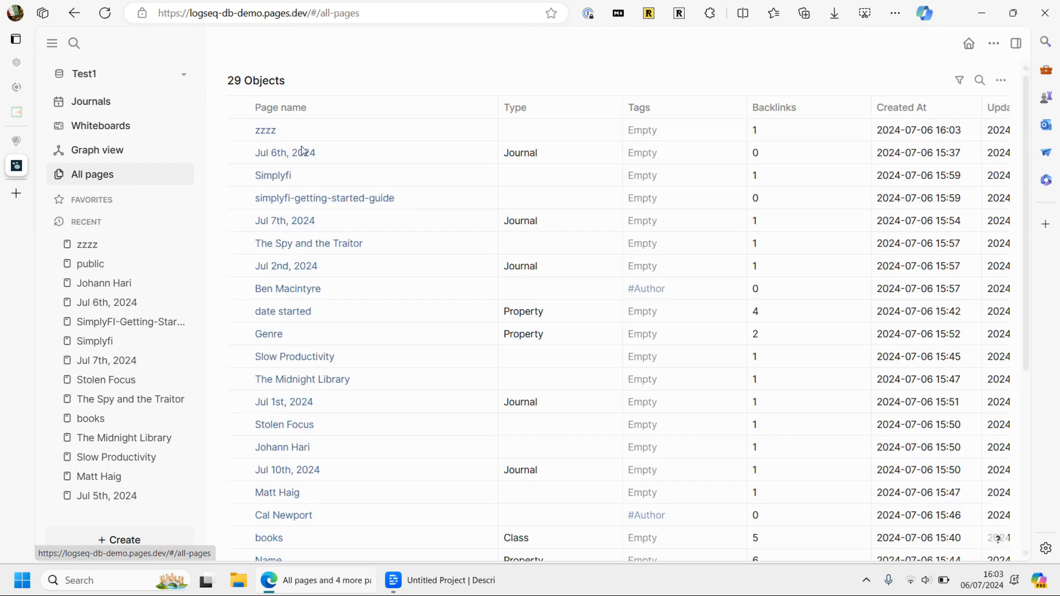
click(314, 116)
scroll(308, 374, down, 5)
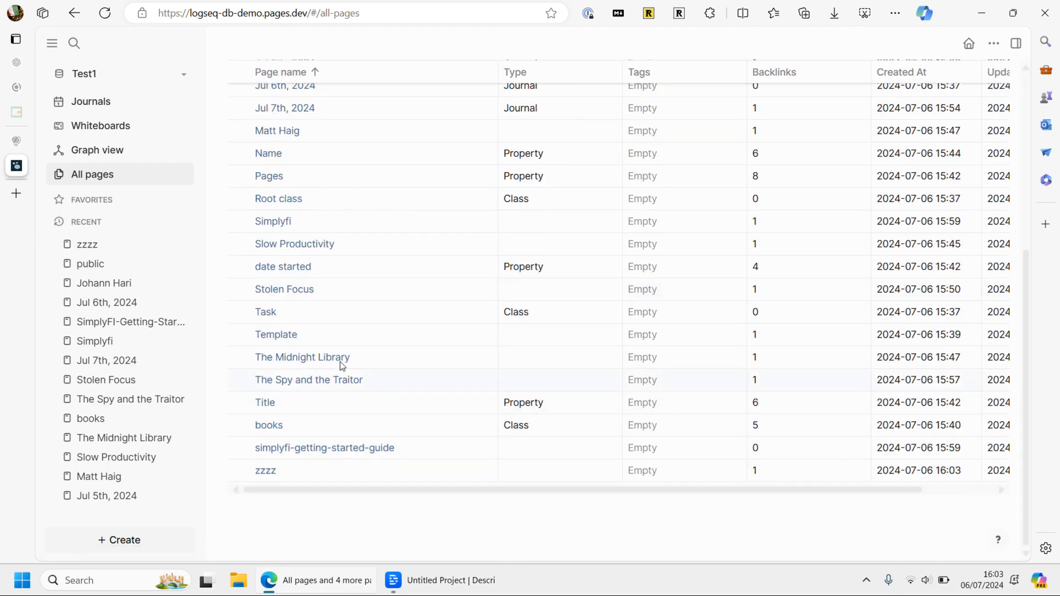
scroll(338, 366, up, 5)
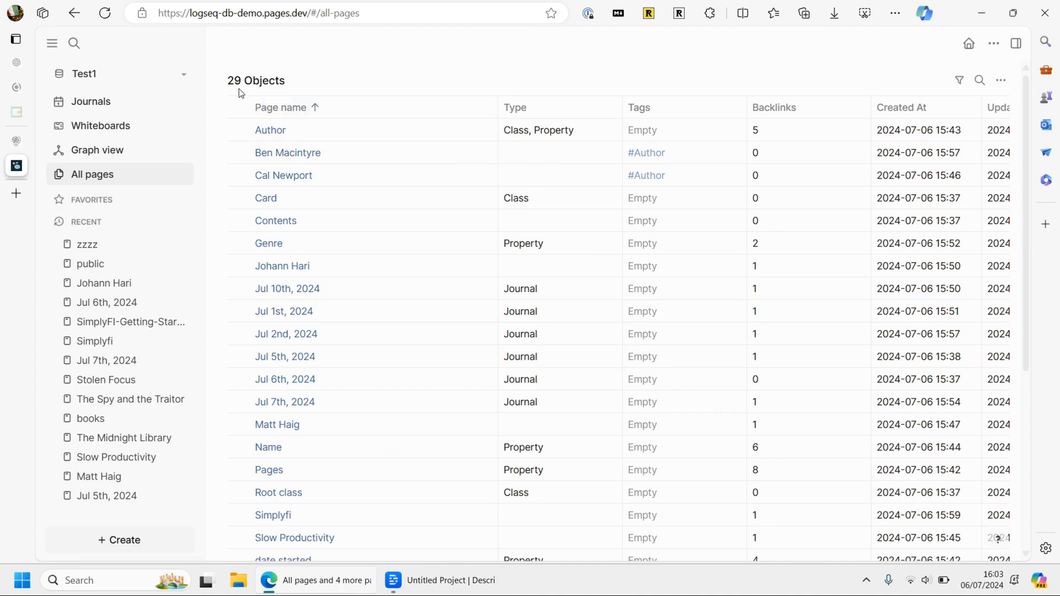
drag(228, 82, 258, 87)
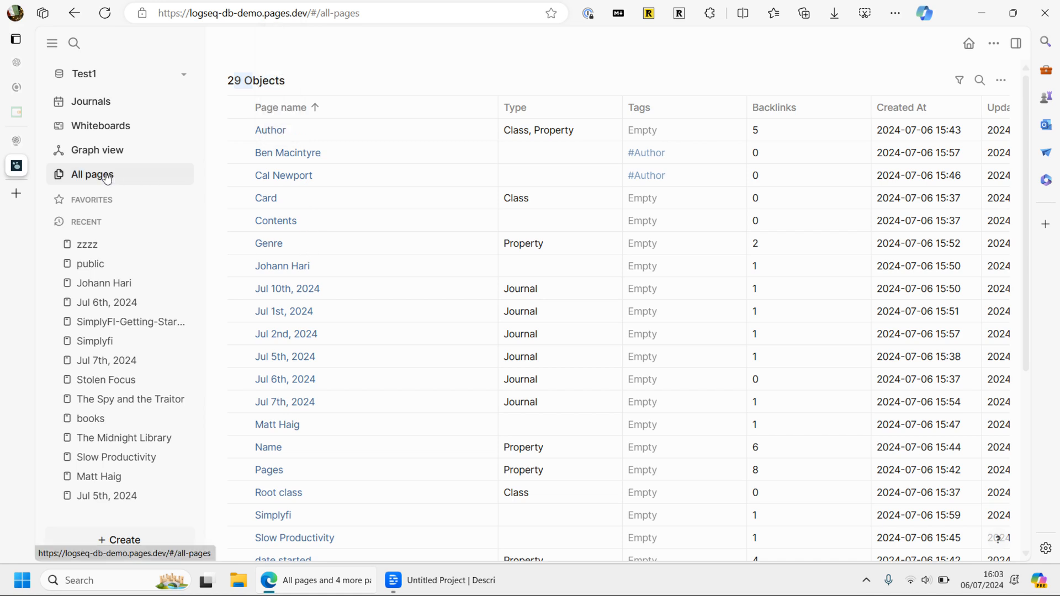
- Open the Jul 6th, 2024 page from the journals and return to the list of all pages
click(101, 103)
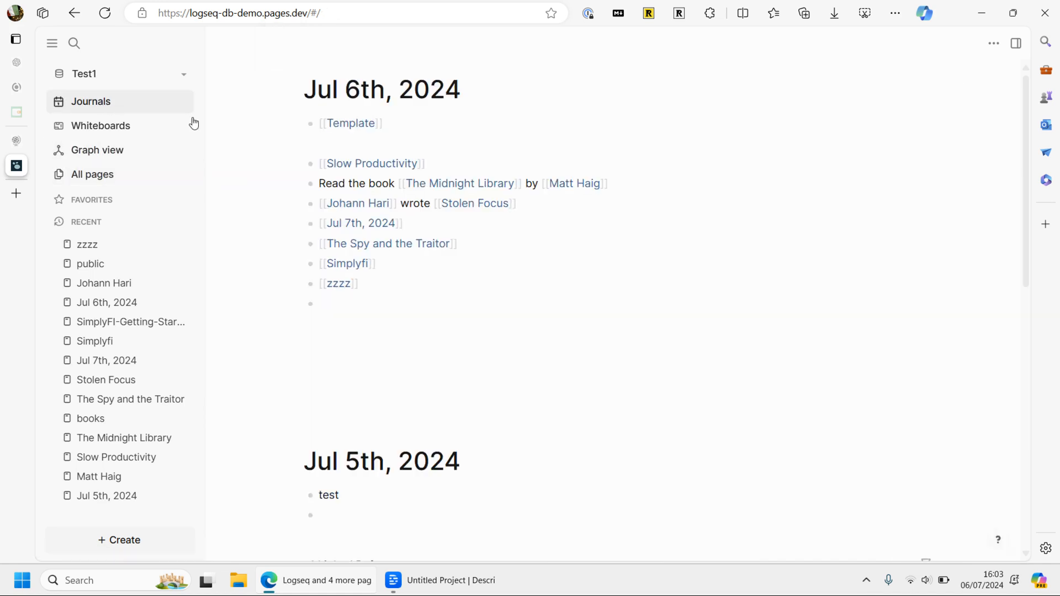
click(356, 91)
click(137, 176)
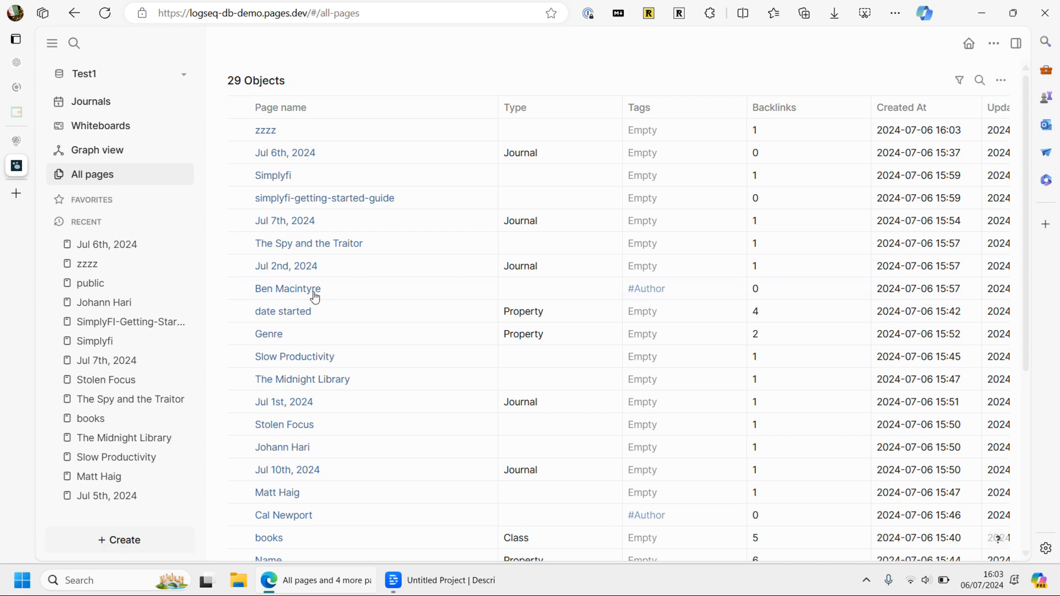
- Order the pages by ascending Page name, look through the list repeatedly, and open the zzzz page
click(293, 109)
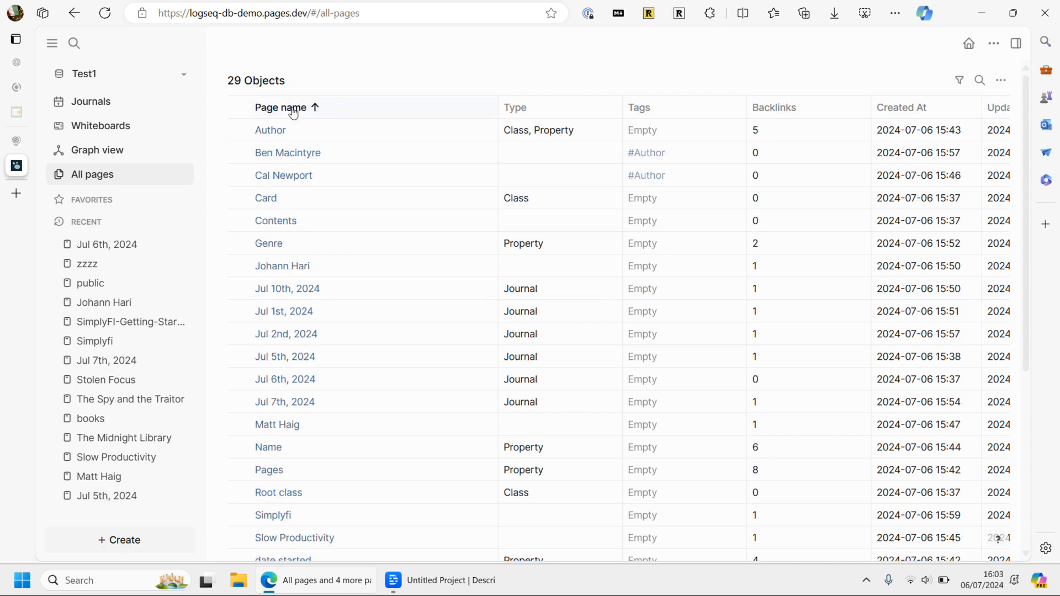
scroll(338, 254, down, 5)
scroll(337, 254, up, 5)
scroll(319, 270, down, 5)
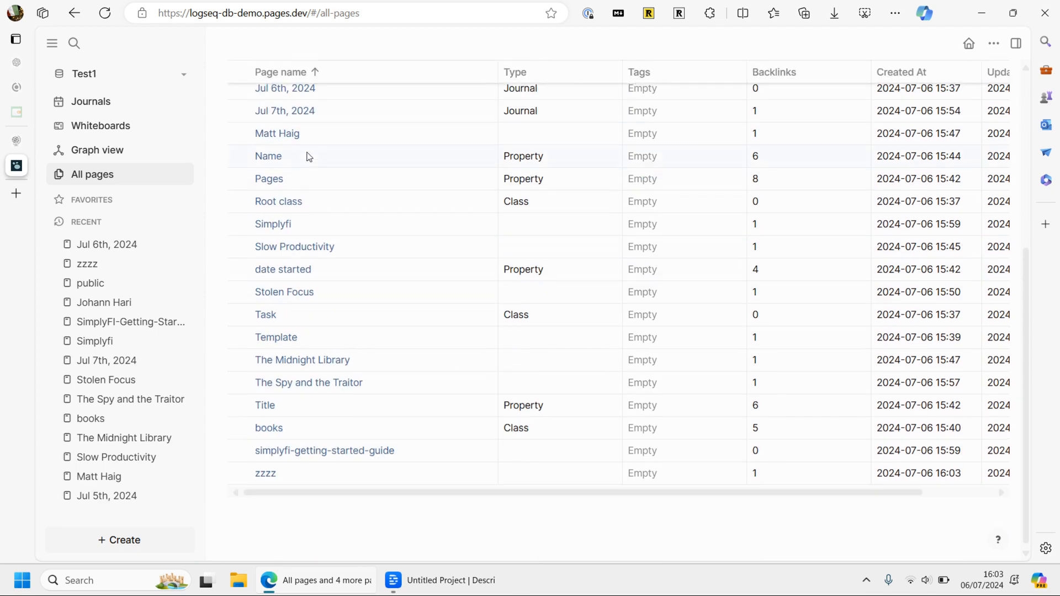
scroll(308, 225, up, 5)
scroll(277, 106, down, 5)
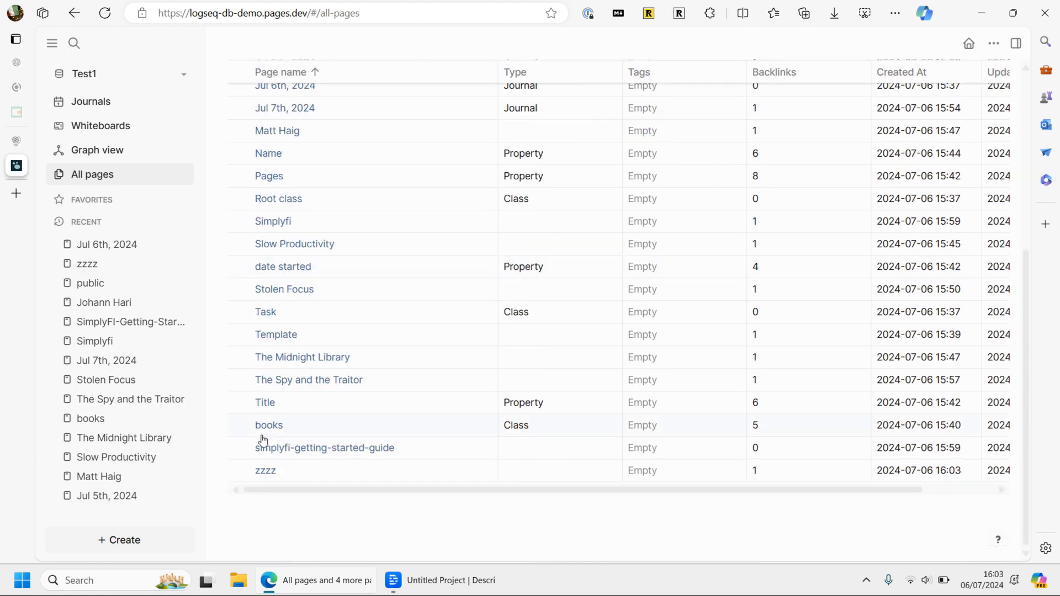
click(265, 472)
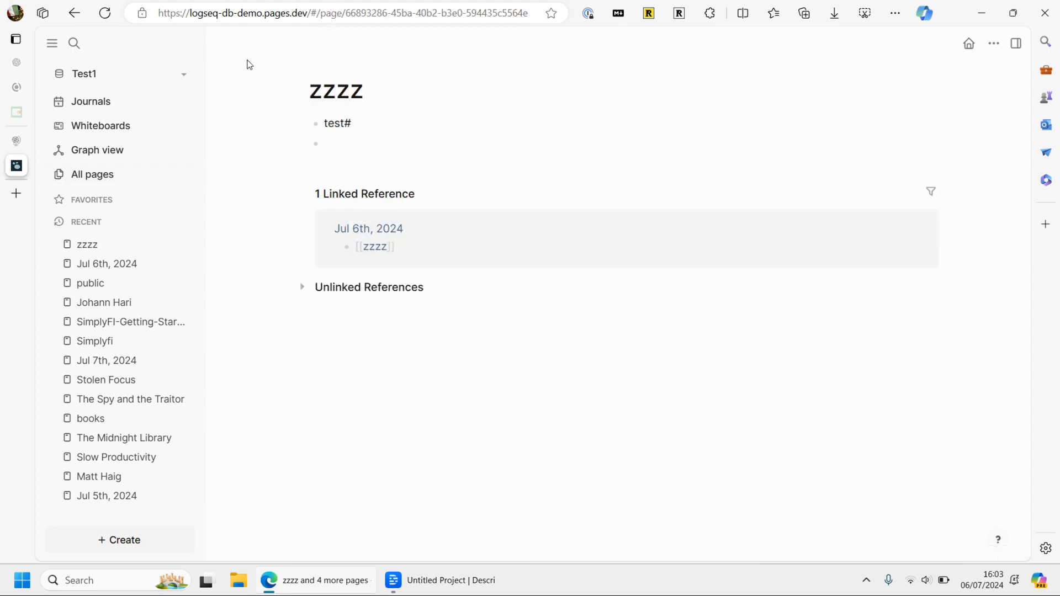
- Go back from zzzz to the page list, reapply the ascending Page name sort, and examine the entries near the end
click(72, 12)
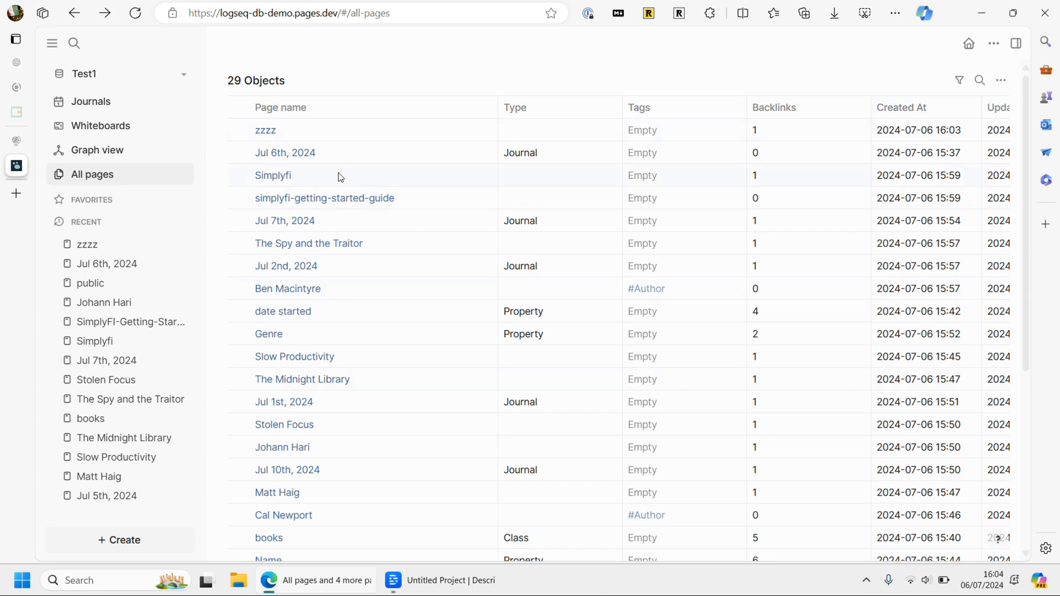
click(285, 109)
scroll(315, 353, down, 5)
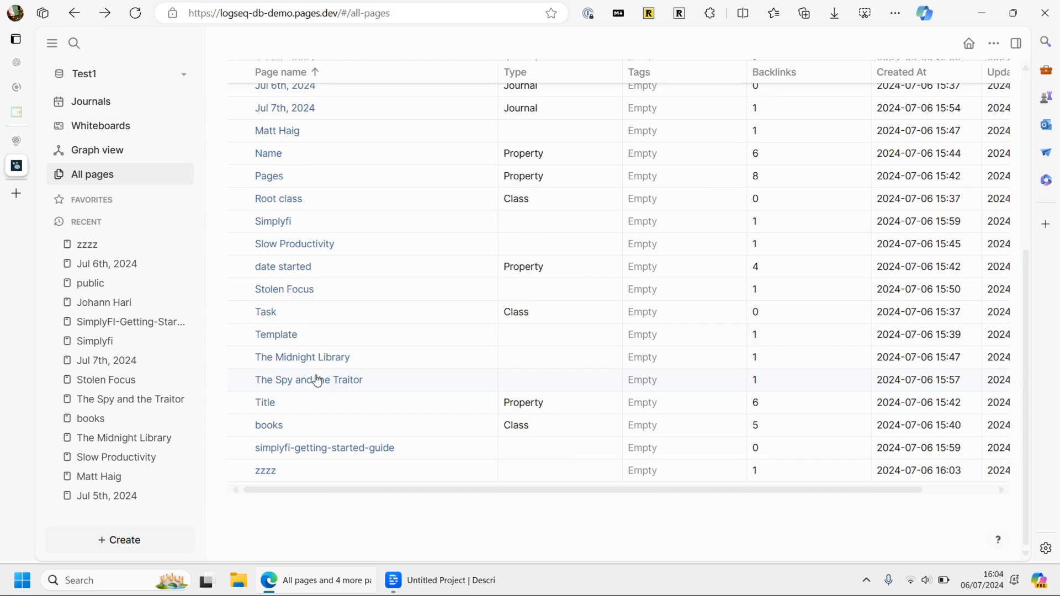
click(316, 378)
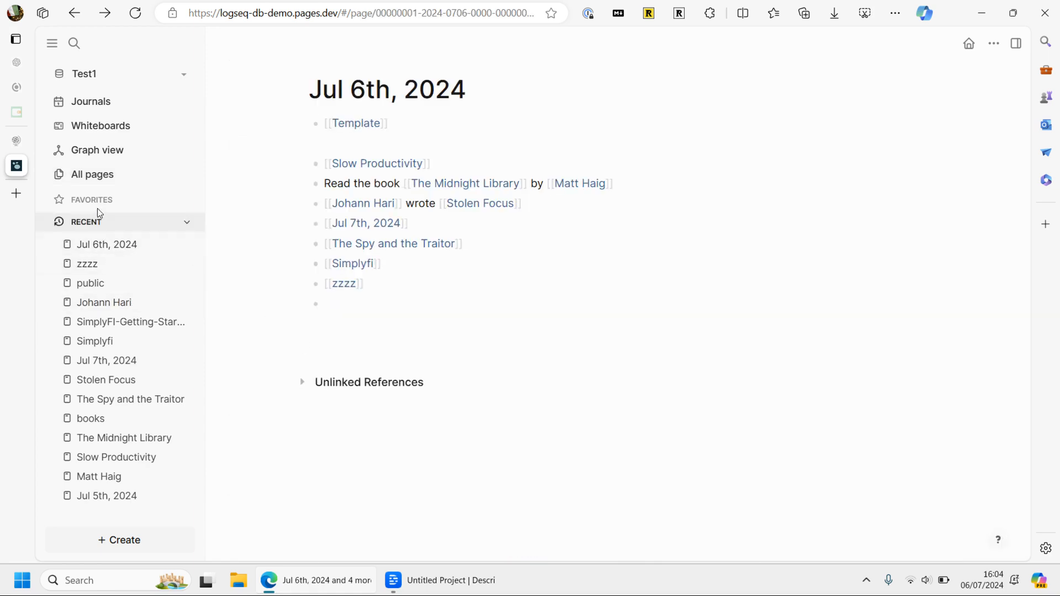
- Reopen the list of all pages, sort it by ascending Page name, and open zzzz from its last row
click(89, 173)
click(276, 111)
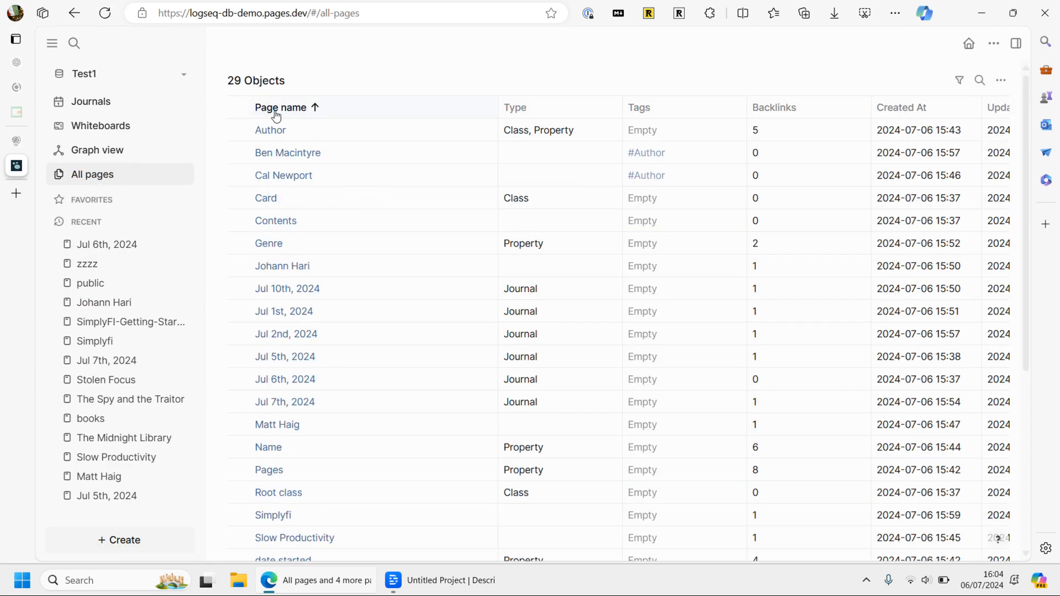
scroll(338, 287, down, 5)
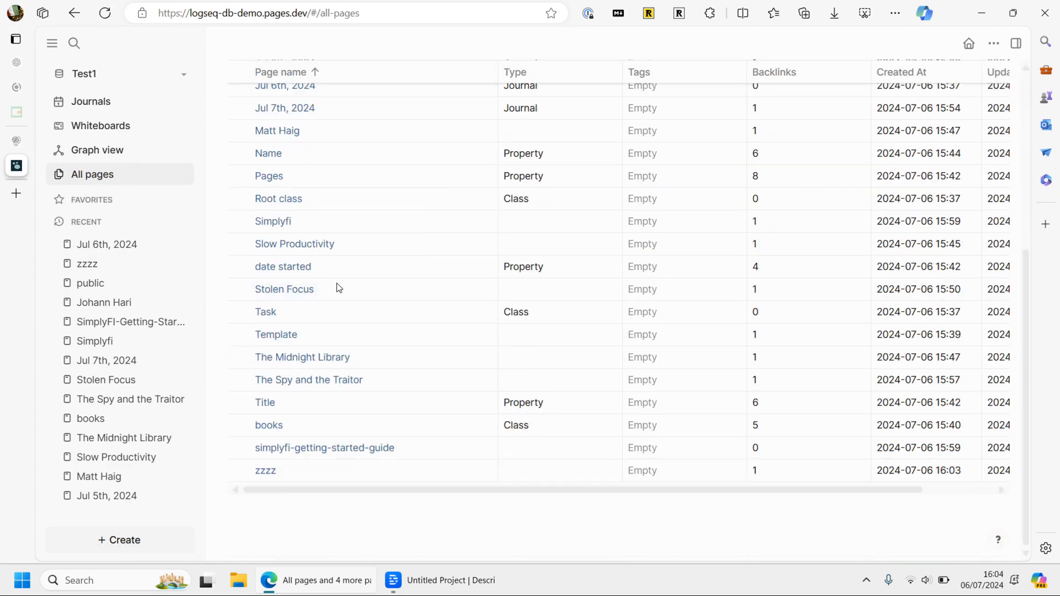
click(266, 471)
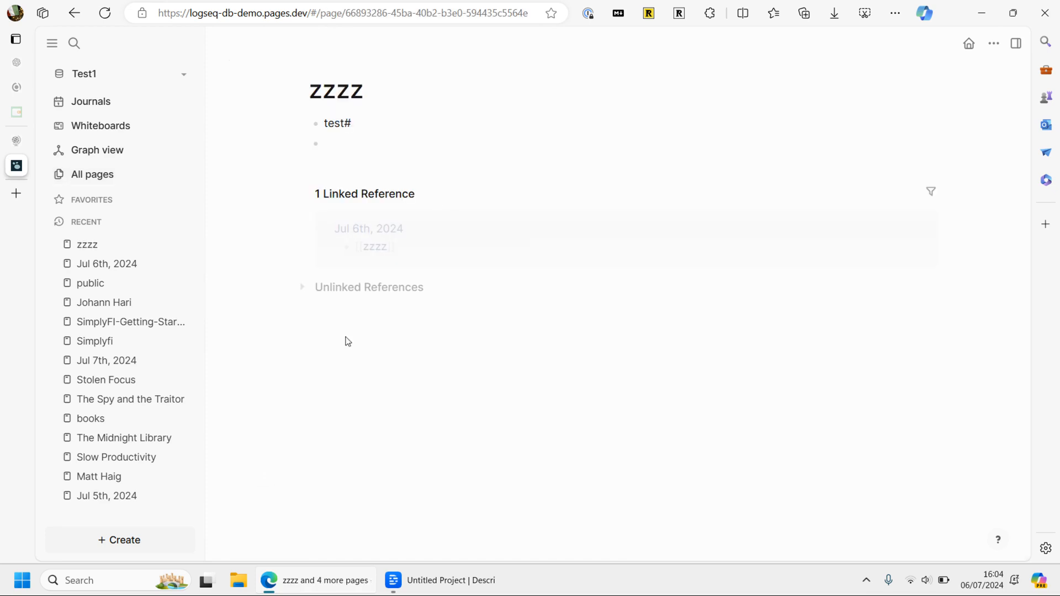
- Return to the page list and compare its default order with the ascending Page name order
click(76, 14)
scroll(340, 492, down, 5)
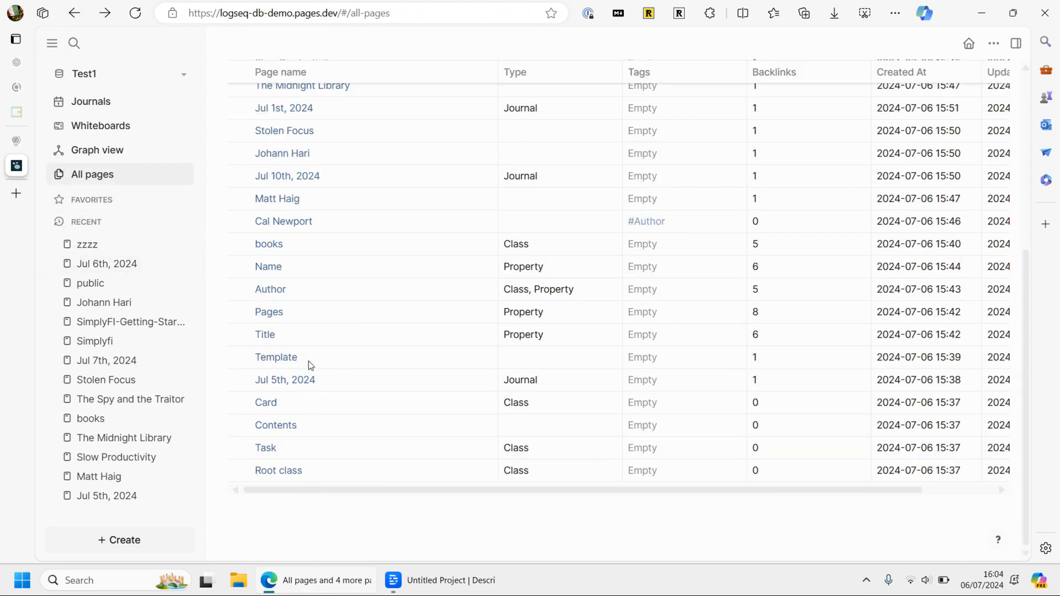
click(303, 75)
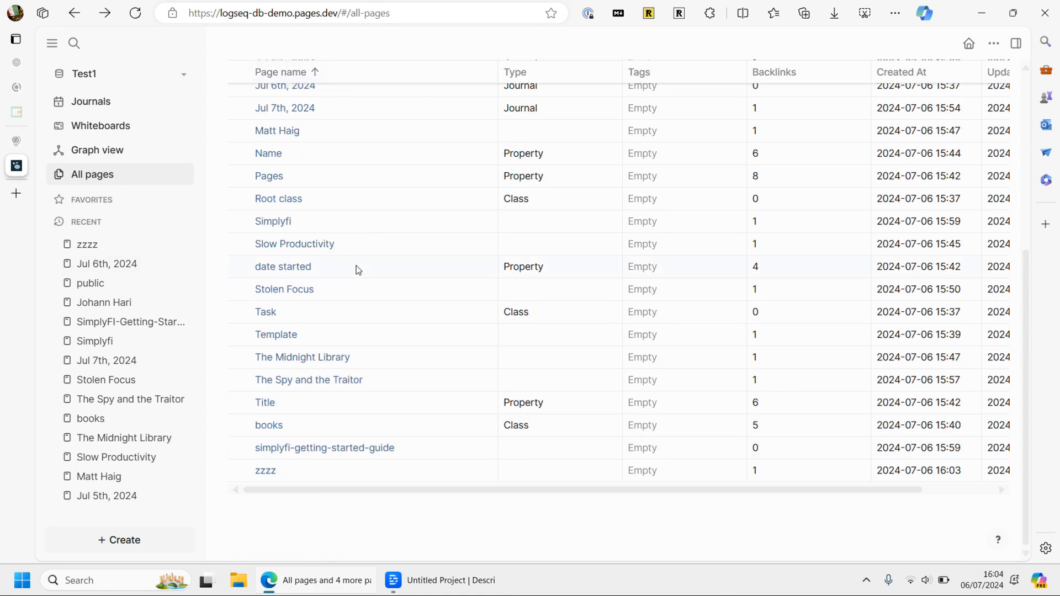
scroll(359, 268, up, 5)
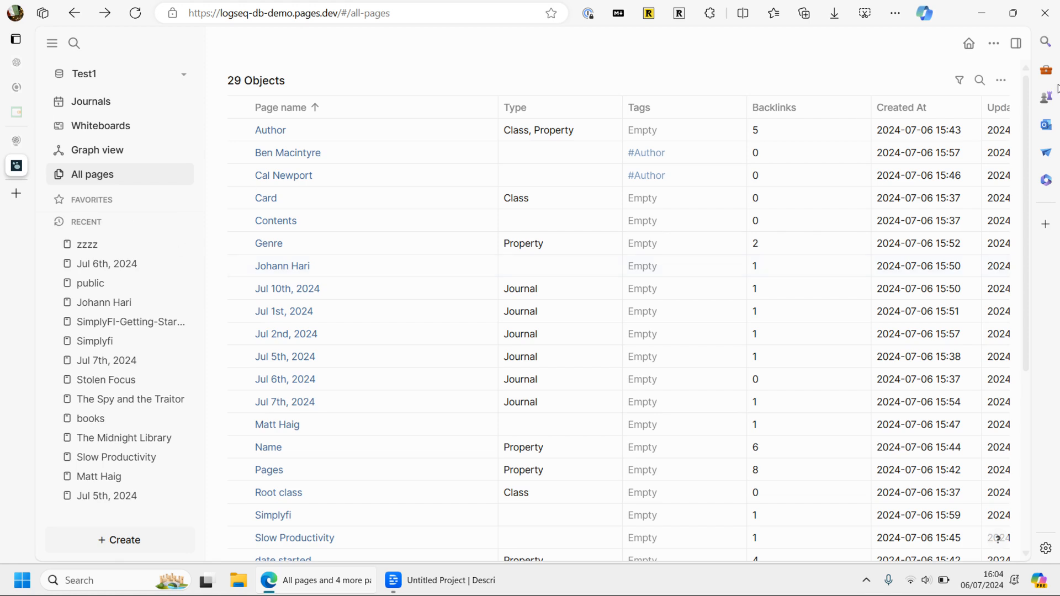
- Examine the all-pages table's filter choices, search field and additional options
click(958, 82)
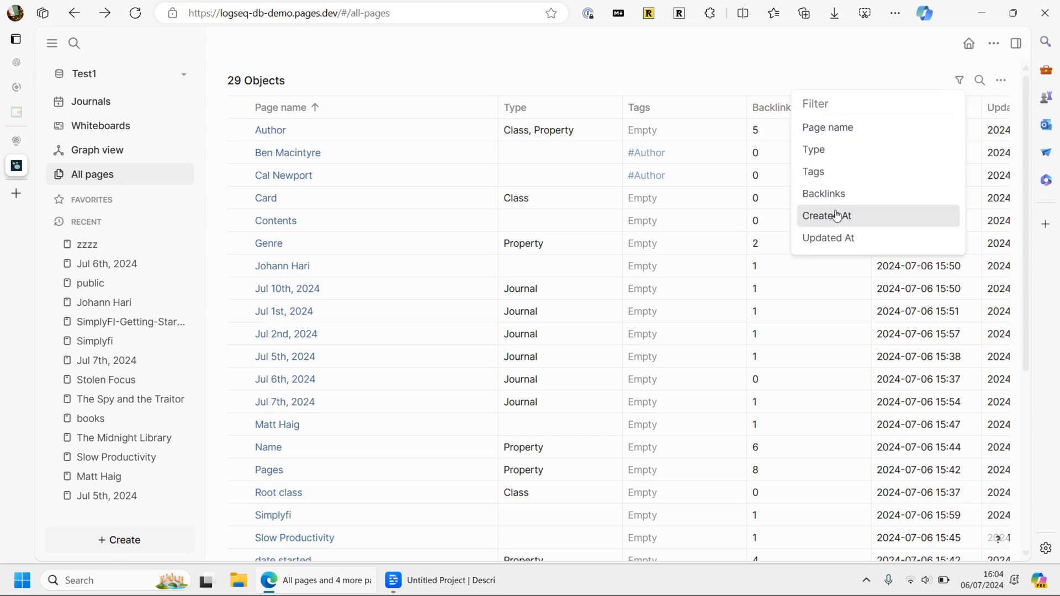
click(983, 81)
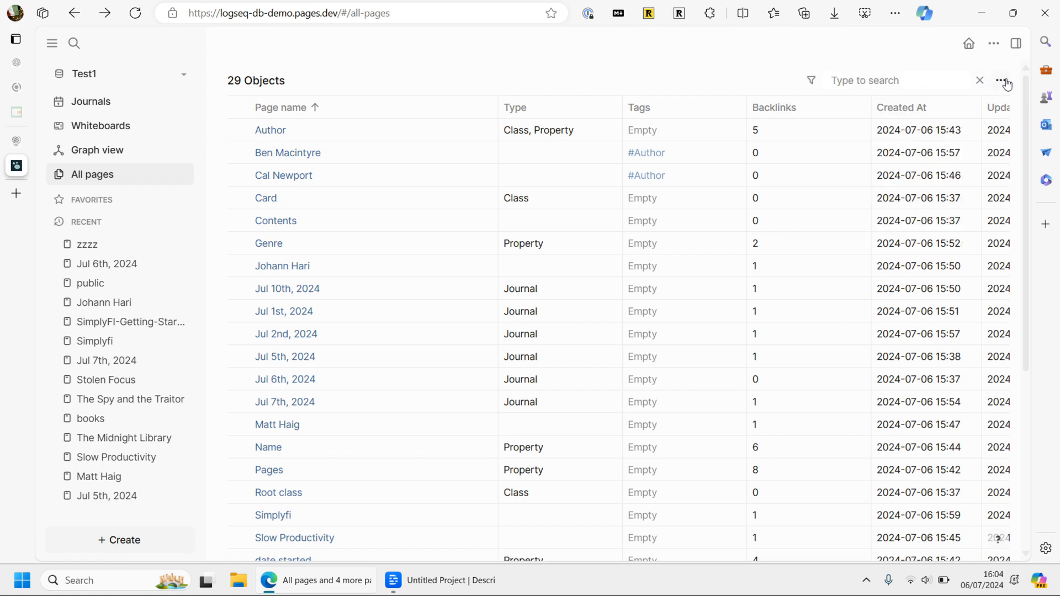
click(1001, 81)
mouse_move(985, 111)
- Open The Spy and the Traitor from the list of all pages and follow its Author property to the Ben Macintyre page
click(94, 101)
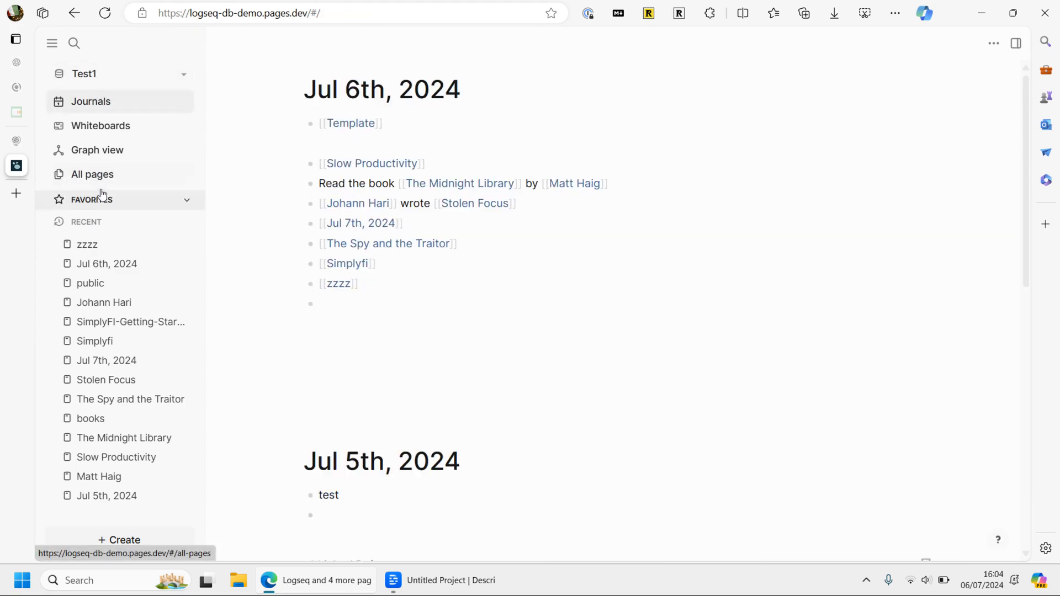
click(83, 175)
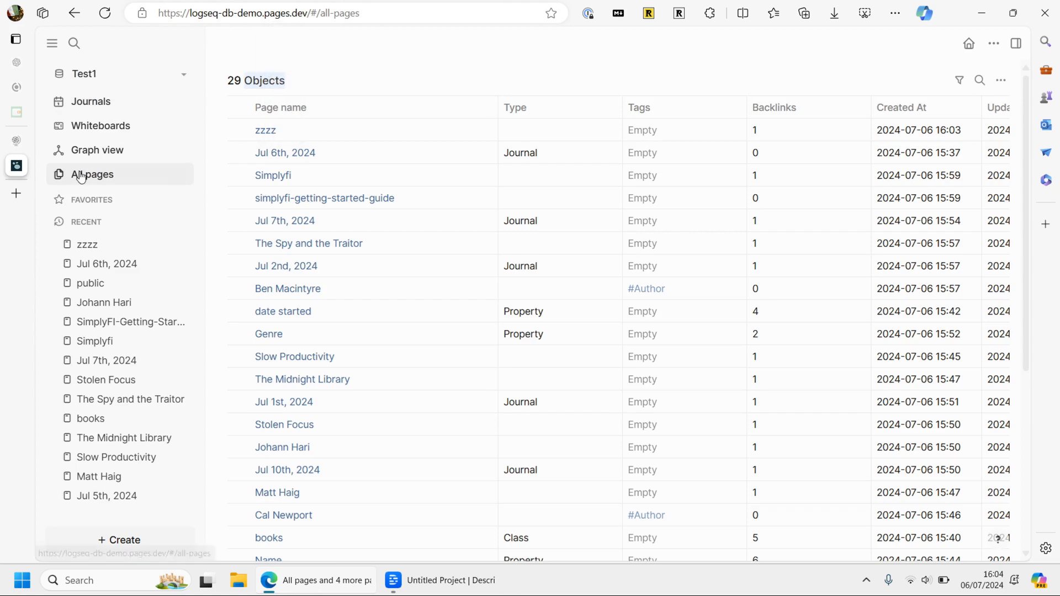
click(325, 243)
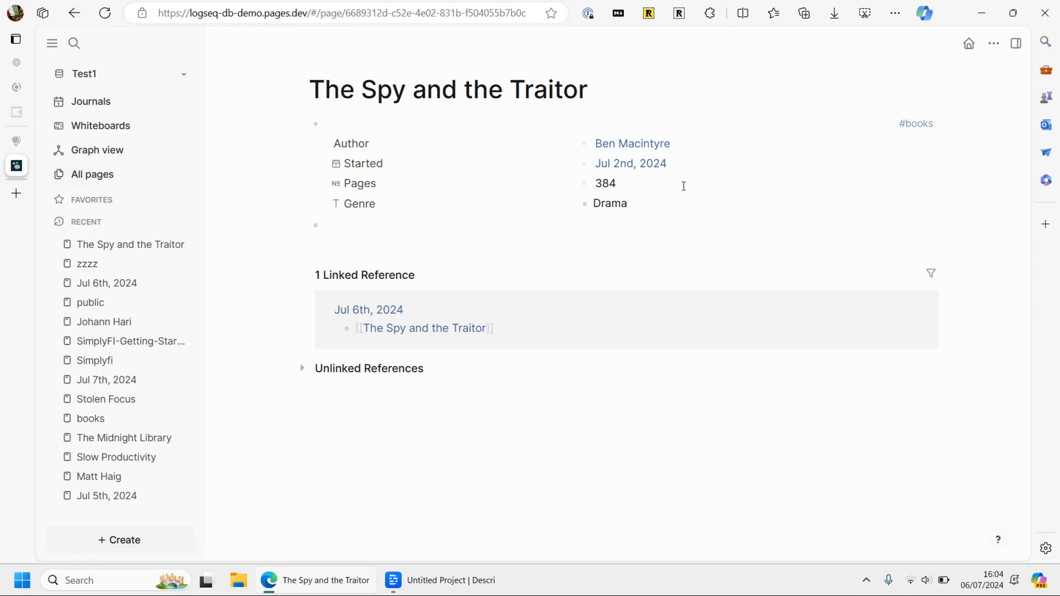
click(623, 146)
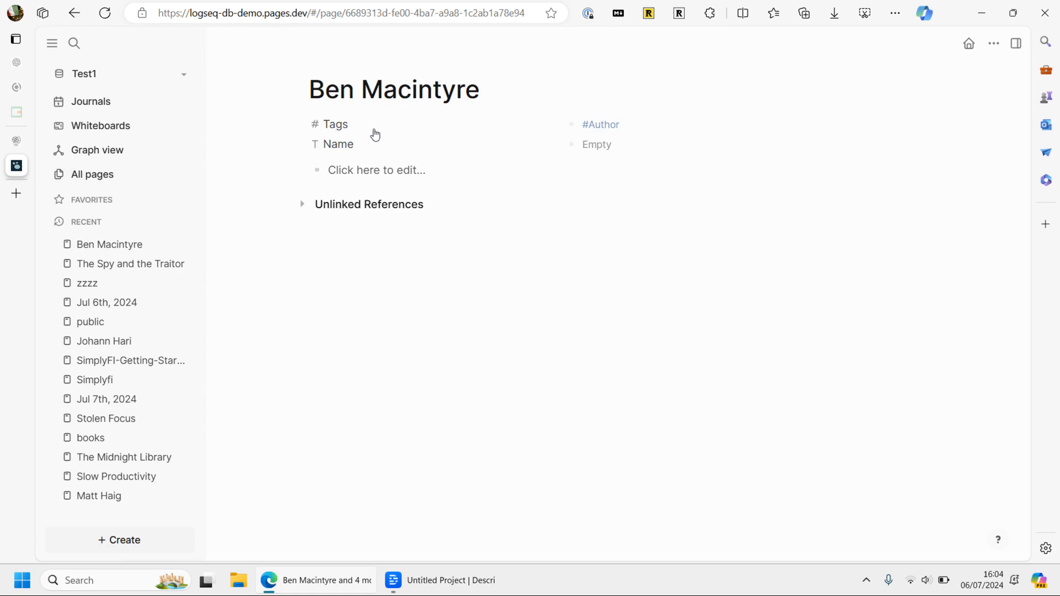
- Follow the #Author tag from the Johann Hari page and show the Author class's configuration
click(111, 341)
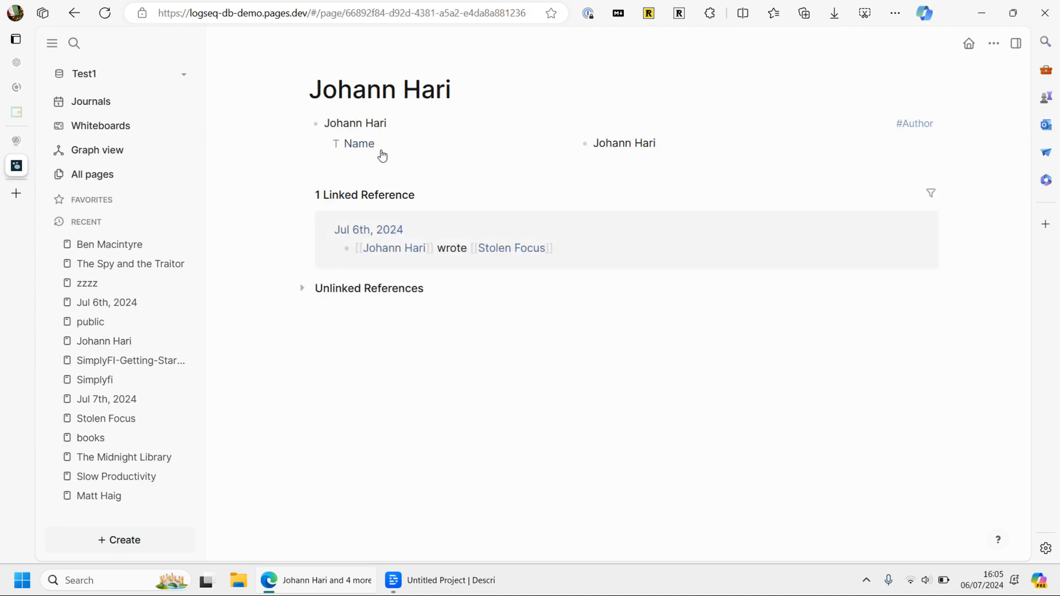
click(919, 130)
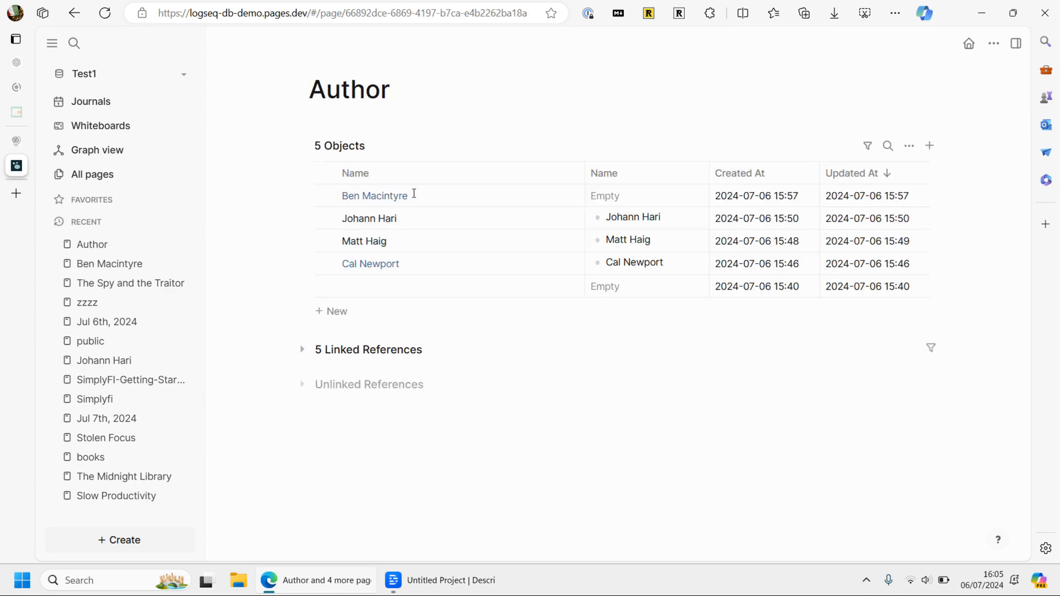
click(331, 86)
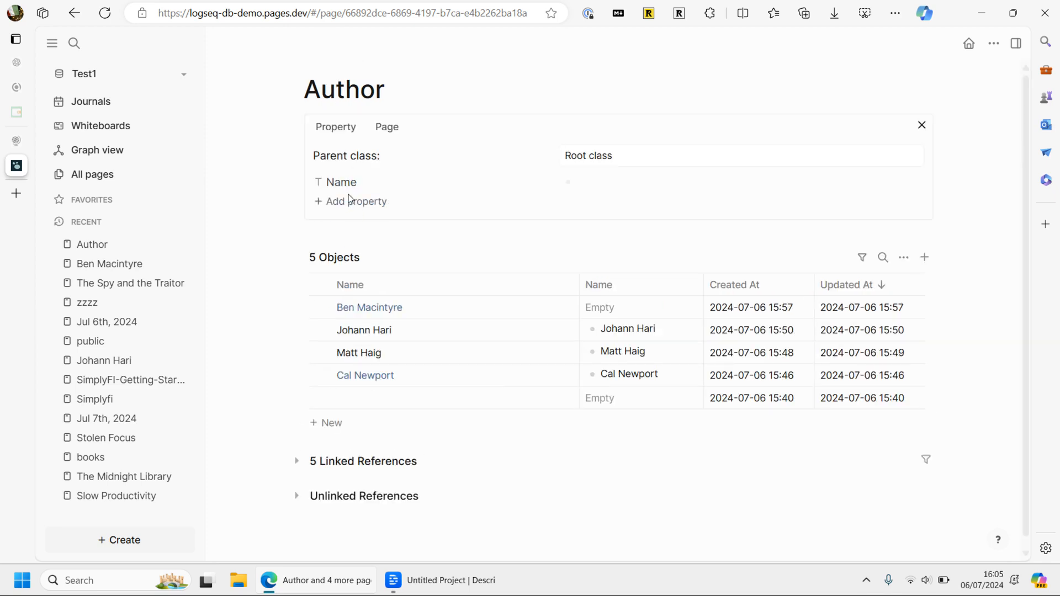